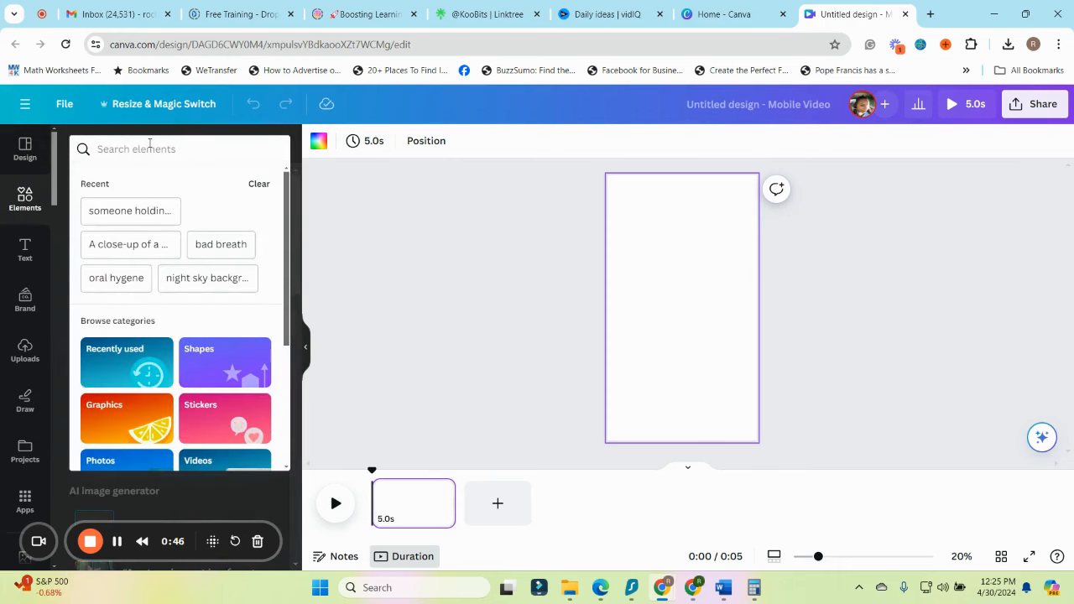
Search the elements for "Aesthetic videos" and filter the results to vertical orientation and animated content
click(390, 259)
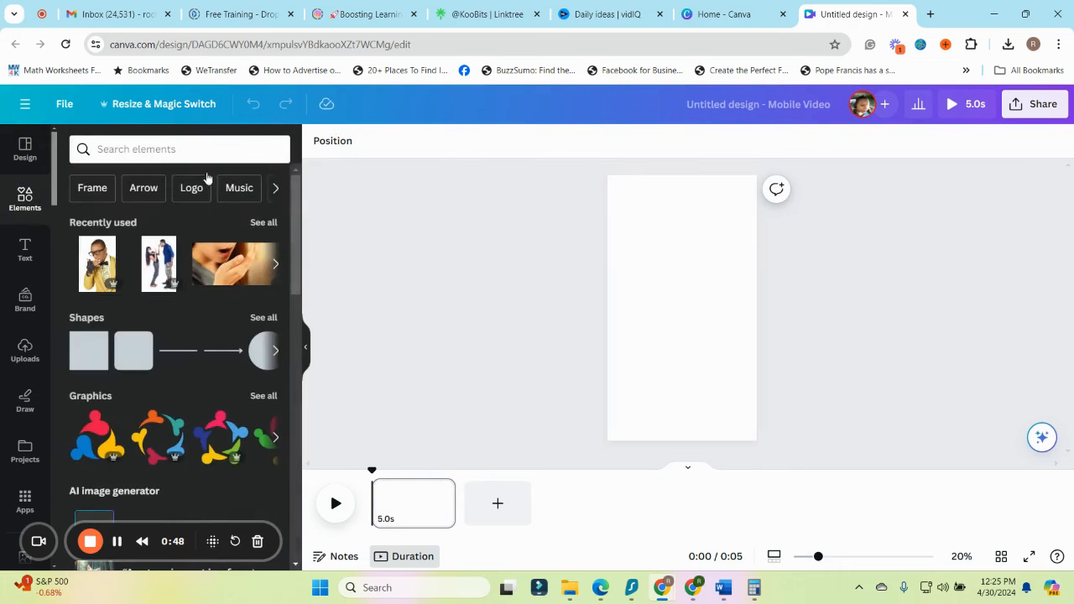
click(198, 145)
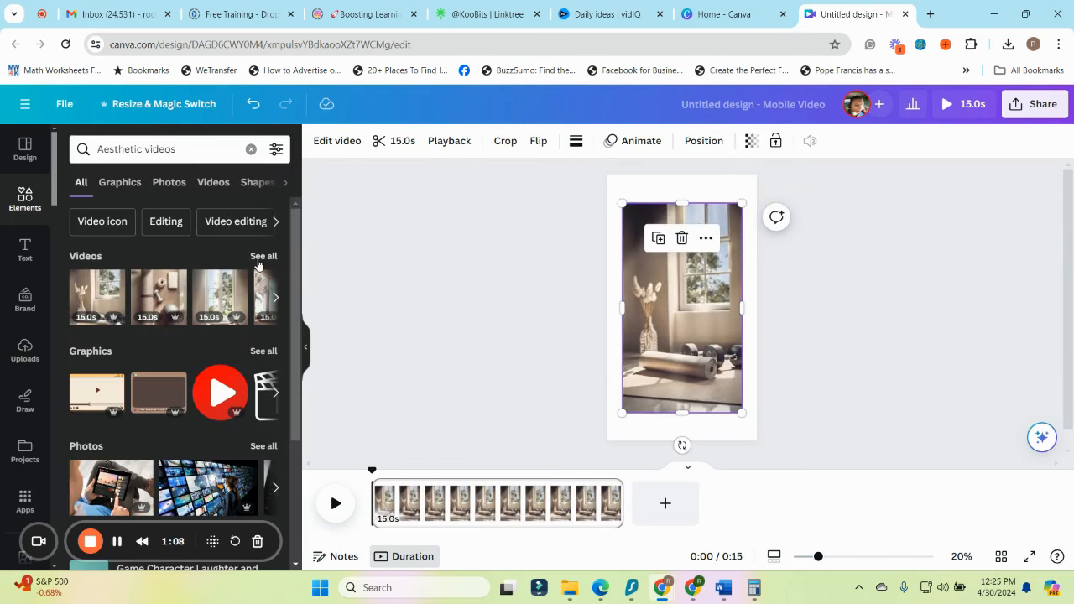
click(276, 149)
click(105, 361)
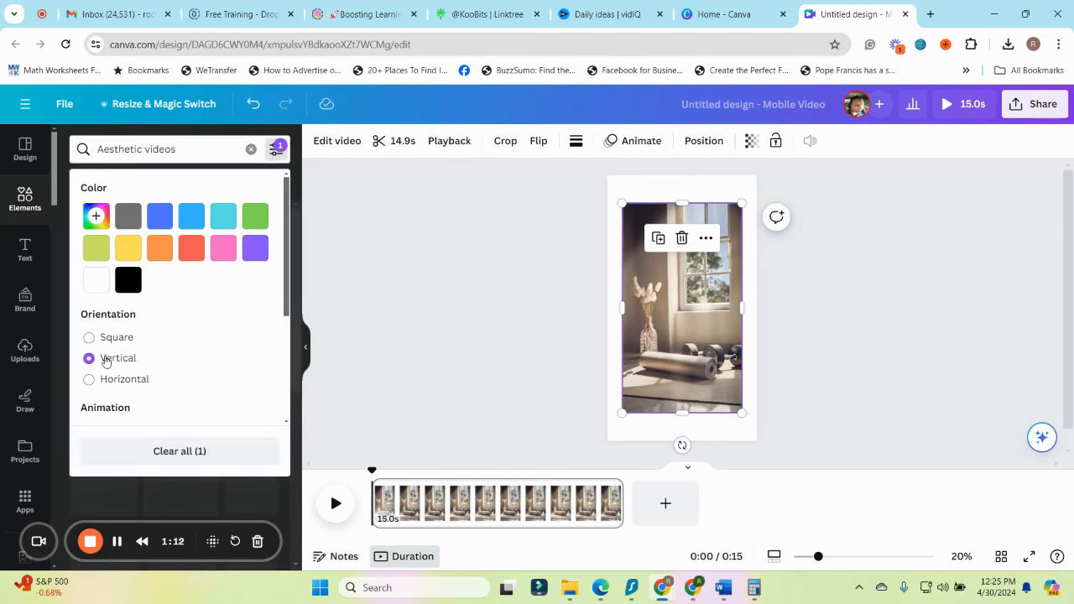
scroll(222, 393, down, 2)
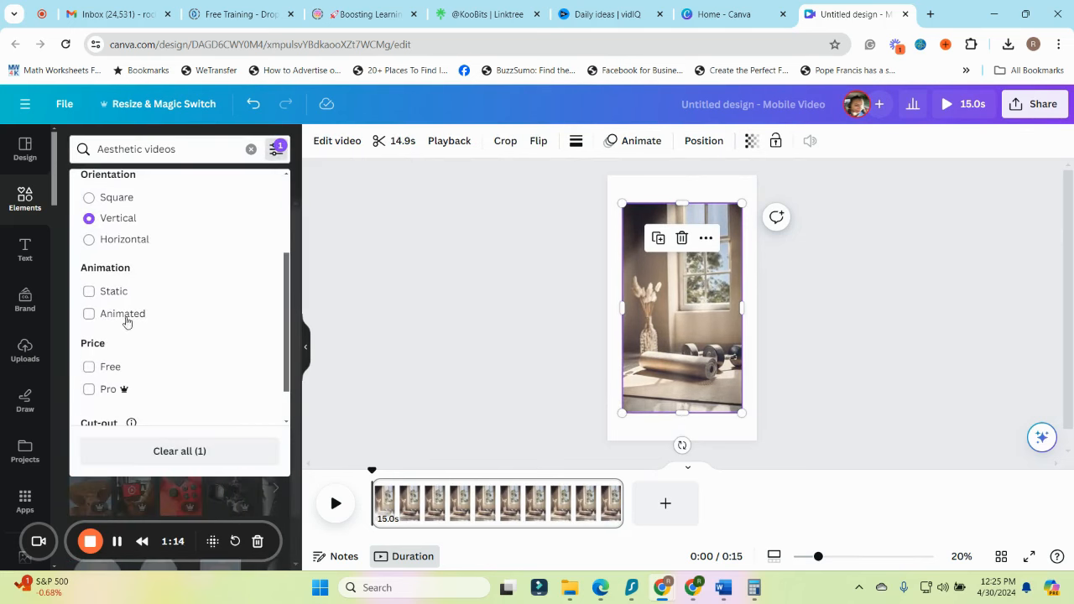
click(89, 313)
scroll(105, 344, down, 1)
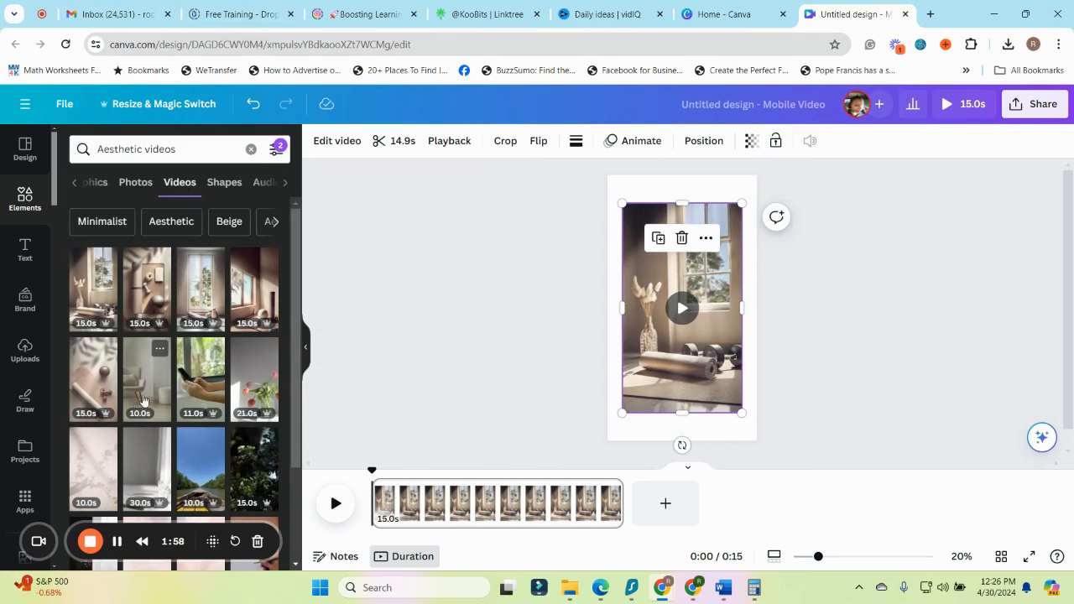
Browse the vertical video results and search for "business Aesthetic videos" to find a background clip
scroll(179, 369, down, 5)
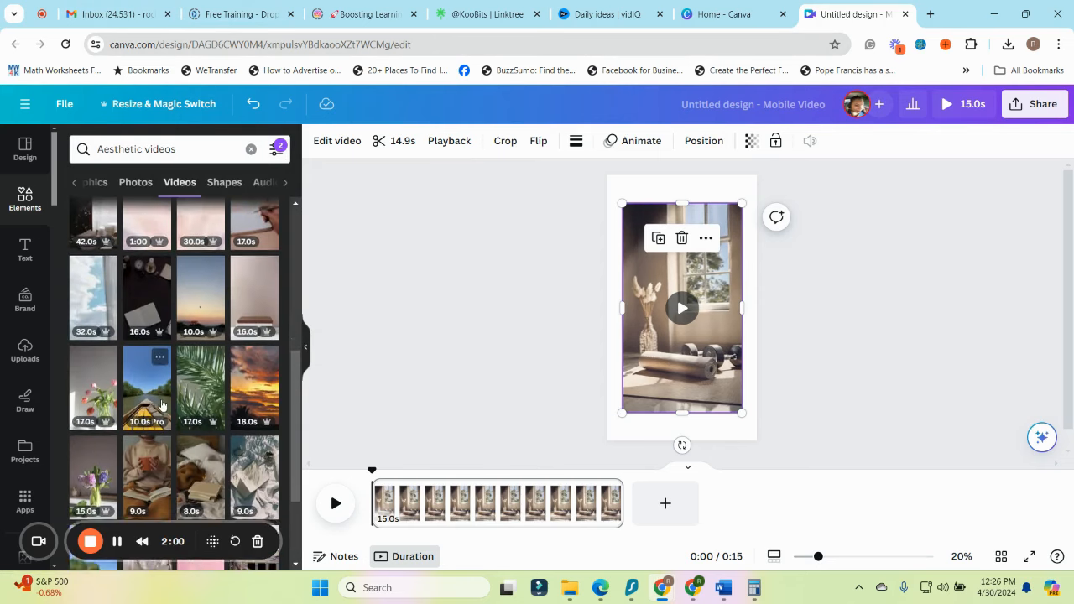
scroll(237, 316, down, 3)
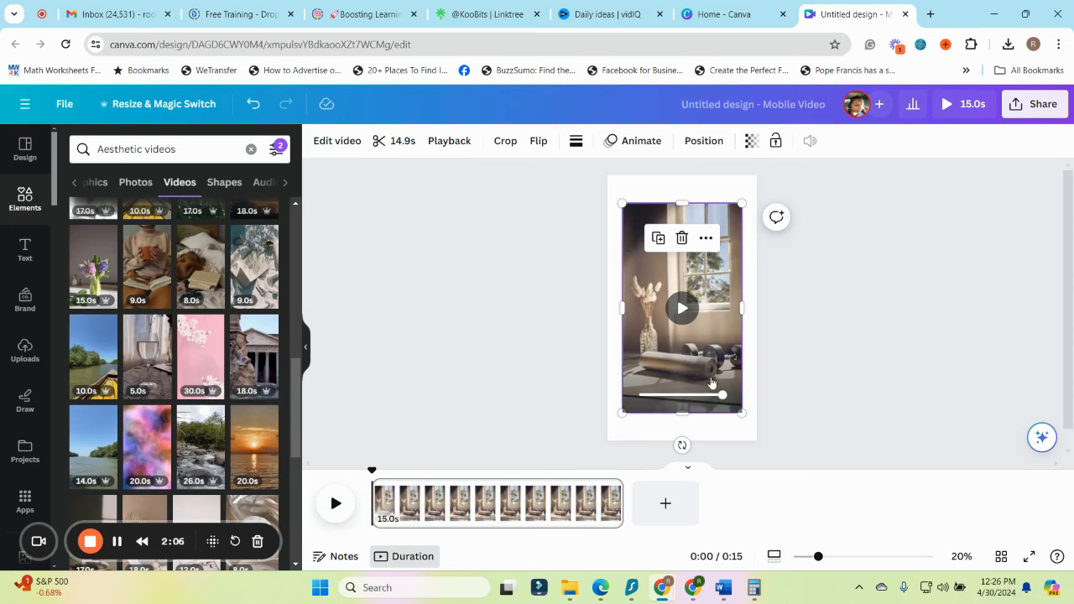
scroll(137, 403, down, 5)
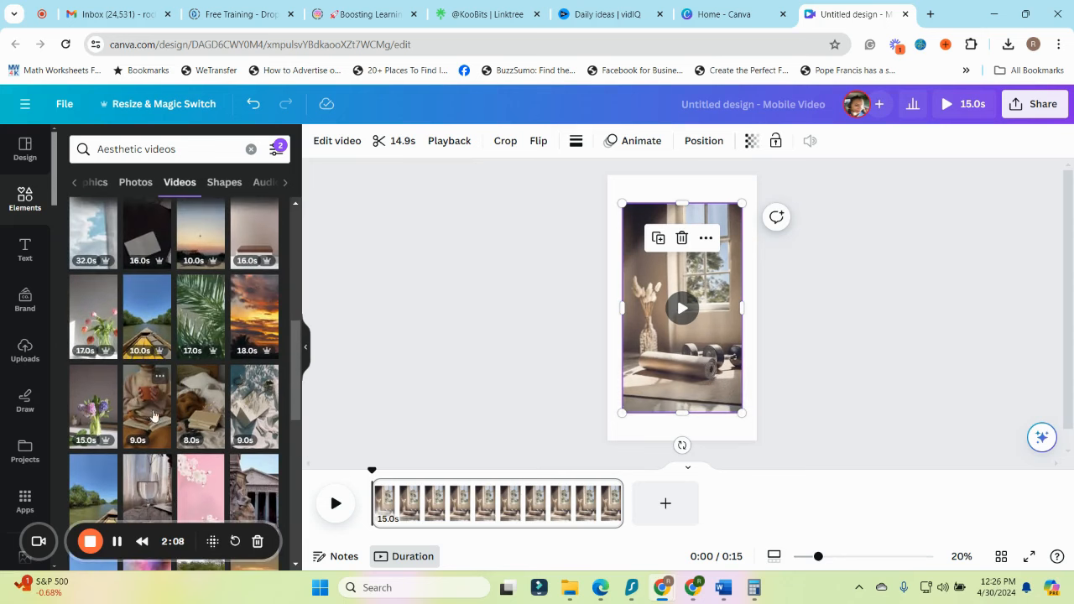
scroll(219, 427, up, 1)
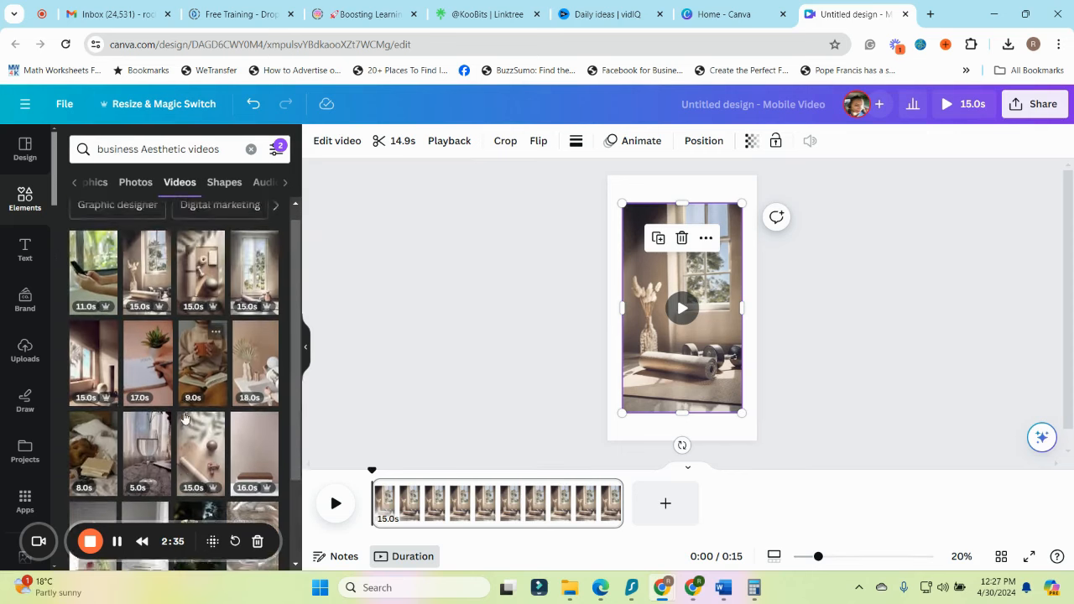
scroll(181, 376, up, 1)
scroll(181, 376, down, 5)
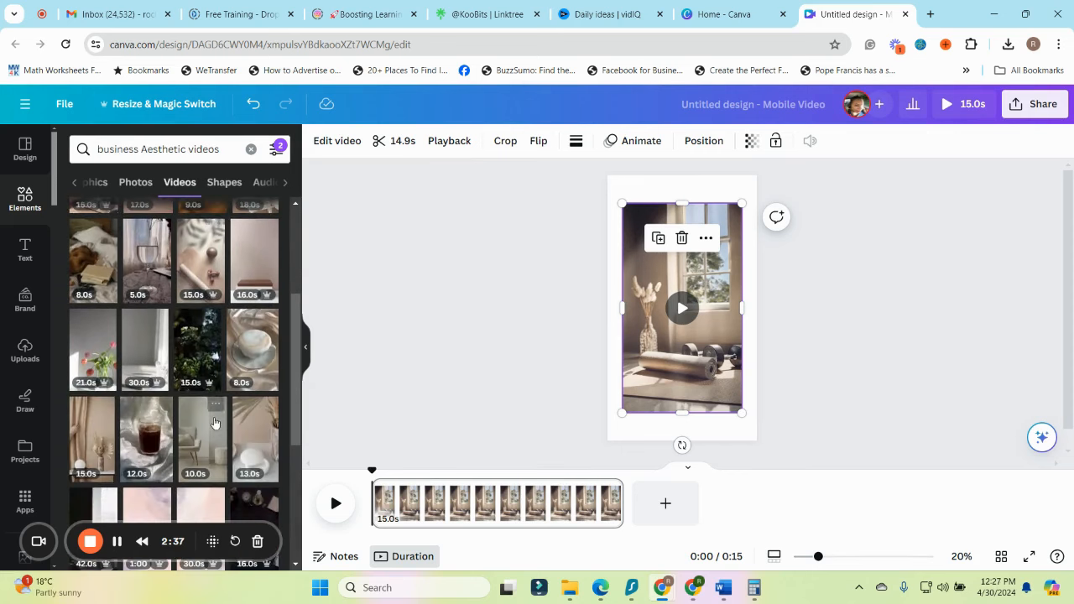
scroll(197, 420, up, 3)
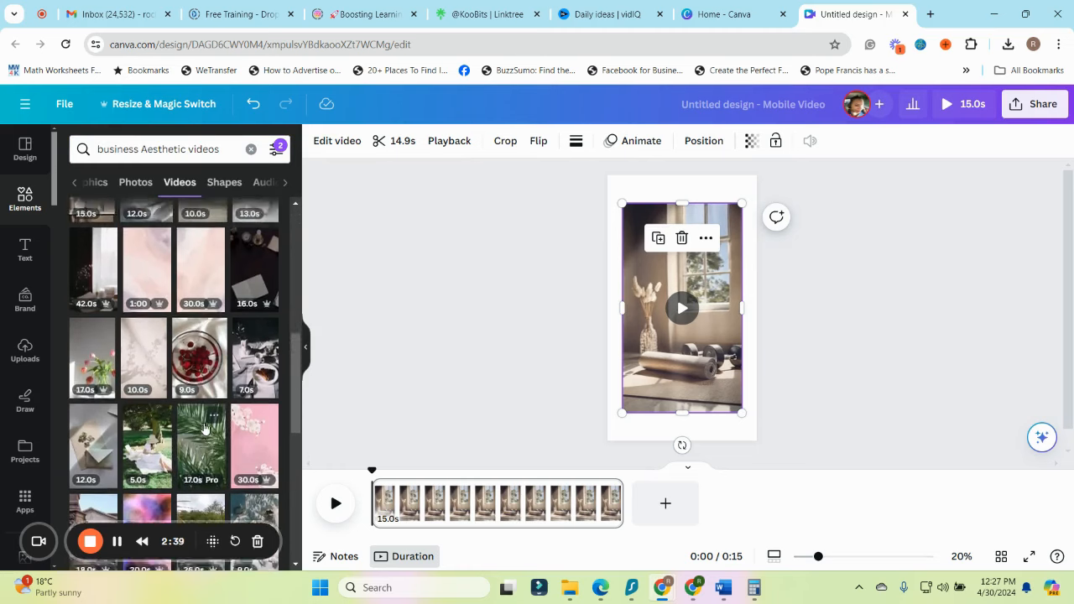
Replace the page's video with the 13-second clip of the white ring dish and stretch it to fill the whole page
key(Delete)
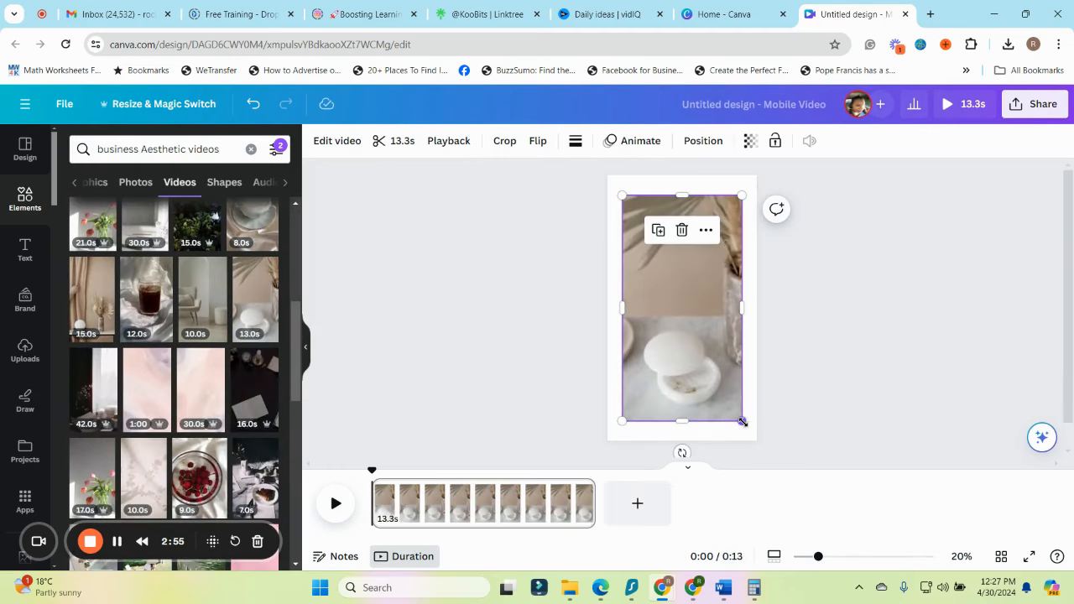
drag(743, 422, 754, 441)
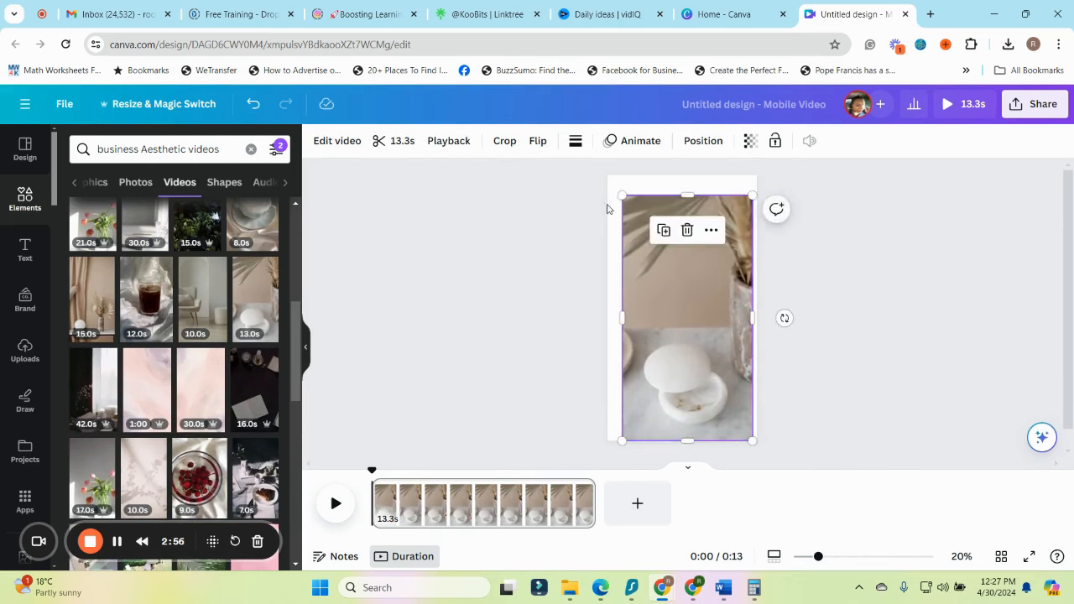
drag(621, 195, 611, 176)
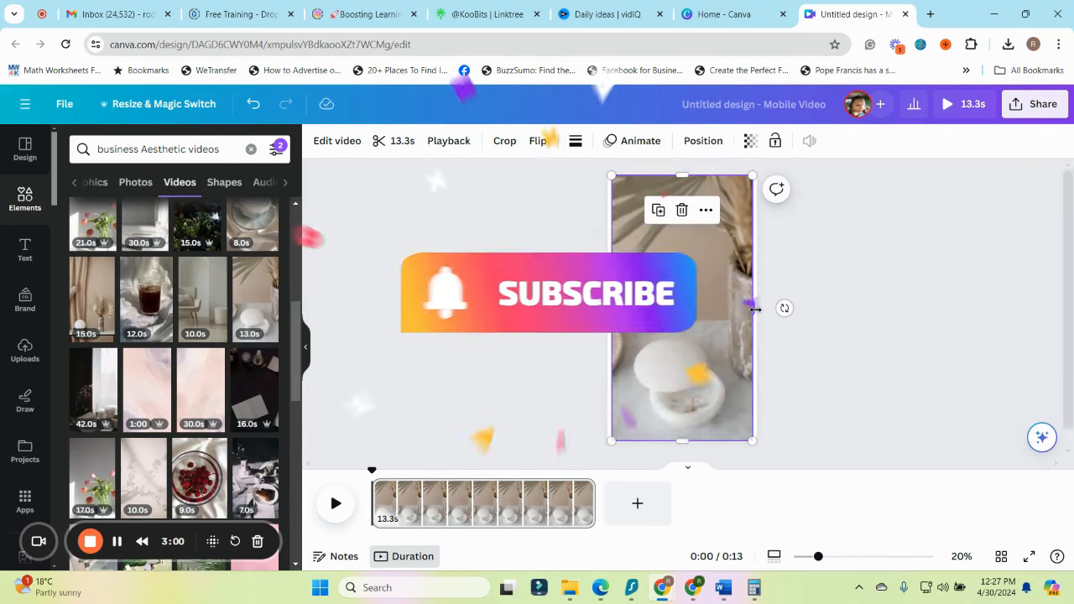
drag(755, 310, 760, 310)
drag(612, 309, 601, 309)
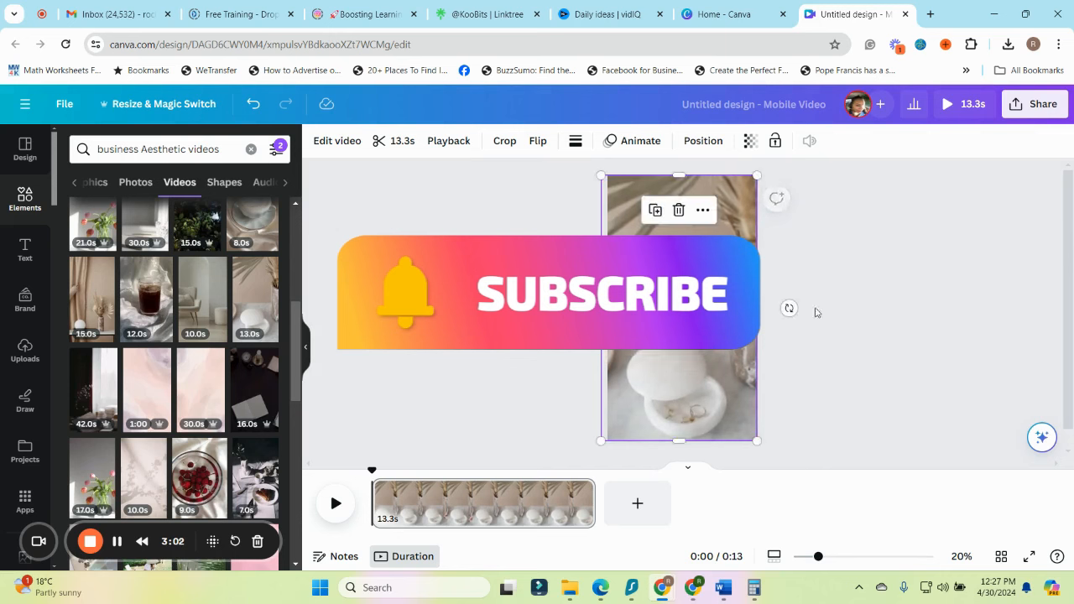
click(839, 350)
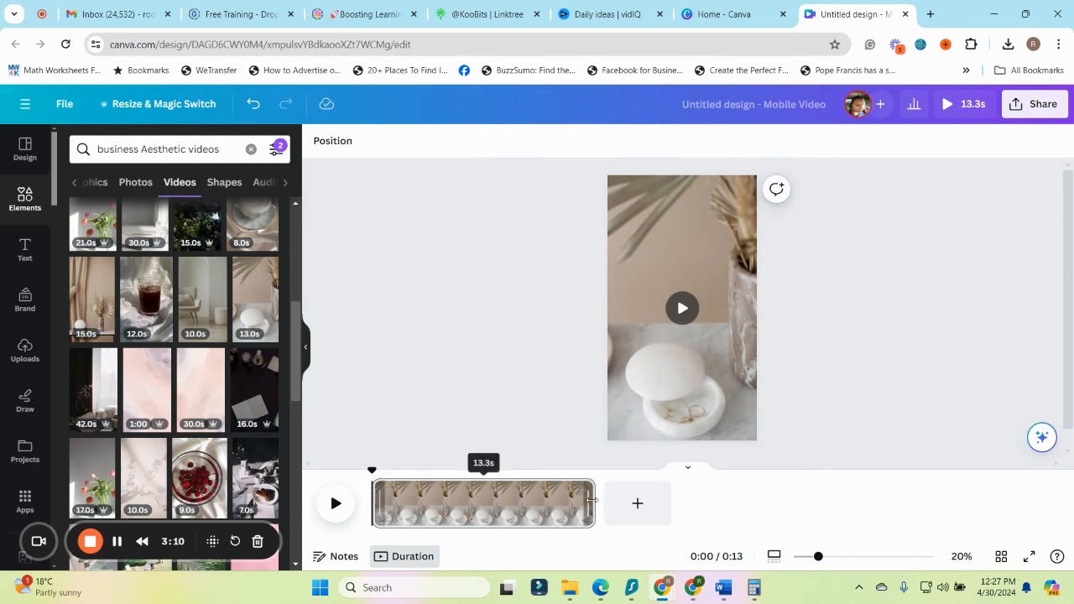
Try out a blank second page shortened to 1.4 seconds after the clip, and delete that page
mouse_move(593, 500)
mouse_down()
mouse_move(500, 513)
mouse_move(597, 515)
mouse_move(621, 530)
mouse_move(584, 529)
mouse_move(597, 519)
mouse_up()
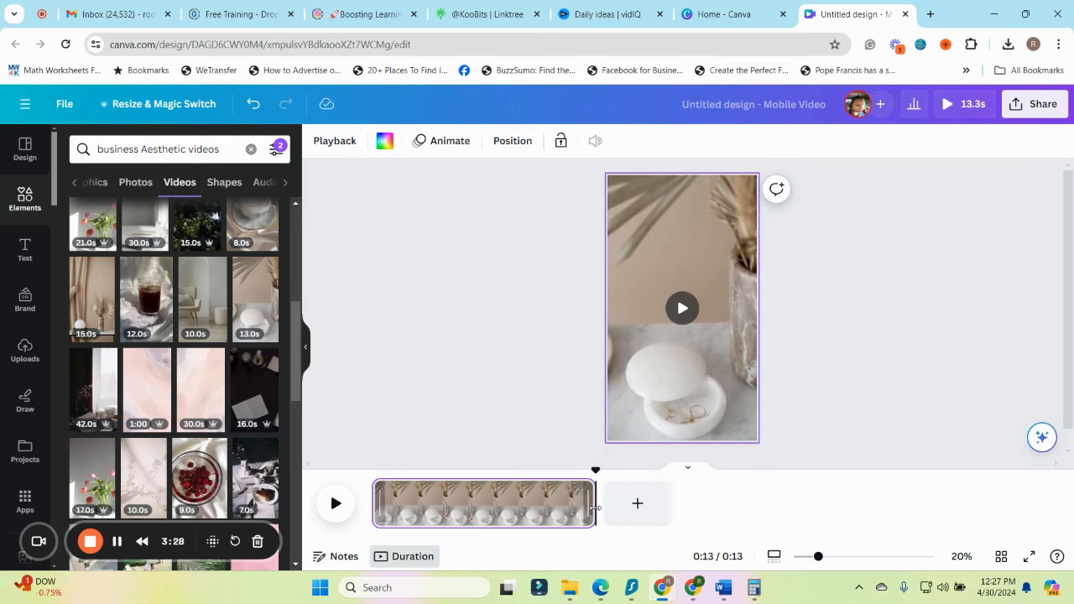
click(624, 517)
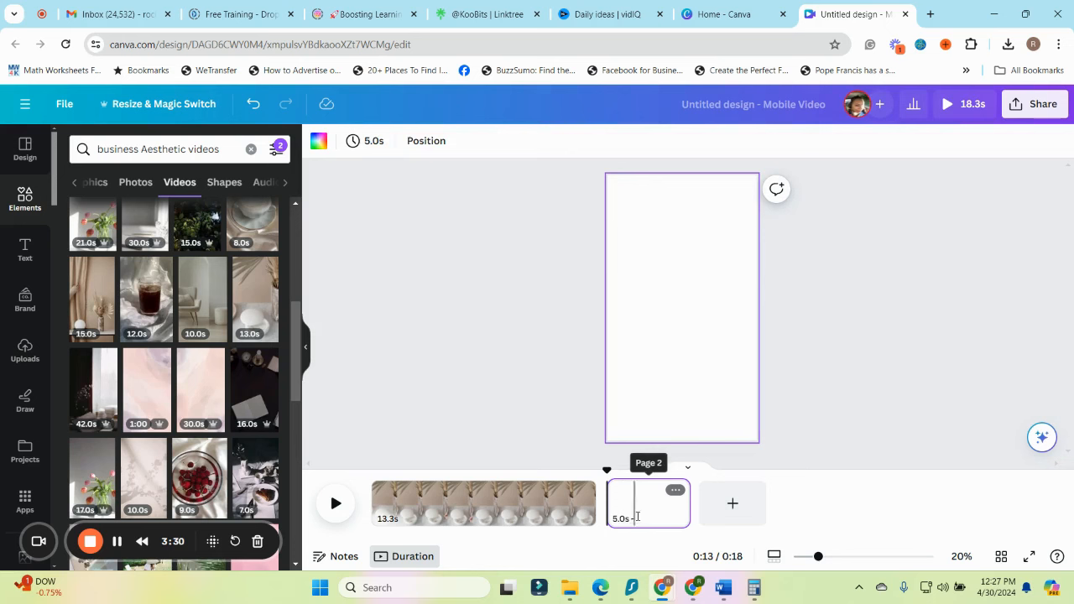
drag(686, 503, 457, 504)
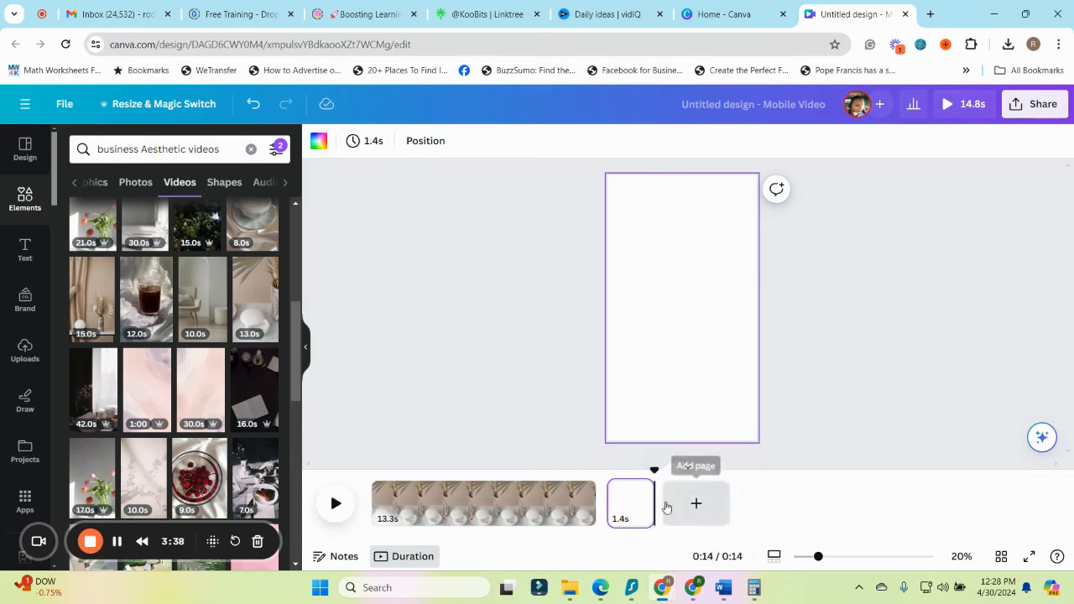
click(638, 489)
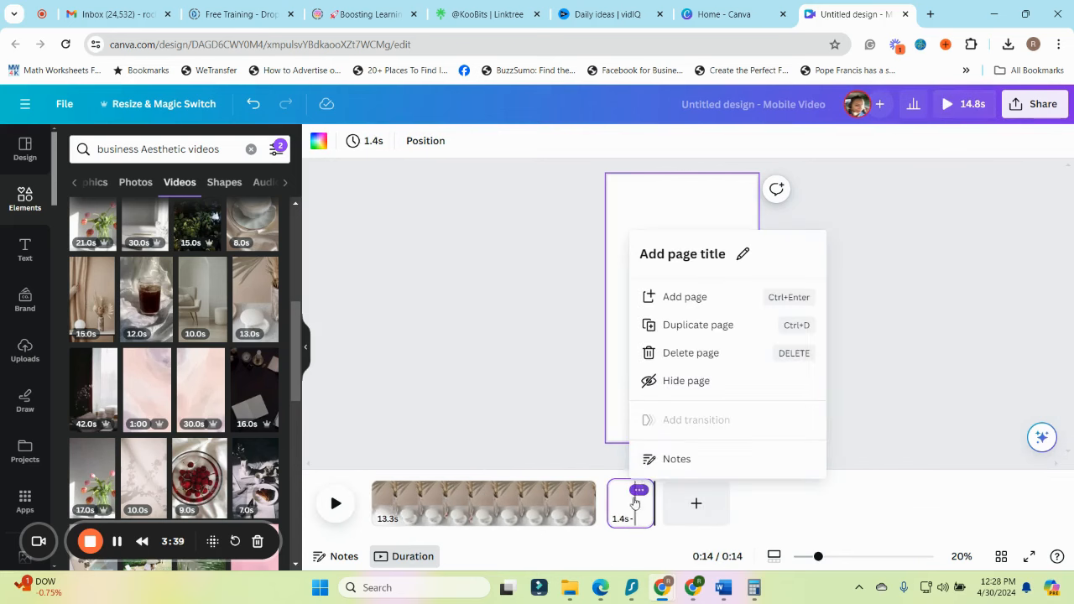
click(691, 353)
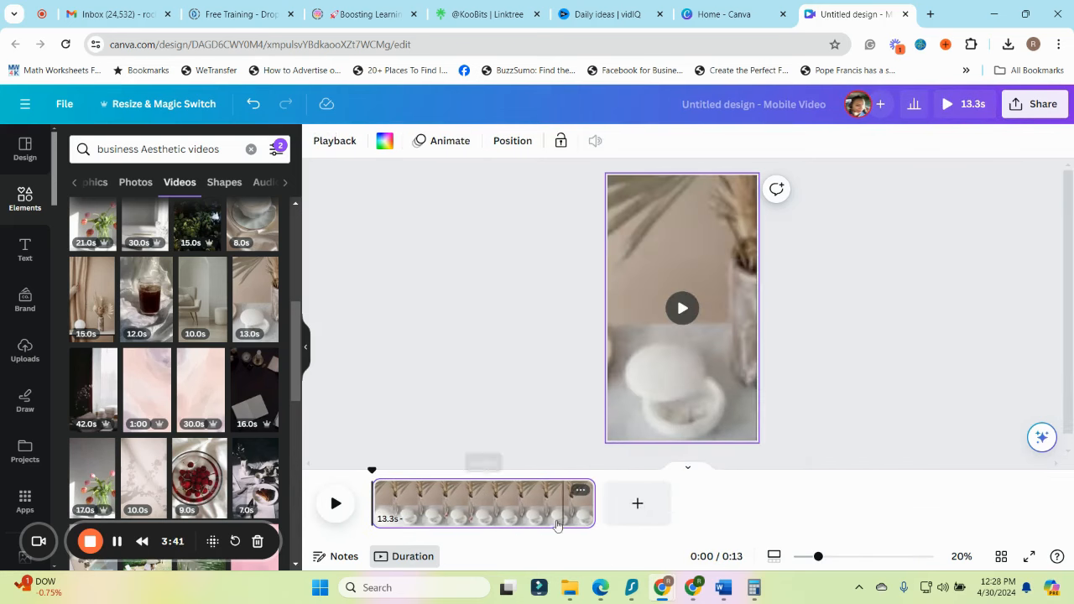
Find the "NEW COFFEE MENU" font combination among the text styles and add it over the video
click(459, 516)
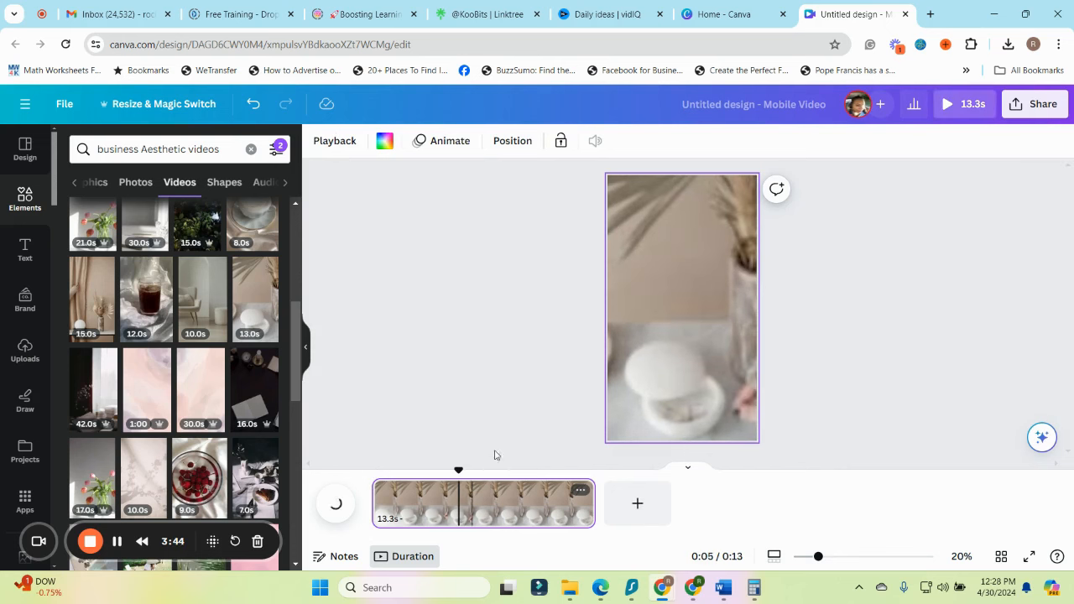
click(675, 348)
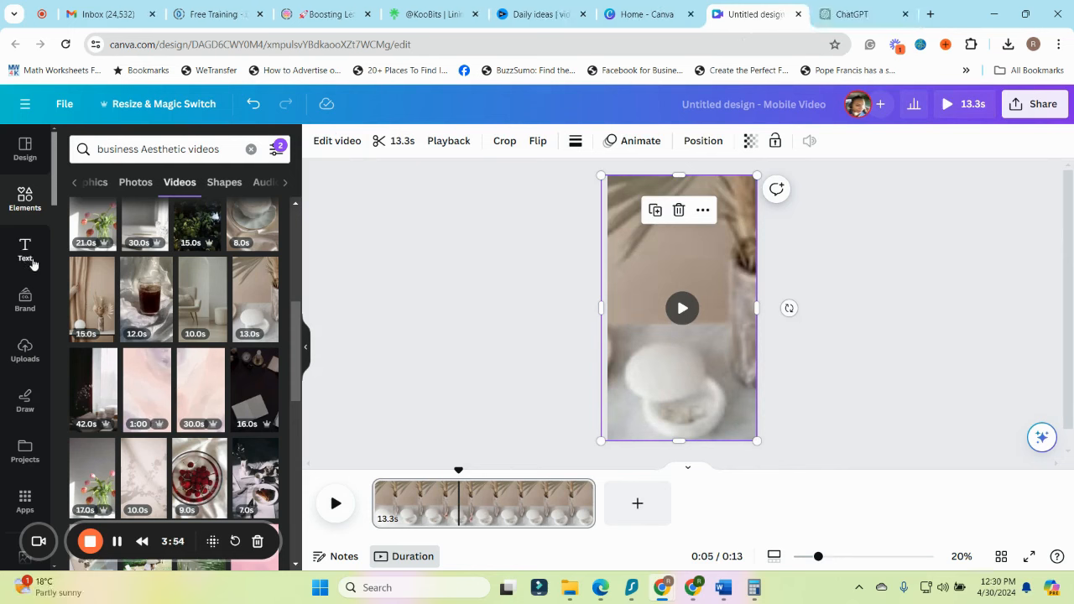
click(25, 249)
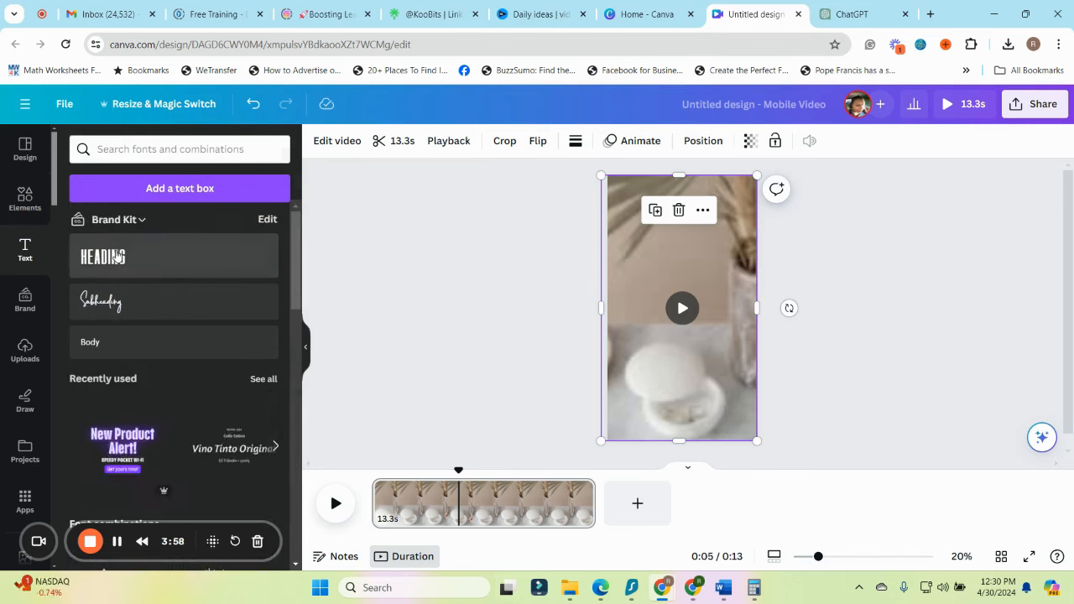
drag(116, 251, 150, 392)
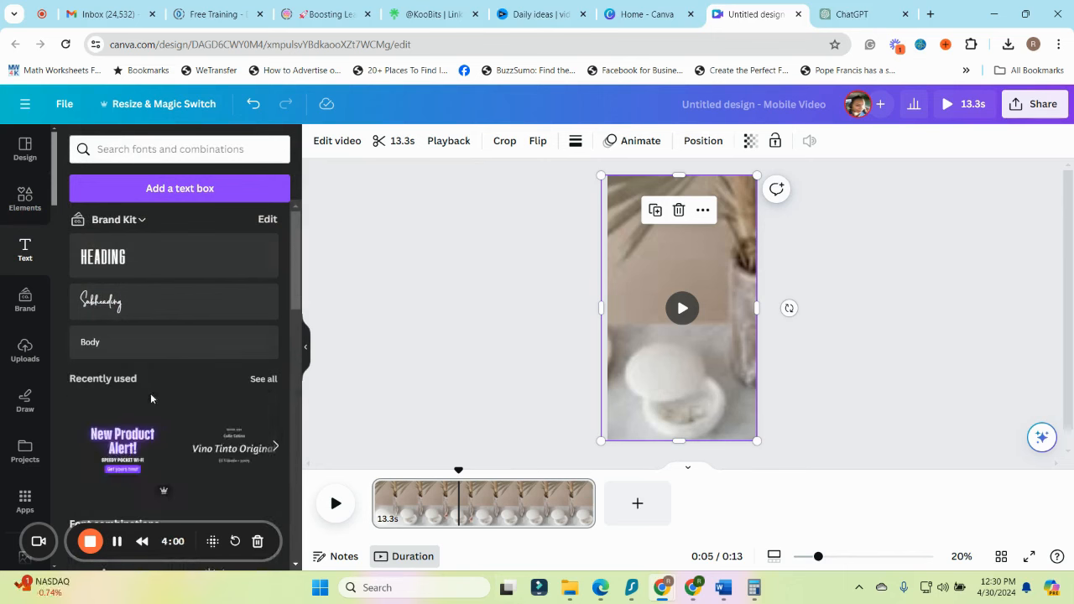
scroll(151, 394, down, 10)
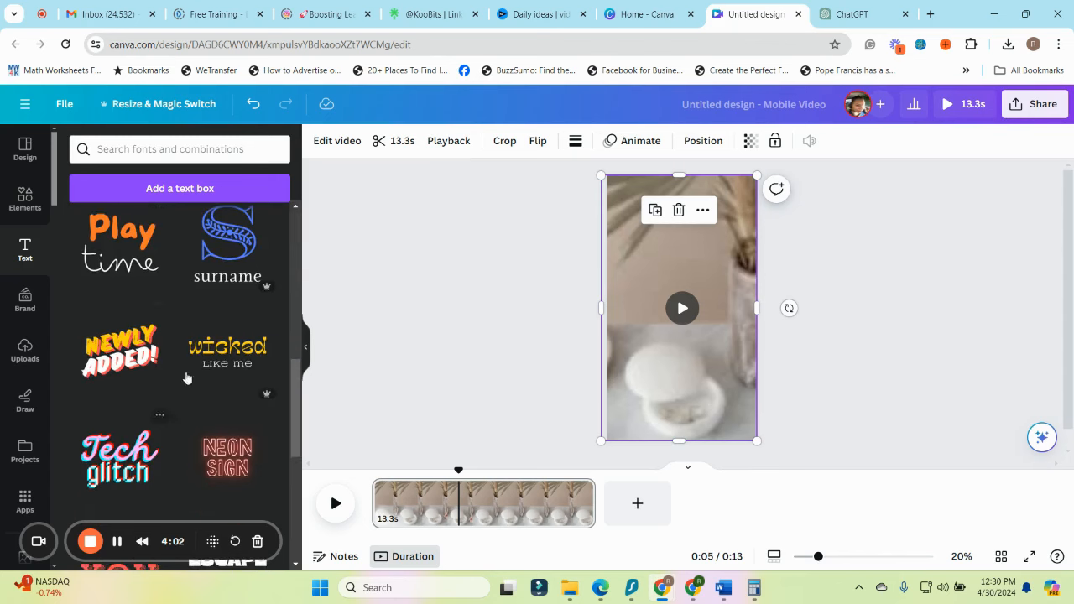
scroll(201, 398, down, 3)
scroll(201, 407, down, 10)
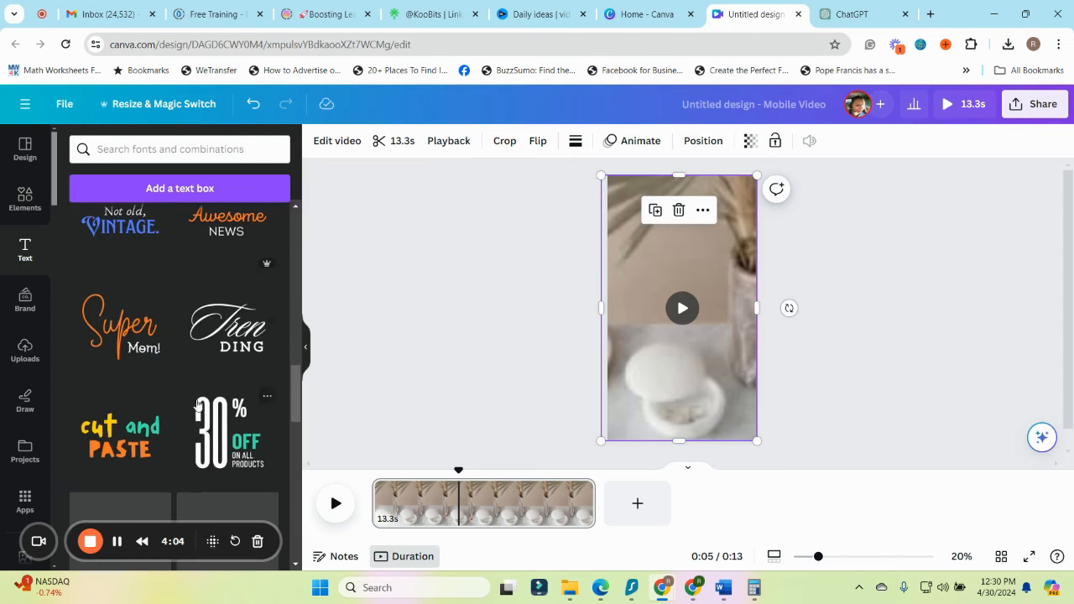
scroll(146, 397, down, 10)
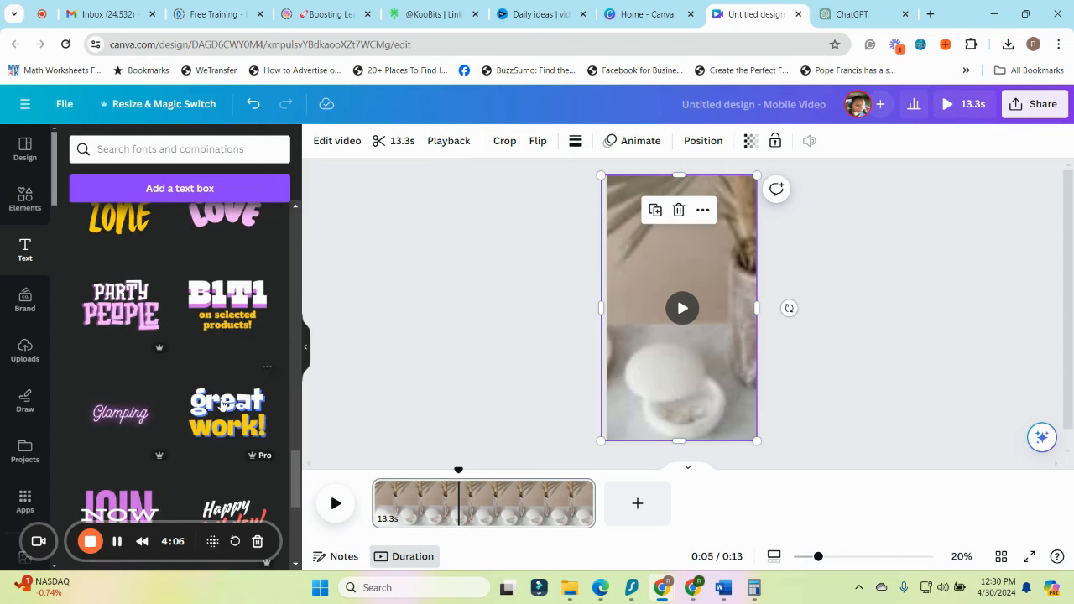
scroll(224, 417, down, 5)
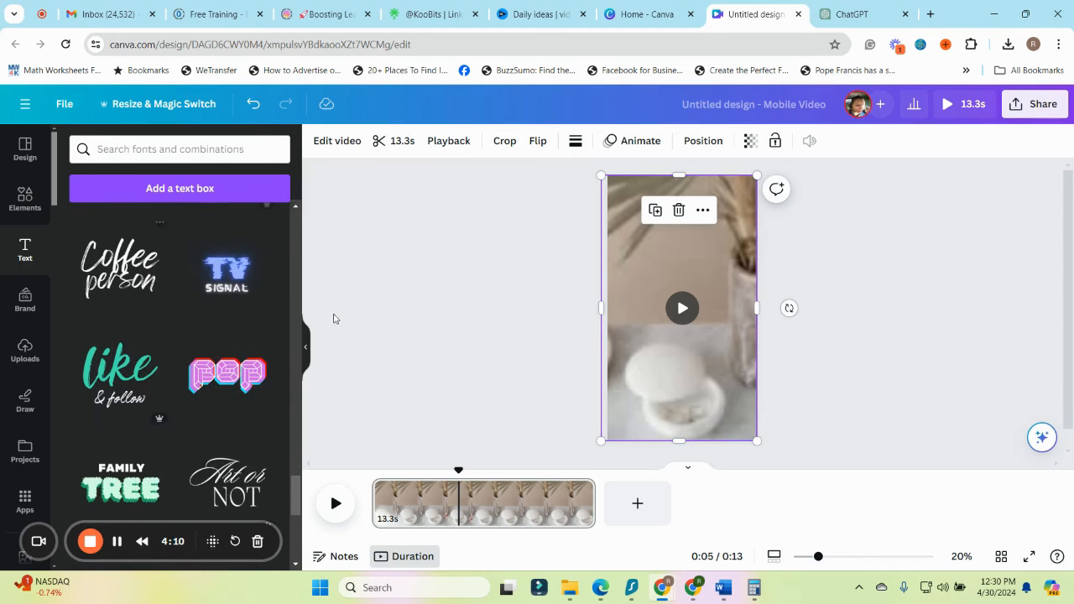
scroll(214, 420, down, 10)
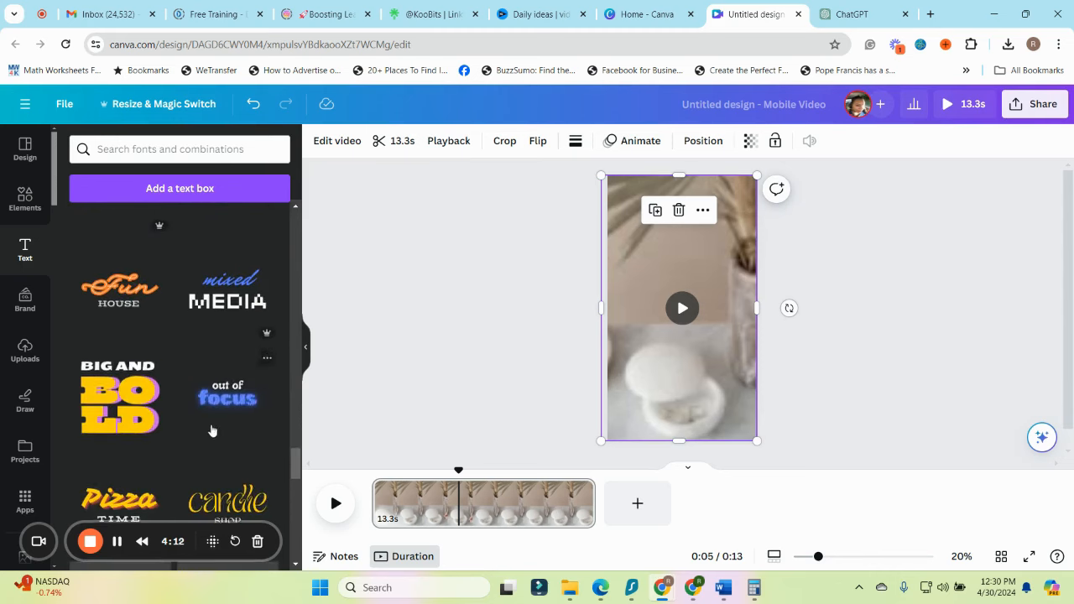
mouse_move(691, 341)
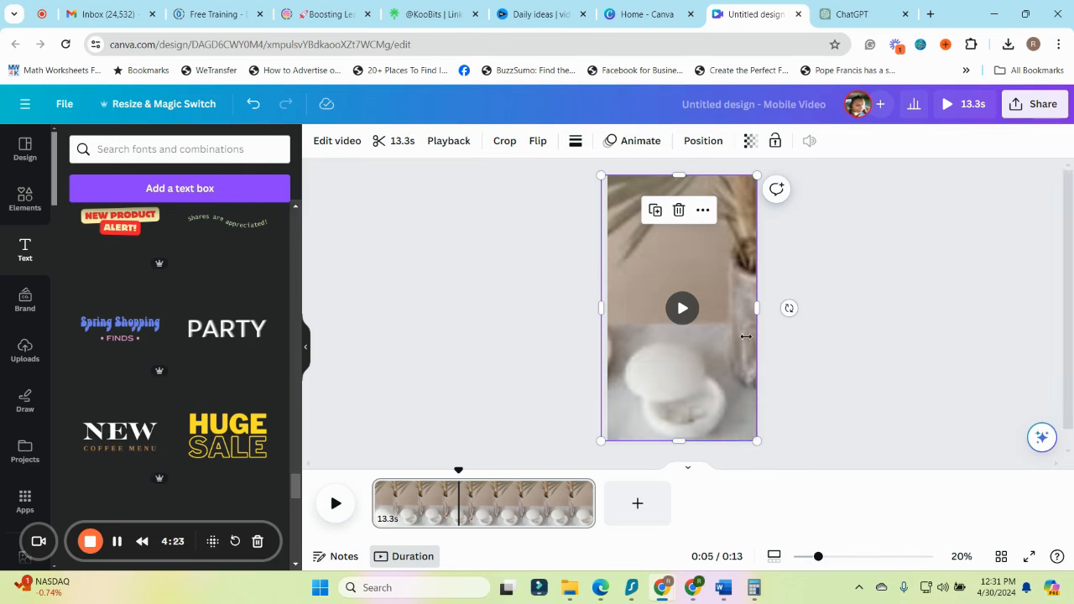
click(140, 453)
Replace the "NEW" heading with the copied text ending in "FACES, ALL IMPACT."
click(713, 305)
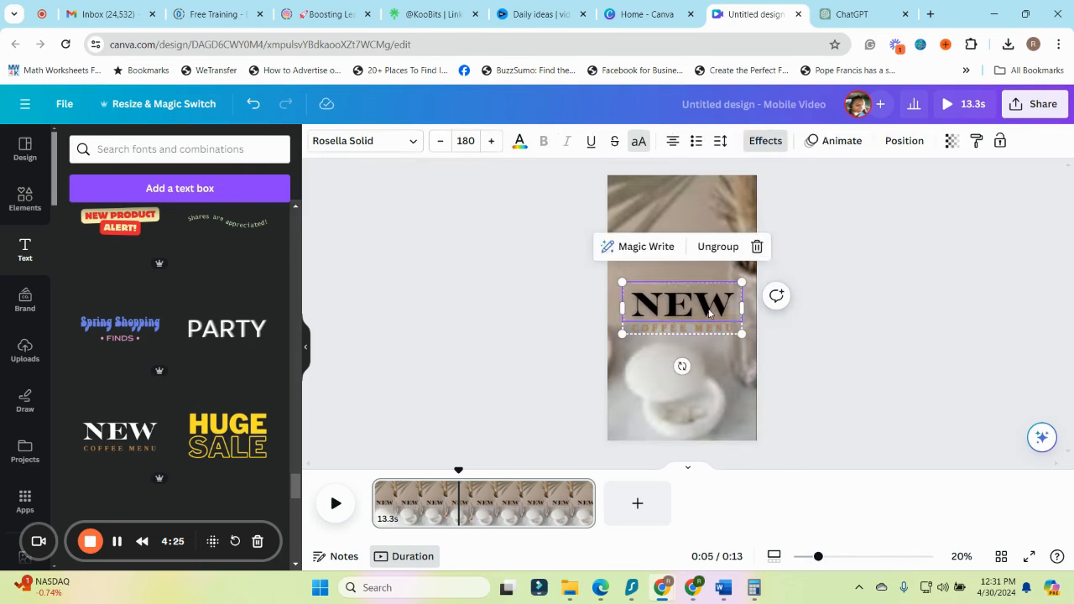
double_click(713, 305)
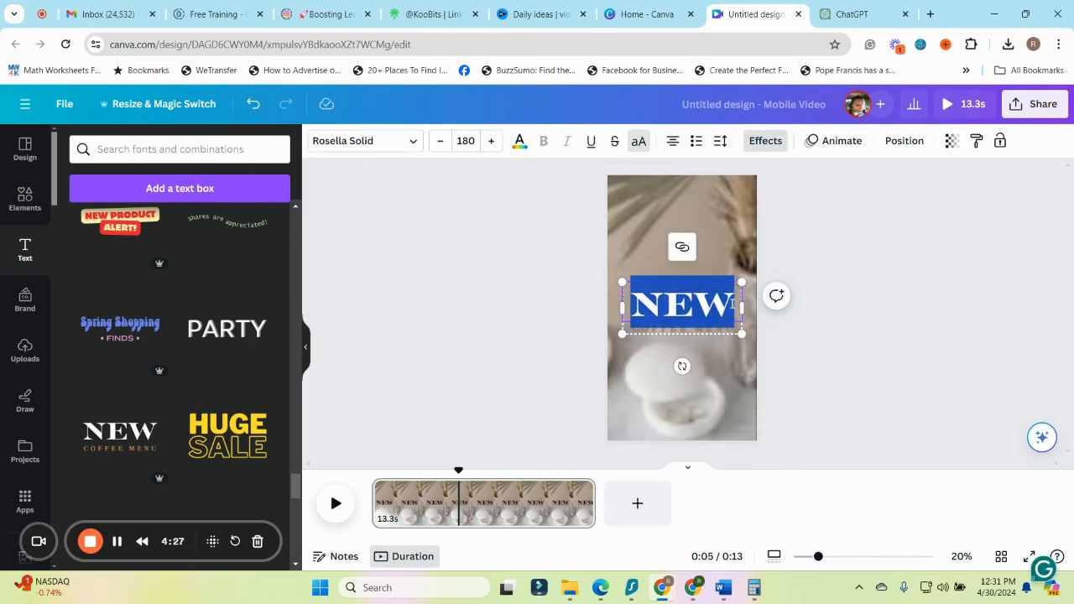
key(ctrl+v)
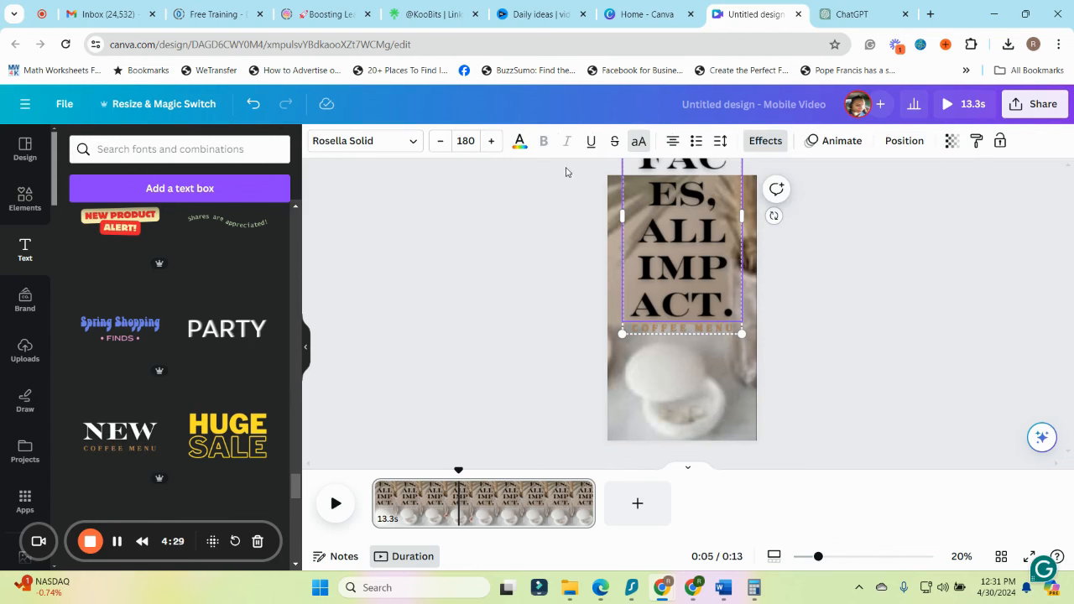
Reduce the font size of the "NO FACES, ALL IMPACT." heading to 82
click(440, 141)
click(440, 141)
click(440, 141)
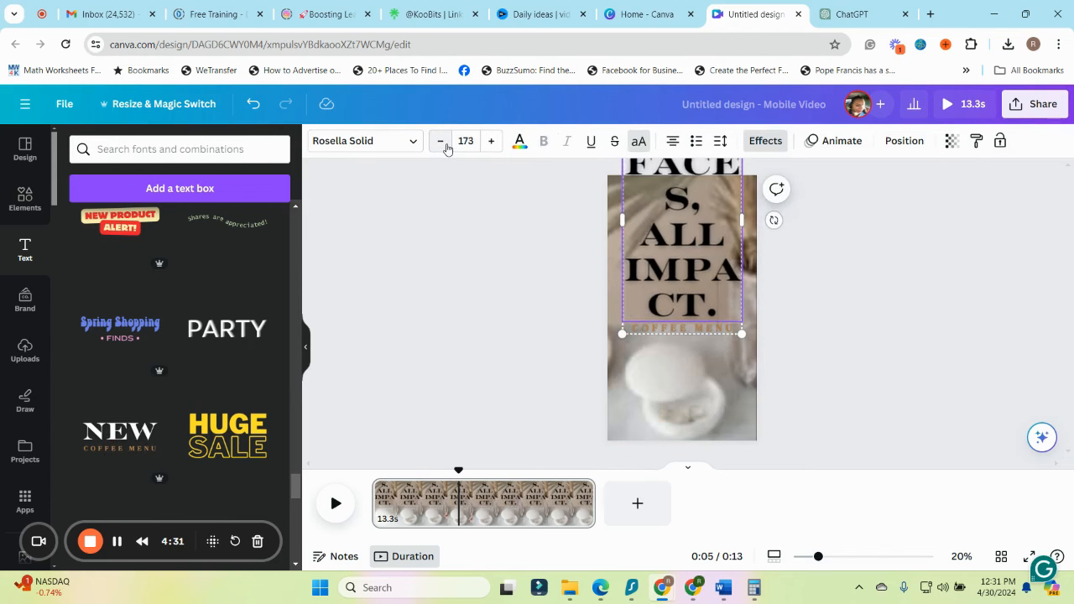
click(440, 141)
click(439, 141)
click(440, 141)
click(440, 141)
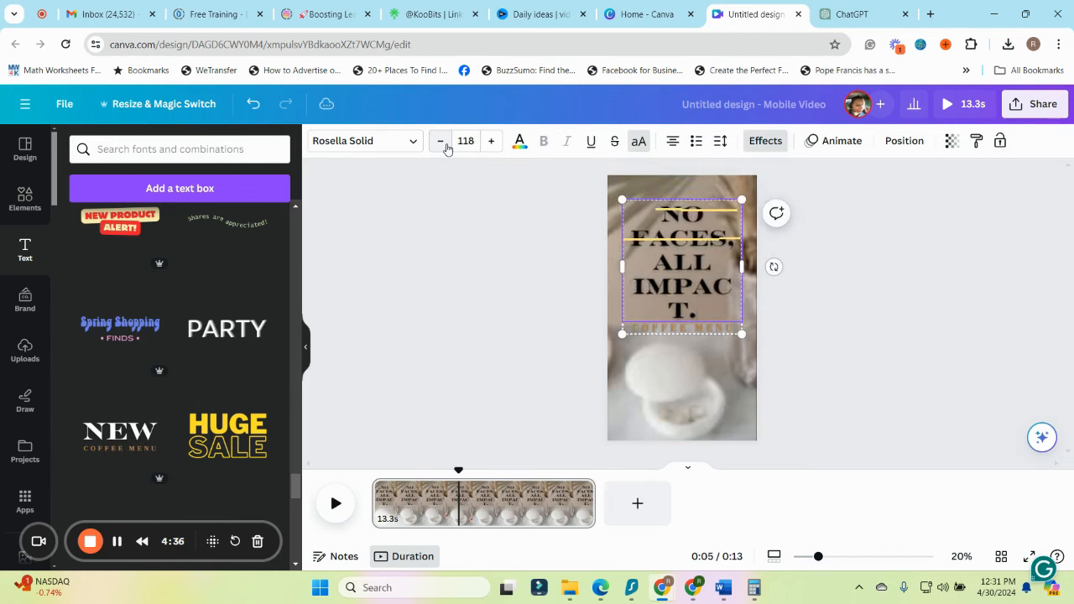
click(439, 141)
click(445, 145)
click(445, 146)
click(446, 145)
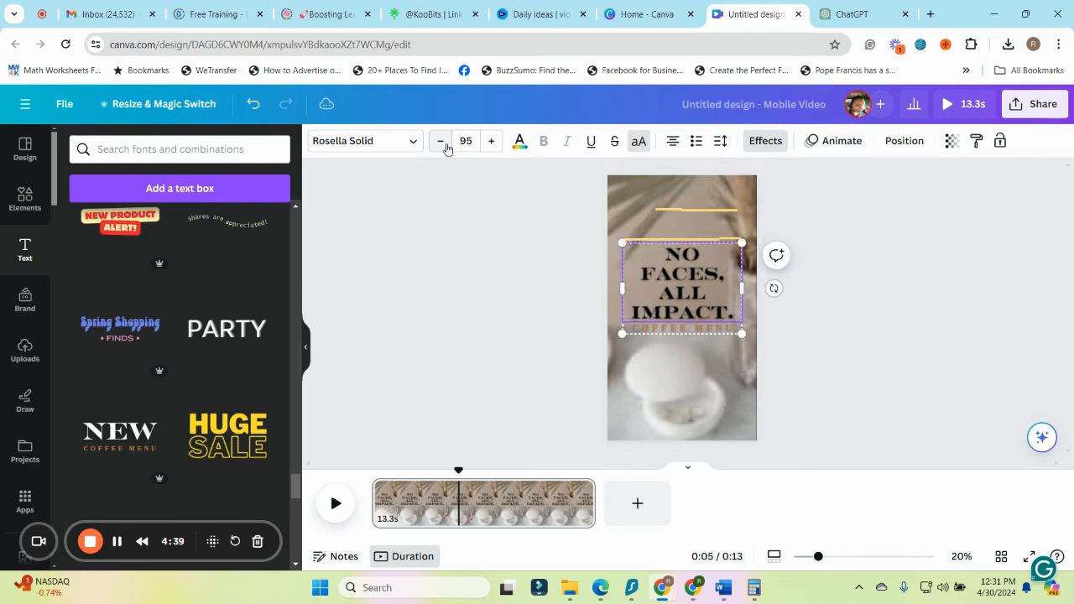
click(446, 145)
click(444, 143)
click(443, 144)
click(443, 143)
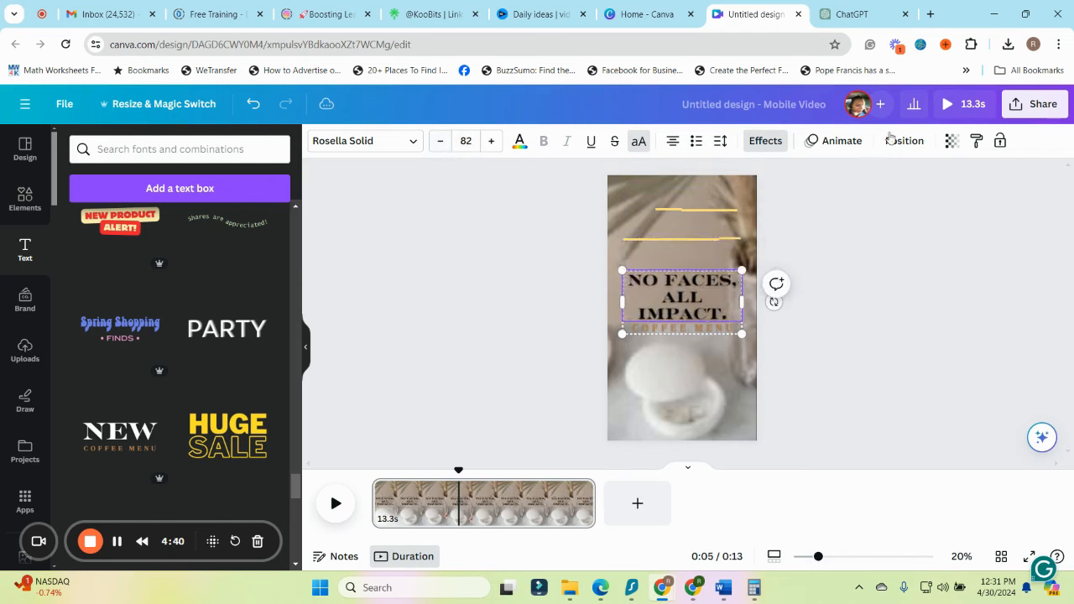
click(964, 285)
Move the grouped heading and subheading higher on the page, clear of the white ring dish
click(686, 236)
click(711, 314)
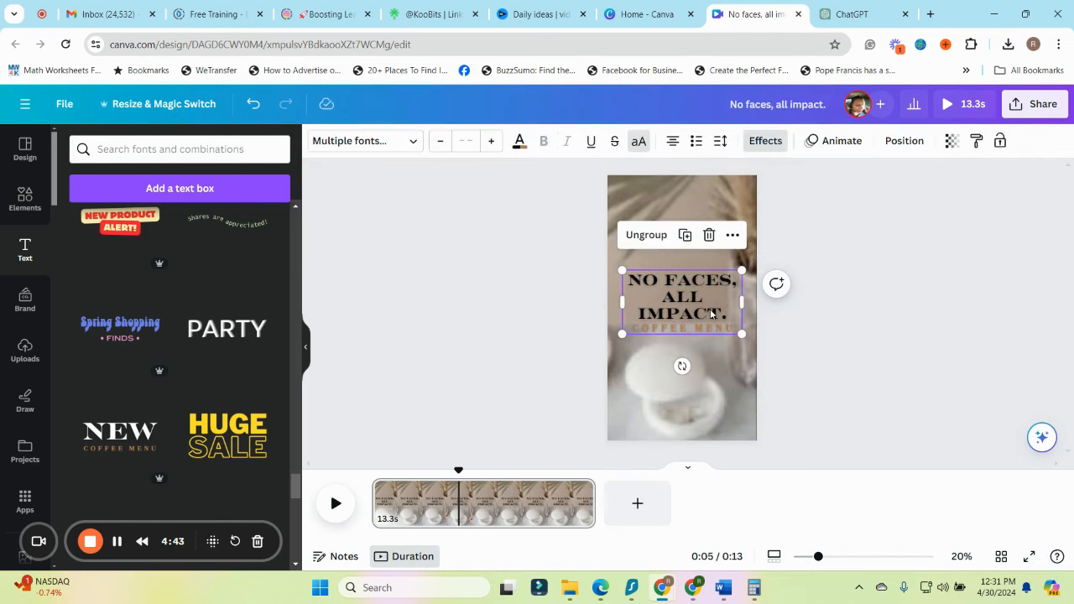
drag(712, 314, 710, 266)
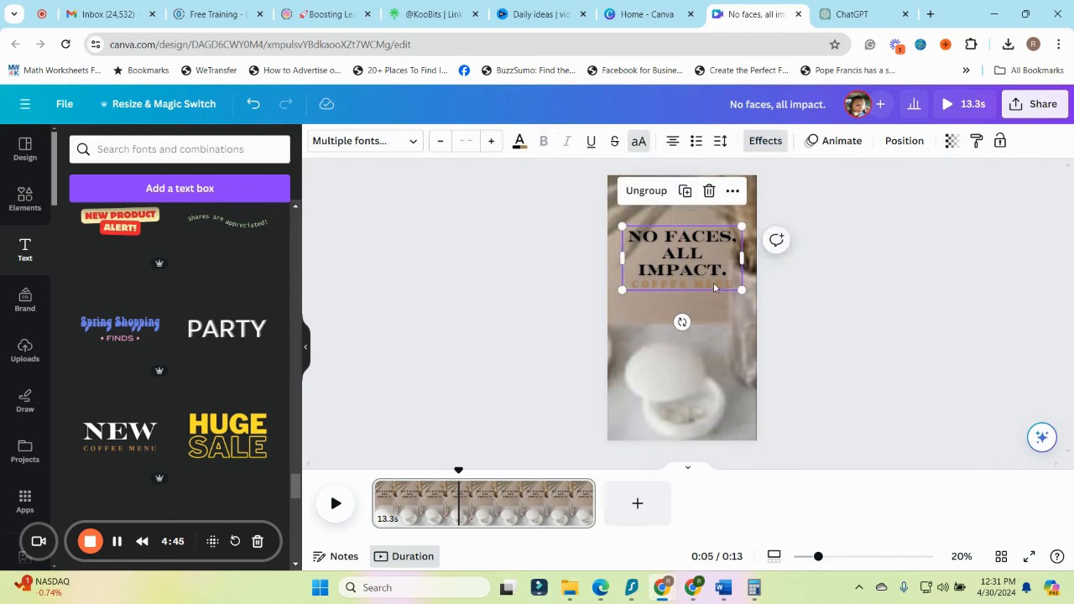
Reduce the heading's font size further to 71 so the text fits on two lines
click(681, 251)
click(682, 247)
click(657, 250)
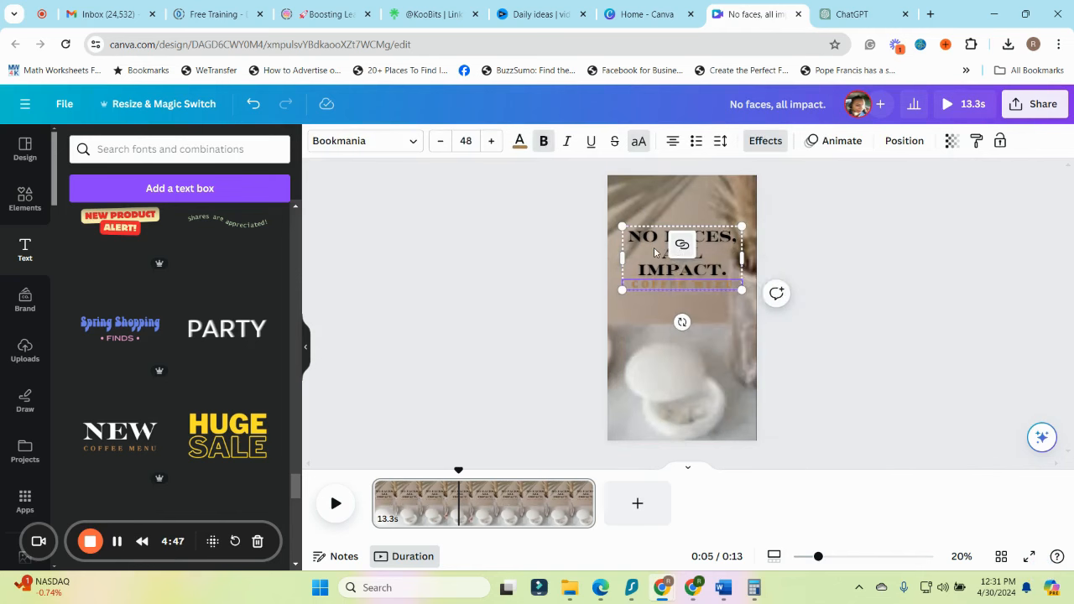
click(657, 250)
drag(731, 273, 626, 231)
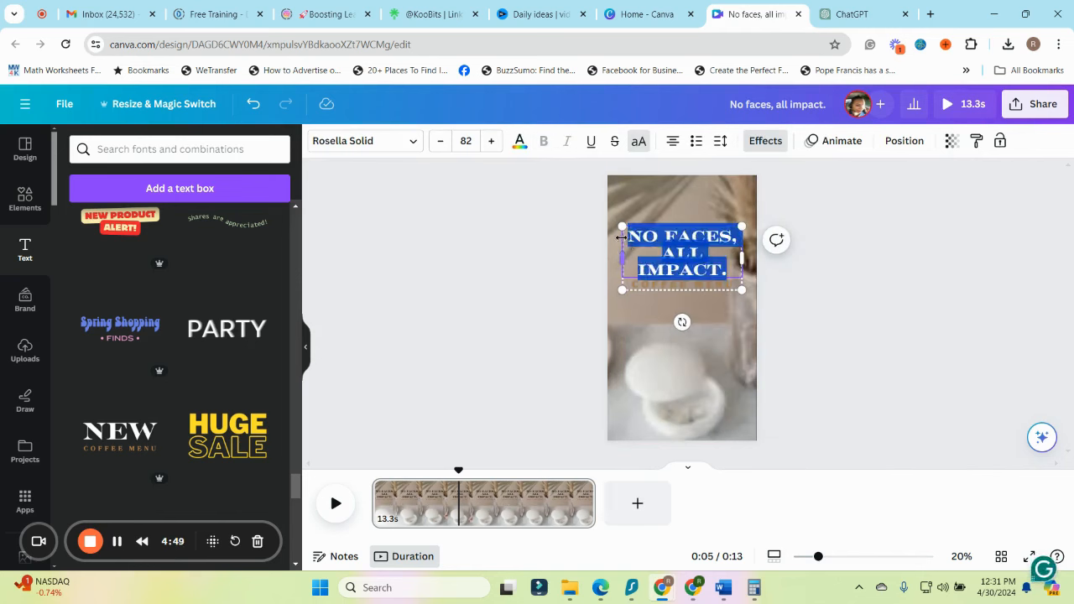
click(441, 141)
click(441, 141)
click(441, 141)
click(441, 141)
click(441, 142)
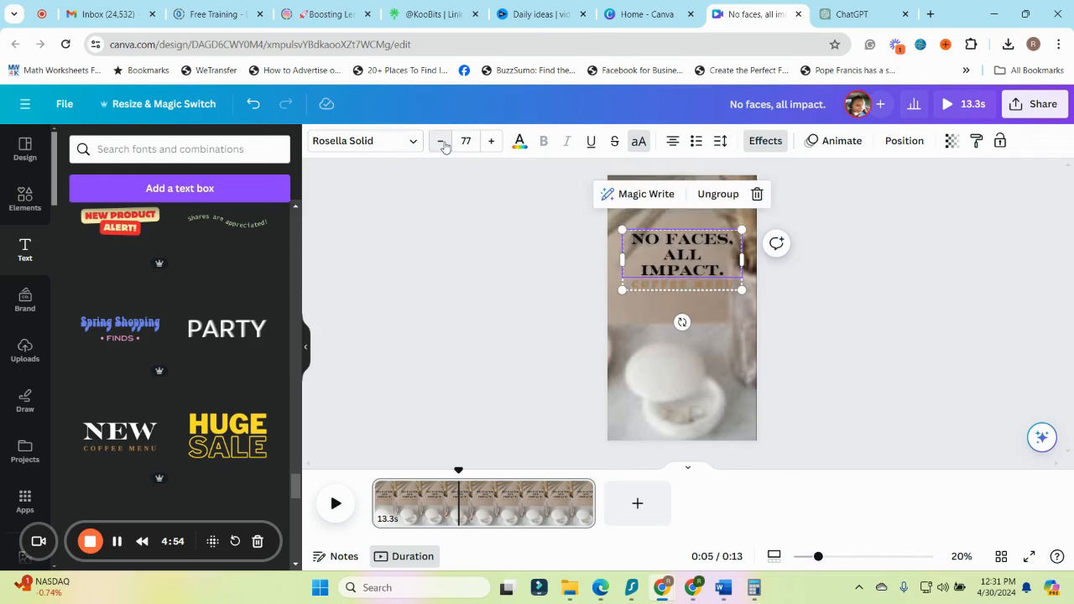
click(441, 142)
click(441, 142)
click(442, 142)
click(442, 143)
click(442, 143)
click(443, 142)
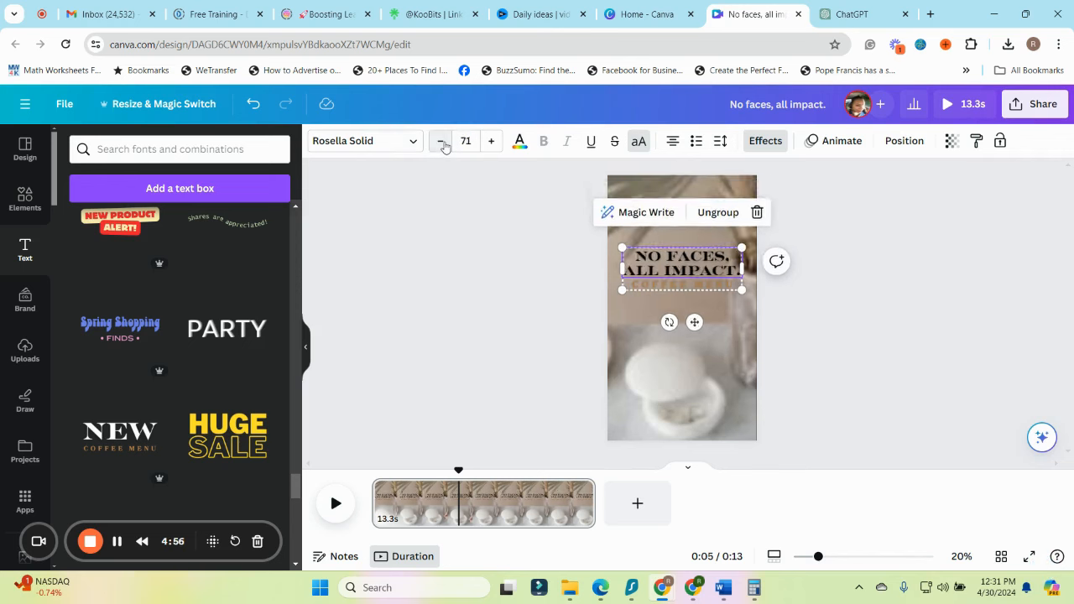
click(883, 331)
Scale up the text group until the heading's size is 79.9 and place it near the top of the page
click(701, 256)
drag(742, 248, 754, 219)
click(831, 341)
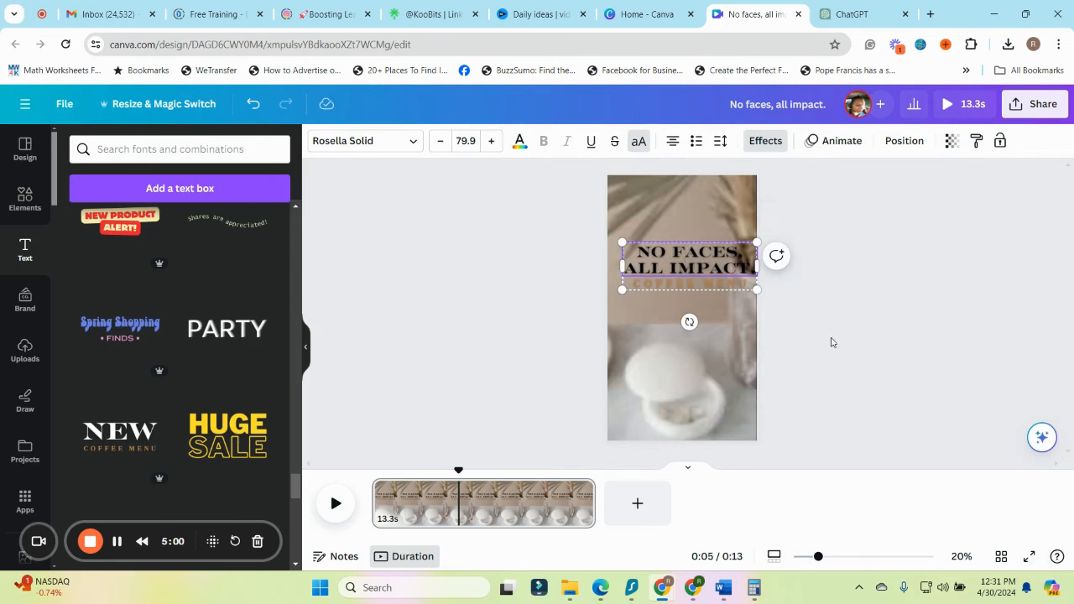
drag(697, 269, 690, 225)
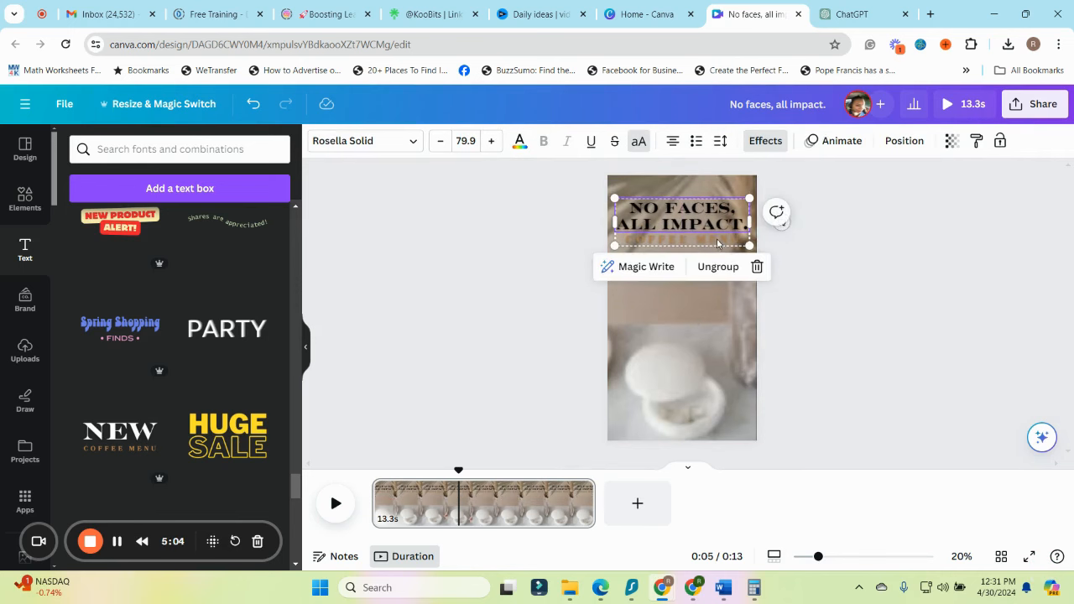
Replace the "COFFEE MENU" subheading with "FACELESS MARKETING"
double_click(718, 243)
key(BackSpace)
key(Caps_Lock)
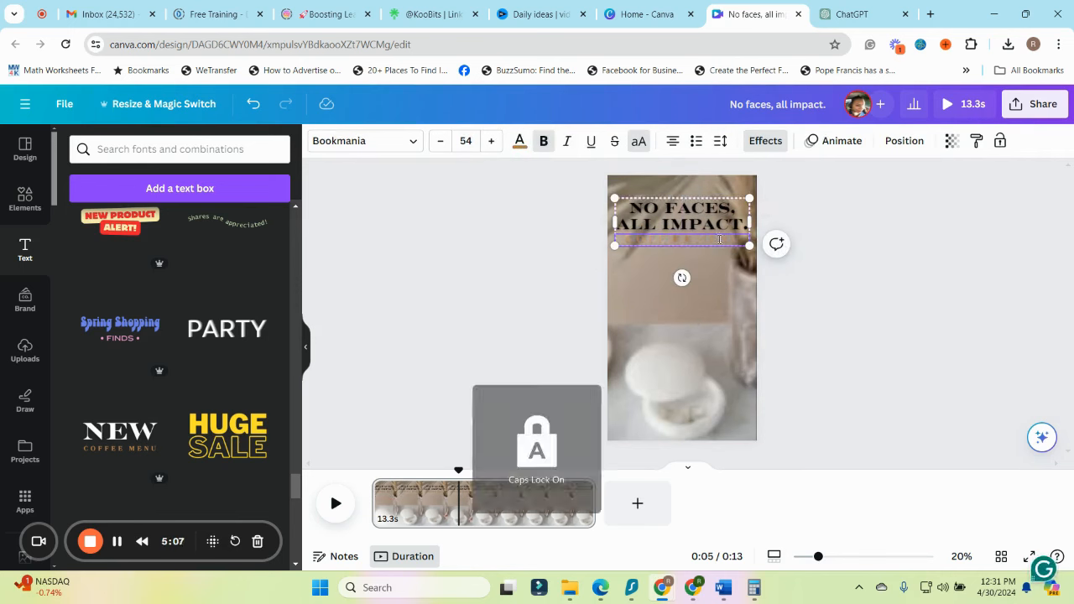
text(FACELESS MARKETING)
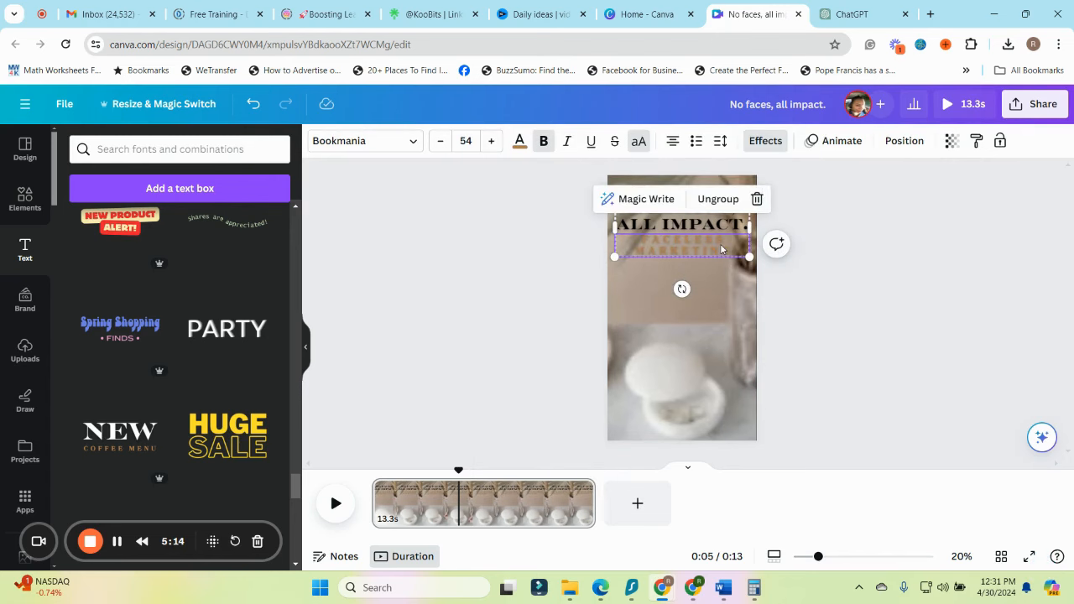
Change the text color of the "FACELESS MARKETING" subheading to white
key(ctrl+a)
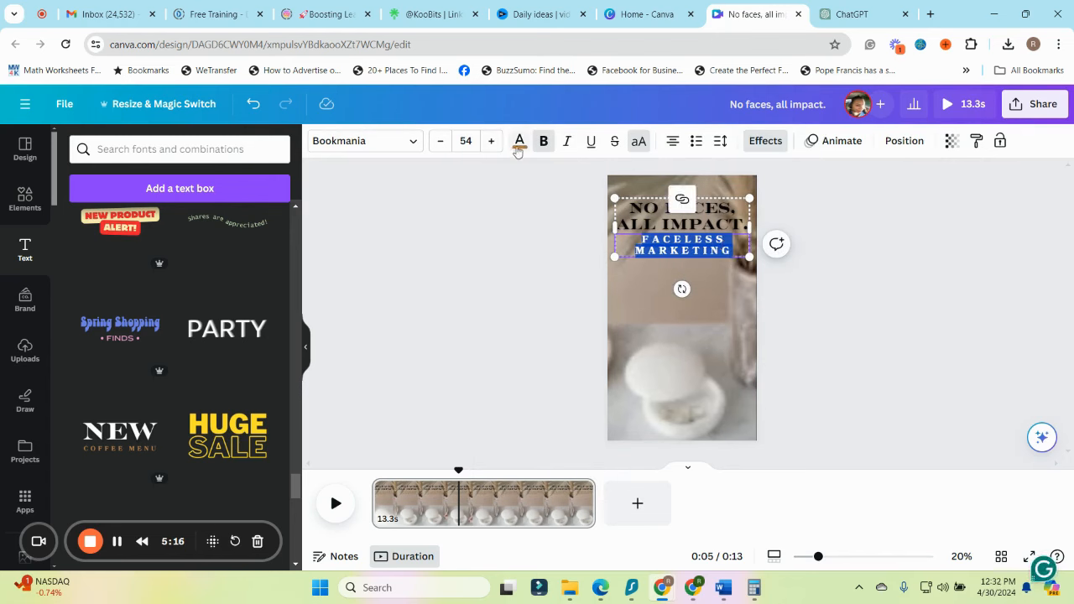
click(519, 144)
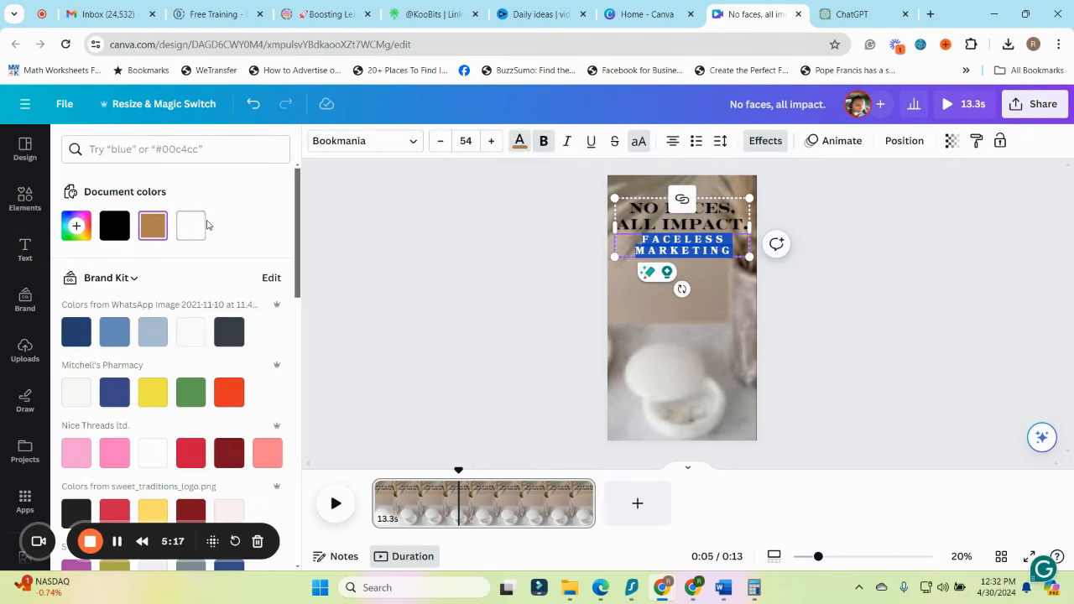
click(877, 307)
click(856, 262)
click(686, 249)
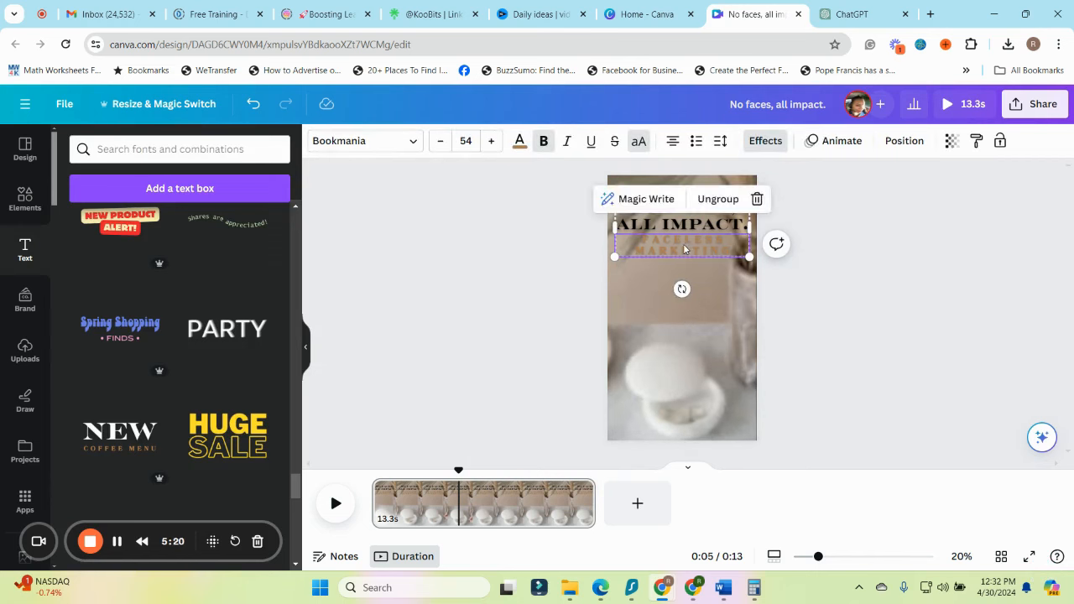
double_click(686, 246)
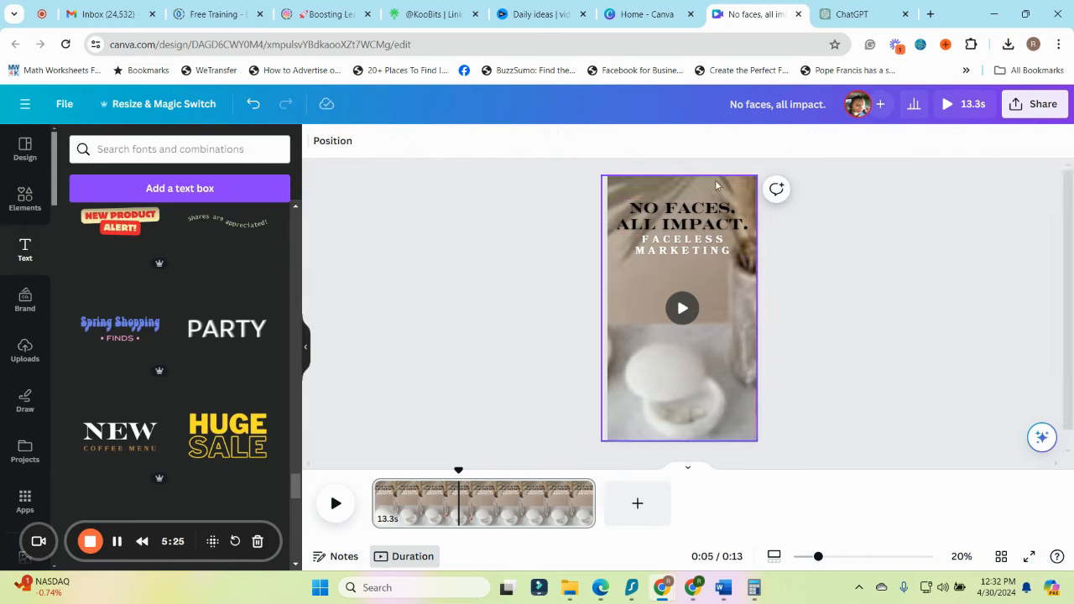
Give the "NO FACES, ALL IMPACT." heading the Shadow effect with a white shadow color
click(710, 216)
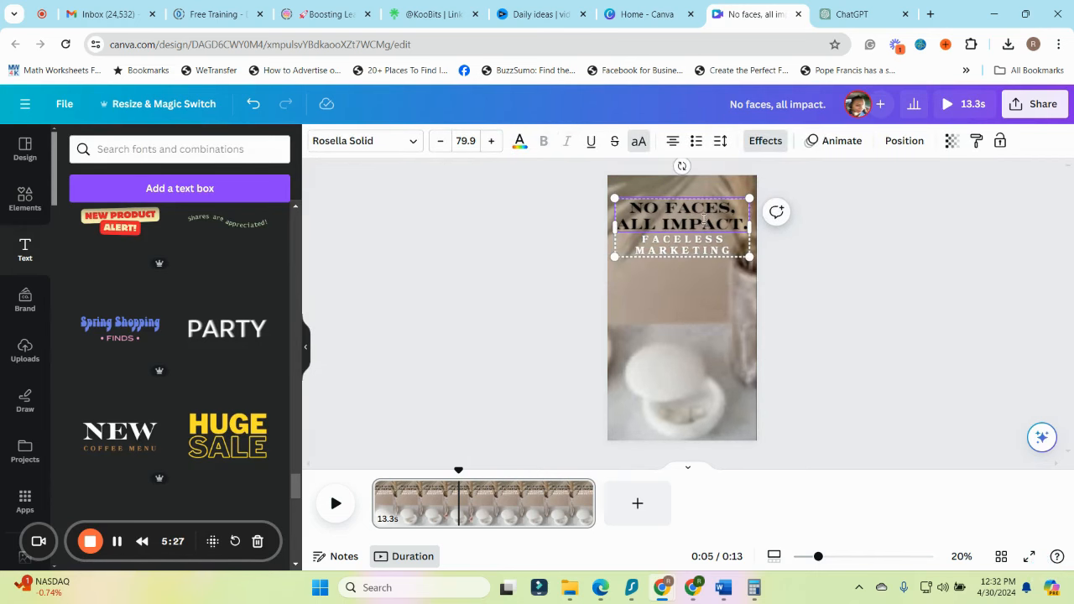
click(822, 253)
click(714, 210)
click(764, 142)
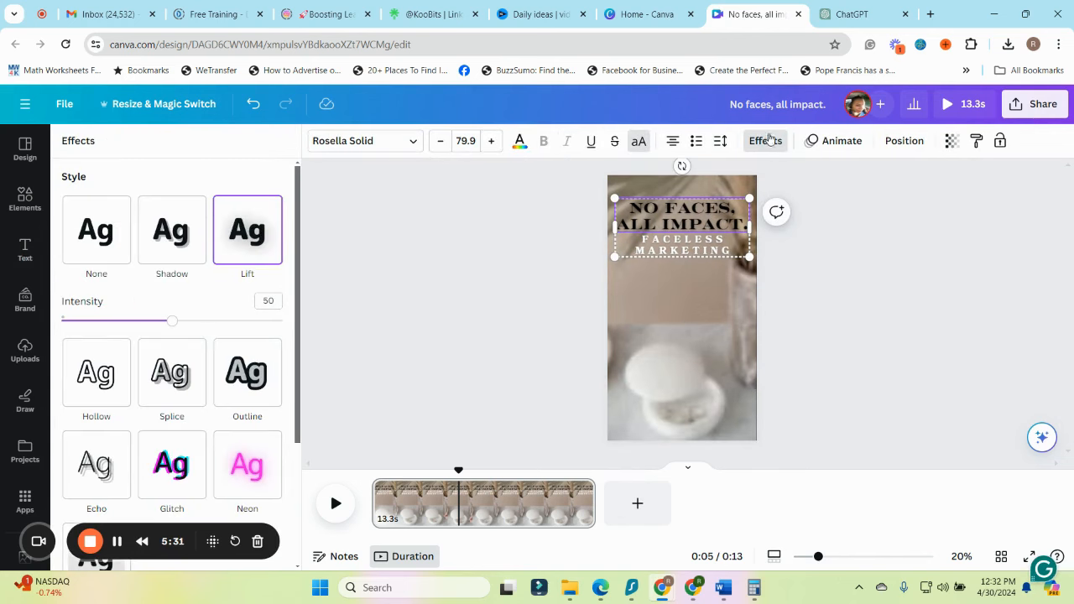
scroll(210, 408, down, 2)
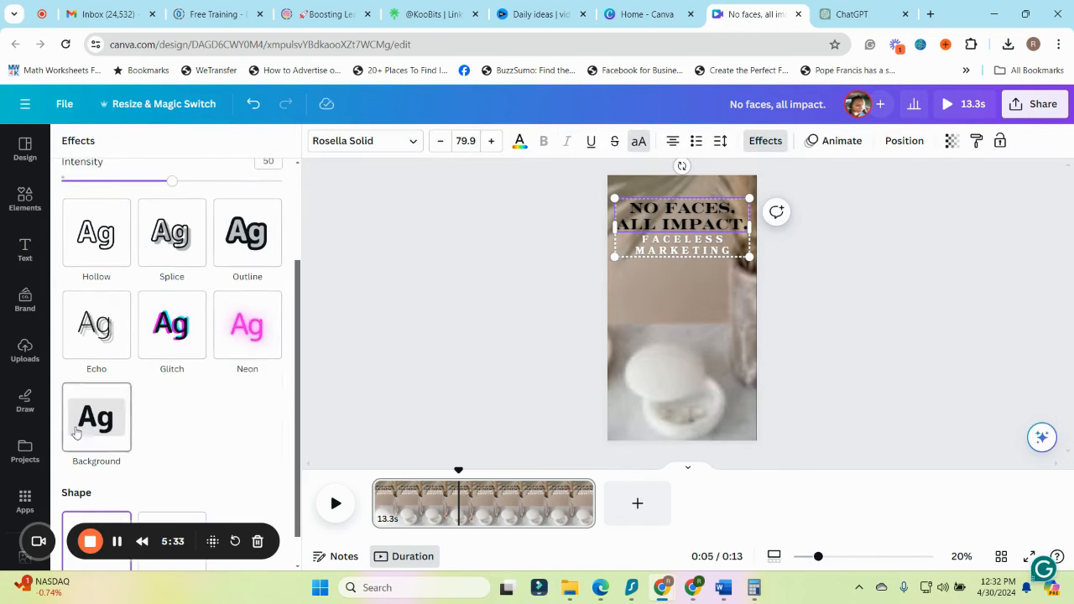
scroll(126, 465, down, 1)
scroll(139, 461, up, 3)
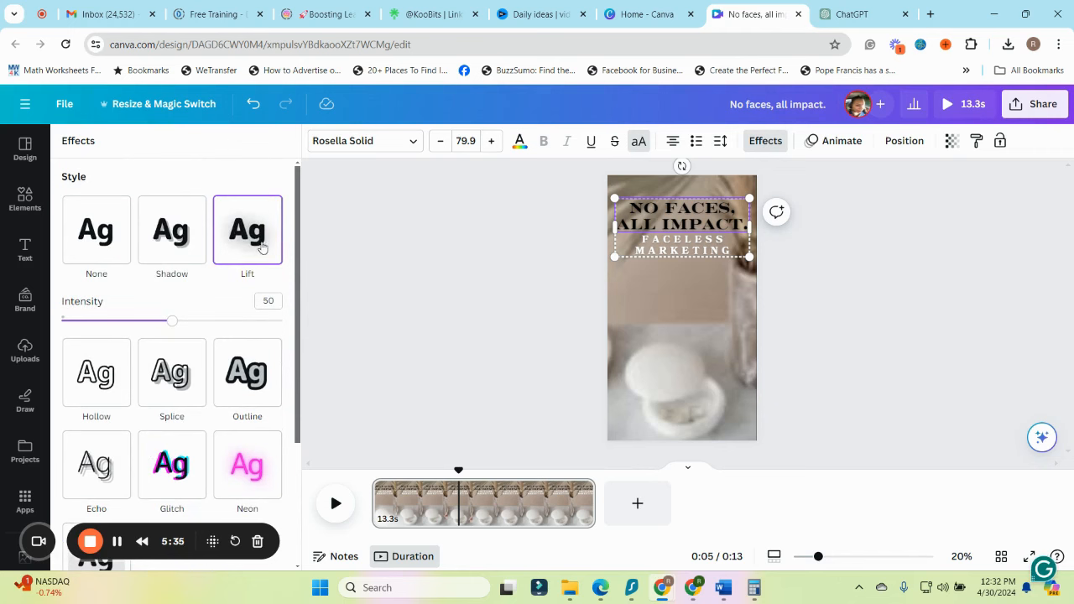
click(178, 241)
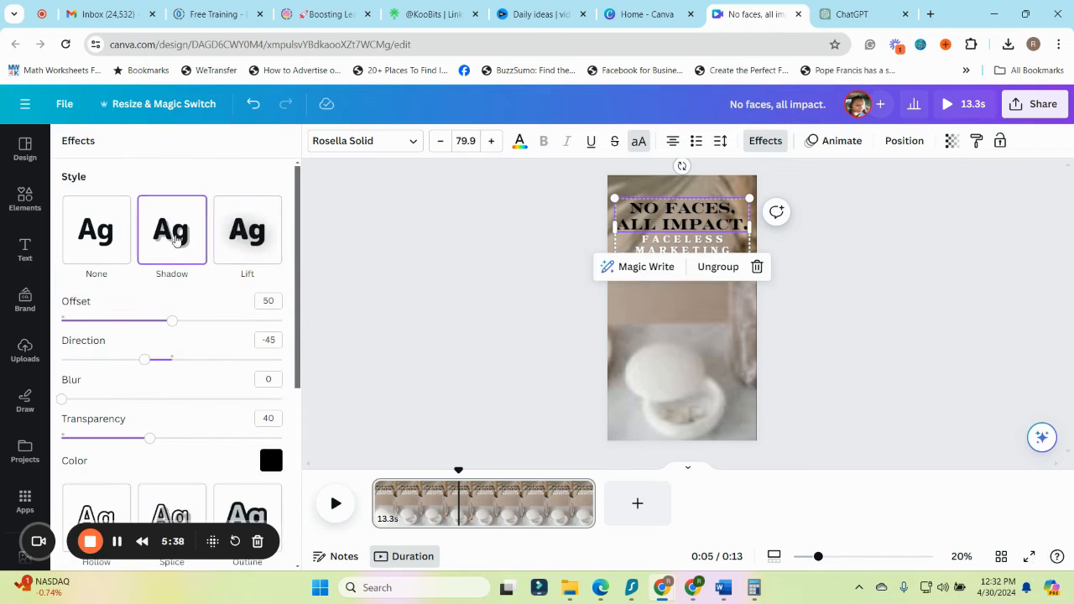
click(270, 460)
click(145, 308)
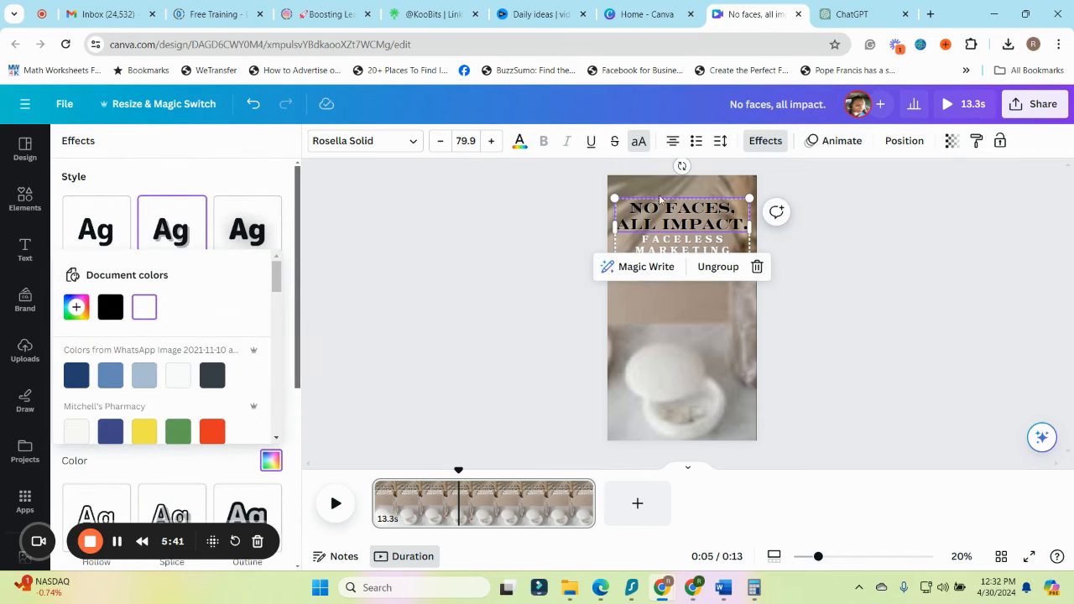
click(490, 284)
click(933, 230)
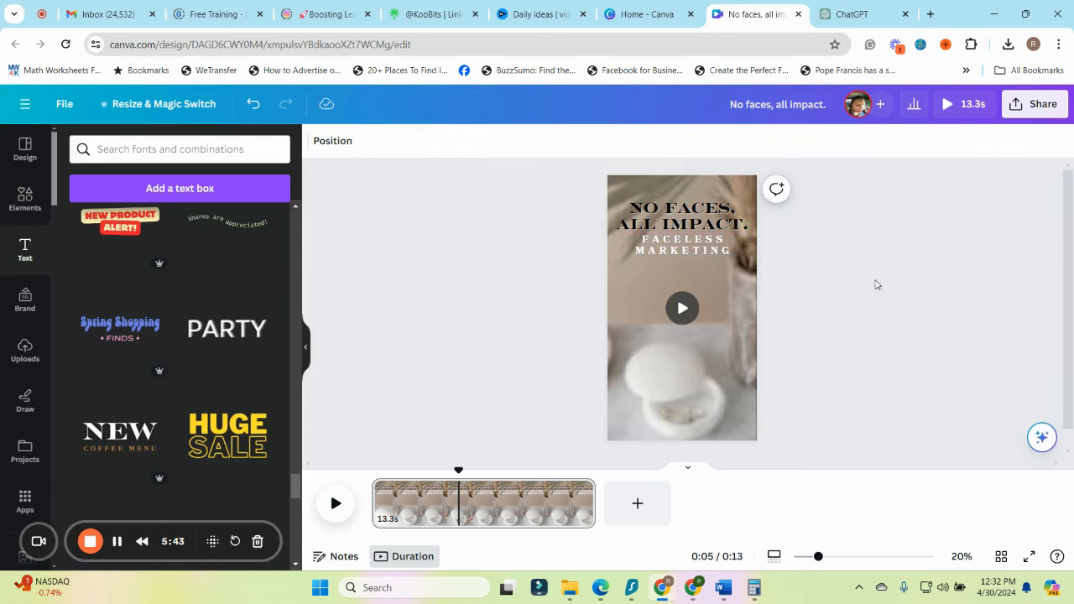
Move the text group down to just above the ring dish, center it horizontally, and remove the heading's final period
click(702, 249)
drag(700, 232, 696, 289)
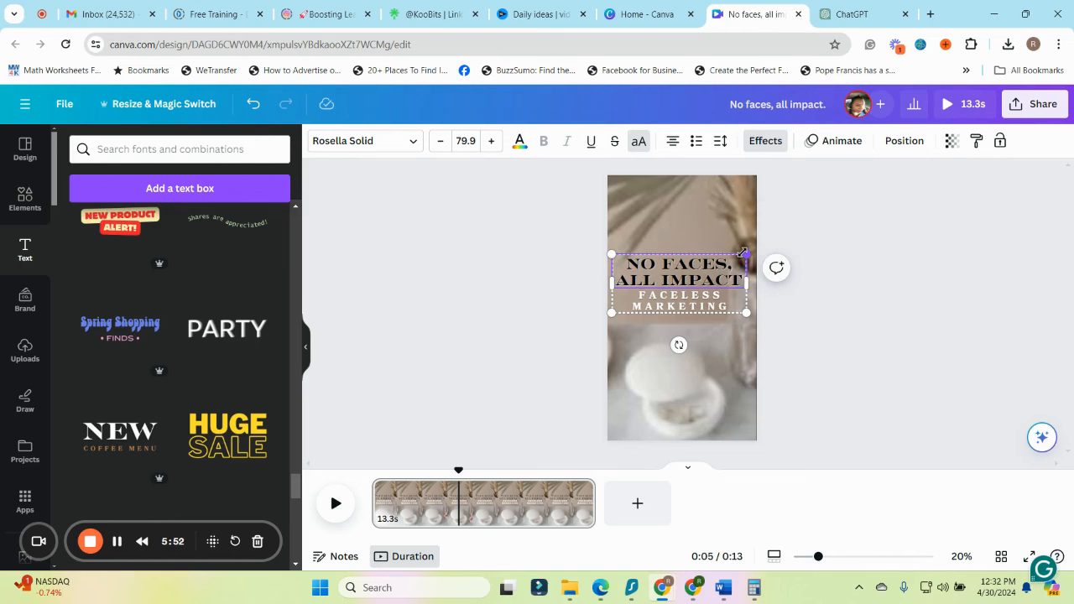
click(839, 288)
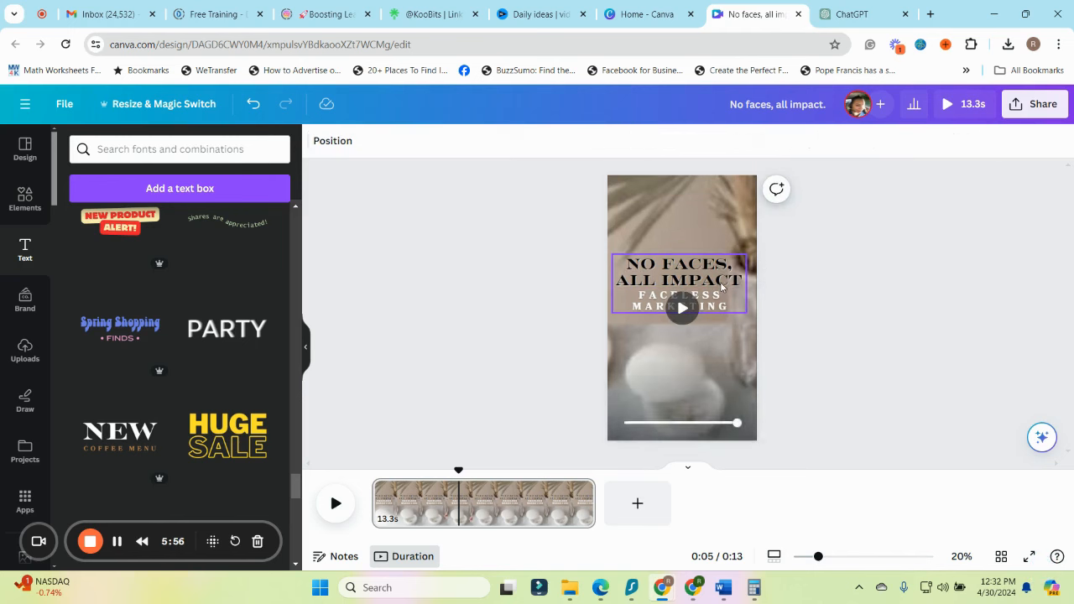
click(692, 267)
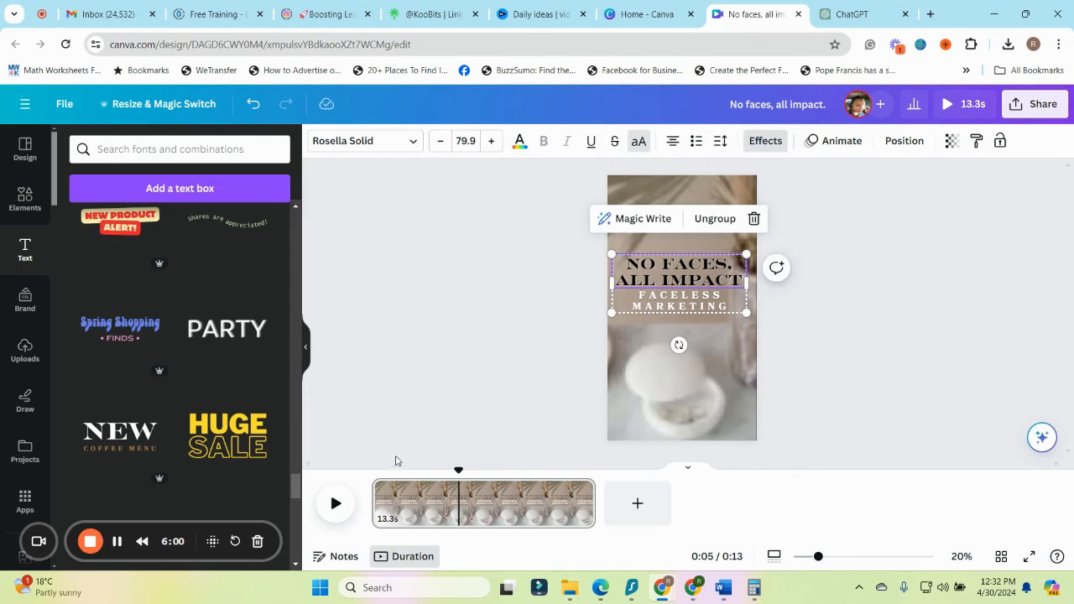
drag(720, 273, 721, 262)
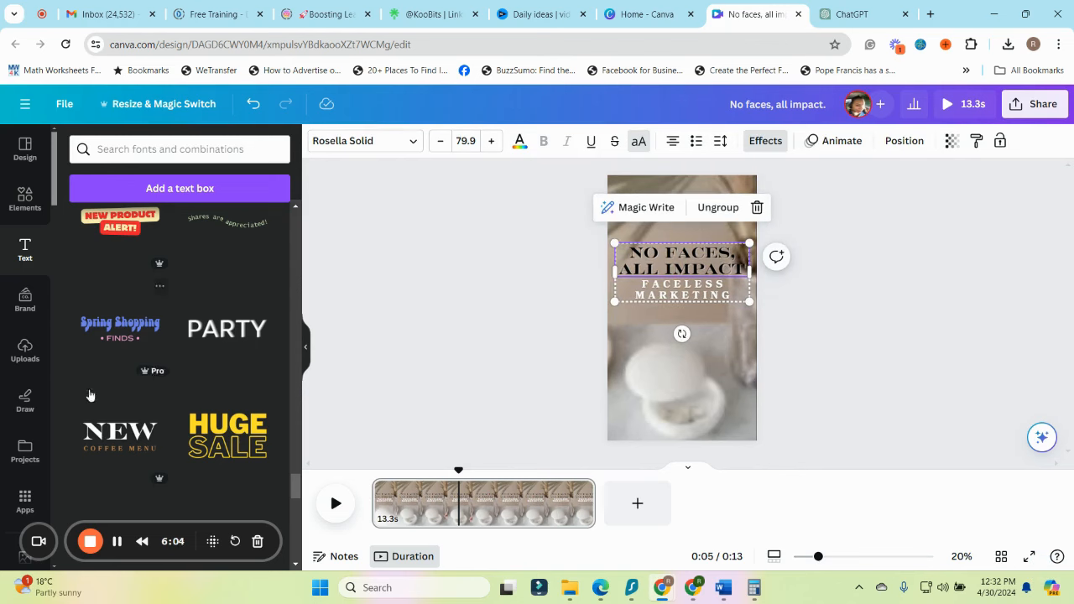
Search the video elements for "aesthetic neutral videos" and add the 11-second clip of hands with a book to the page
scroll(126, 403, up, 15)
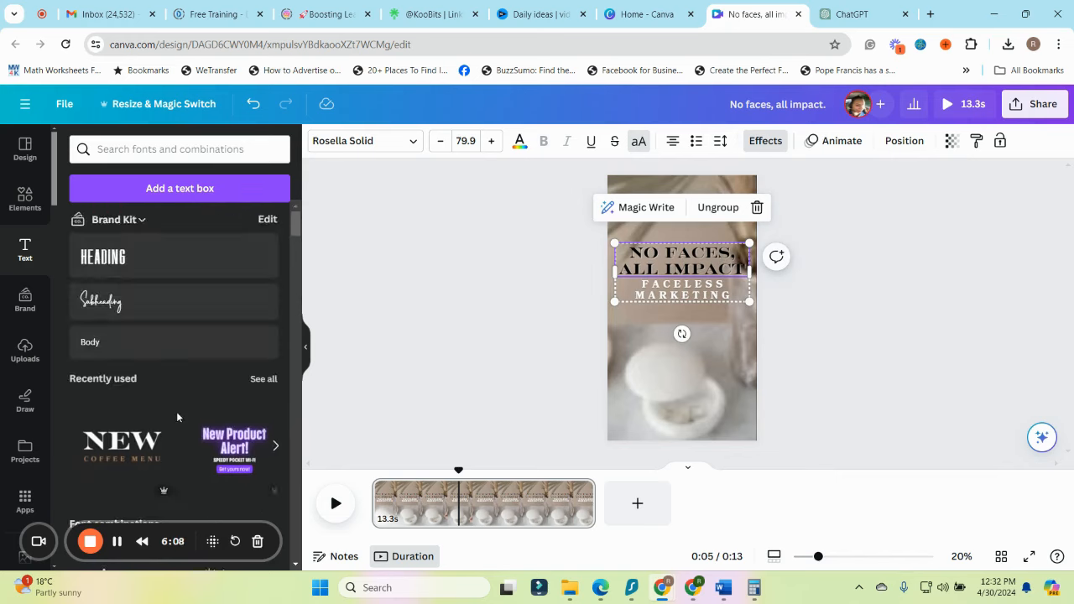
scroll(177, 417, down, 3)
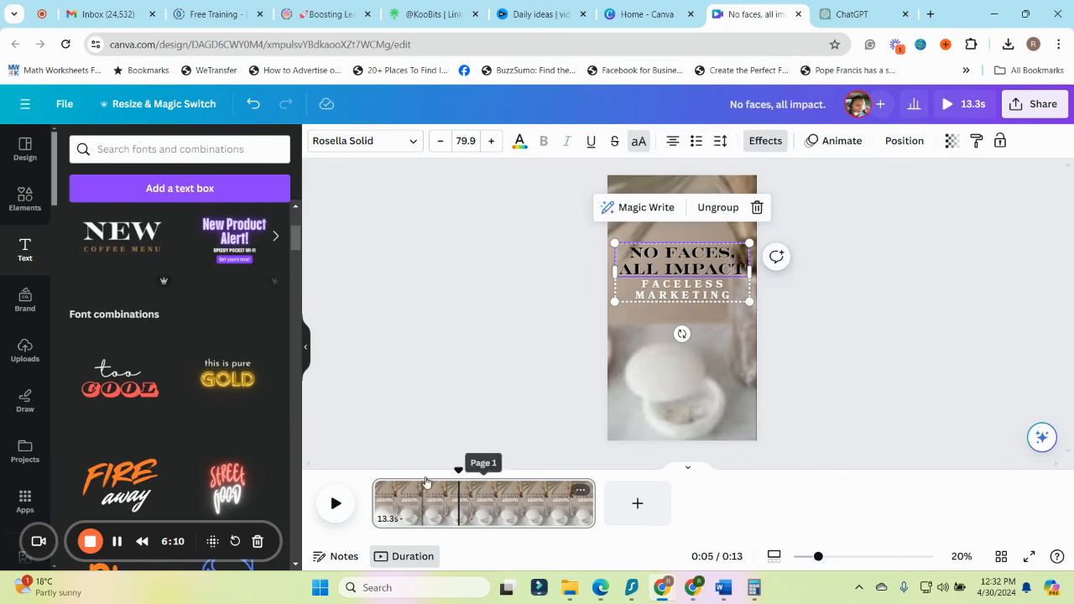
click(25, 201)
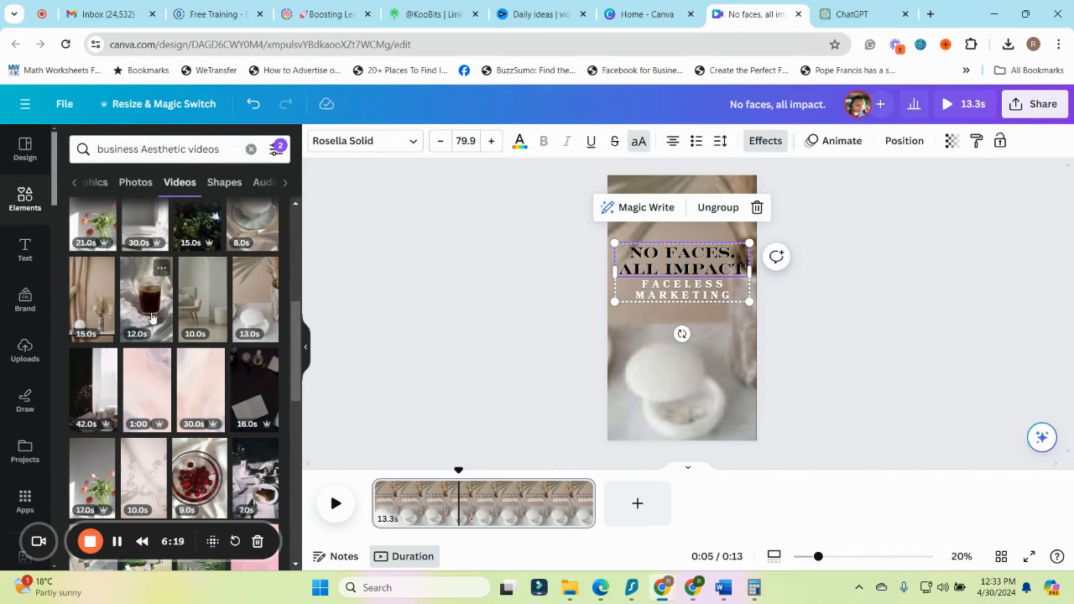
scroll(209, 372, down, 3)
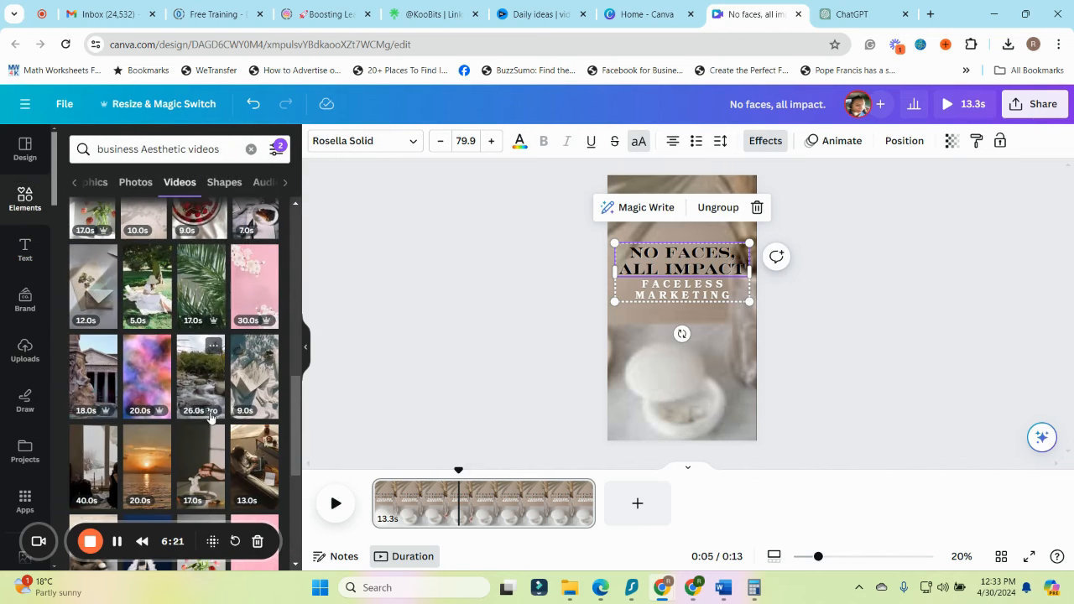
scroll(209, 417, up, 1)
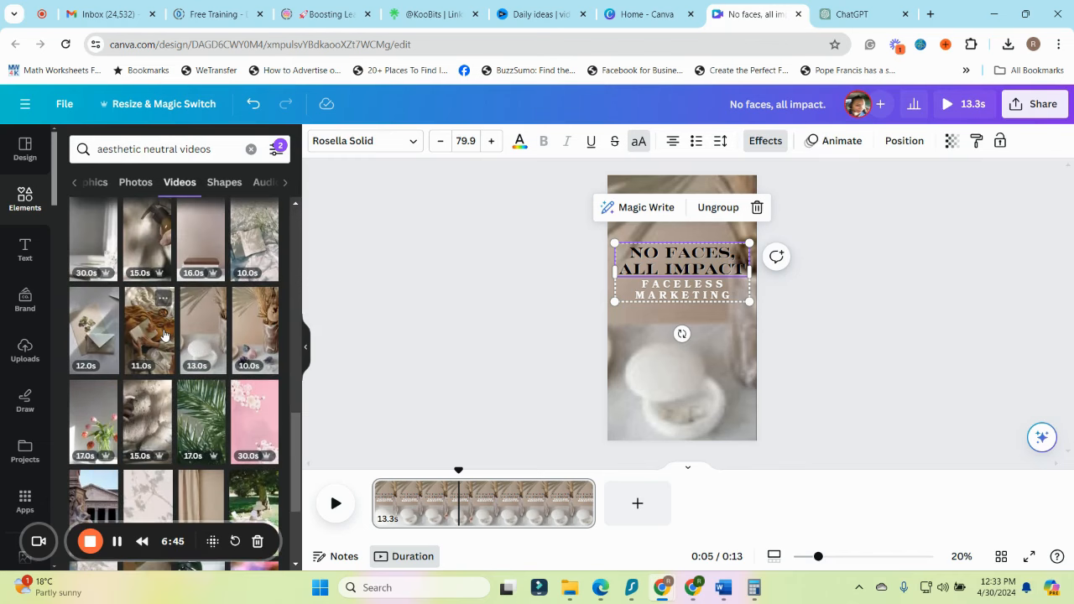
click(149, 330)
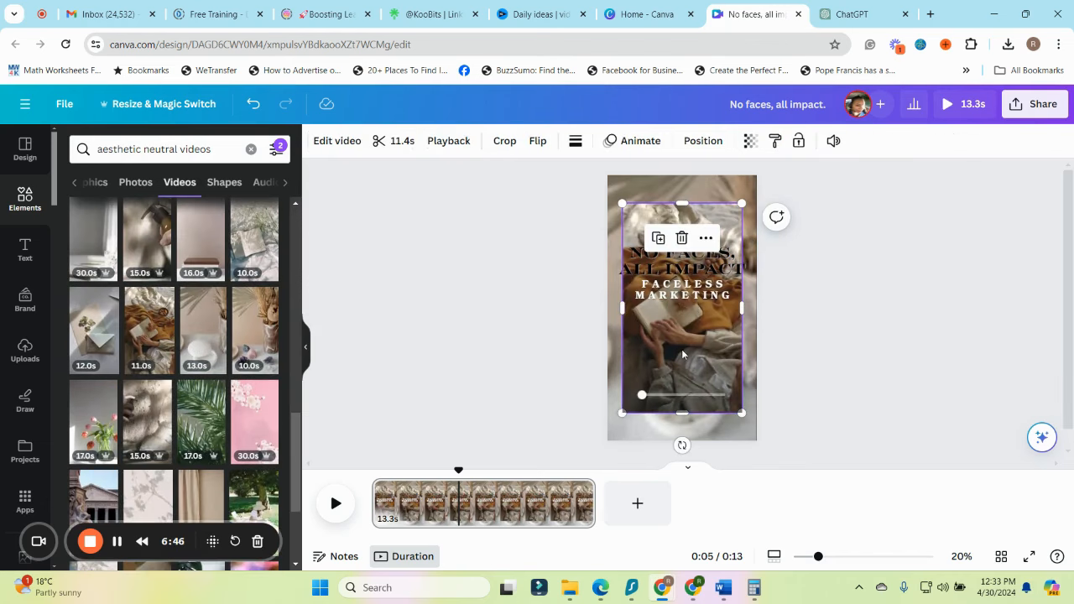
Search the video elements for "office aesthetic neutral videos"
scroll(165, 401, down, 2)
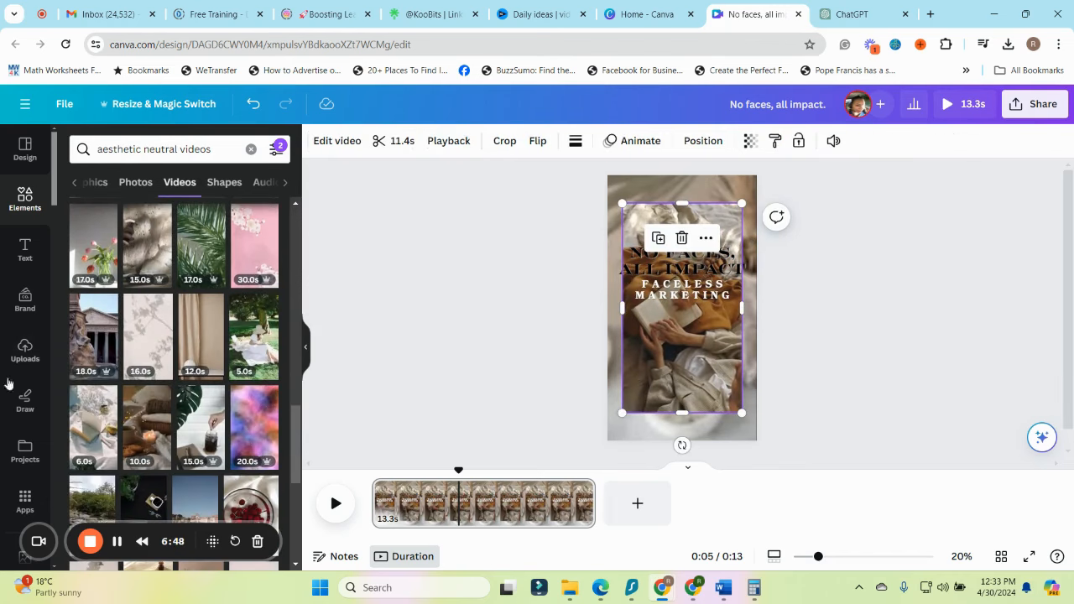
mouse_move(701, 369)
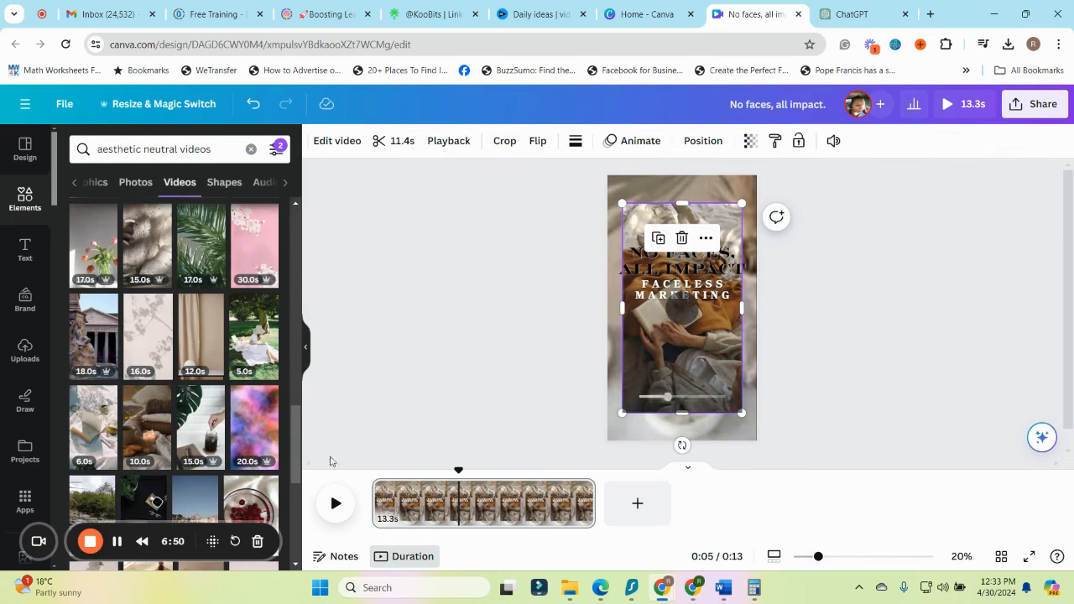
scroll(176, 353, up, 5)
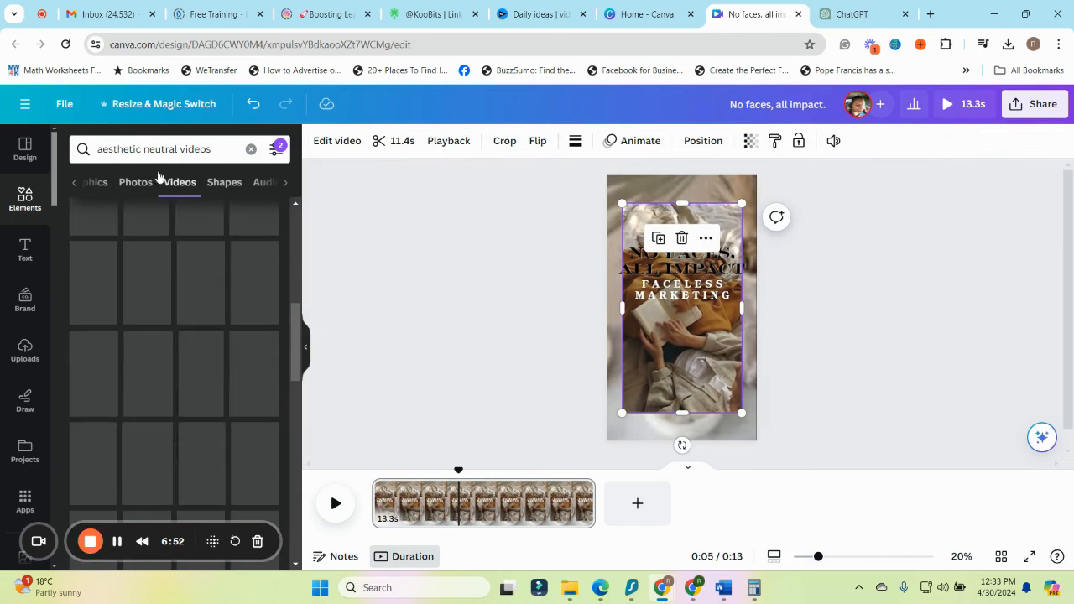
click(98, 149)
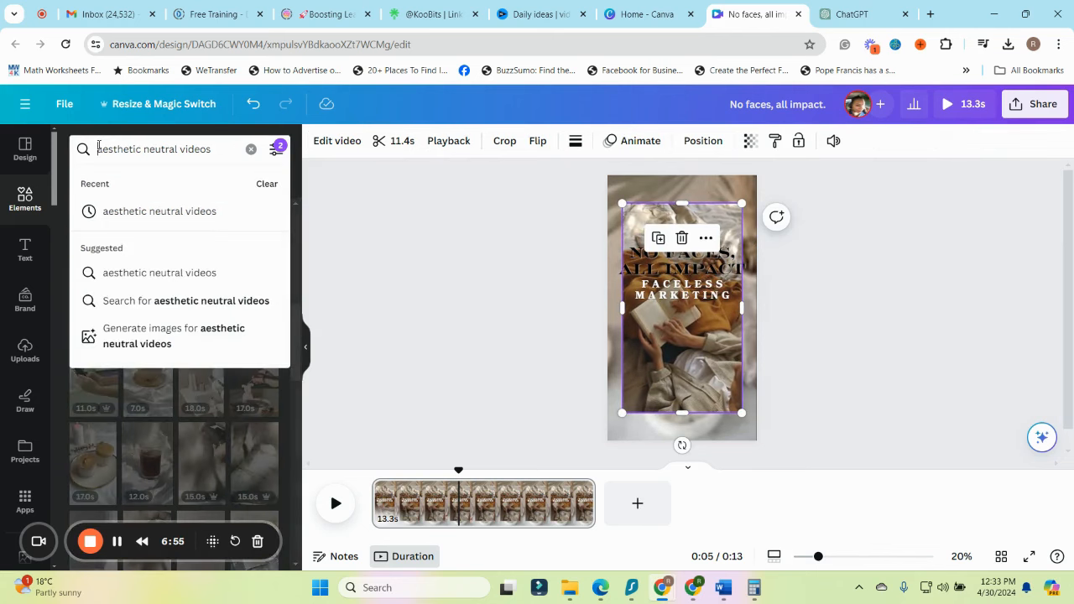
text(TY)
key(Caps_Lock)
text(ping)
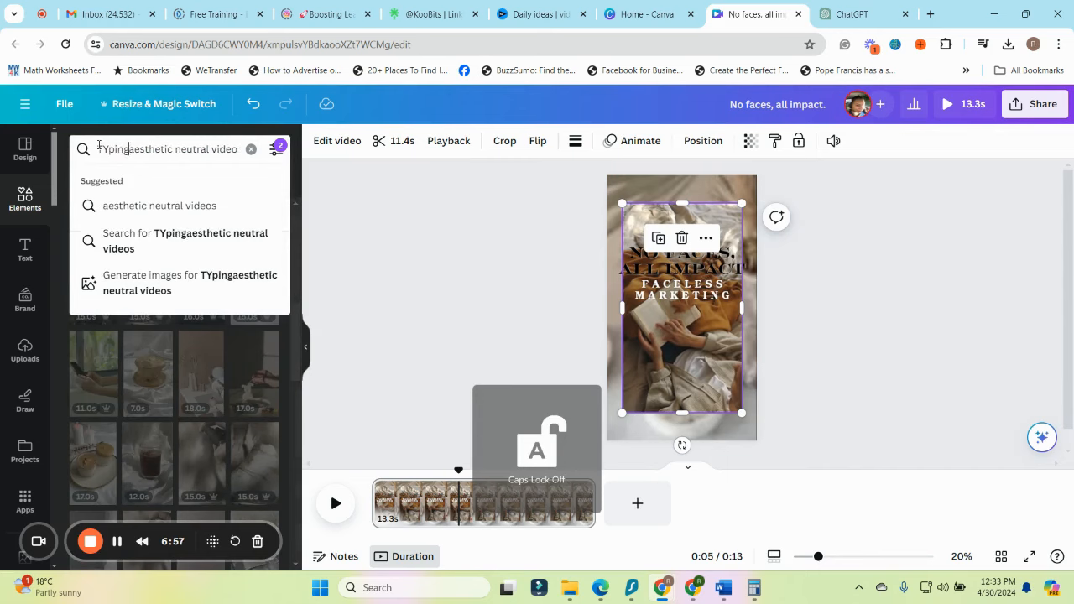
drag(132, 149, 65, 152)
text(office)
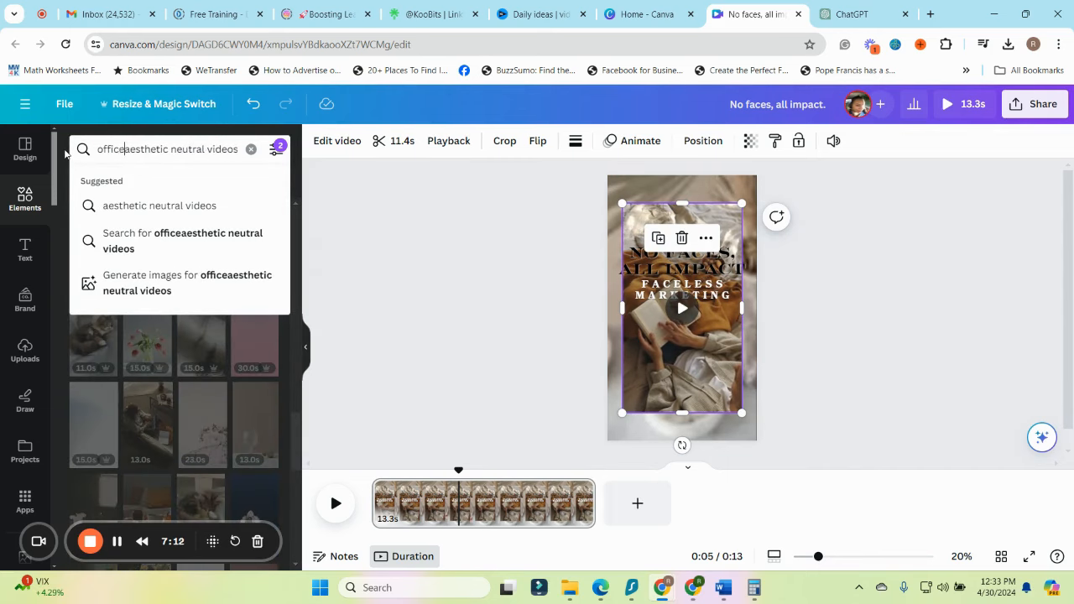
key(Return)
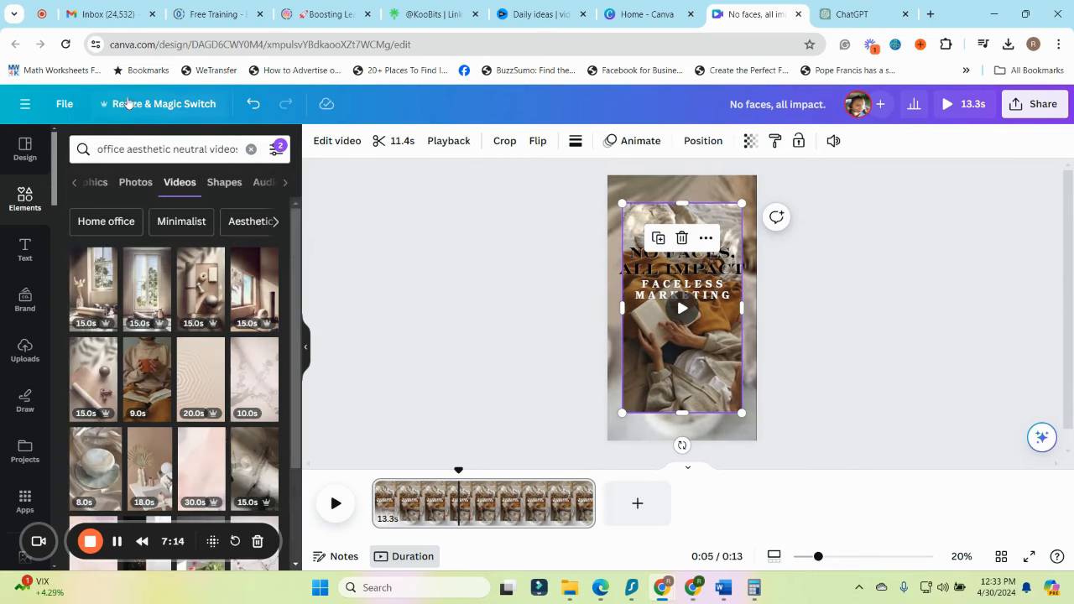
Shorten the video search to "office aesthetic videos" and browse the matching clips
click(210, 148)
key(BackSpace)
key(BackSpace)
key(BackSpace)
key(BackSpace)
key(BackSpace)
key(BackSpace)
key(BackSpace)
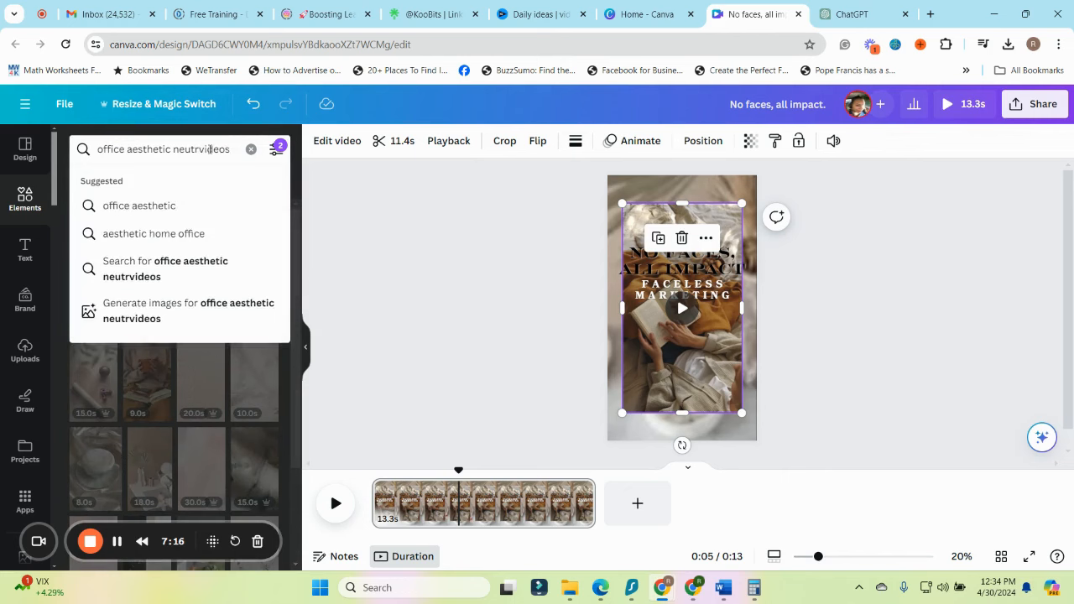
key(BackSpace)
key(Return)
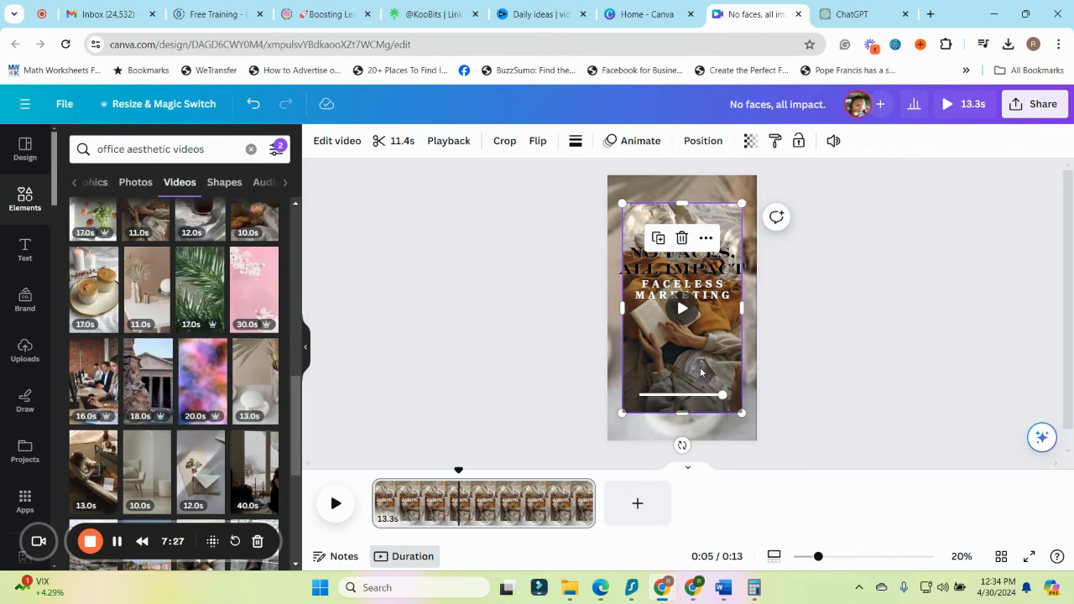
Replace the clip of hands with a book with the 13-second overhead clip of a person using a laptop
key(Delete)
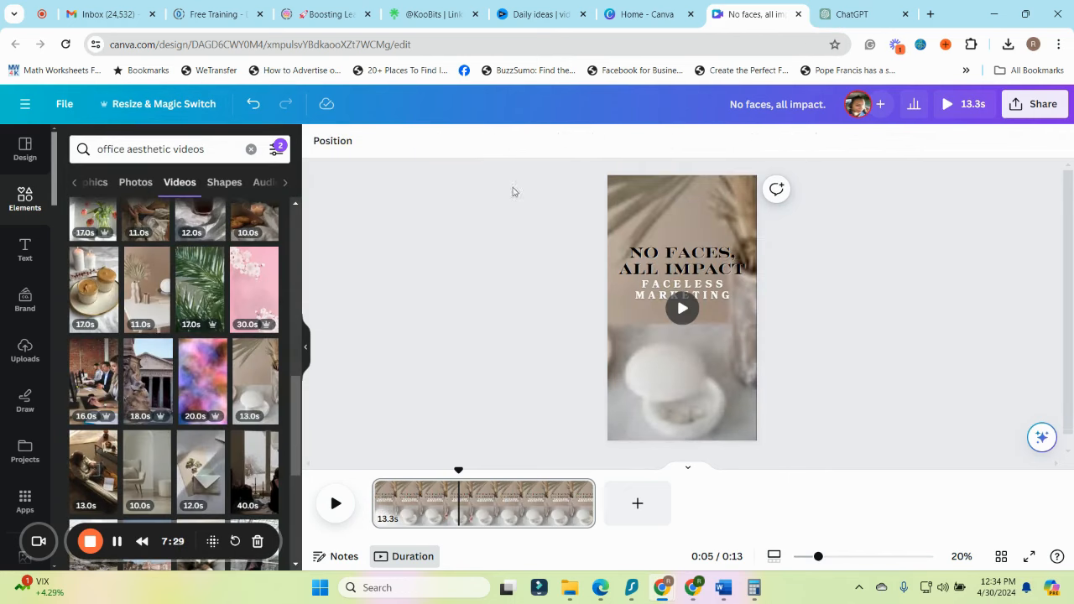
click(99, 480)
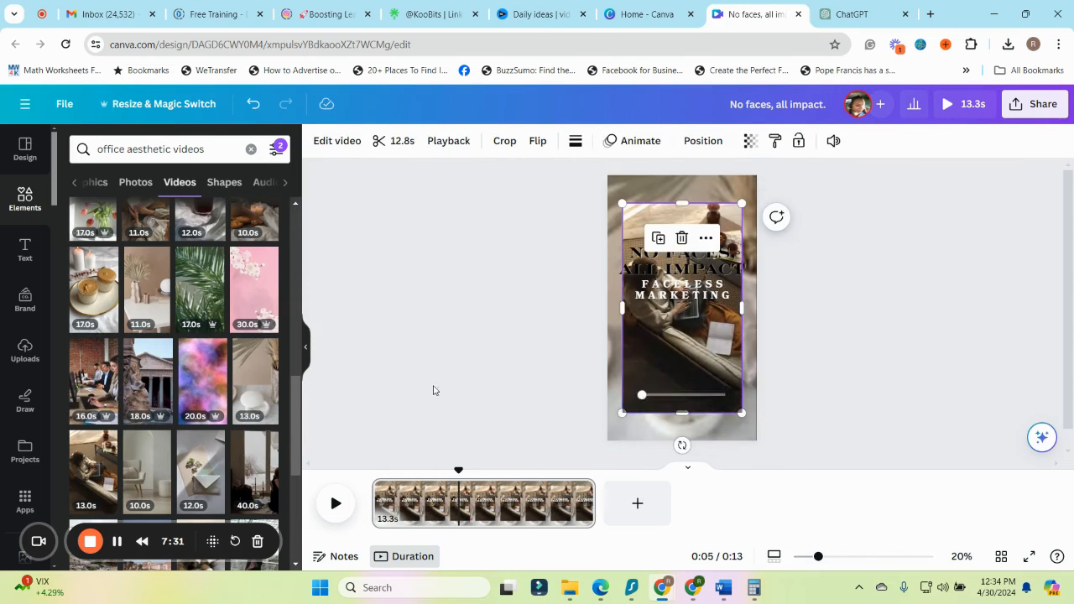
scroll(183, 394, down, 3)
scroll(182, 394, down, 1)
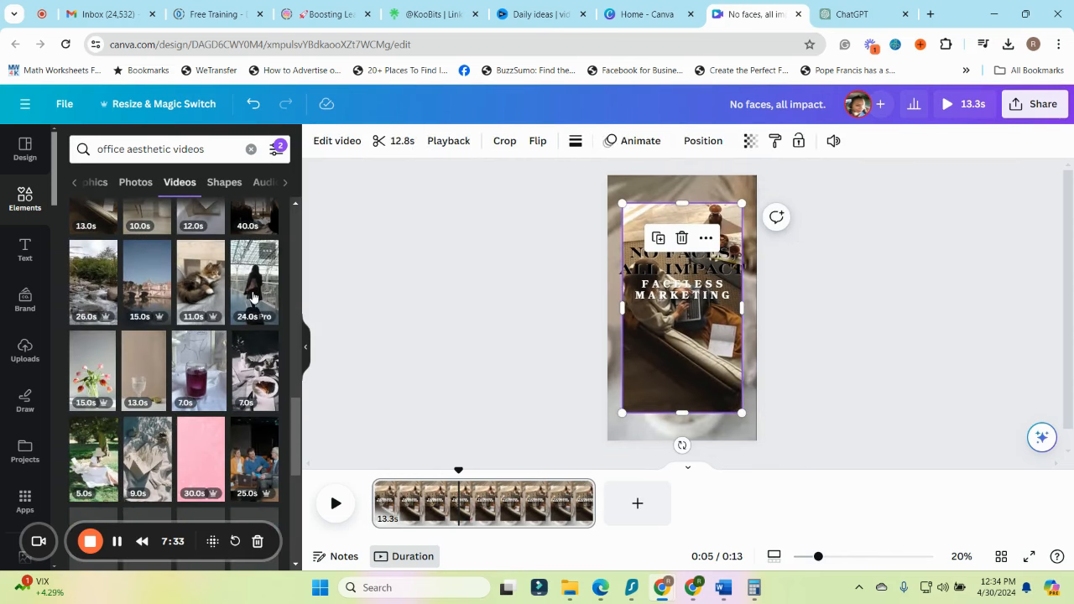
scroll(121, 286, up, 2)
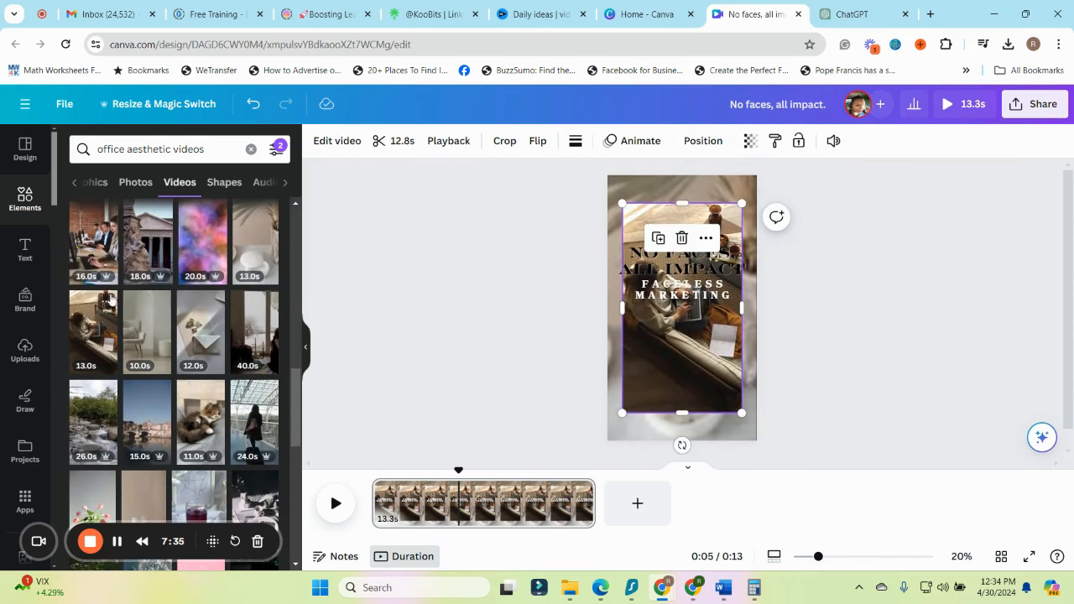
View the details of the 13-second laptop clip, the 10-second chair clip and the 20-second abstract gradient clip
drag(91, 545, 384, 539)
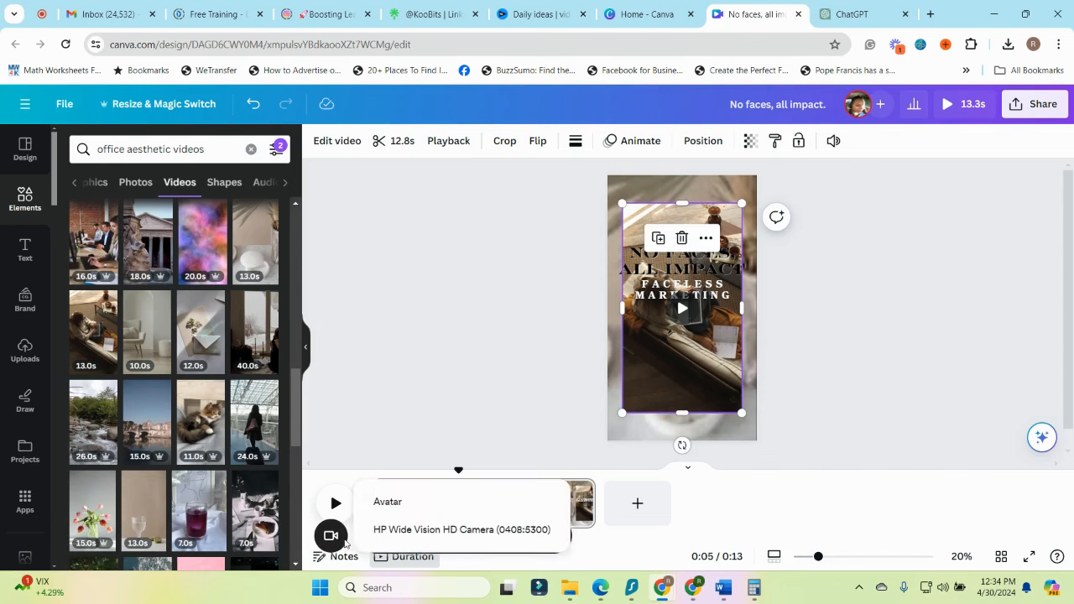
click(106, 302)
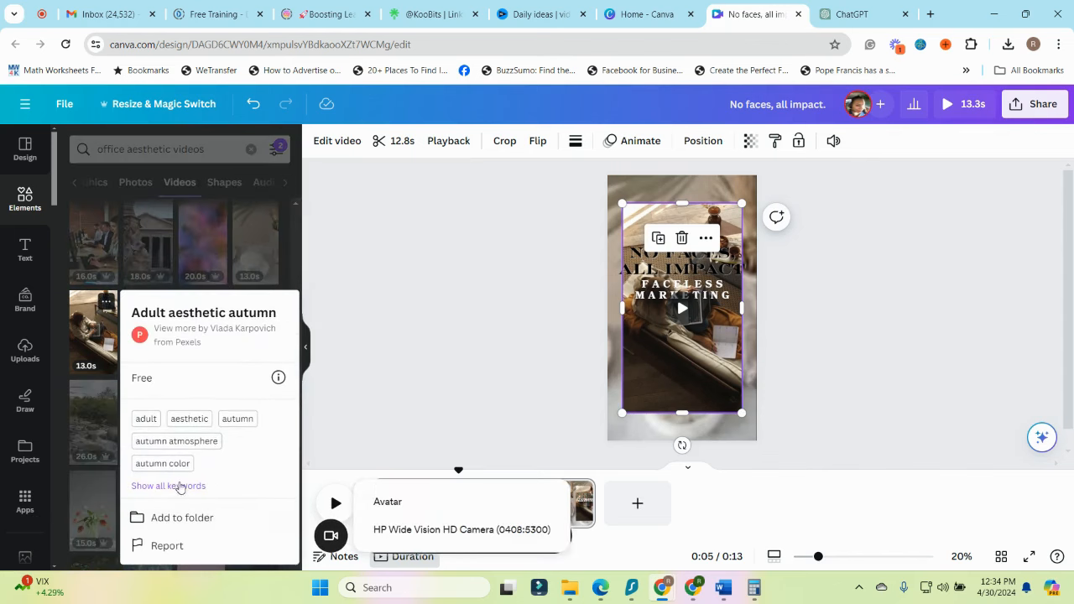
click(346, 315)
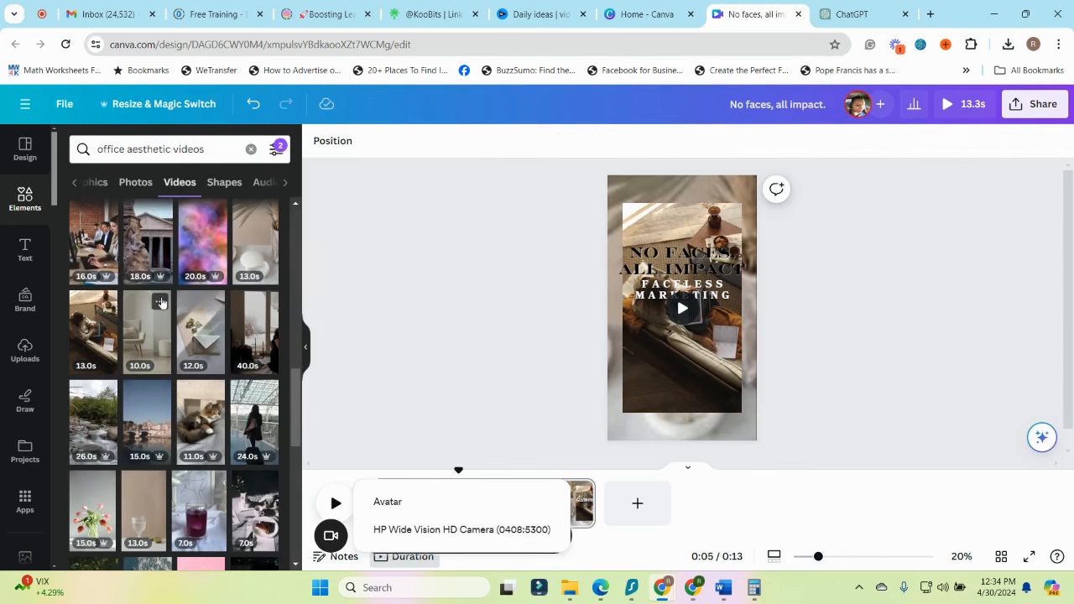
click(159, 306)
click(466, 326)
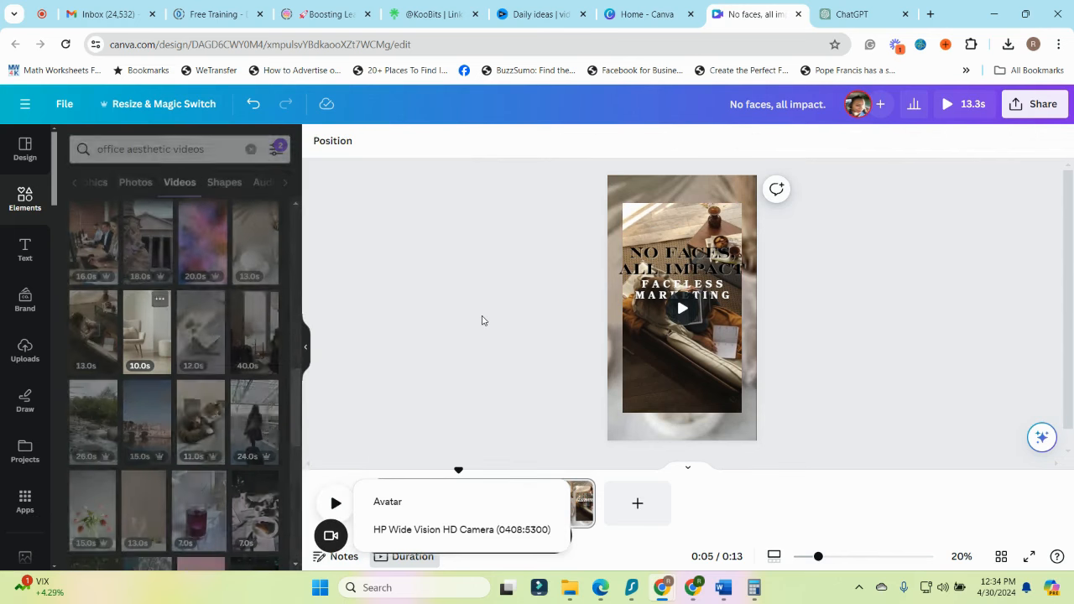
click(215, 214)
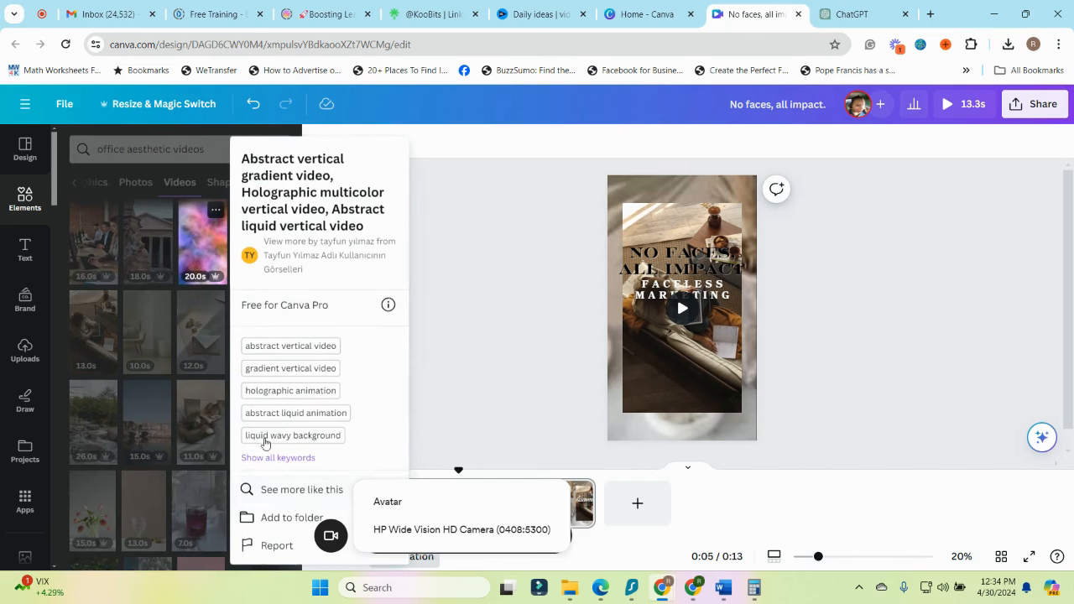
click(415, 378)
Add the candlestick interior clip and, from a "Home office" video search, the 32-second keyboard-typing clip to the page
scroll(196, 442, down, 3)
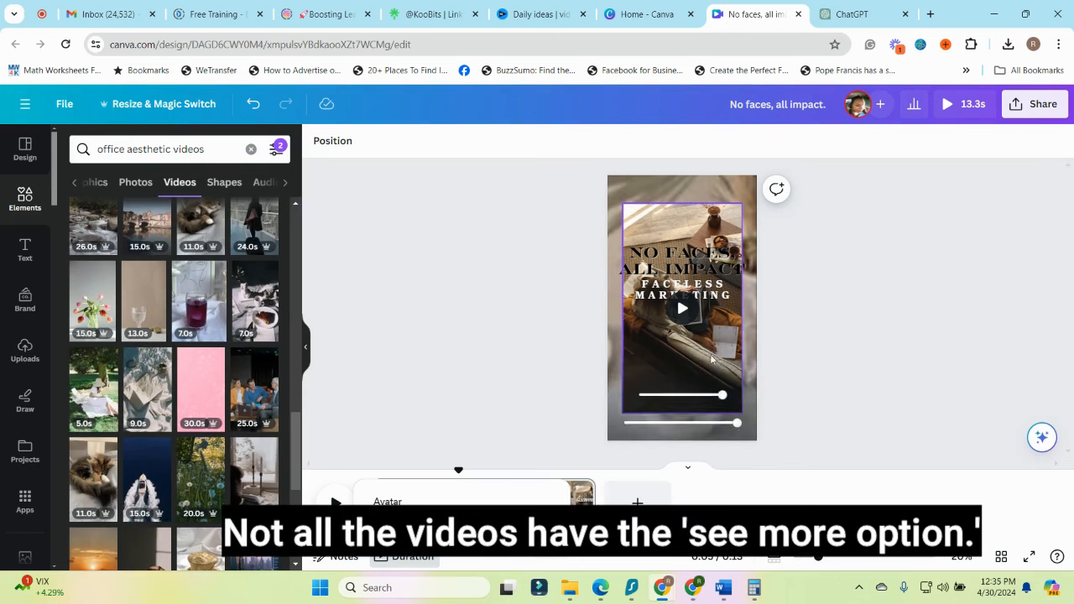
click(260, 482)
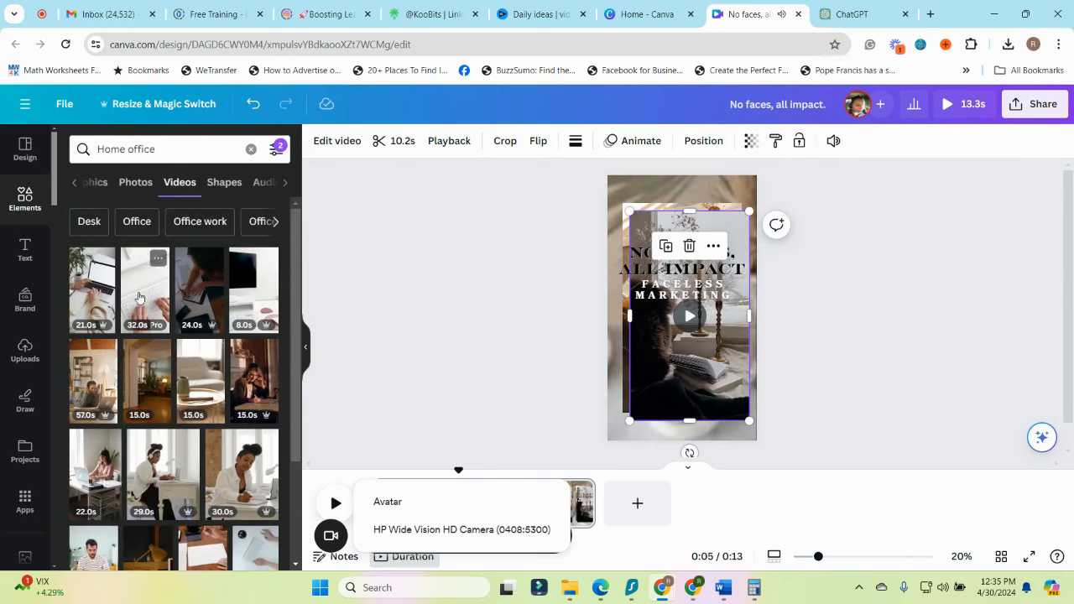
click(145, 298)
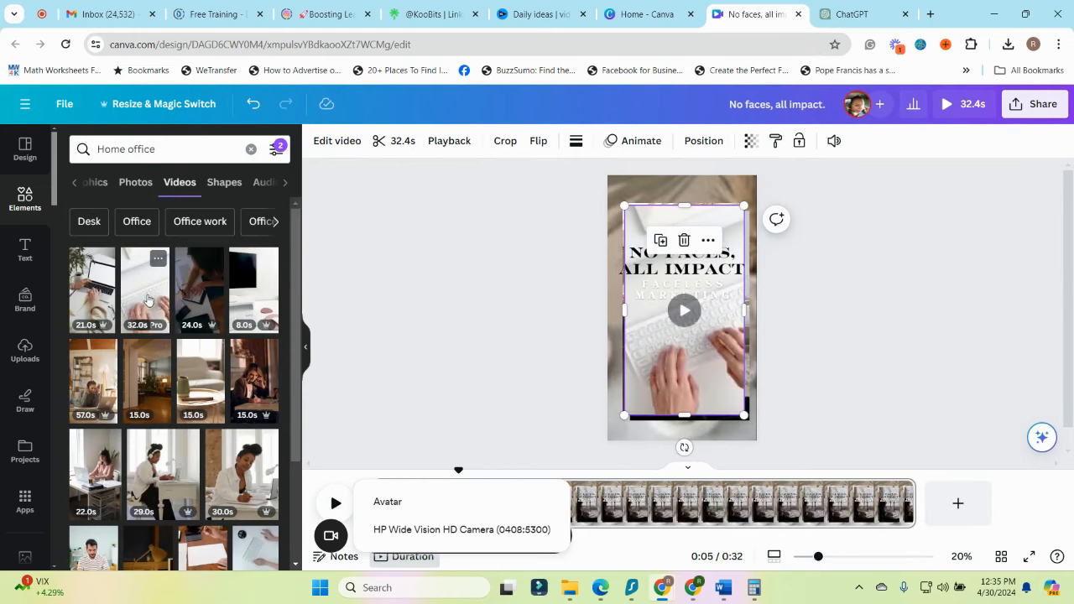
Trim the page's duration to 13.9 seconds on the timeline
drag(330, 535, 86, 521)
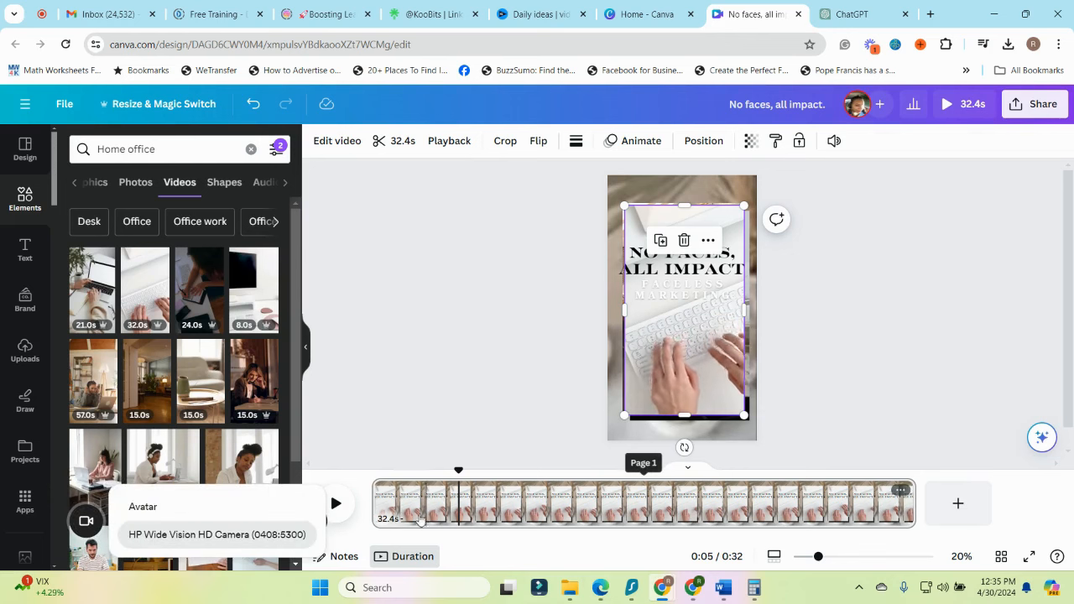
mouse_move(691, 354)
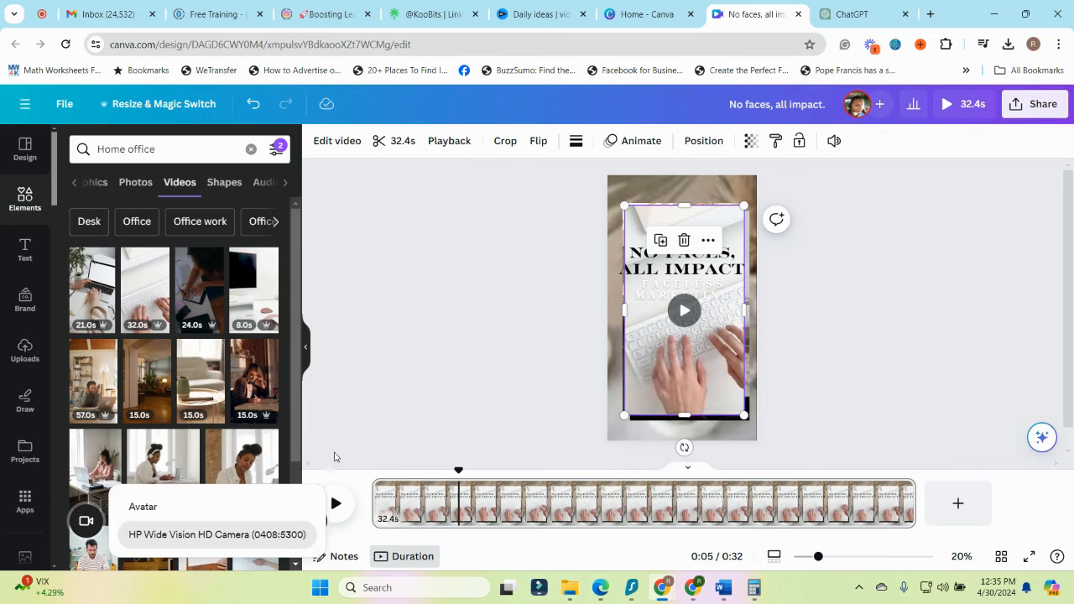
click(236, 532)
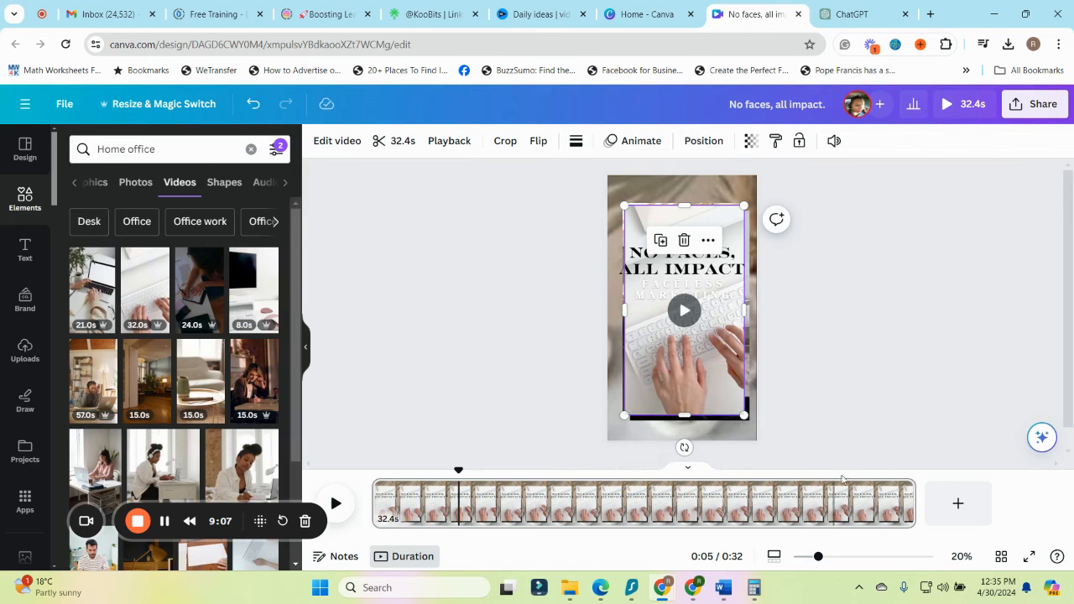
drag(914, 502, 606, 506)
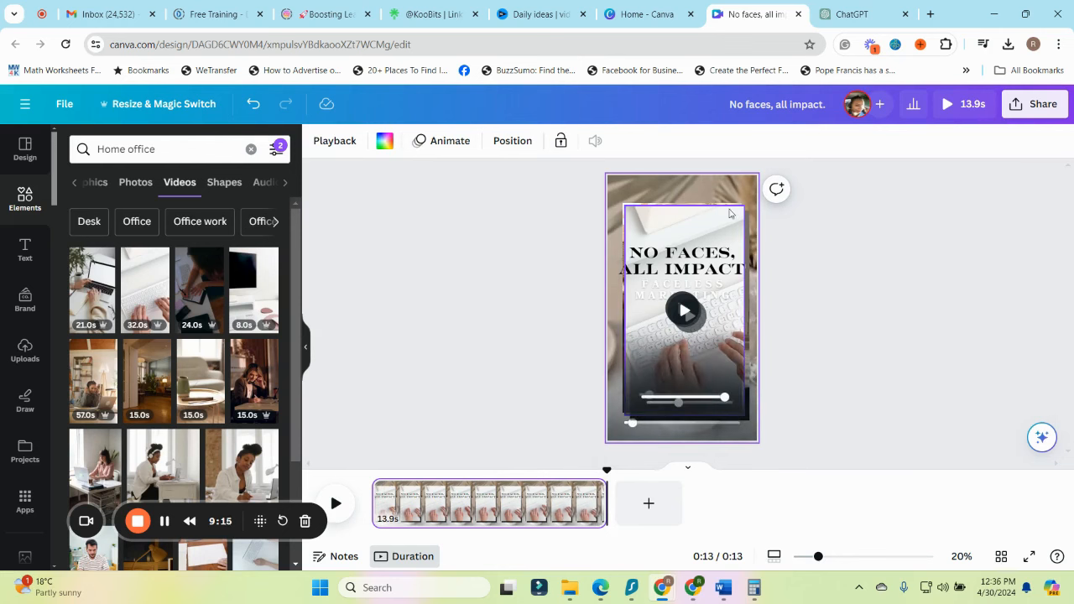
Show the element timing for the neutral background video with the ring dish
click(742, 312)
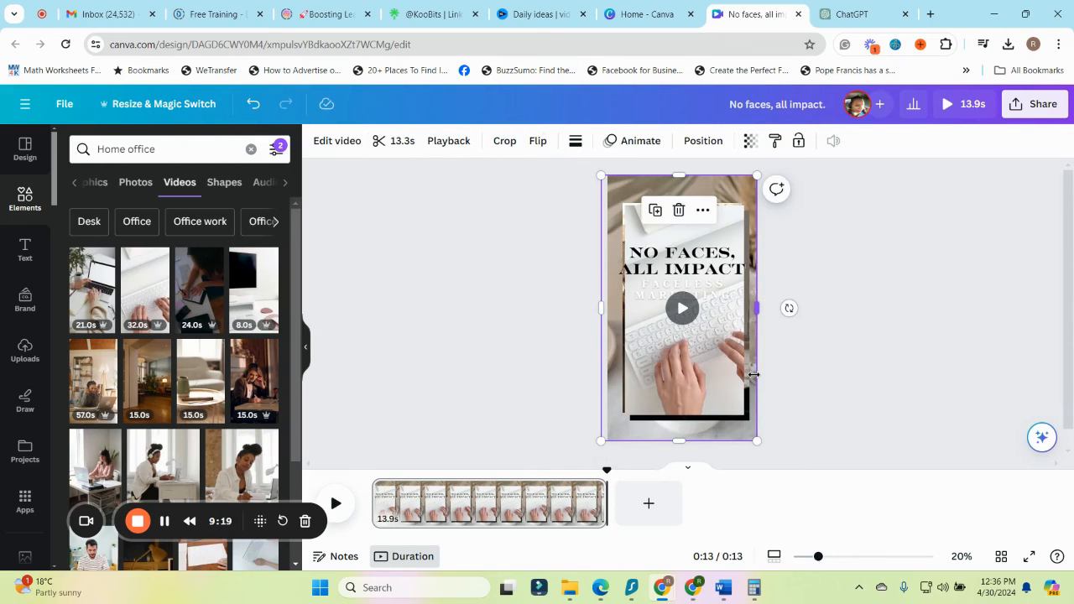
right_click(753, 375)
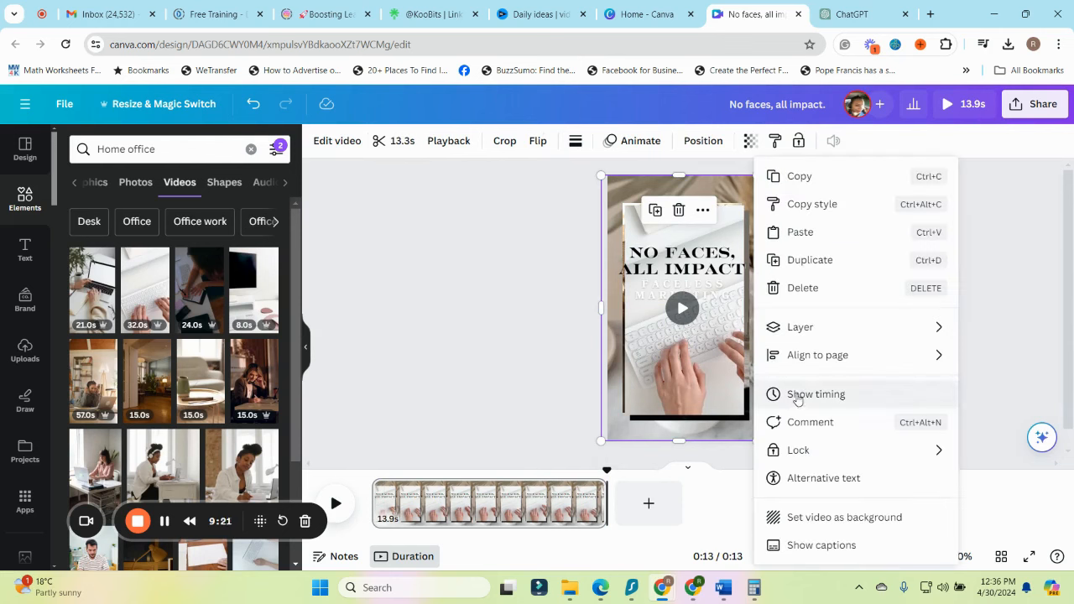
click(543, 213)
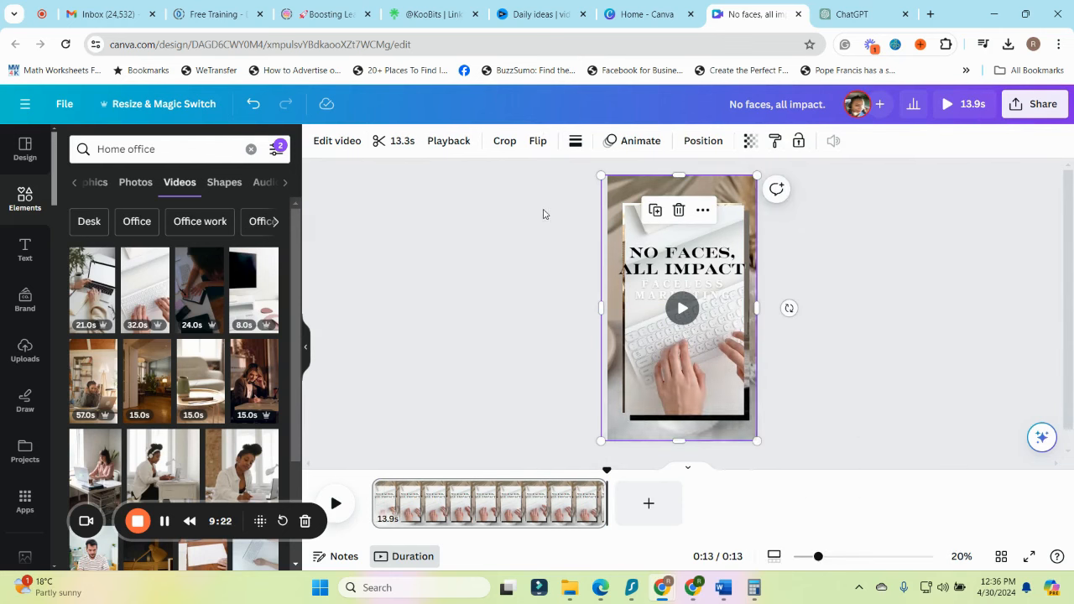
right_click(622, 188)
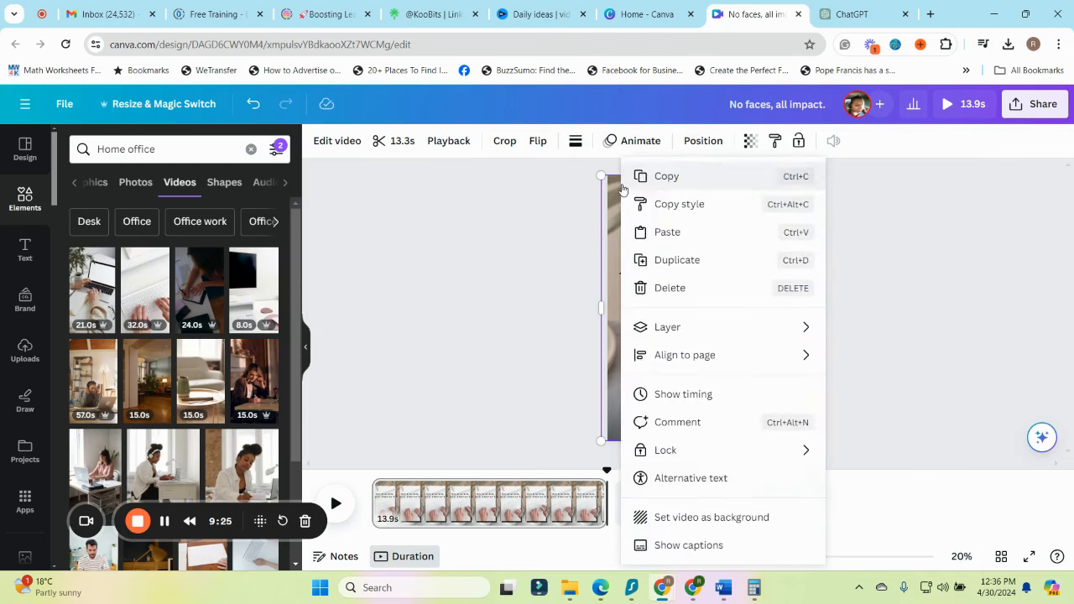
click(684, 394)
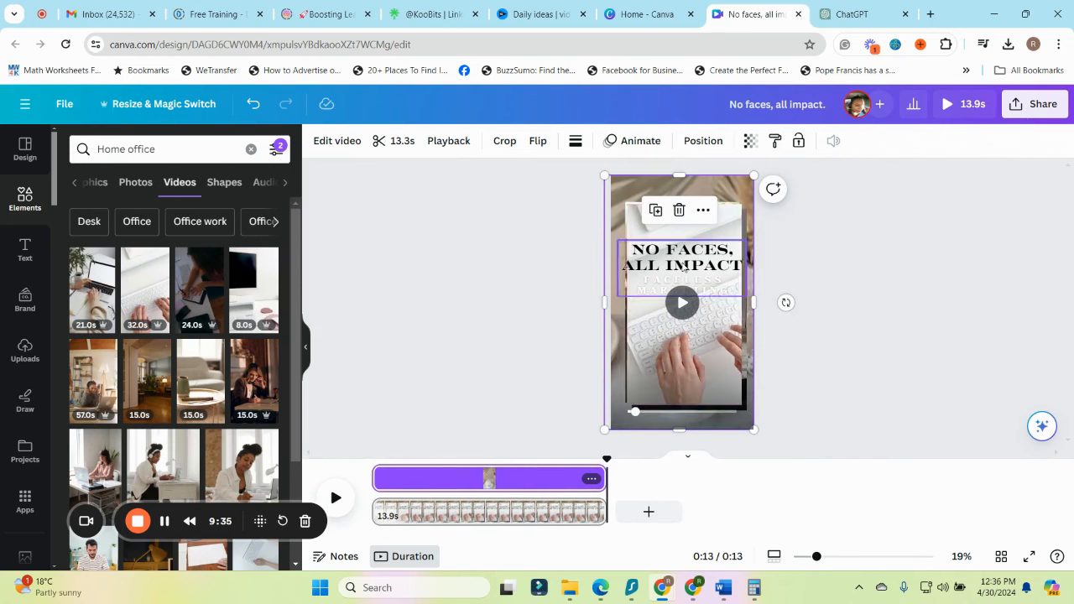
Move the keyboard-typing clip up and slightly left, and select each clip beneath it to view its timing
click(700, 365)
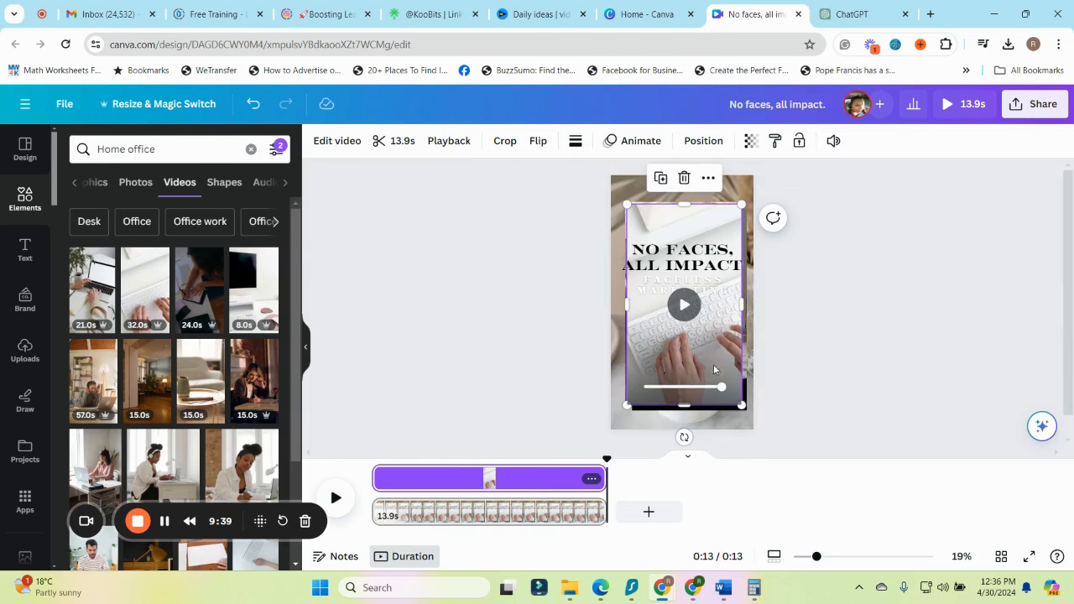
drag(718, 347, 696, 297)
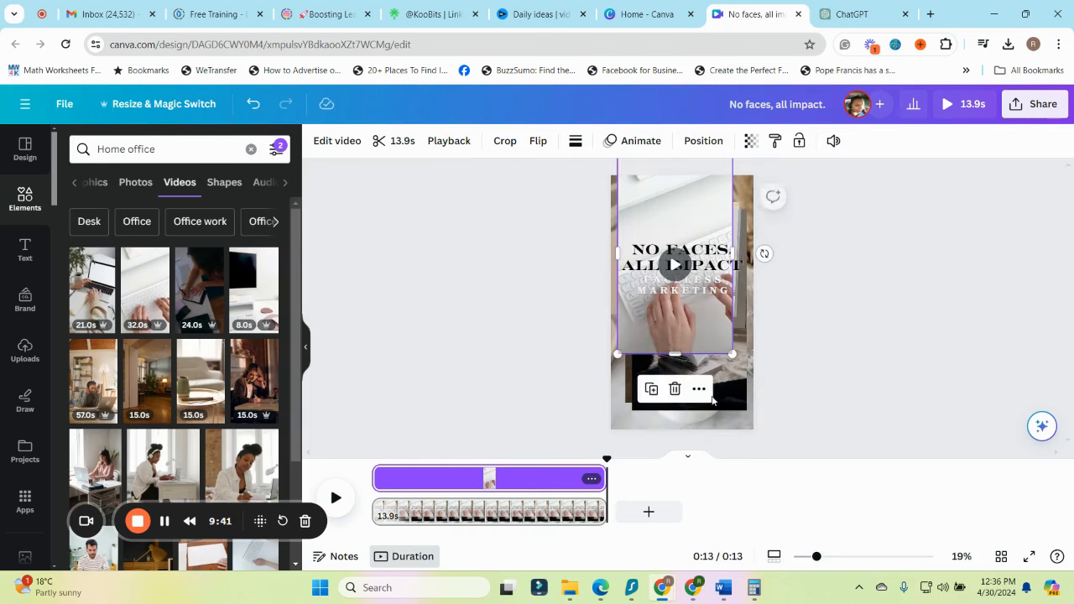
click(723, 393)
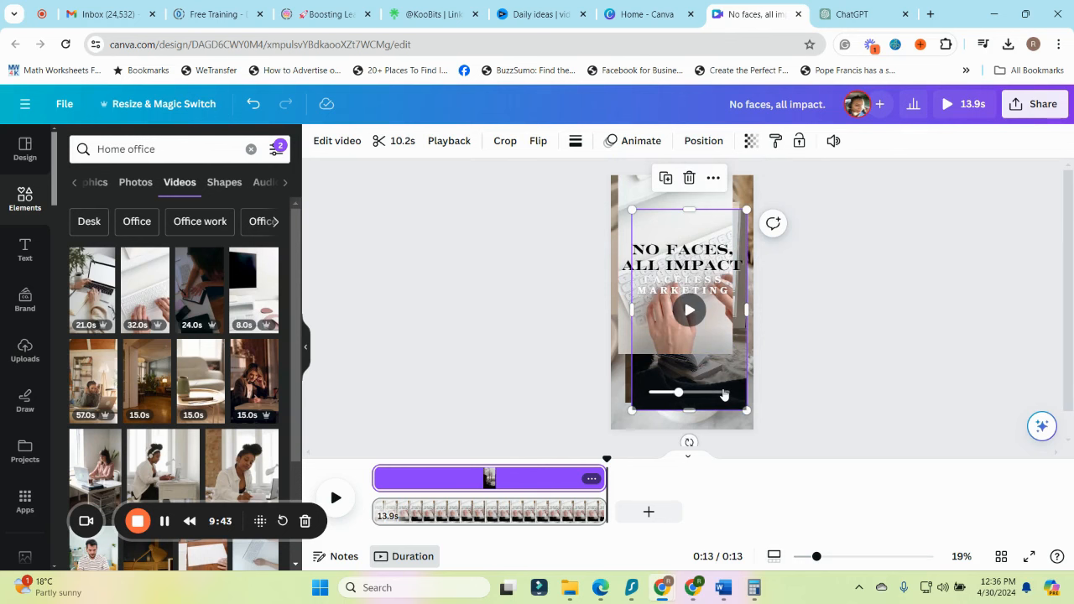
click(727, 391)
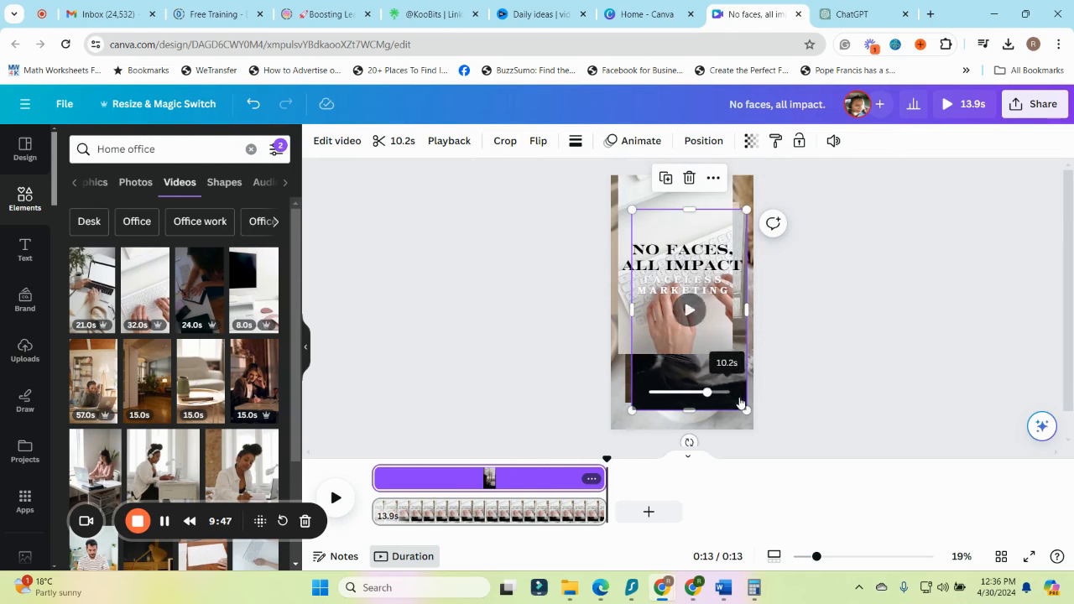
click(628, 394)
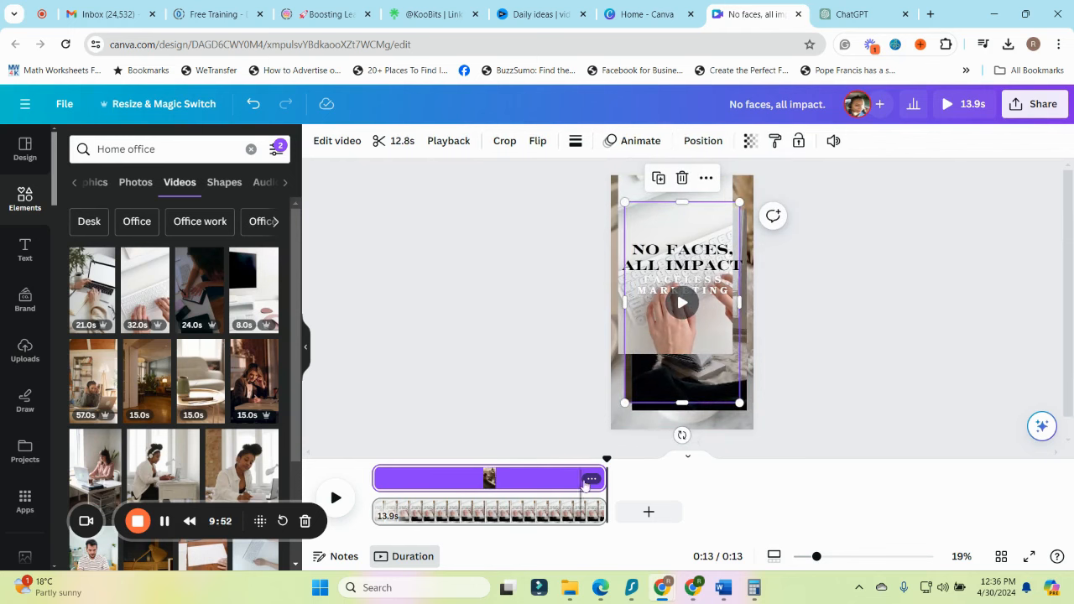
Trim the selected brown-toned clip to 2.2 seconds at the start of the timeline and enlarge it to fill the page
drag(602, 477, 408, 483)
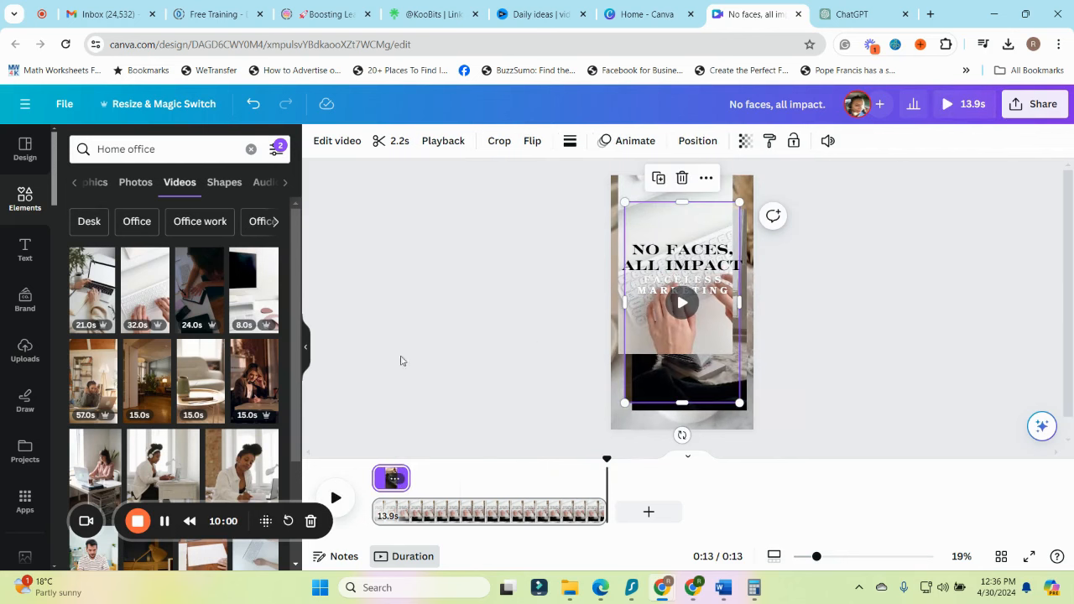
click(378, 477)
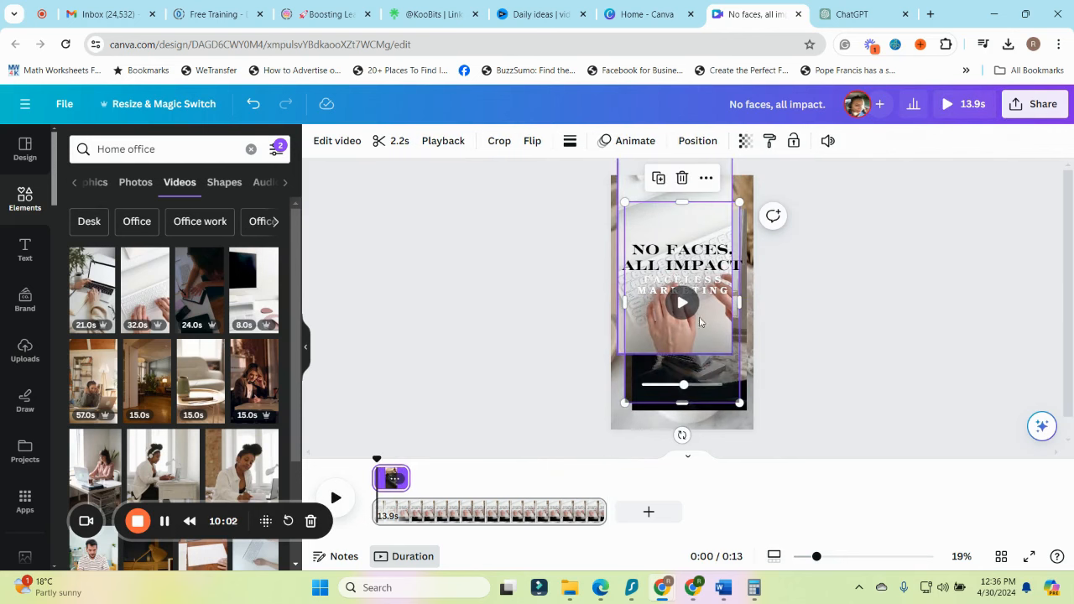
drag(715, 336, 702, 305)
drag(725, 376, 756, 430)
Open the page's layer list and select the keyboard and brown-toned clips to view their timing
click(696, 142)
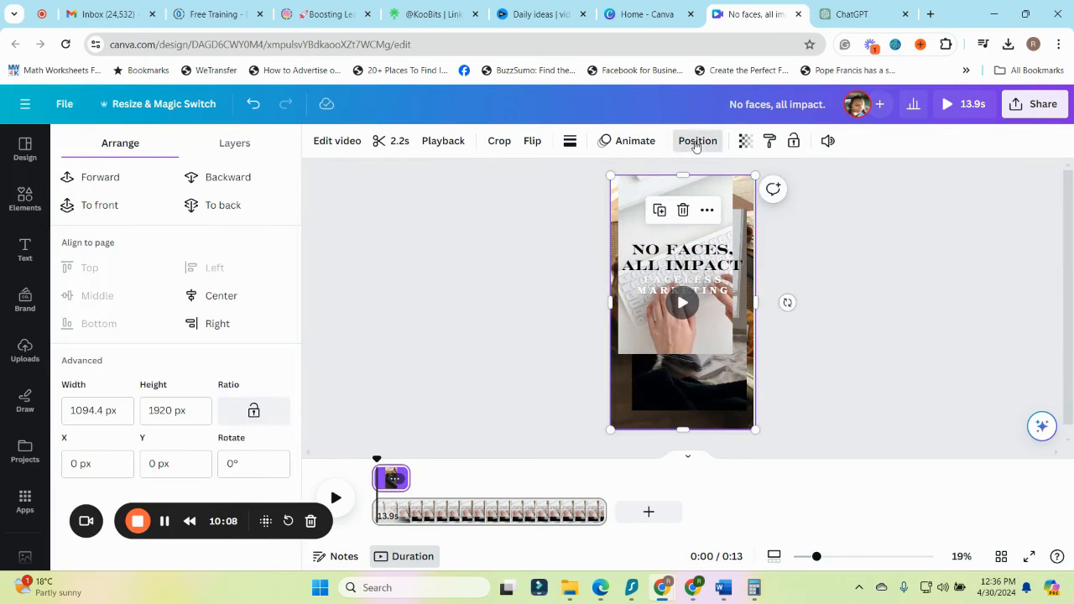
click(234, 143)
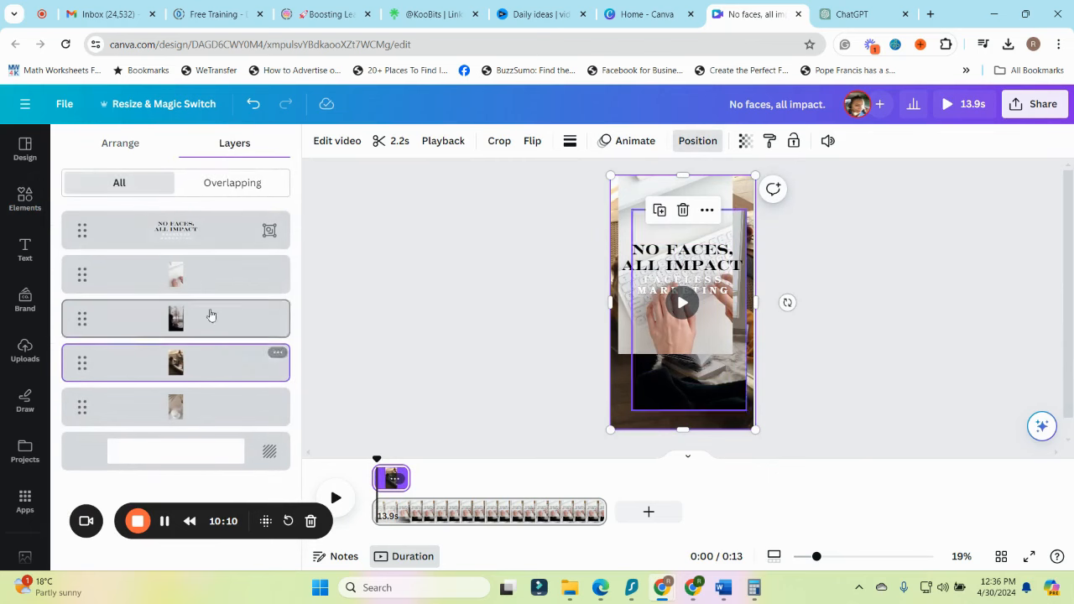
click(193, 274)
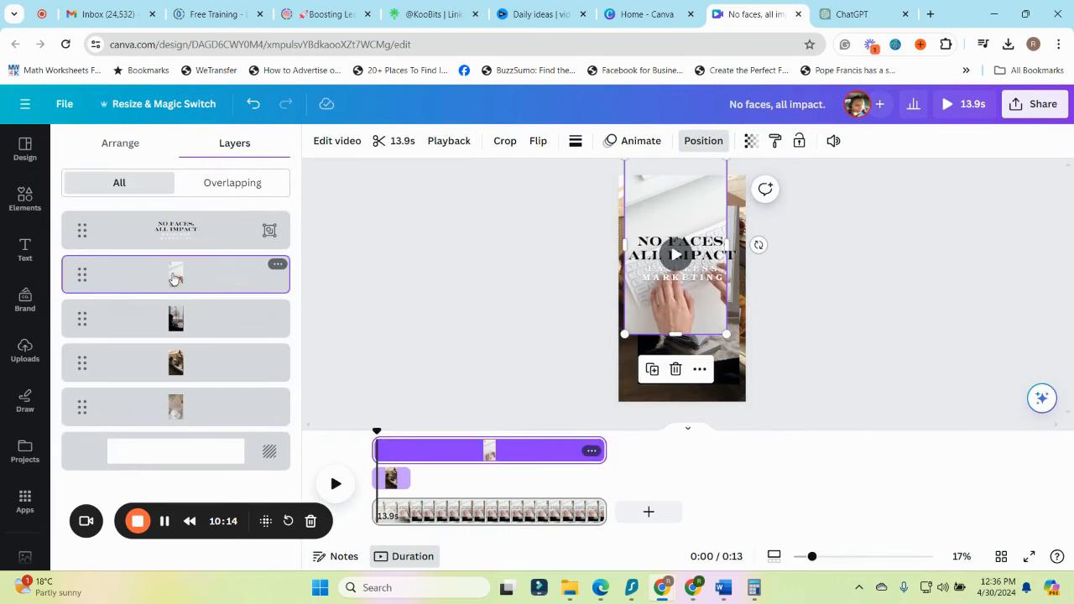
click(200, 369)
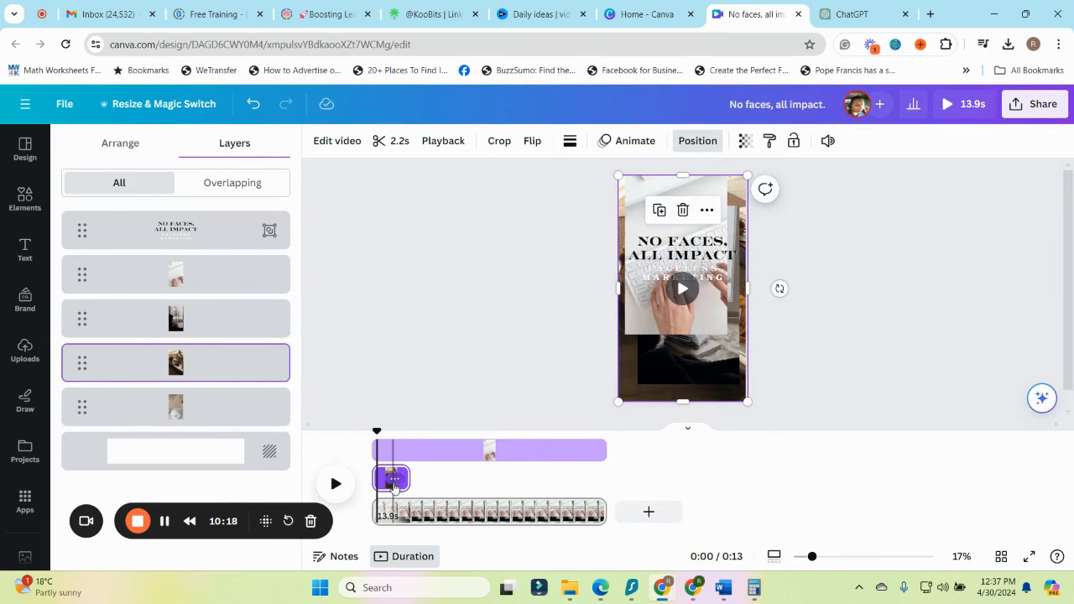
Trim the neutral ring-dish clip to 2.5 seconds and place it directly after the brown-toned clip on the timeline
click(133, 416)
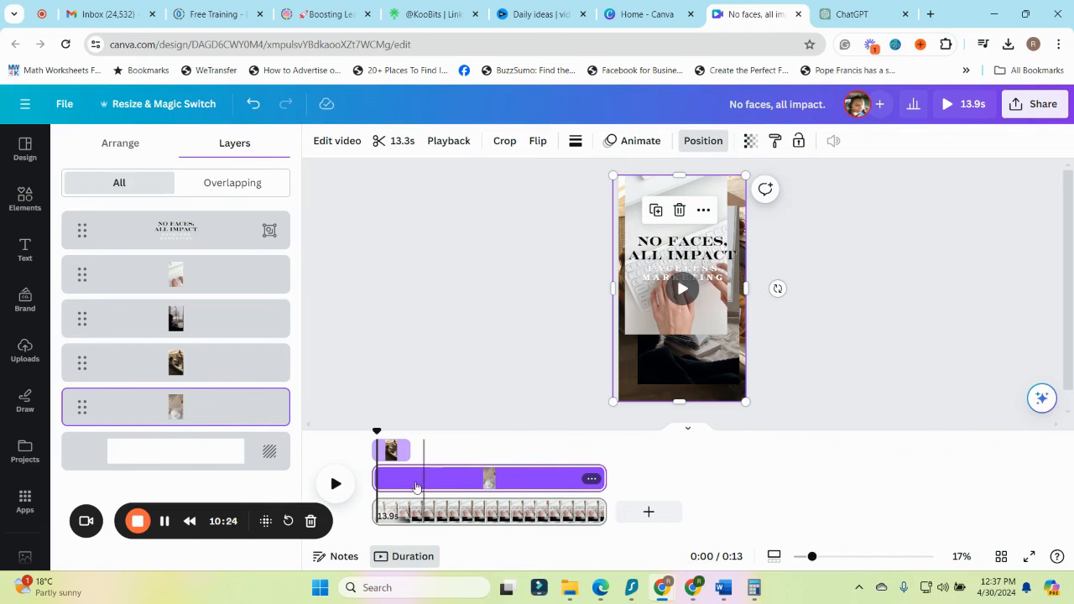
drag(379, 478, 404, 479)
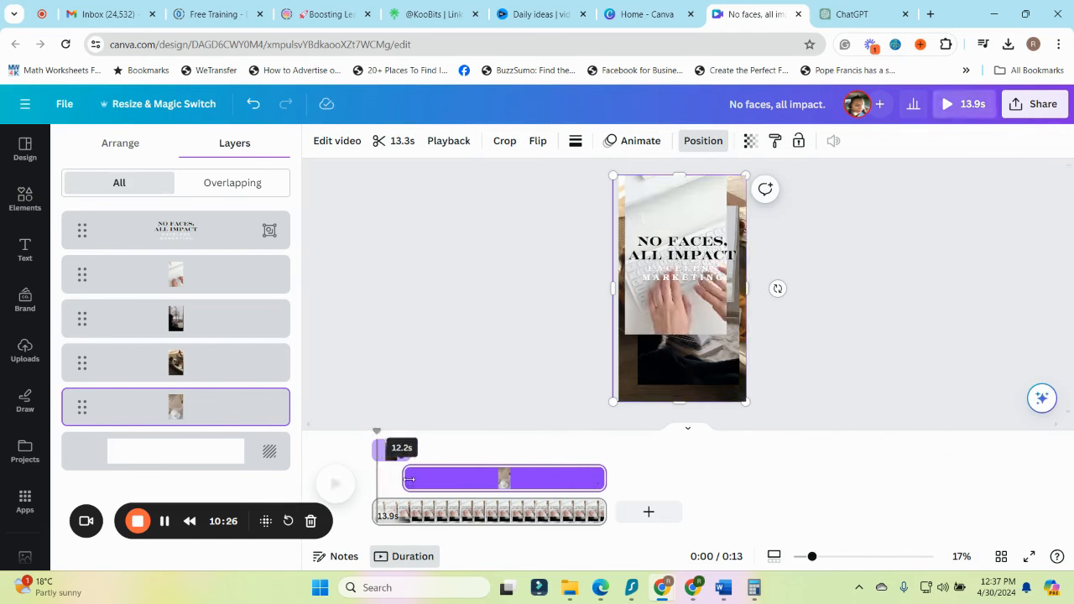
drag(604, 482, 533, 479)
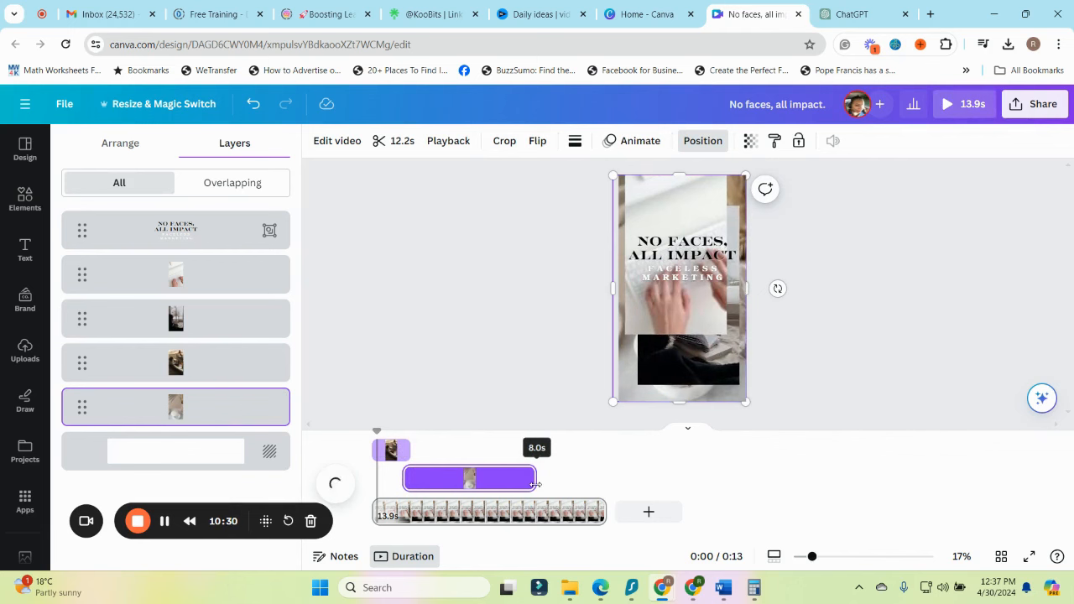
drag(394, 451, 434, 478)
click(432, 478)
drag(530, 479, 470, 483)
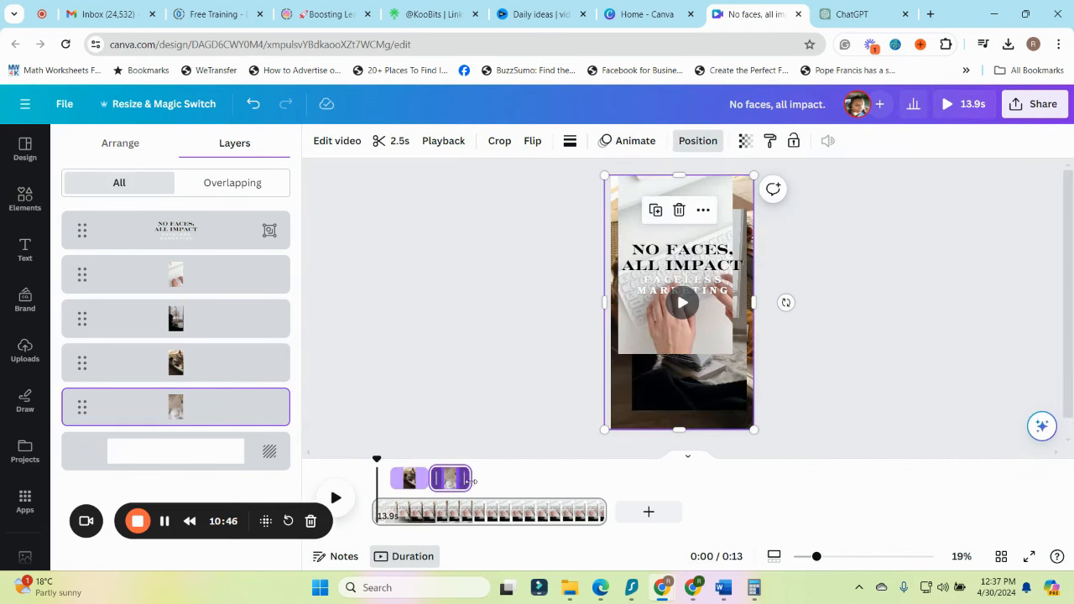
Enlarge the dark black-and-white clip so that it fills the whole page
click(183, 323)
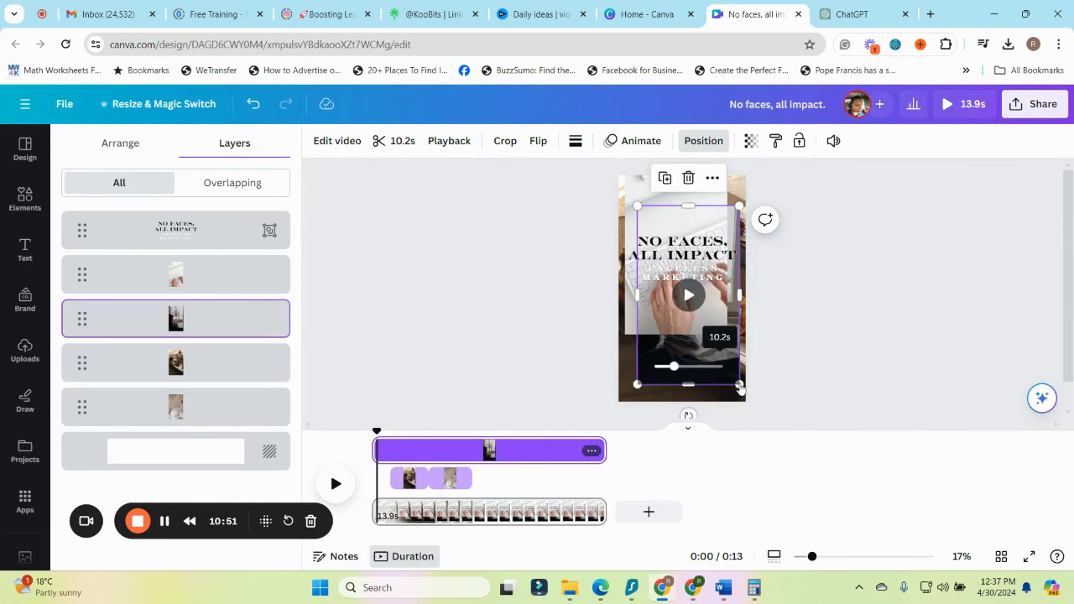
drag(740, 387, 746, 396)
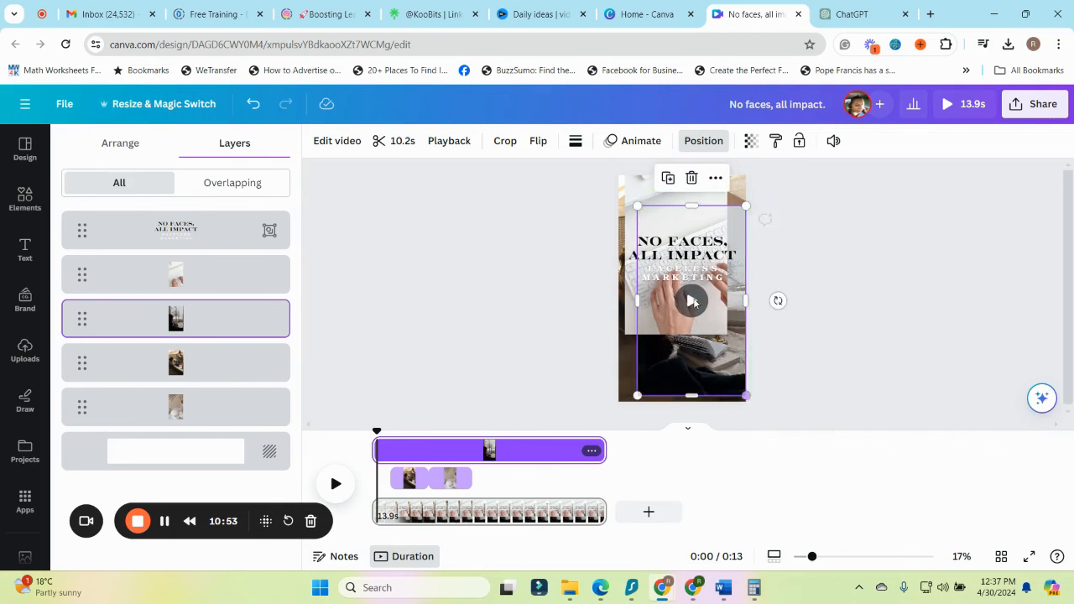
drag(637, 205, 607, 182)
drag(681, 396, 682, 402)
Trim the dark clip to 5.4 seconds and start it right after the neutral ring-dish clip
drag(376, 450, 467, 451)
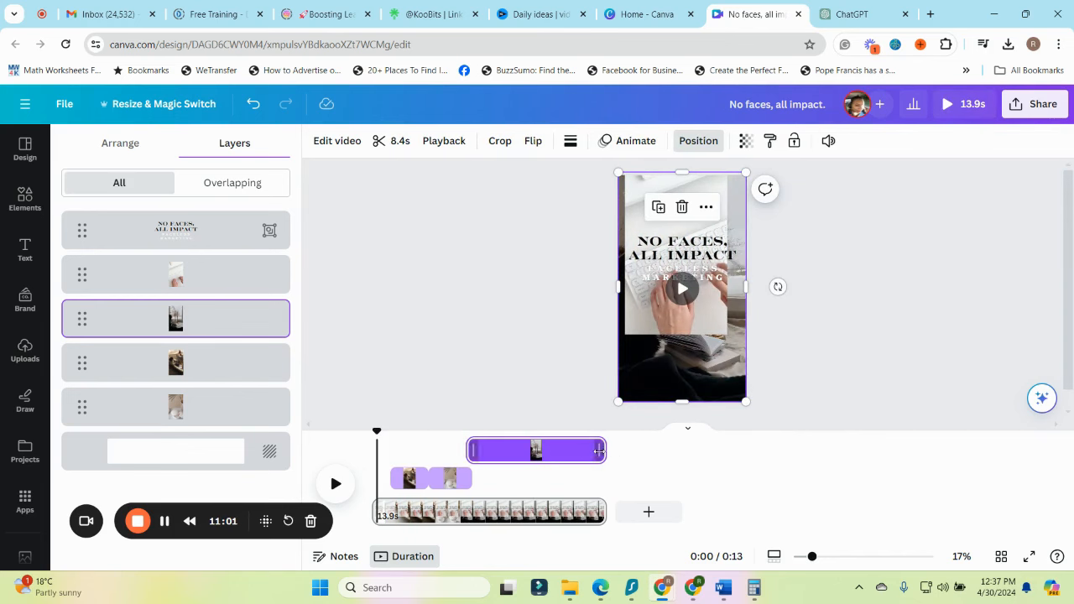
drag(598, 450, 569, 450)
drag(474, 450, 480, 476)
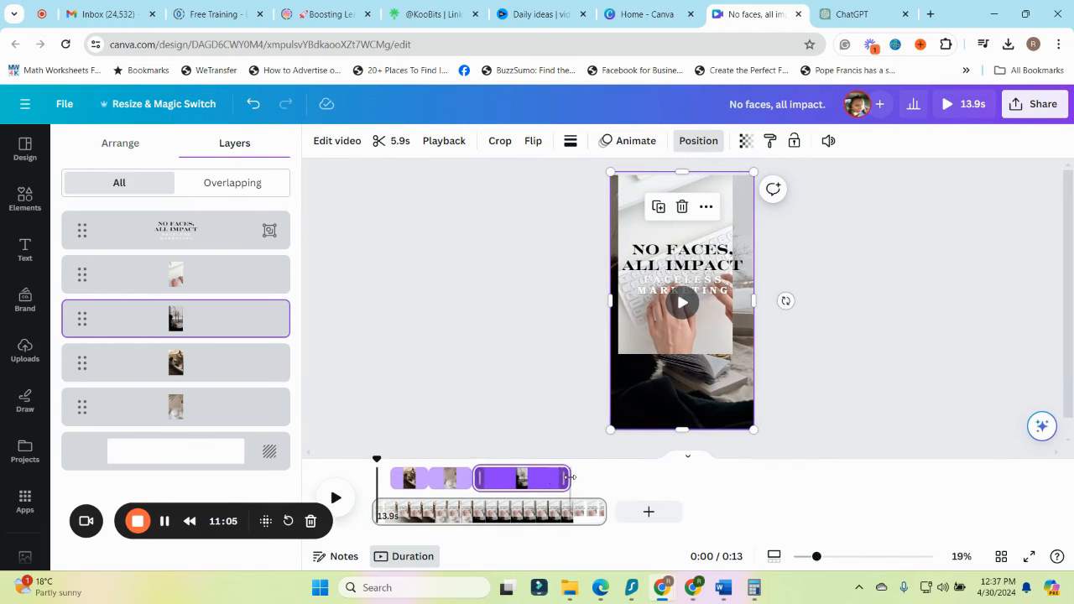
drag(569, 478, 560, 477)
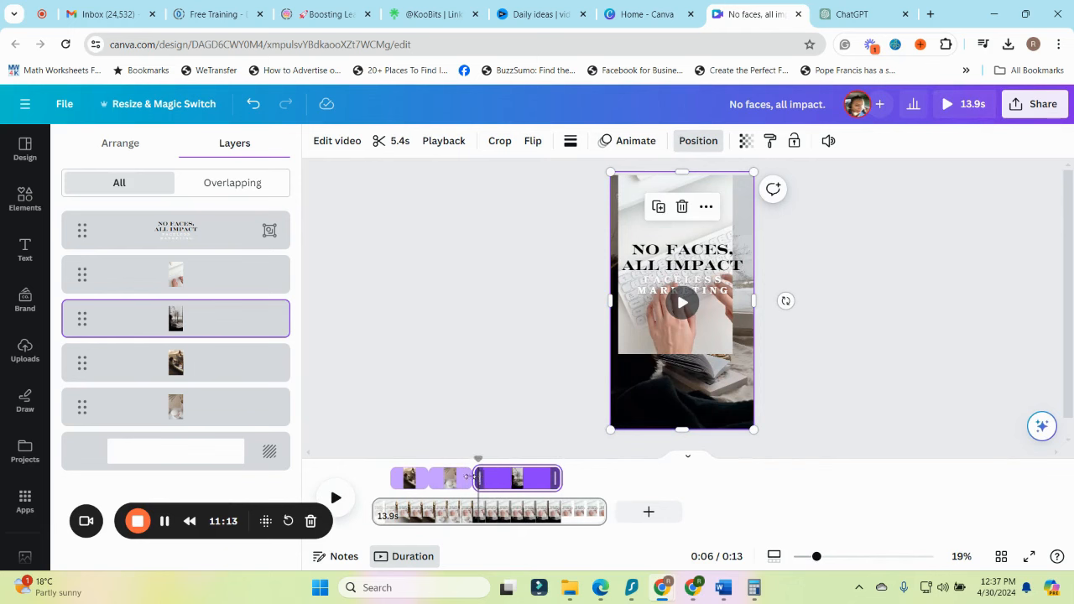
drag(470, 477, 469, 453)
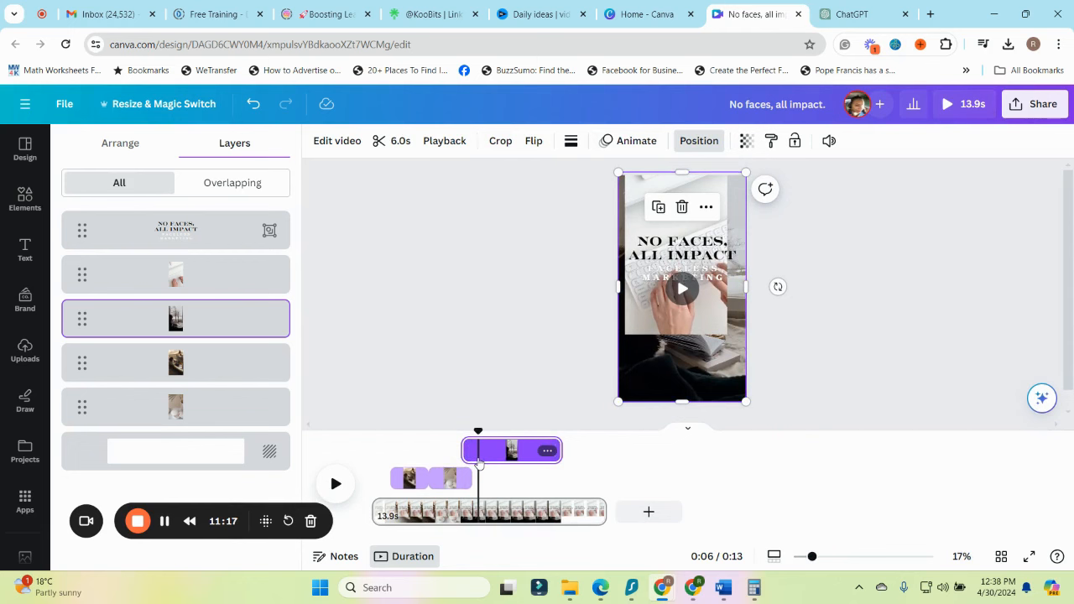
drag(464, 446, 478, 448)
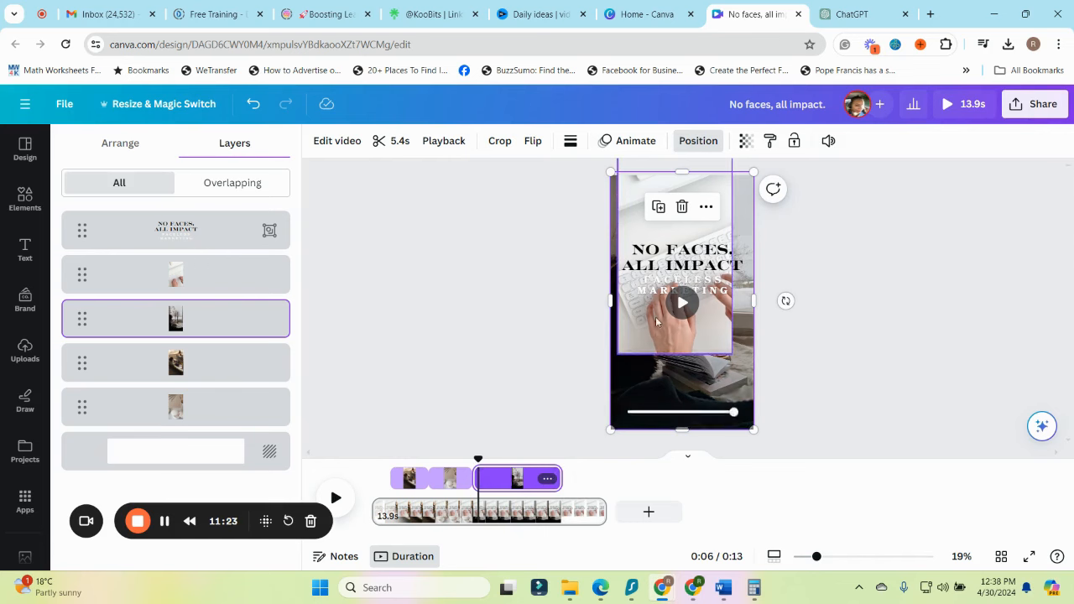
Enlarge and reposition the keyboard-typing clip so that it covers the whole page
click(176, 277)
drag(727, 332, 760, 392)
drag(706, 228, 691, 243)
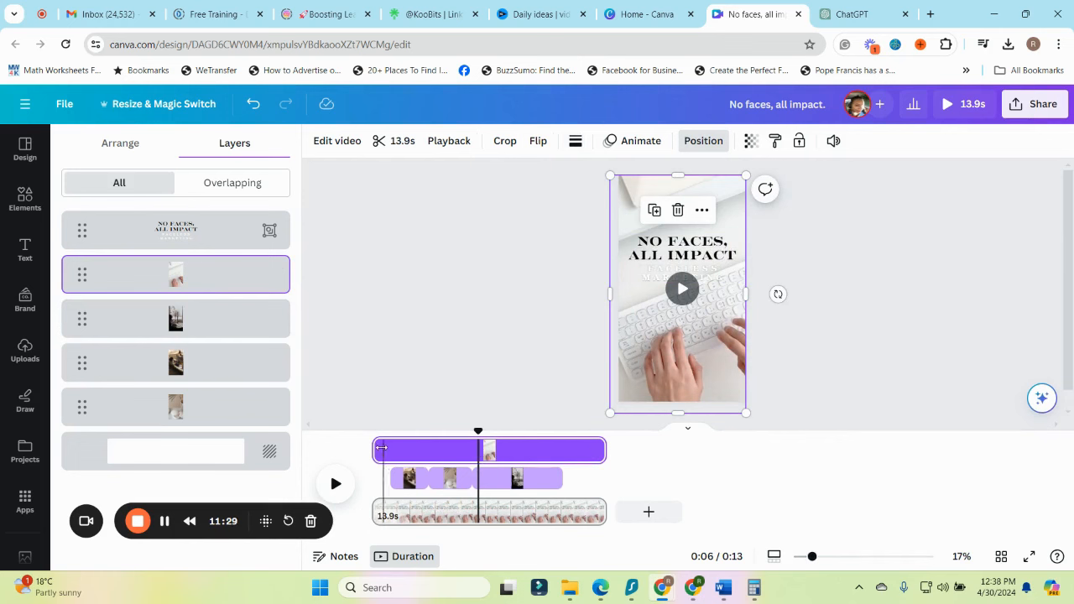
Trim the keyboard clip to a short segment near the end of the timeline and shorten the dark clip to 3.2 seconds
drag(376, 450, 589, 474)
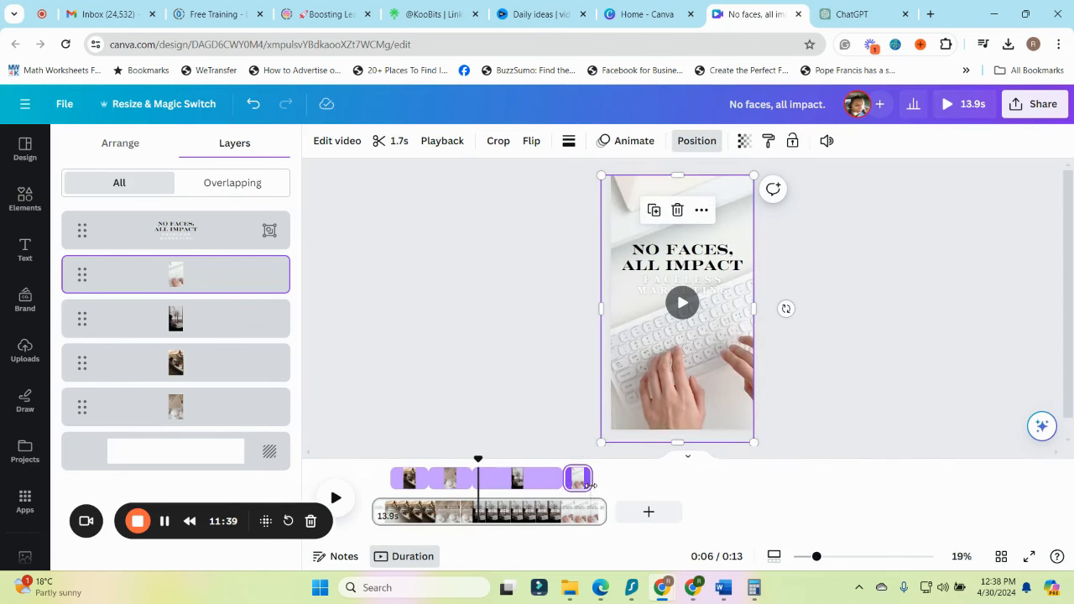
drag(564, 478, 524, 479)
click(505, 487)
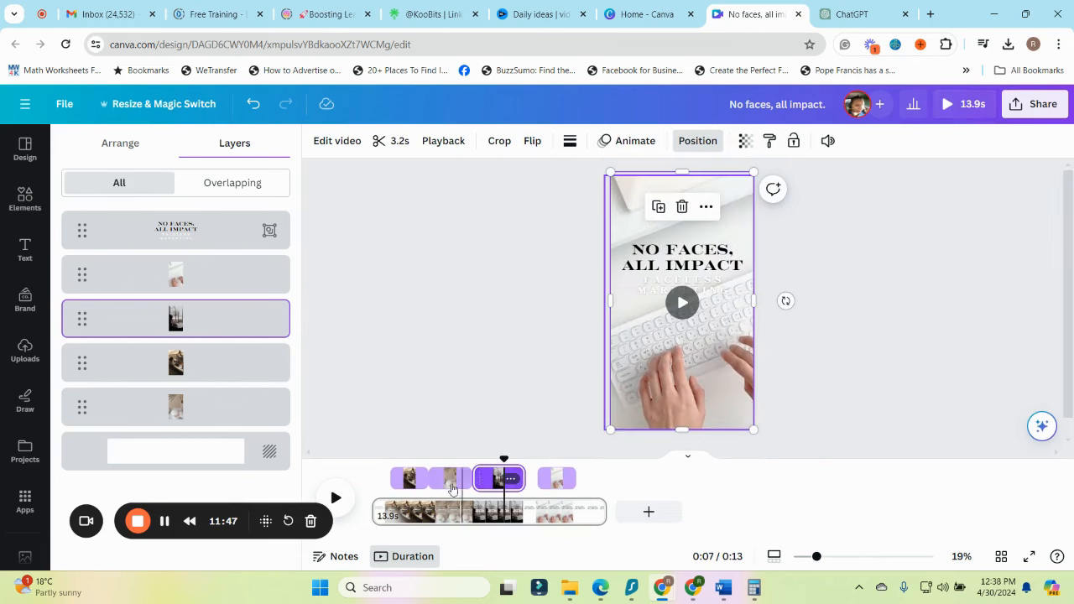
Select the ring-dish, brown-toned and dark clips in turn to check their order and timing
click(447, 481)
click(414, 479)
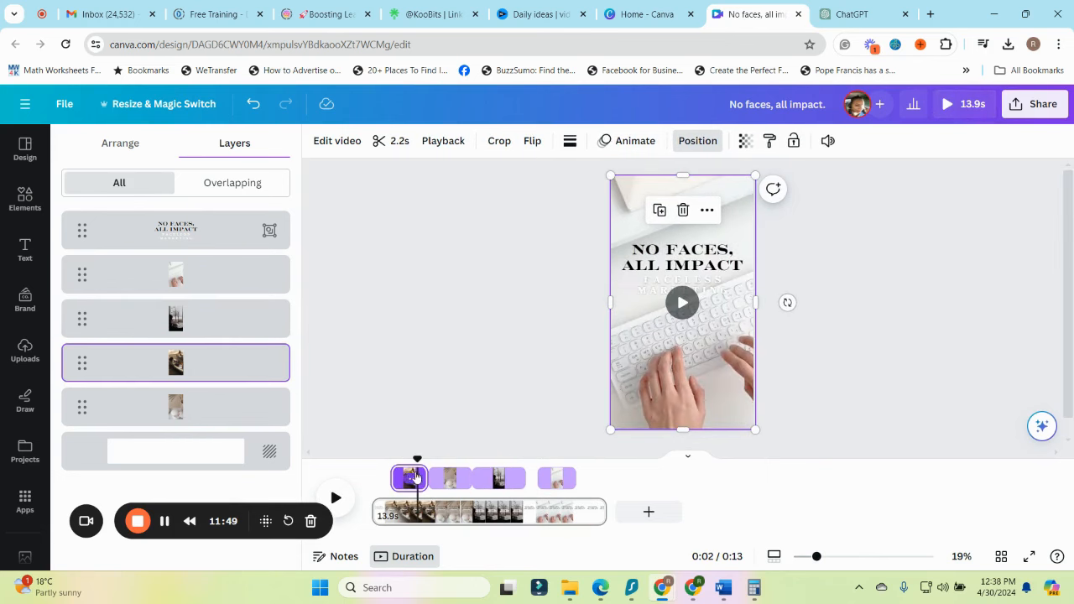
click(193, 319)
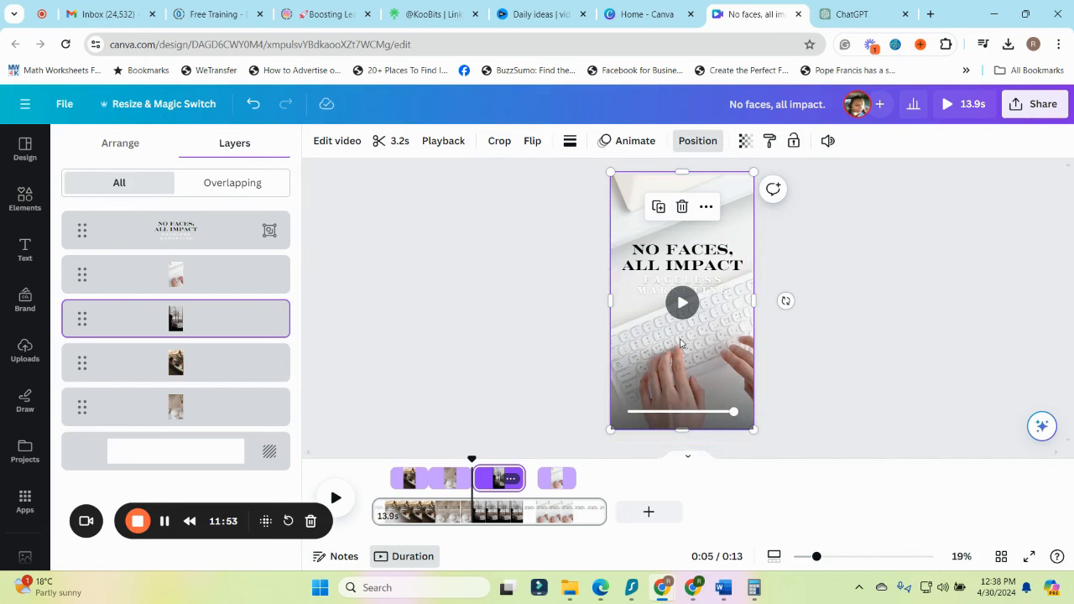
click(401, 480)
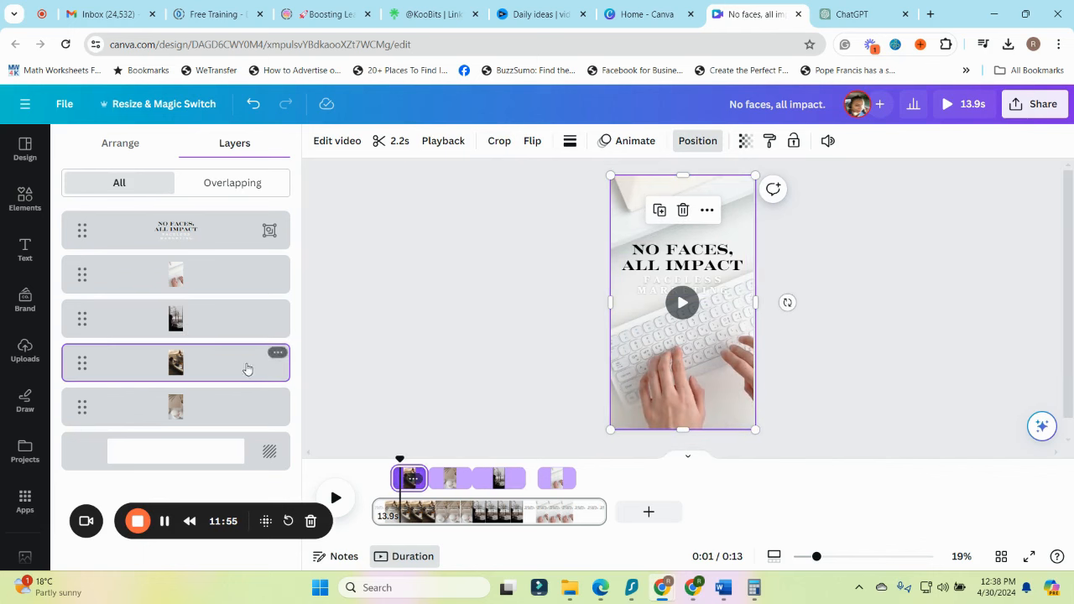
click(237, 425)
click(222, 362)
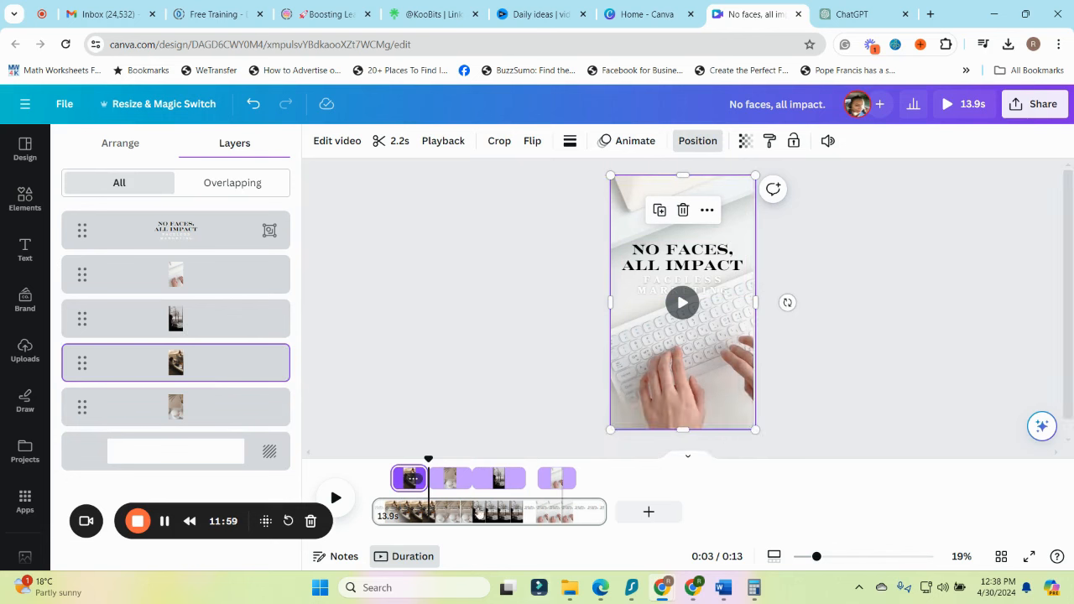
Play the video from the beginning to preview the clip sequence, and pause near the end
drag(408, 464, 354, 466)
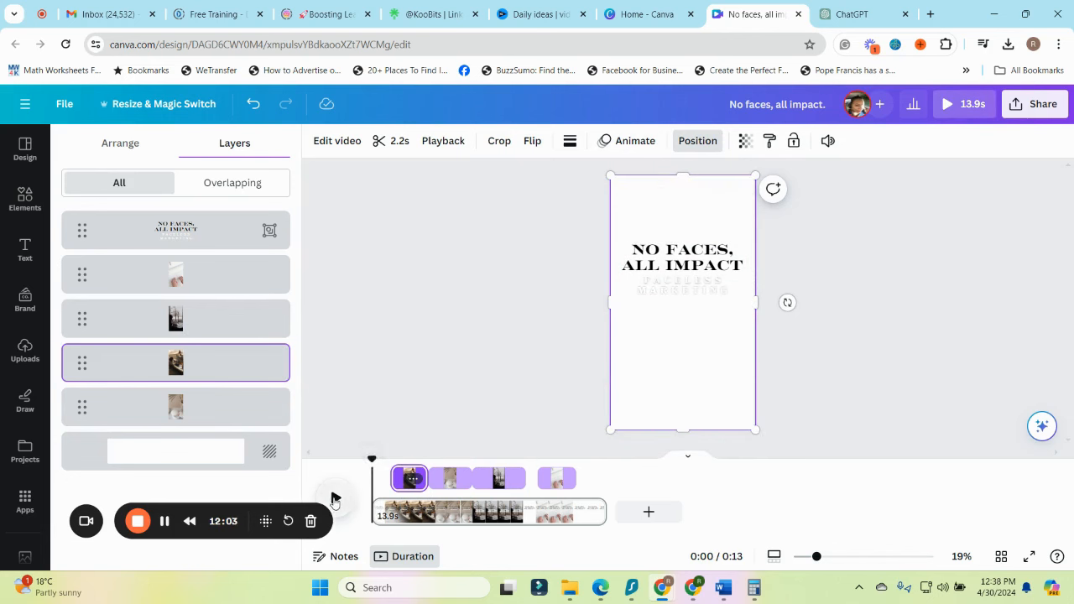
click(333, 498)
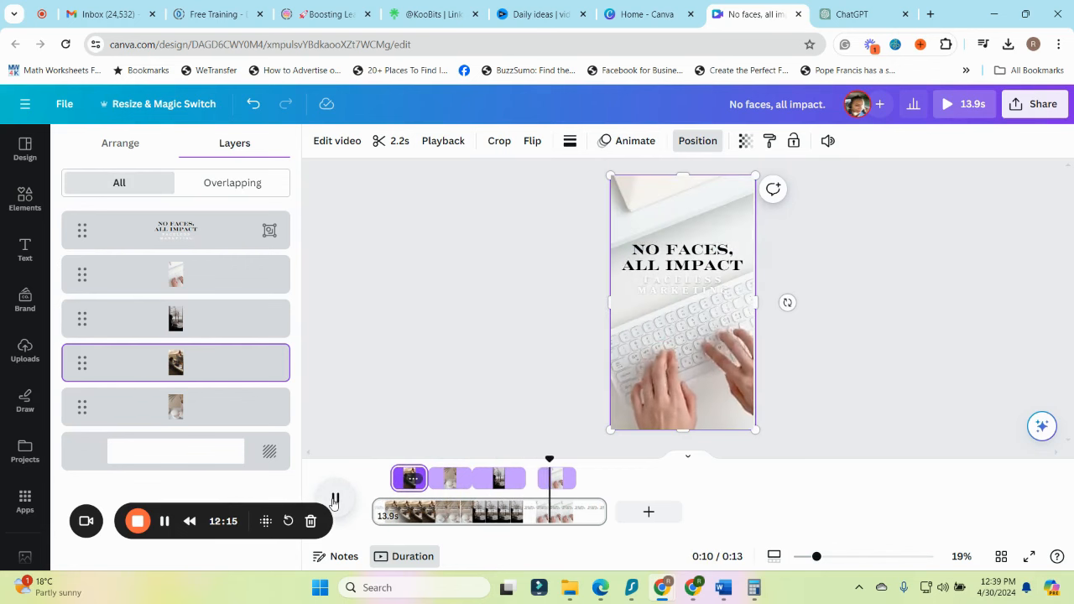
click(334, 500)
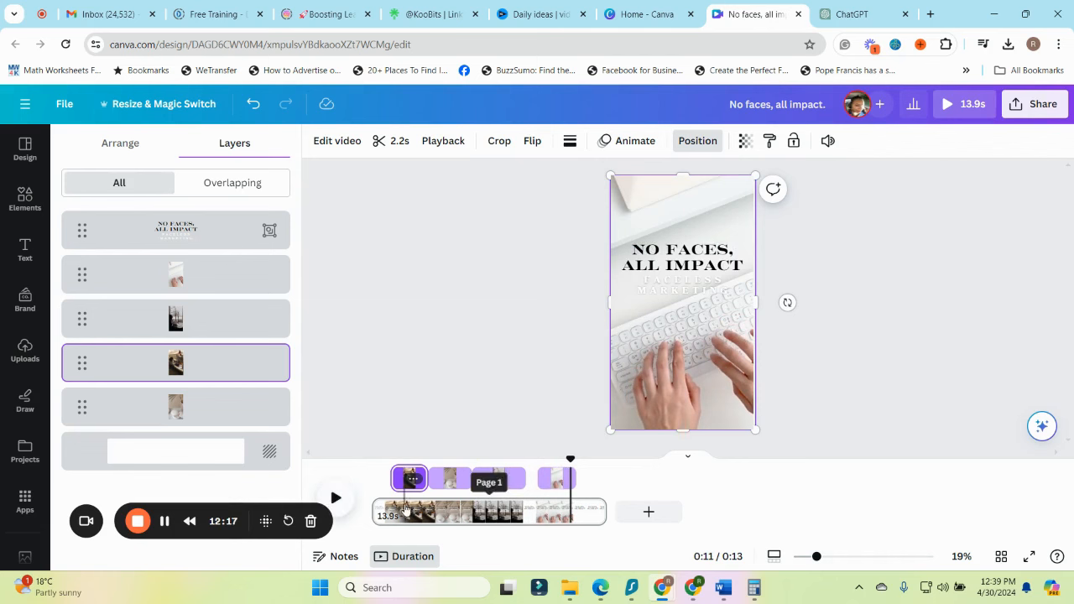
Stretch the neutral ring-dish clip across the full length of the page so it runs behind all the other clips
click(238, 411)
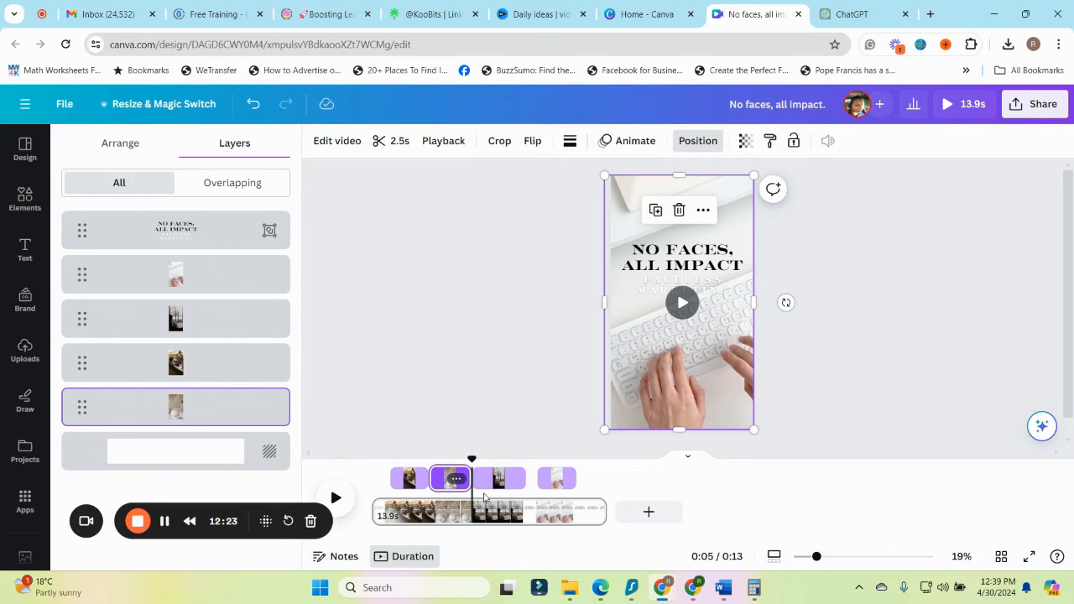
drag(469, 482, 597, 479)
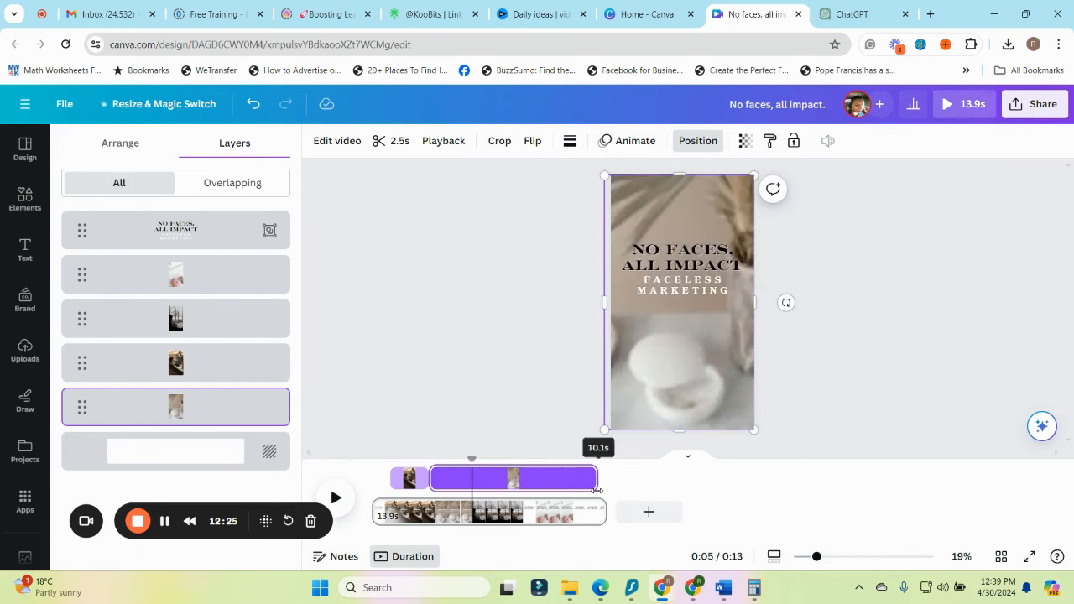
drag(420, 480, 374, 480)
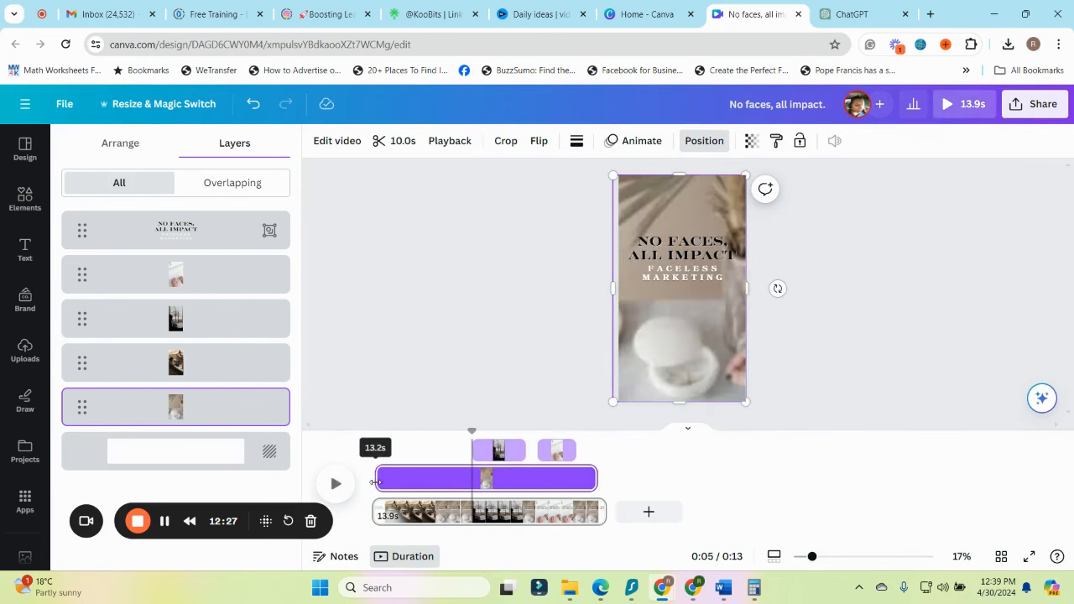
drag(596, 479, 607, 484)
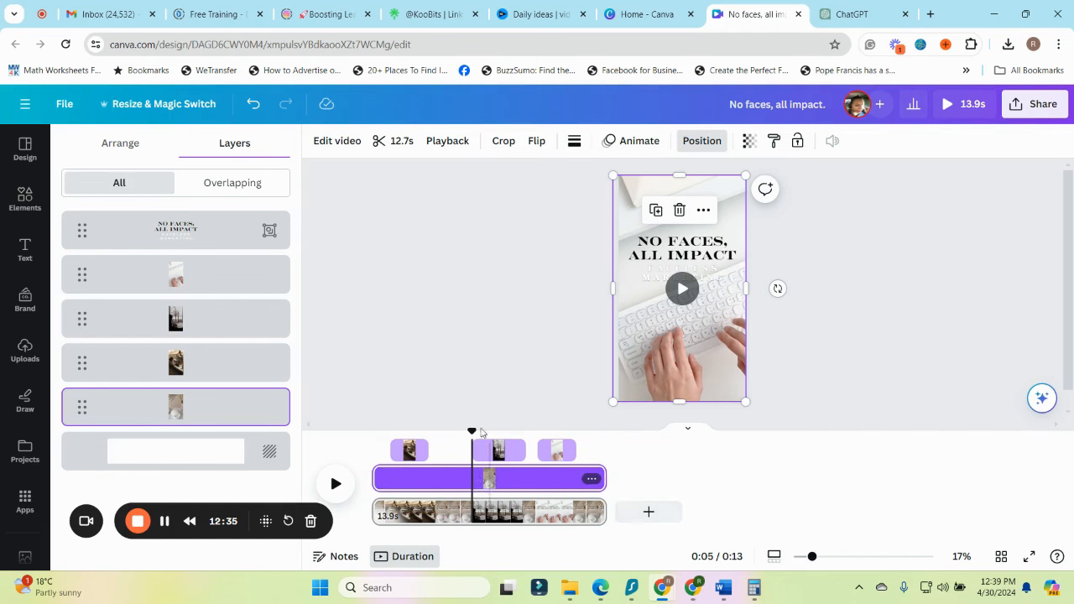
Close the gaps between the three overlay clips, extending the brown-toned clip, the dark clip to 3.8 seconds and the keyboard clip to 2.9 seconds
click(411, 451)
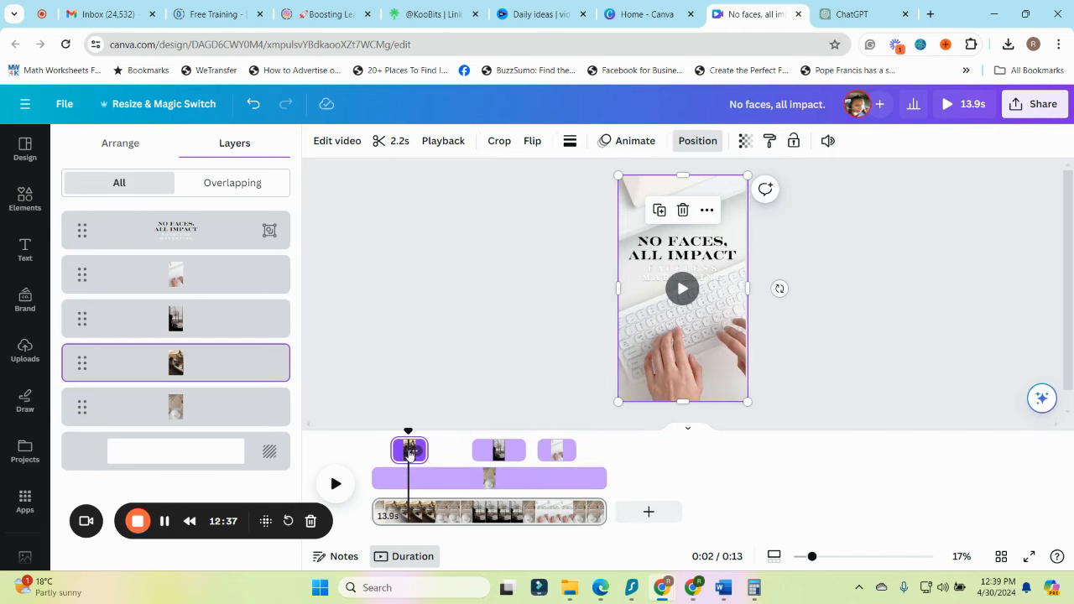
drag(394, 451, 463, 420)
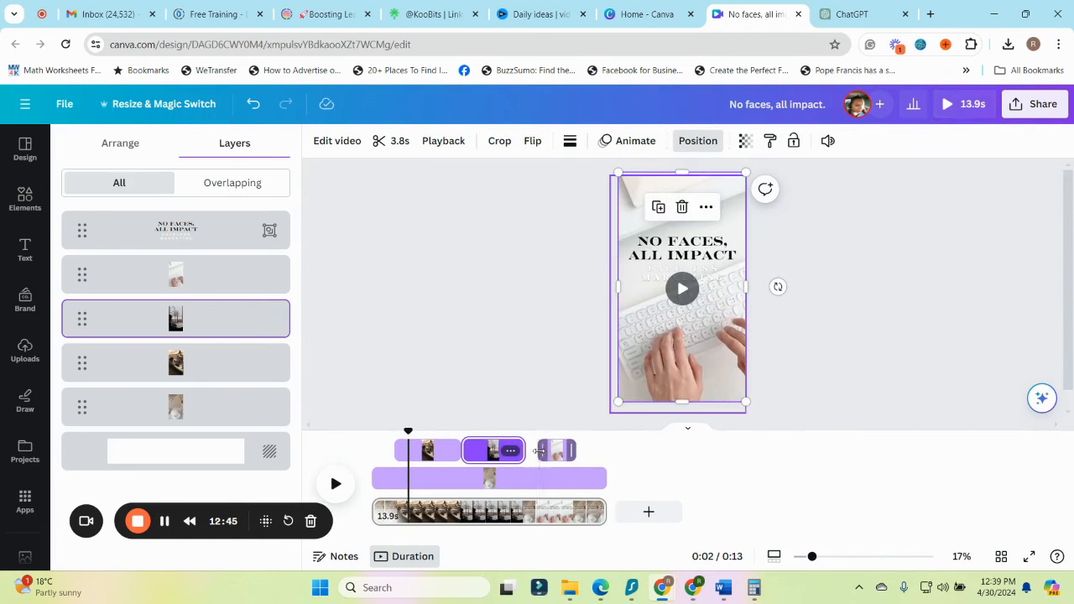
drag(539, 450, 528, 428)
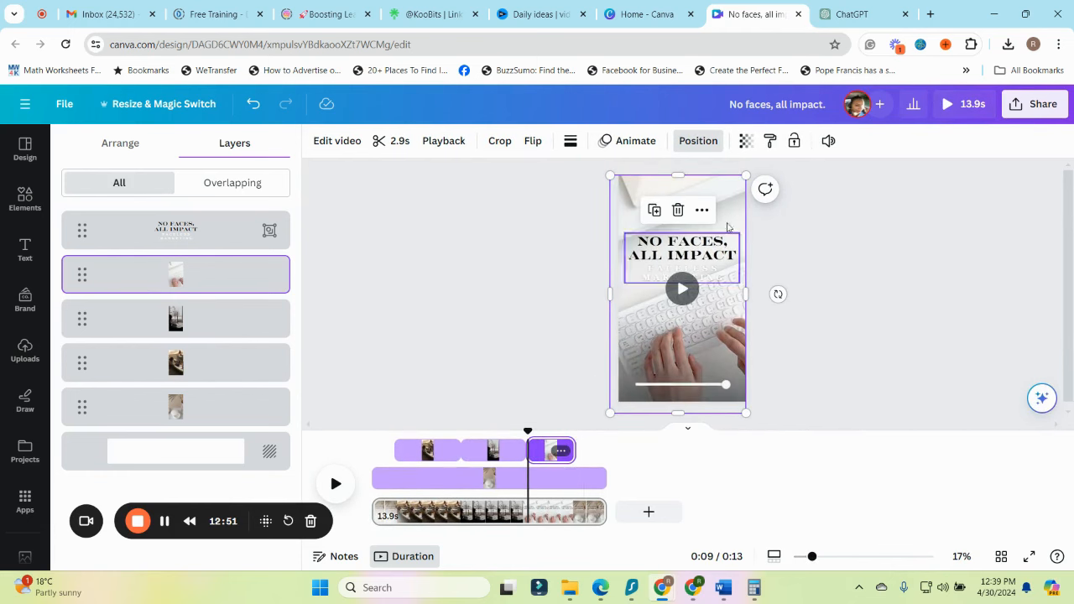
Set the playhead to 6 seconds and select the "No faces, all impact" text group to show its timing
drag(526, 433, 475, 464)
click(679, 269)
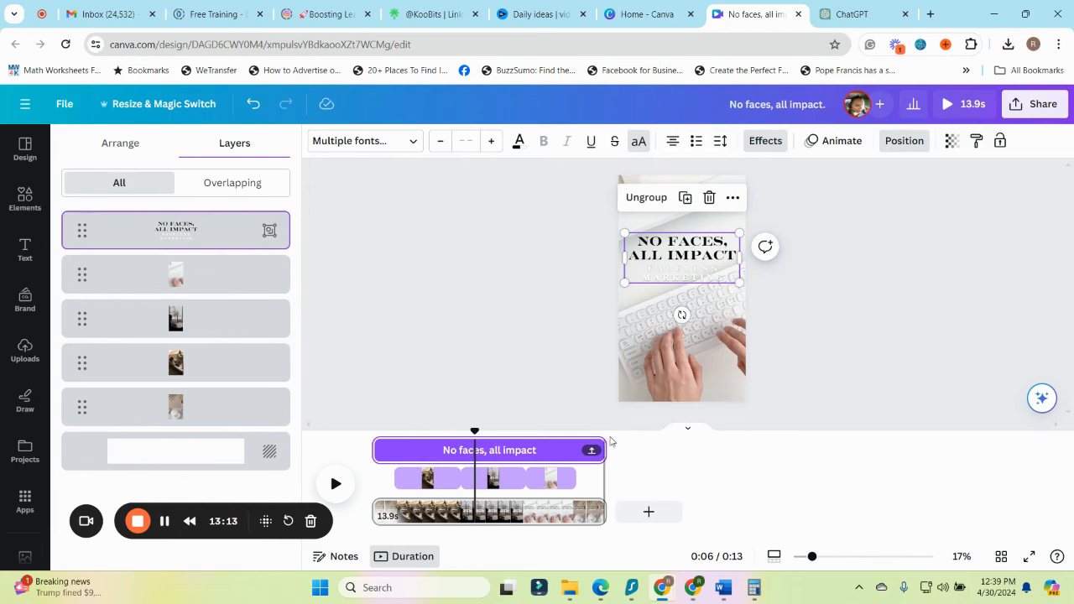
Shorten the "No faces, all impact" text group to about the first 2 seconds of the video and check the clip at 3 seconds
drag(596, 450, 407, 452)
drag(476, 431, 434, 520)
click(512, 487)
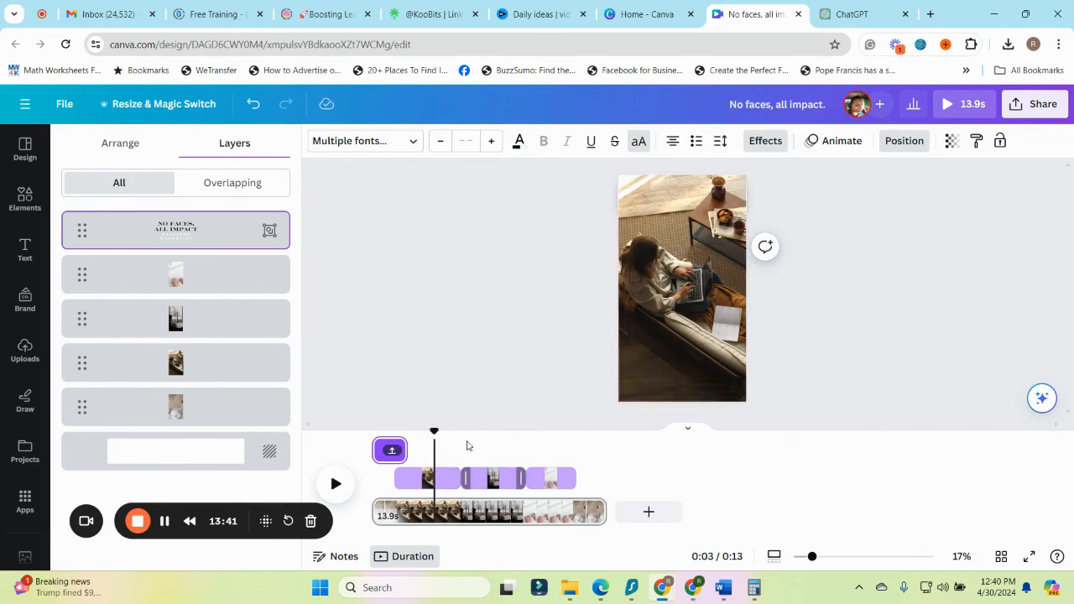
Apply the Pan photo animation to the white keyboard clip
click(151, 277)
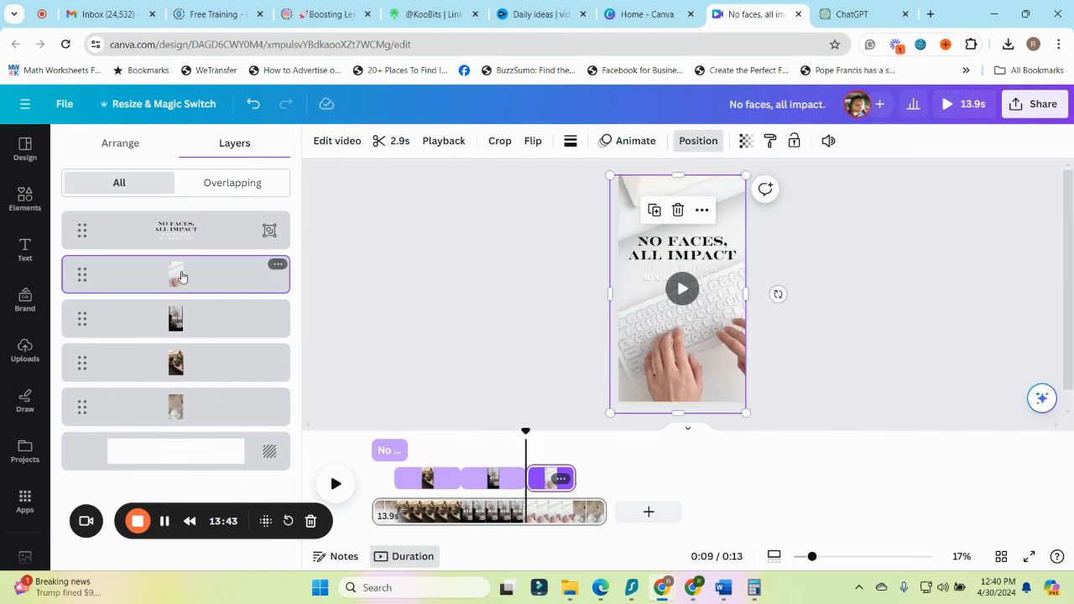
click(631, 141)
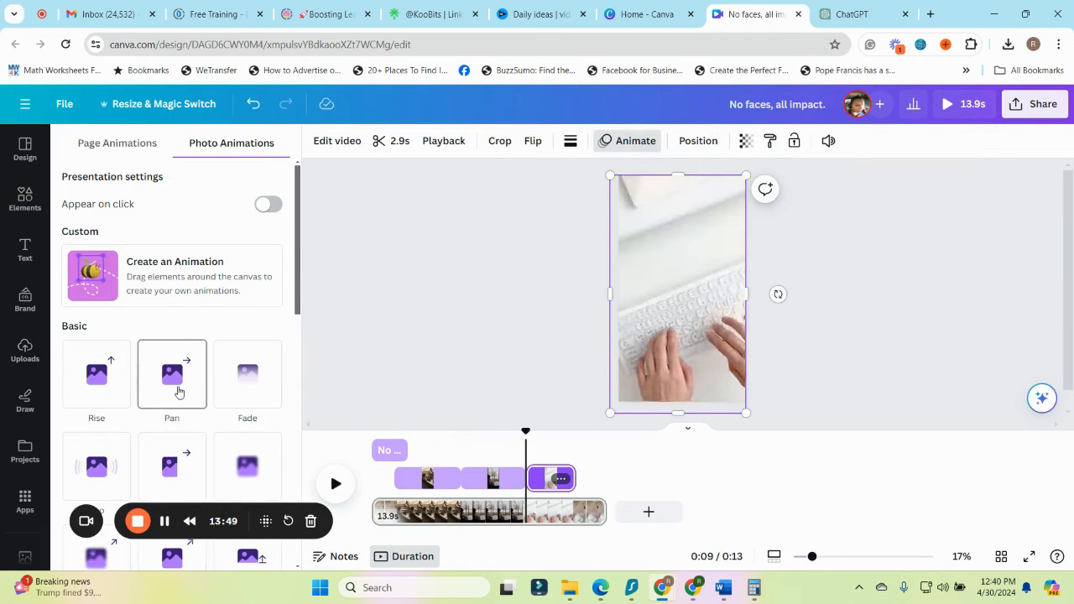
click(172, 383)
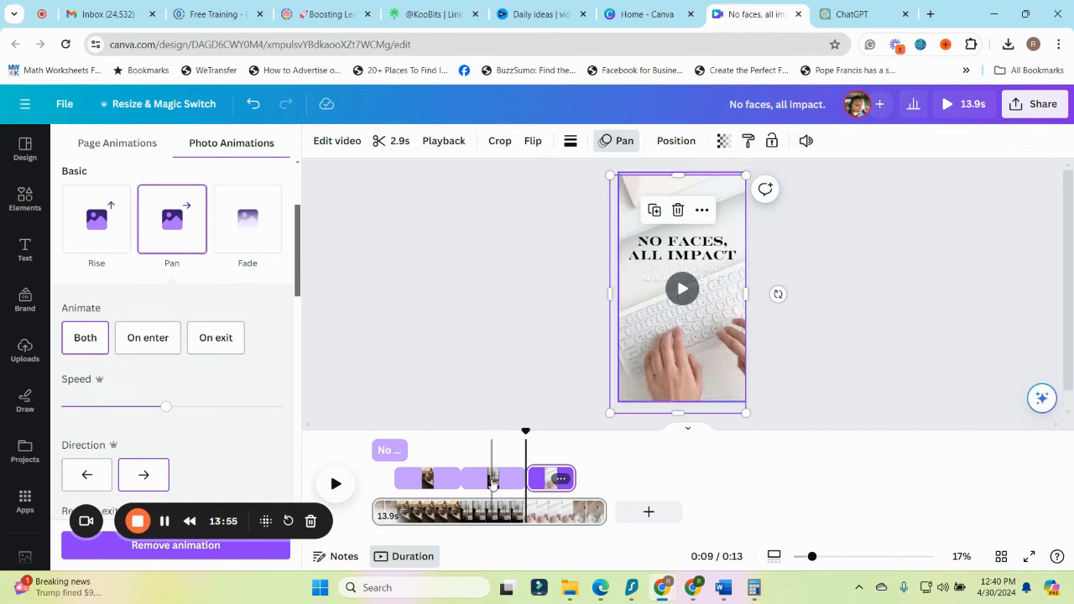
Apply the Baseline photo animation to the dark candle clip in the middle of the sequence
click(486, 483)
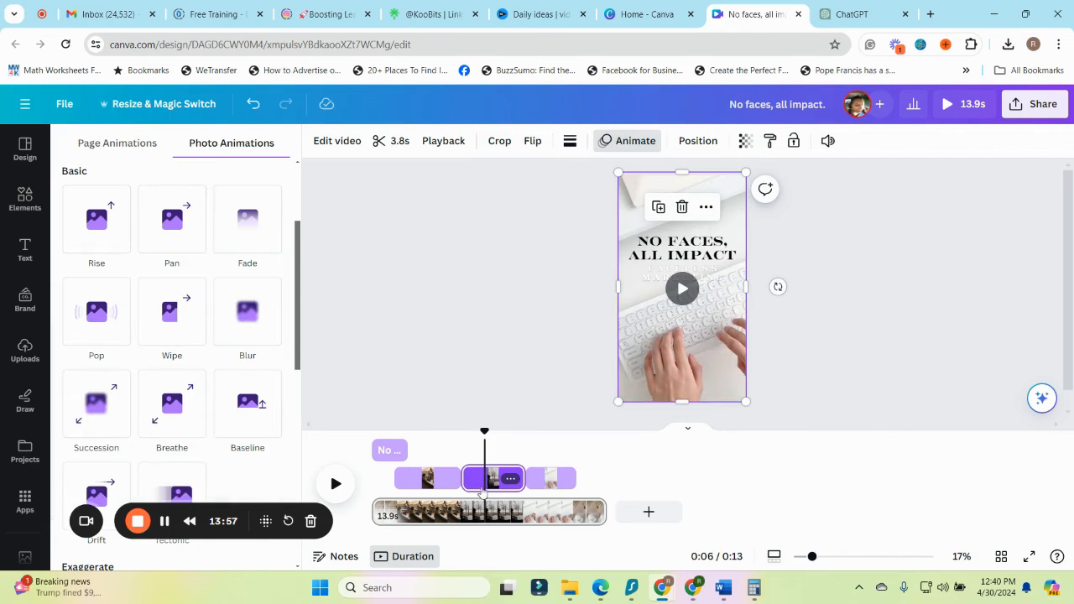
click(696, 141)
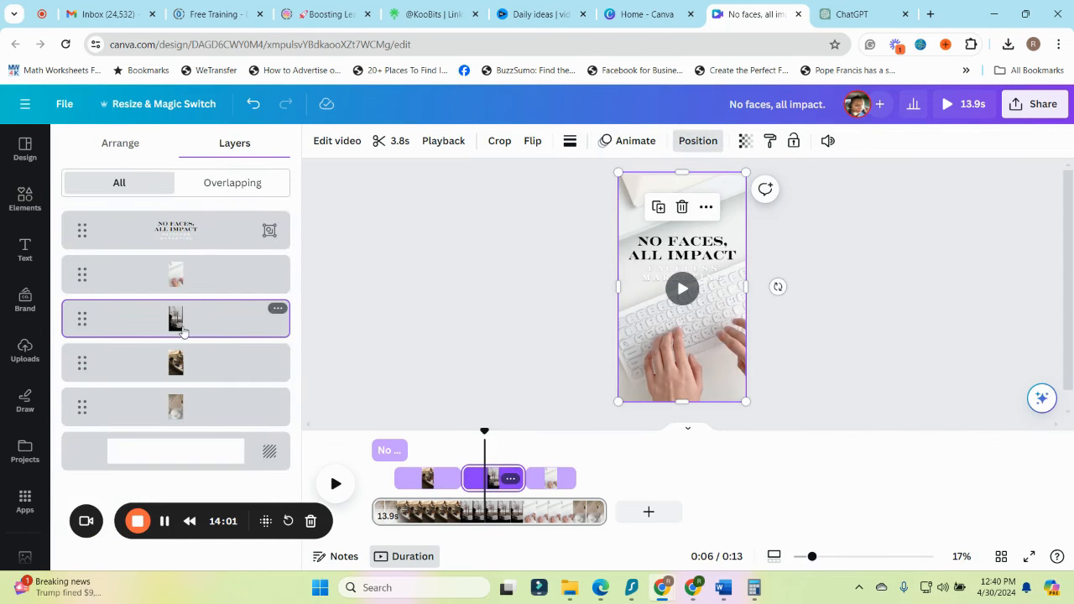
click(635, 140)
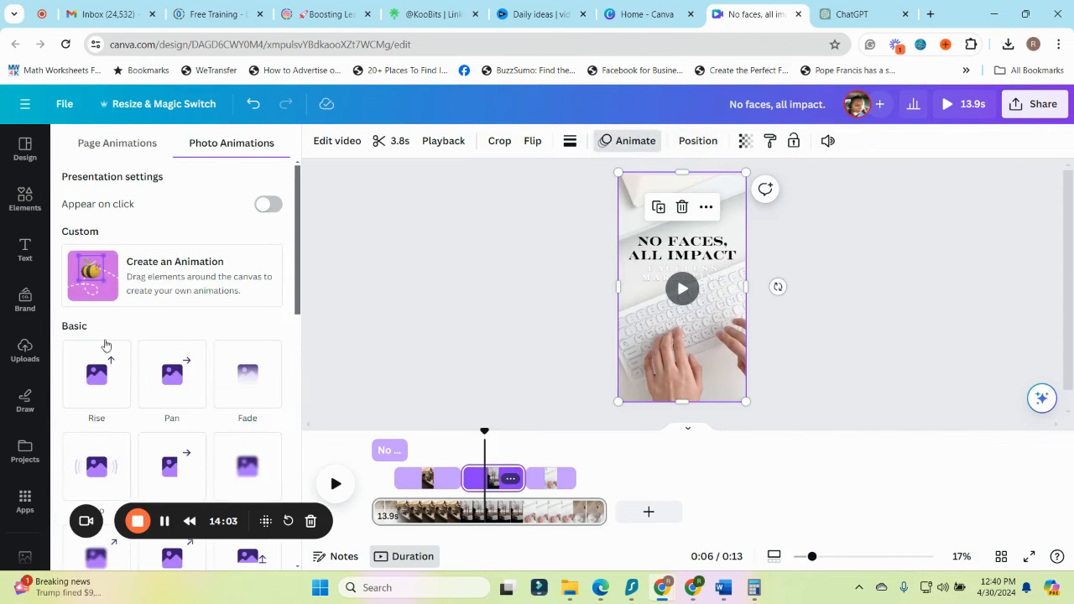
scroll(238, 429, down, 2)
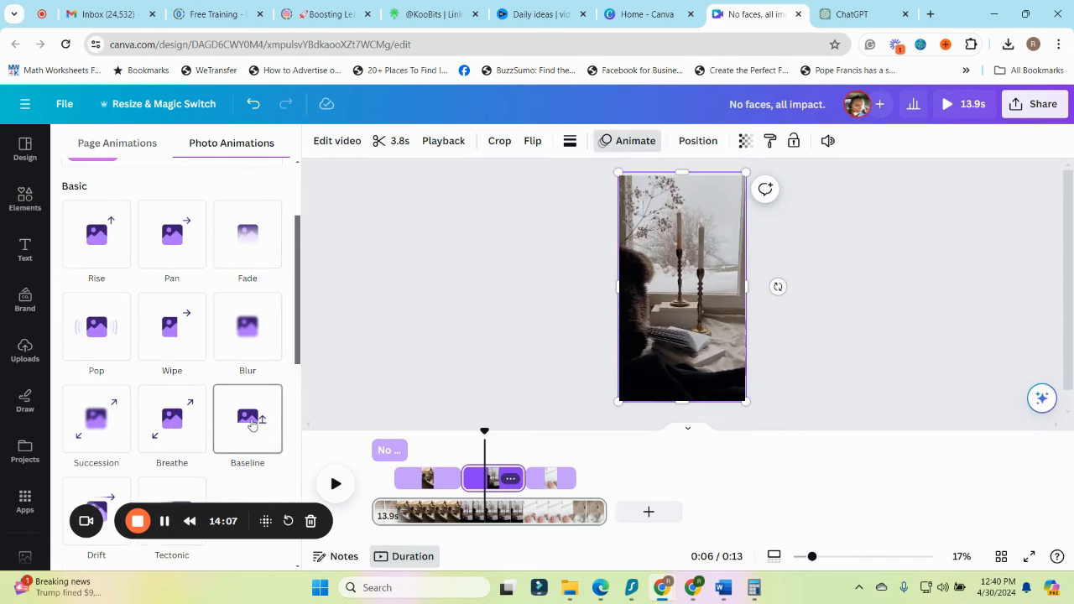
click(254, 419)
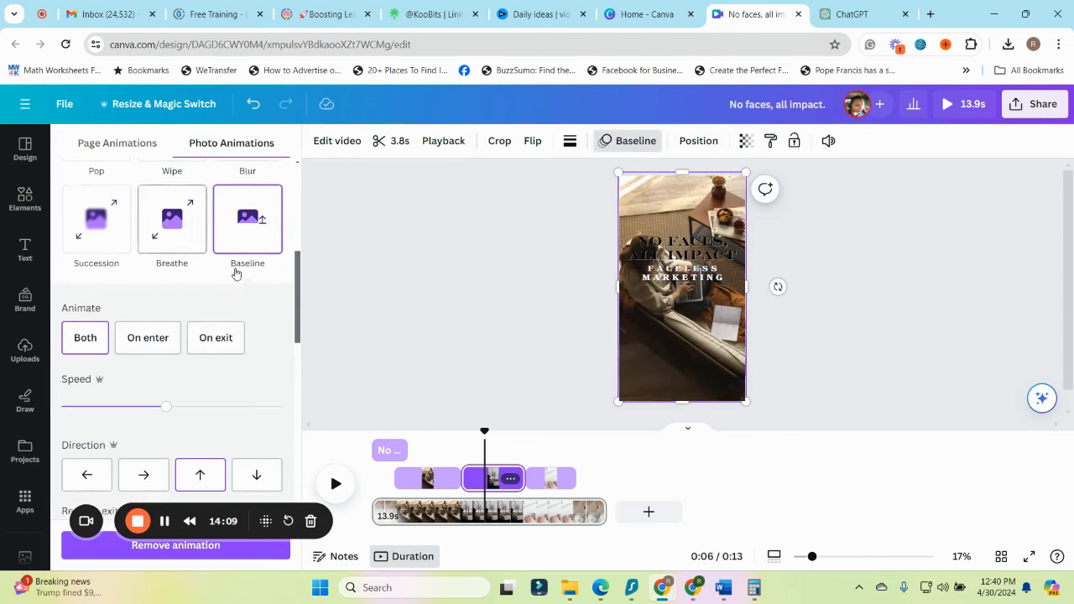
Apply the Wipe photo animation to the brown-toned clip of the woman with a laptop
drag(484, 434, 427, 434)
click(414, 489)
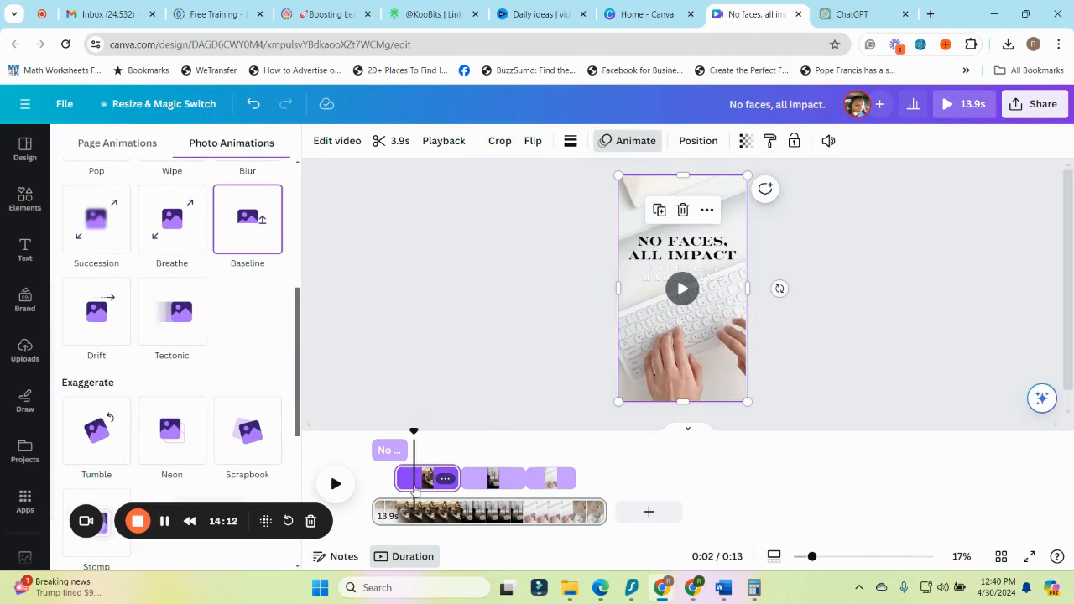
click(383, 333)
click(706, 148)
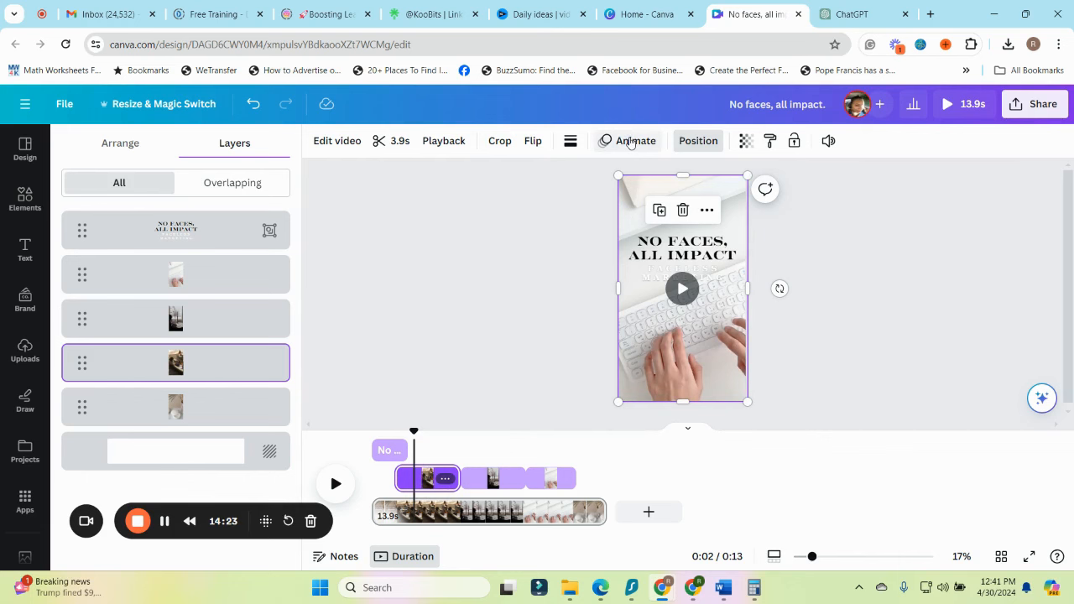
click(630, 141)
scroll(180, 344, down, 2)
click(181, 345)
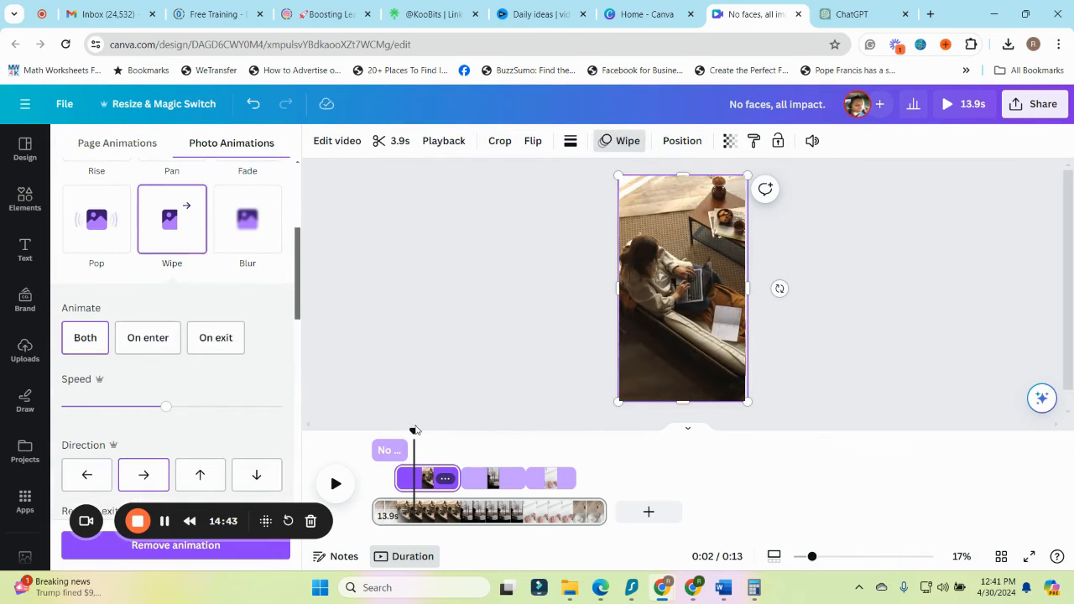
Move the "No faces, all impact" text group slightly higher on the page
click(390, 451)
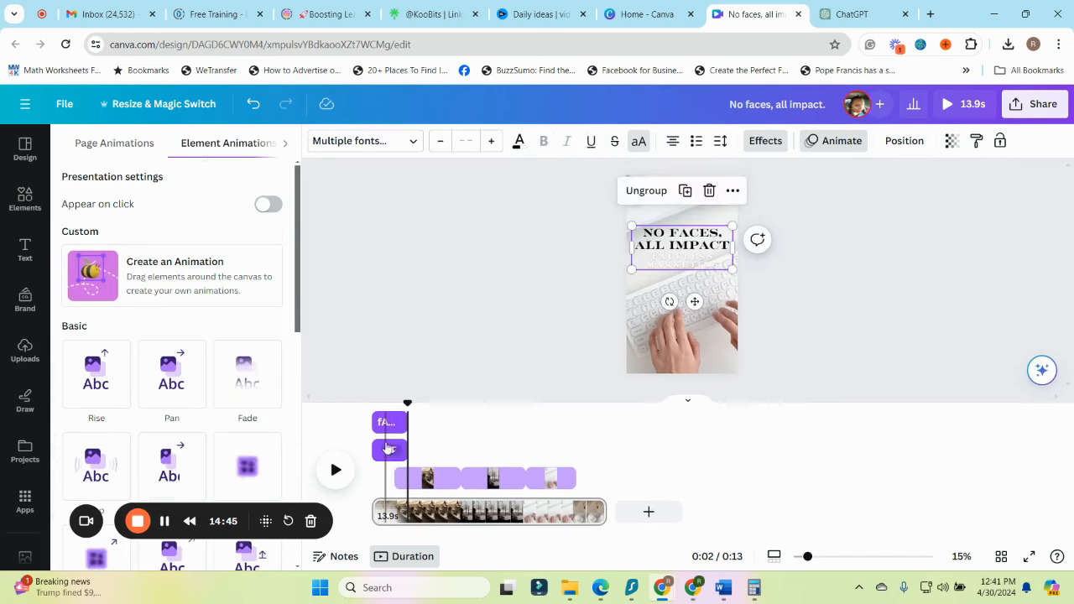
click(374, 423)
click(551, 479)
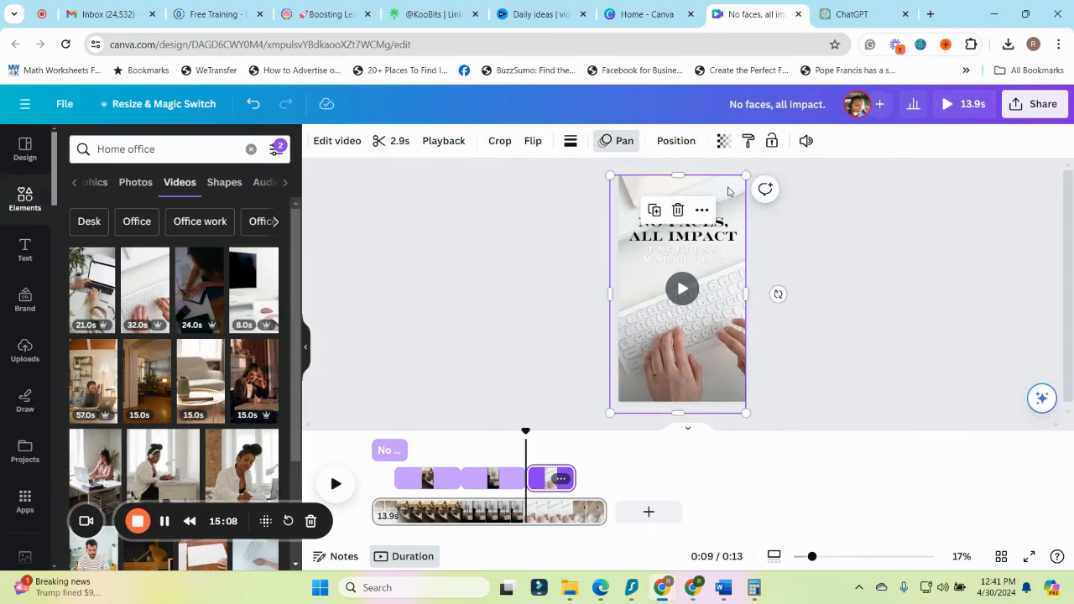
Select the page background behind all the clips and set its colour to black
click(419, 478)
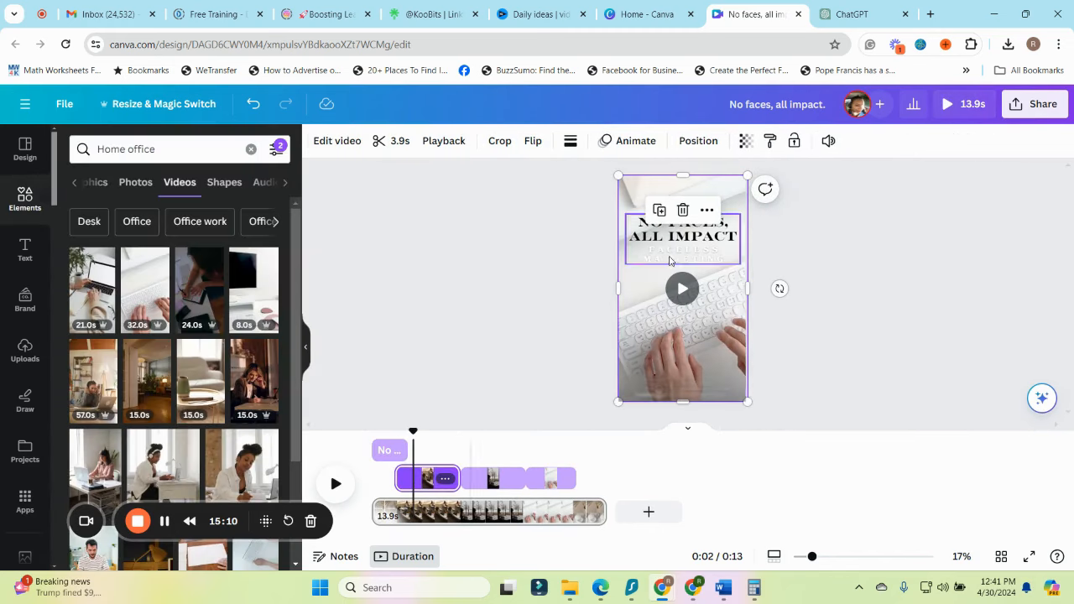
click(698, 140)
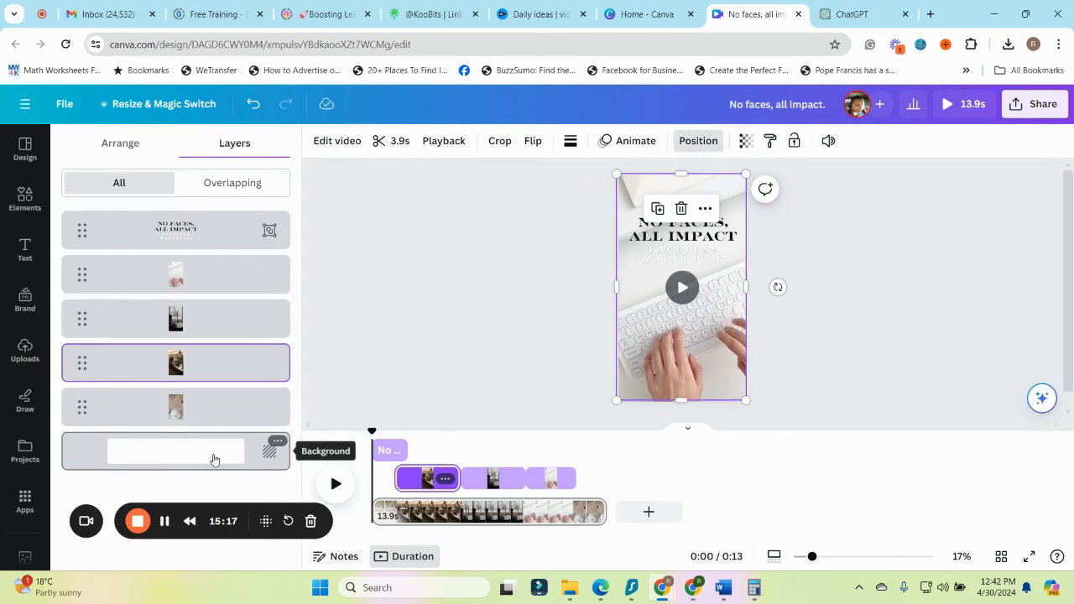
click(214, 462)
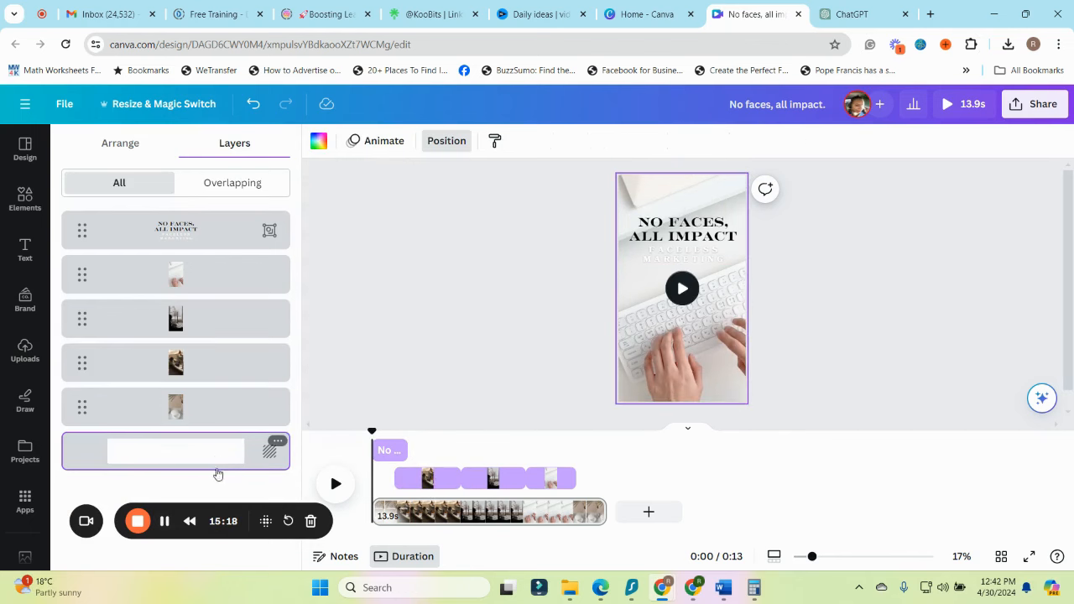
click(319, 141)
click(104, 242)
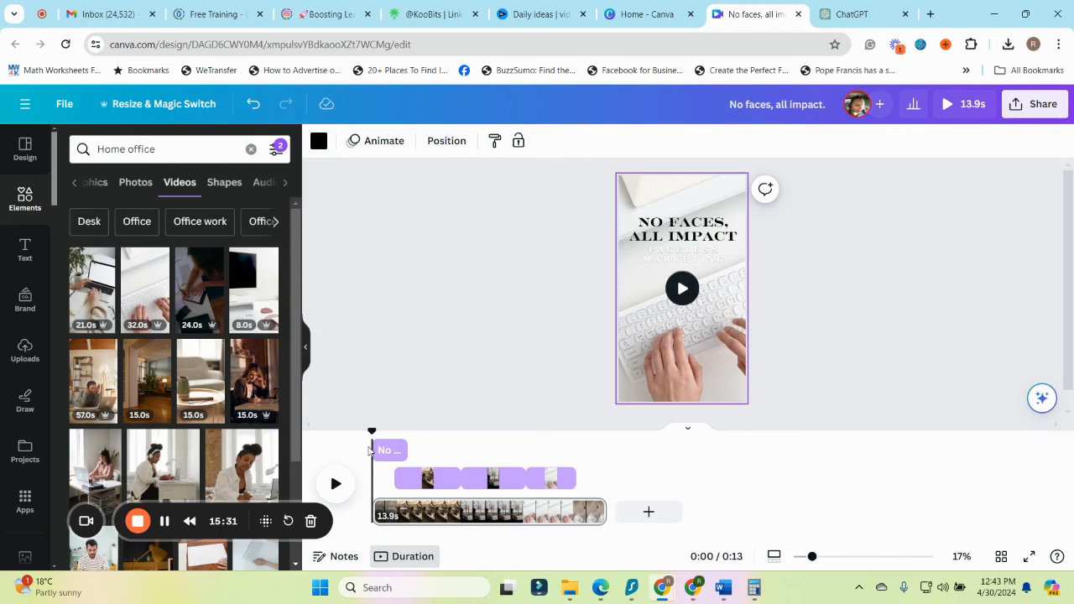
Add a body text box in the middle of the page and enlarge its text to size 104
drag(369, 437, 369, 478)
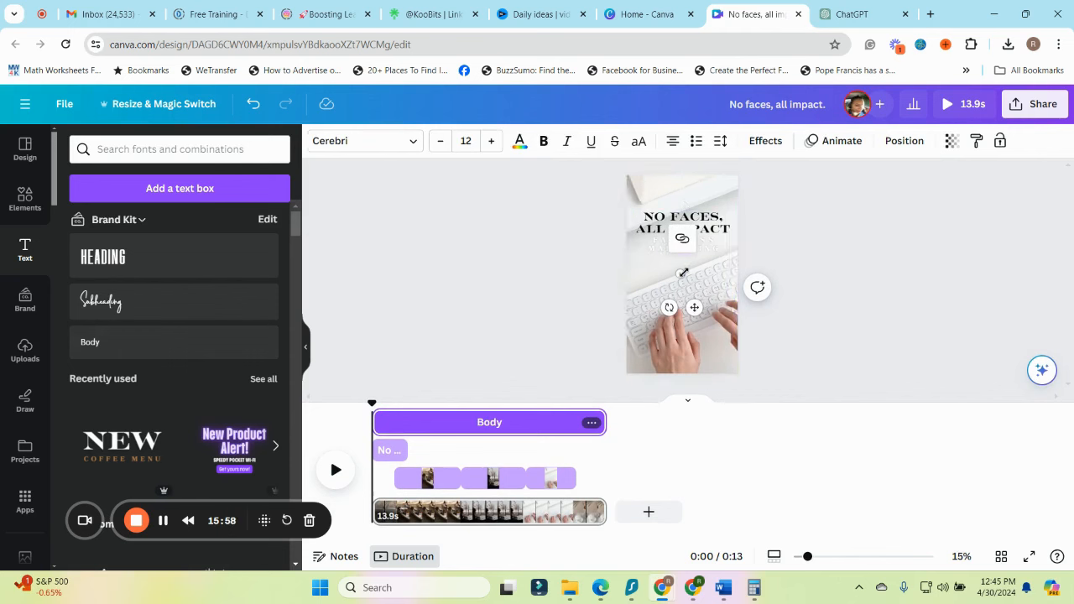
mouse_move(680, 273)
mouse_down()
mouse_move(709, 292)
mouse_move(684, 286)
mouse_move(693, 287)
mouse_up()
click(725, 288)
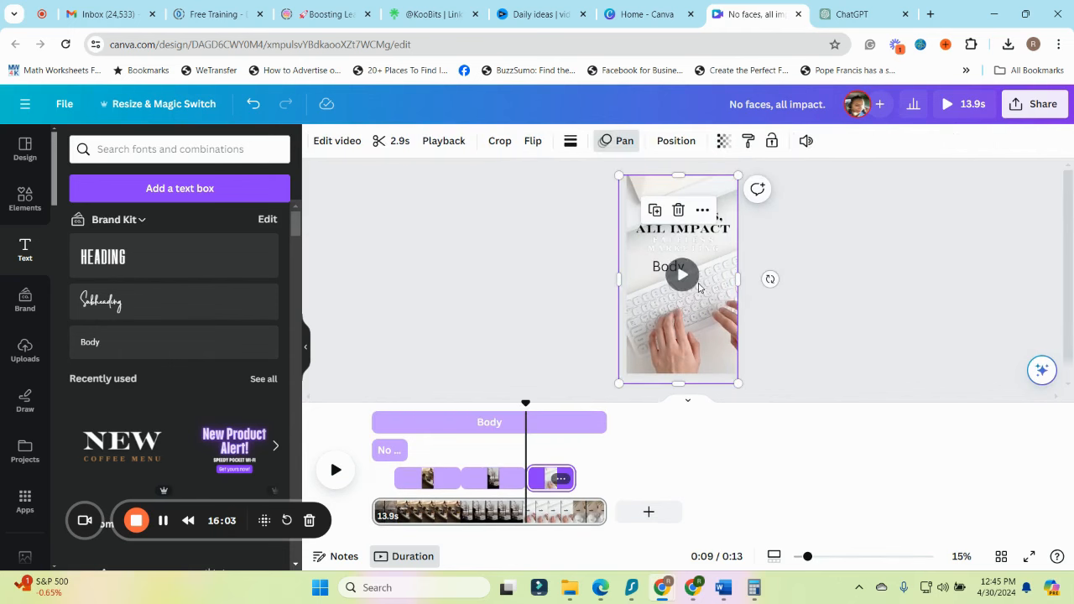
Replace the body text with "Ever stopped scrolling for a post without a face?" and widen its box to the page's width
click(677, 271)
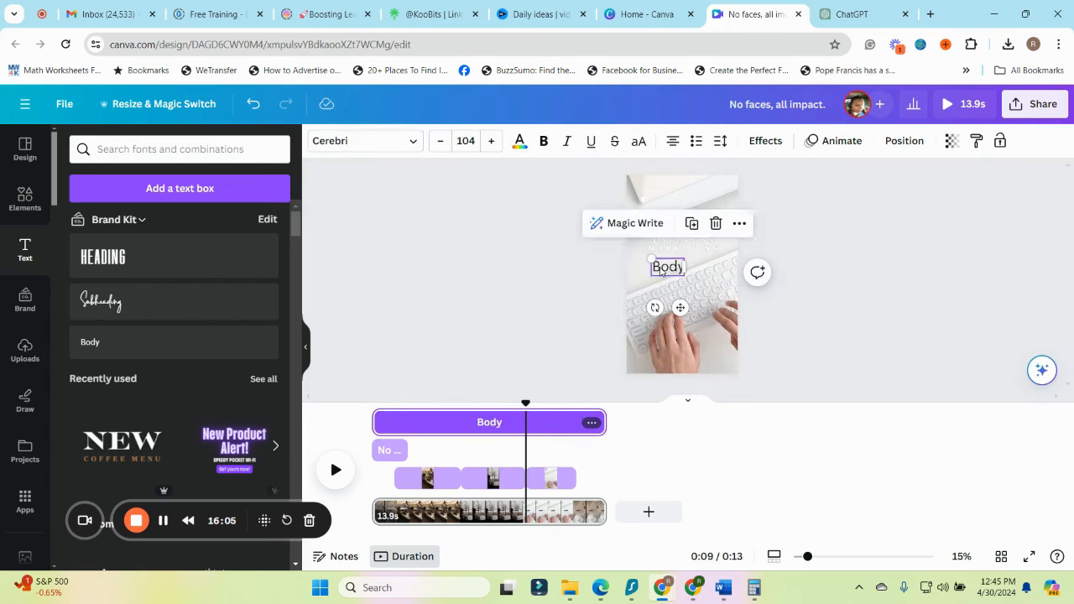
click(681, 267)
text(Ever stopped scrolling for a post without a face?)
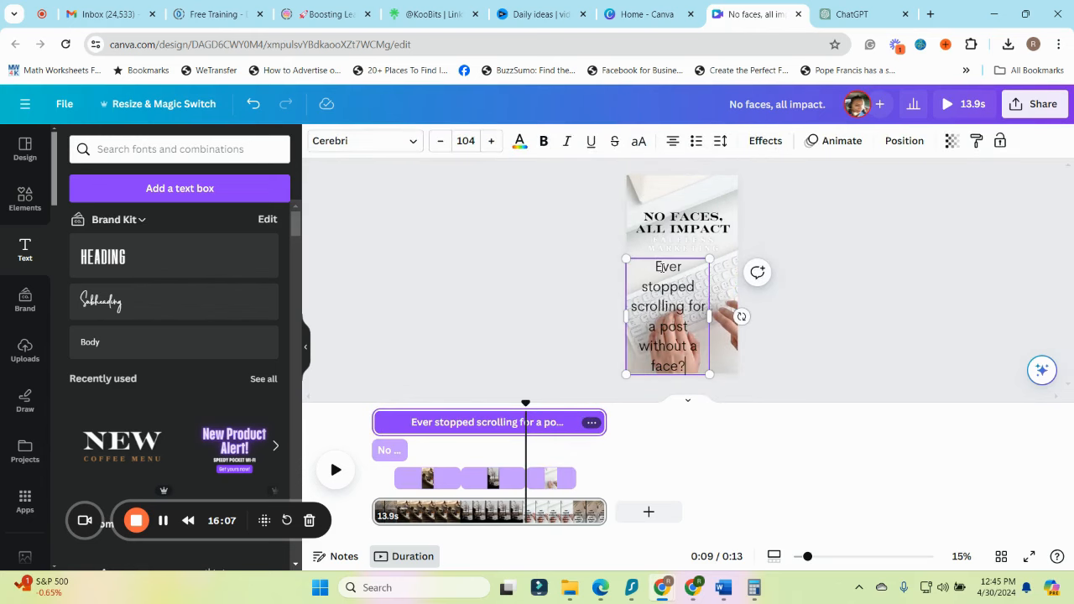
drag(807, 558, 819, 564)
scroll(820, 370, down, 1)
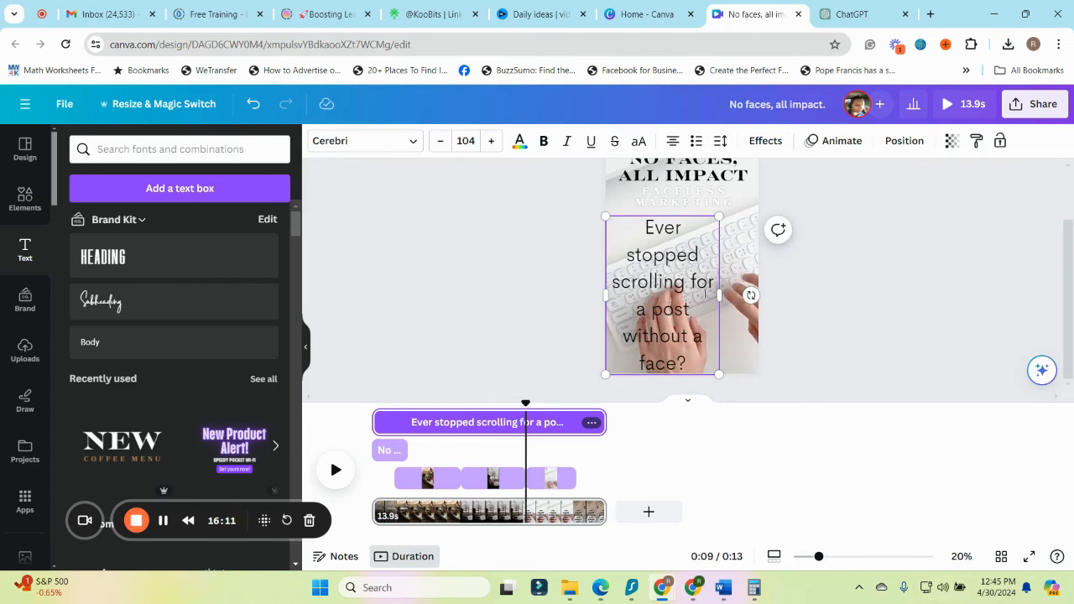
drag(722, 296, 764, 288)
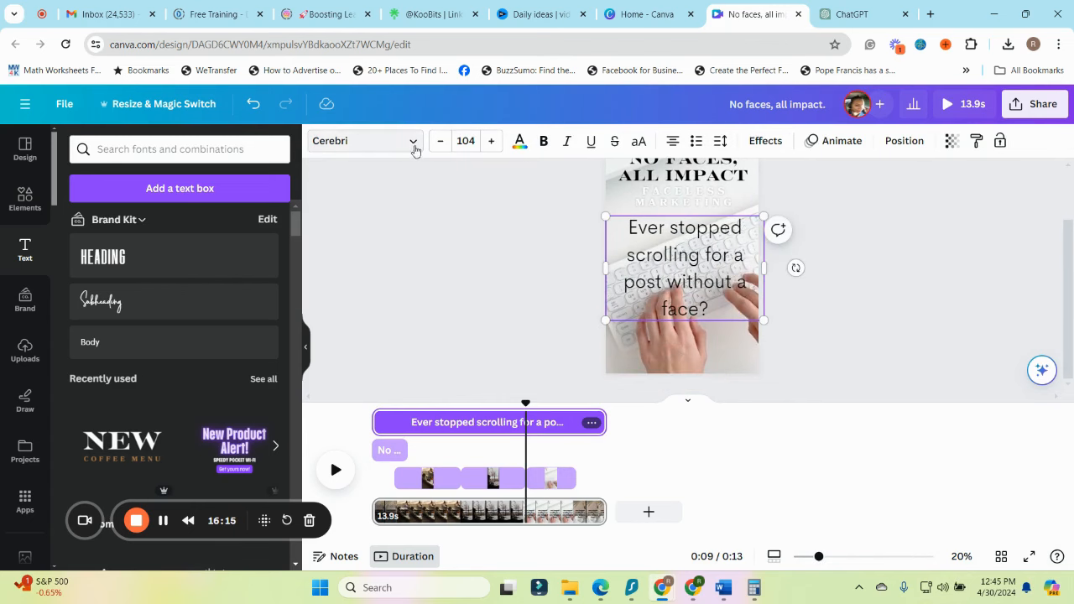
Set the "Ever stopped scrolling" text's font to Anton and scale it down to size 79.2
click(413, 143)
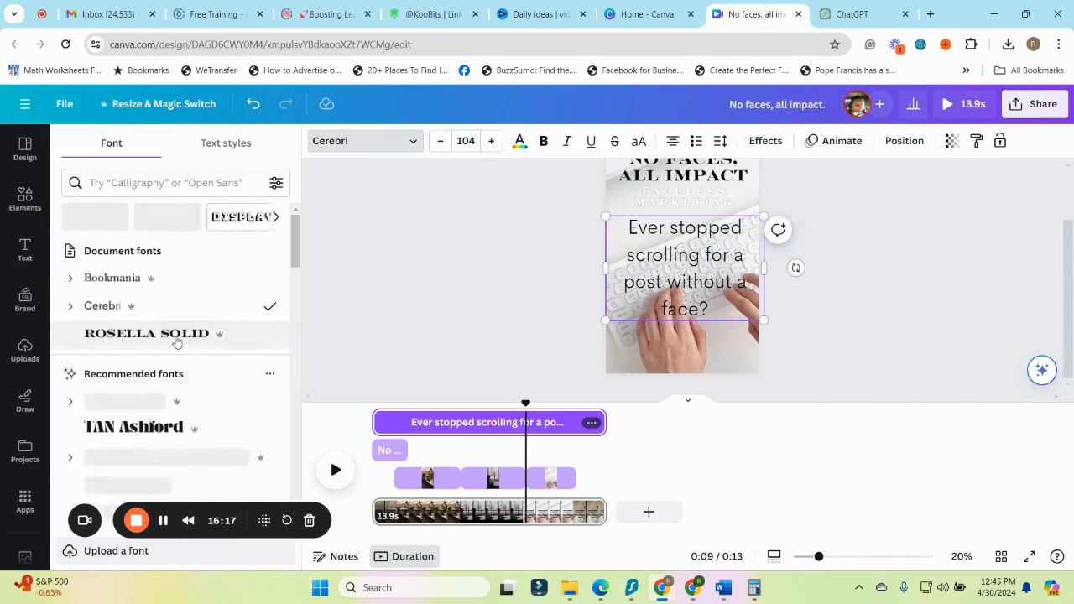
click(123, 280)
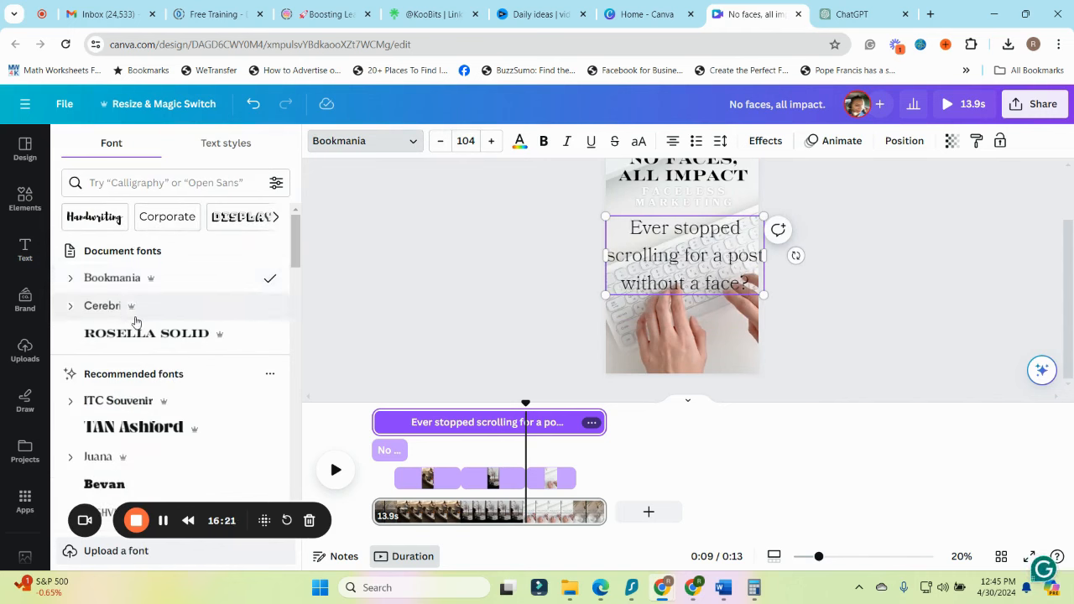
click(135, 307)
scroll(147, 352, down, 3)
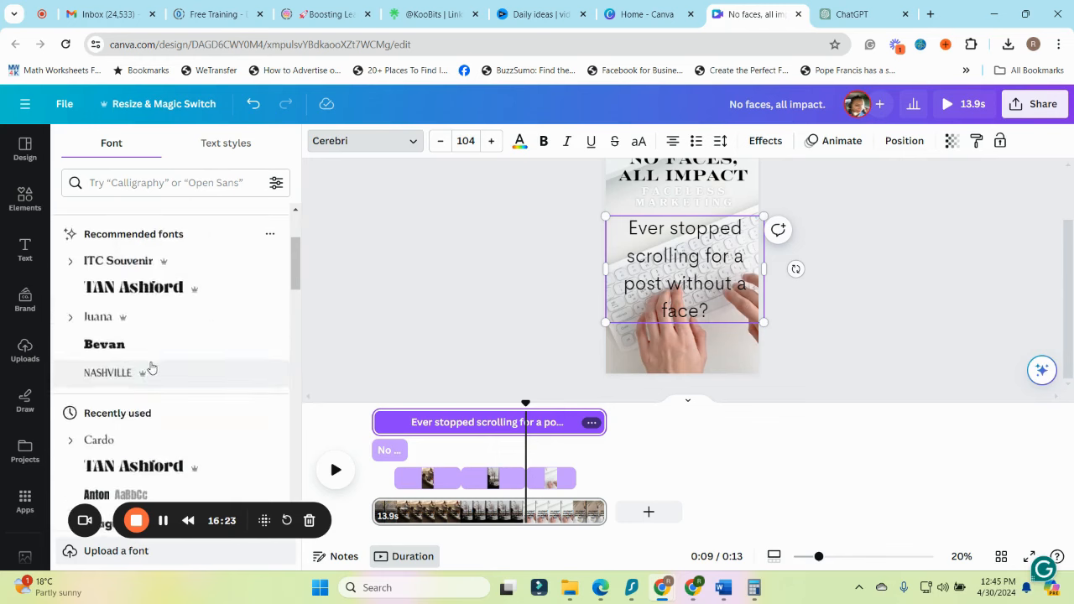
scroll(151, 368, down, 1)
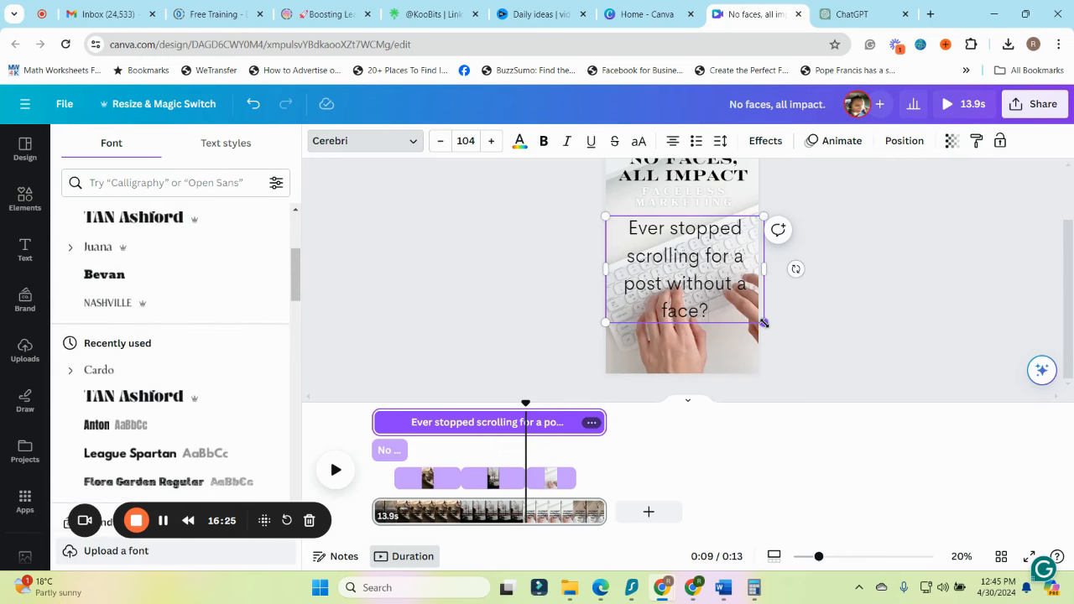
drag(764, 323, 726, 296)
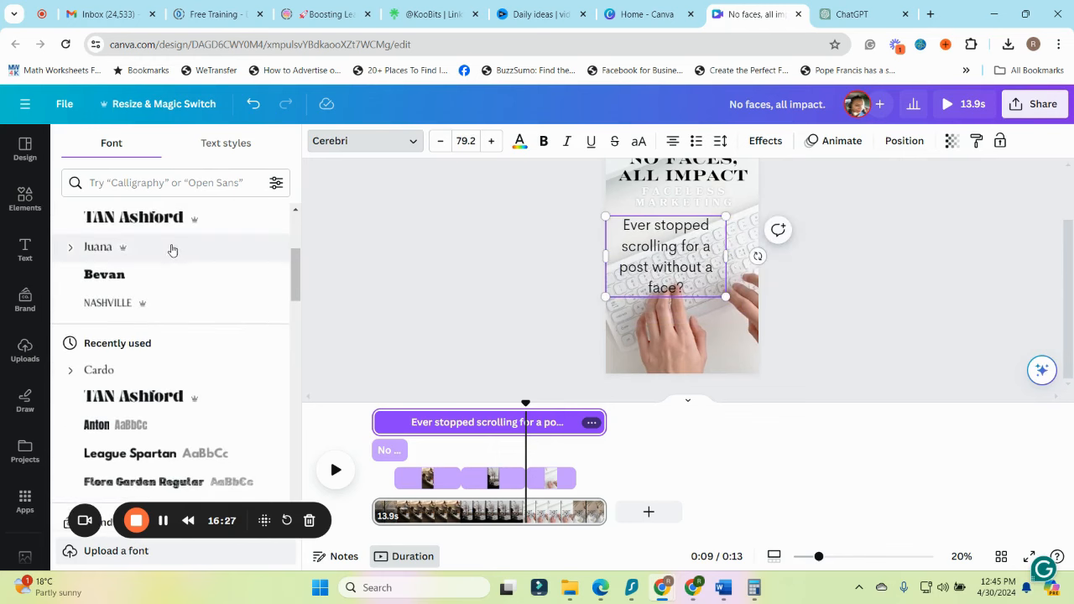
scroll(168, 254, down, 3)
scroll(163, 336, up, 10)
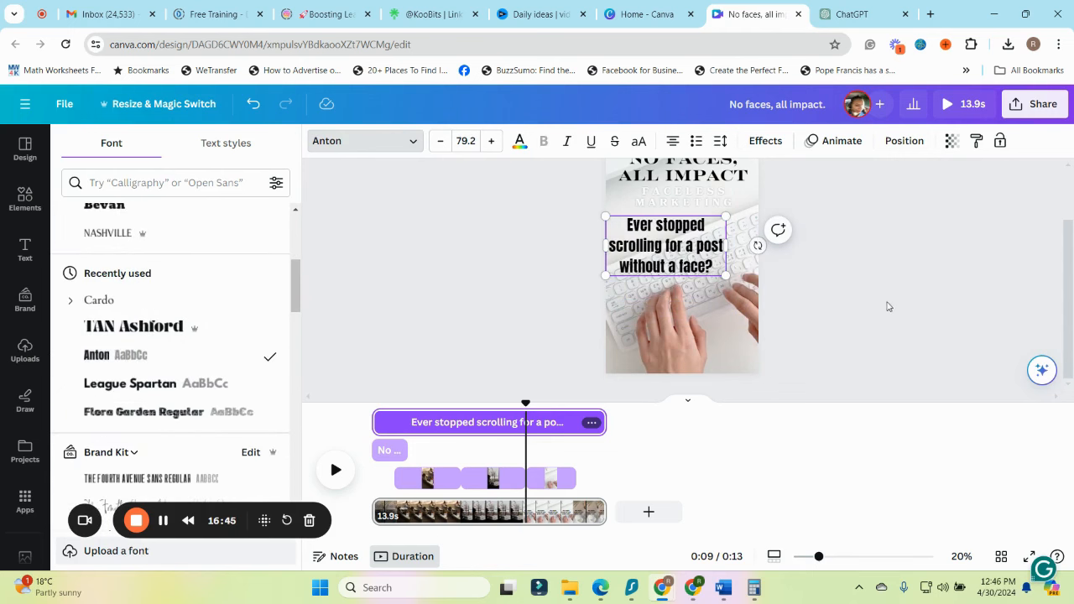
Centre the "Ever stopped scrolling" text horizontally on the page, below the "Faceless marketing" line
click(889, 307)
click(755, 275)
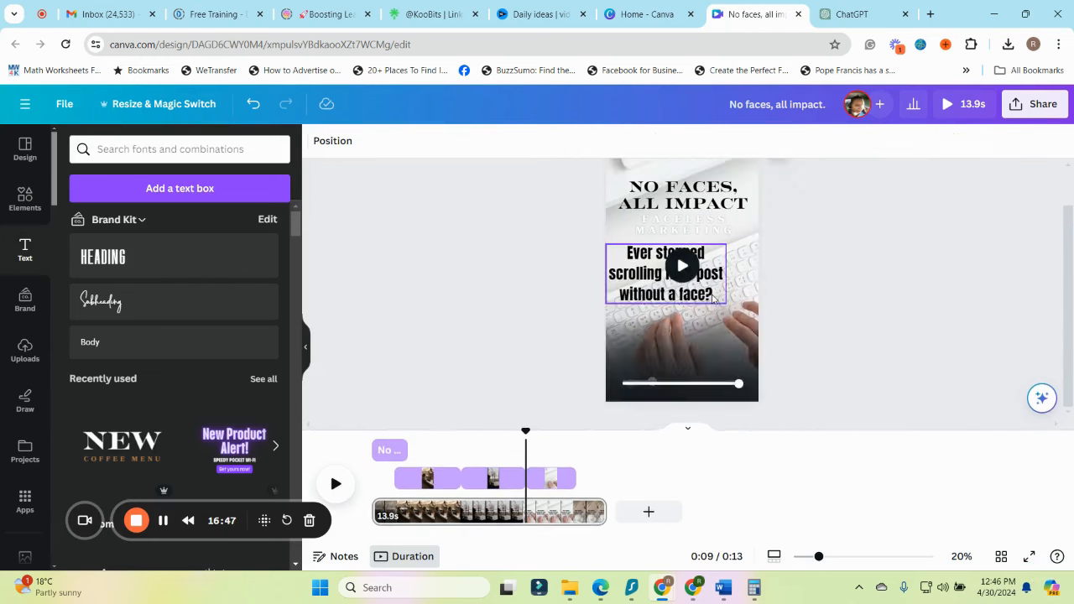
drag(707, 292, 724, 271)
drag(724, 271, 725, 272)
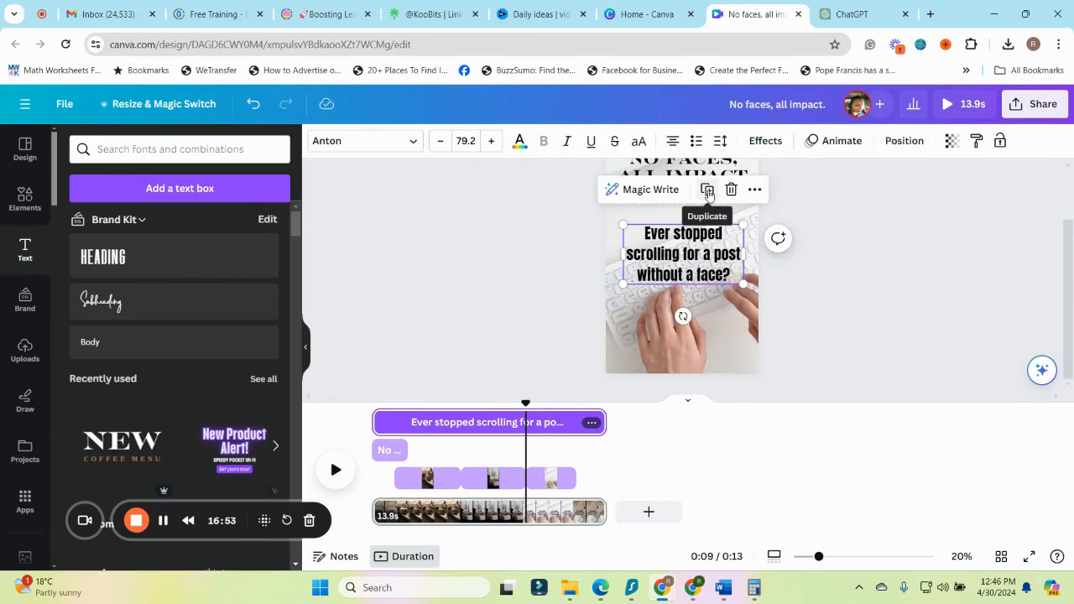
Duplicate the "Ever stopped scrolling" text below the original and replace its wording with "Welcome to faceless marketing, where stories take center stage." at size 58.5
click(707, 192)
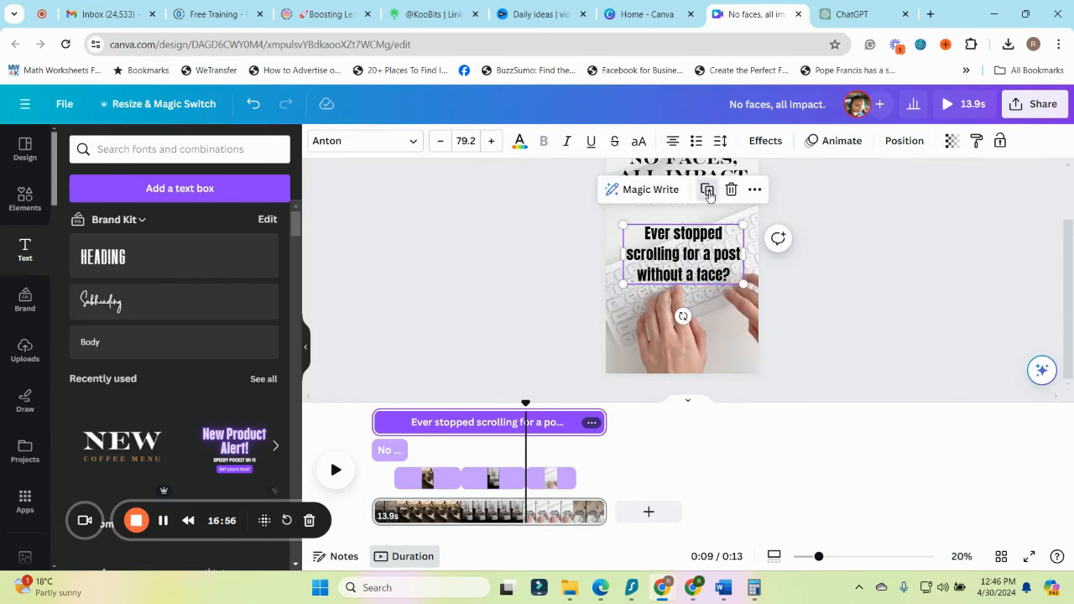
drag(701, 263, 694, 317)
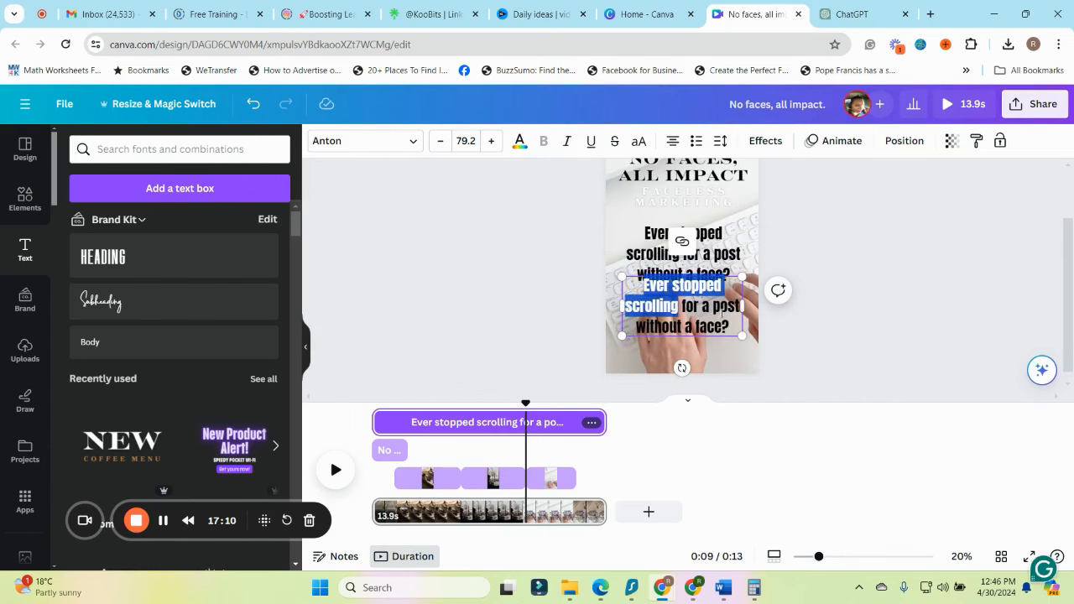
key(ctrl+a)
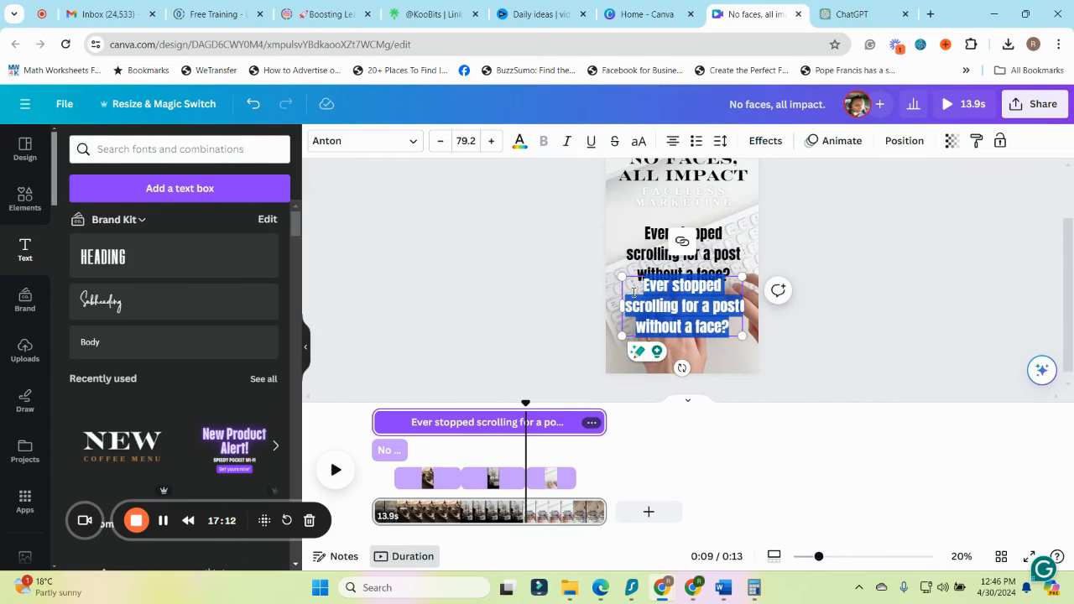
text(Welcome to faceless marketing, where stories take center stage.)
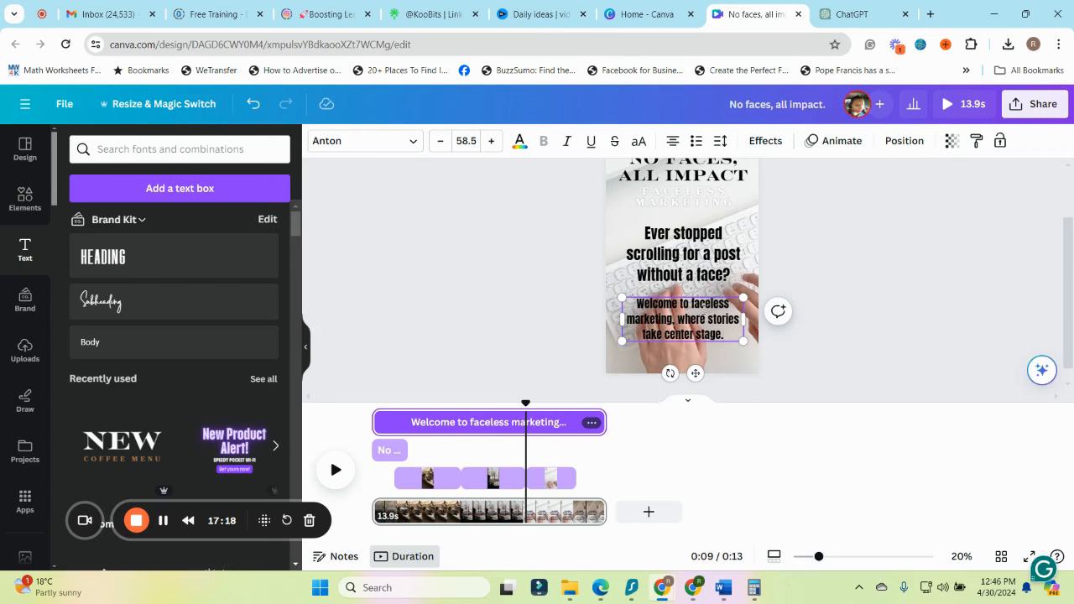
drag(695, 374, 695, 376)
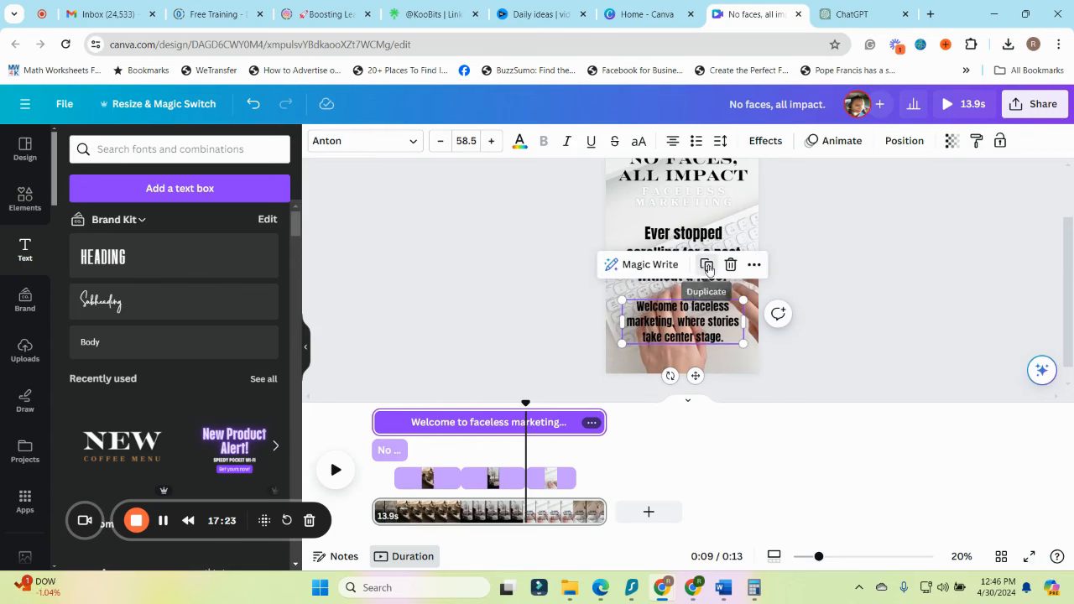
Duplicate the "Welcome" text under the title and replace its wording with "Join us as we explore the power of anonymity, where the focus shifts from faces to feelings."
click(707, 265)
drag(703, 322, 709, 184)
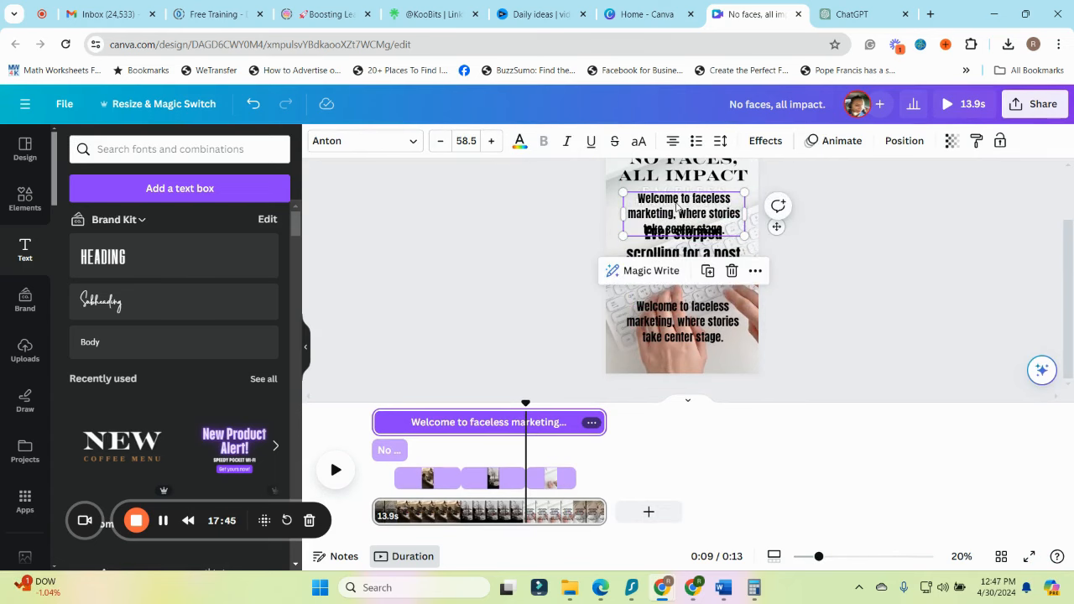
double_click(676, 210)
text(Join us as we explore the power of anonymity, where the focus shifts from faces to feelings.)
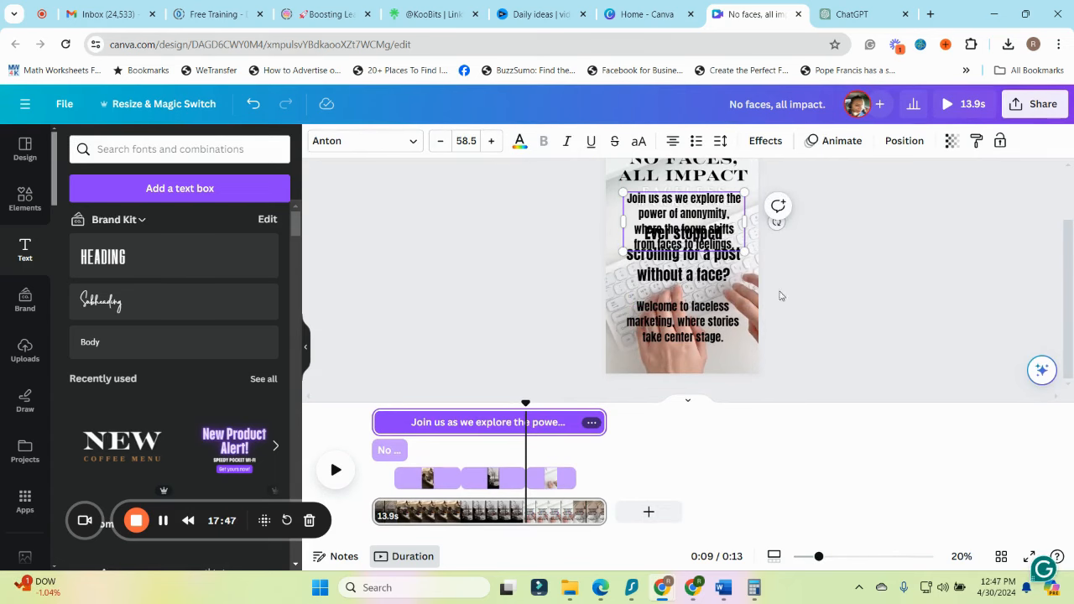
click(807, 306)
drag(708, 235, 705, 202)
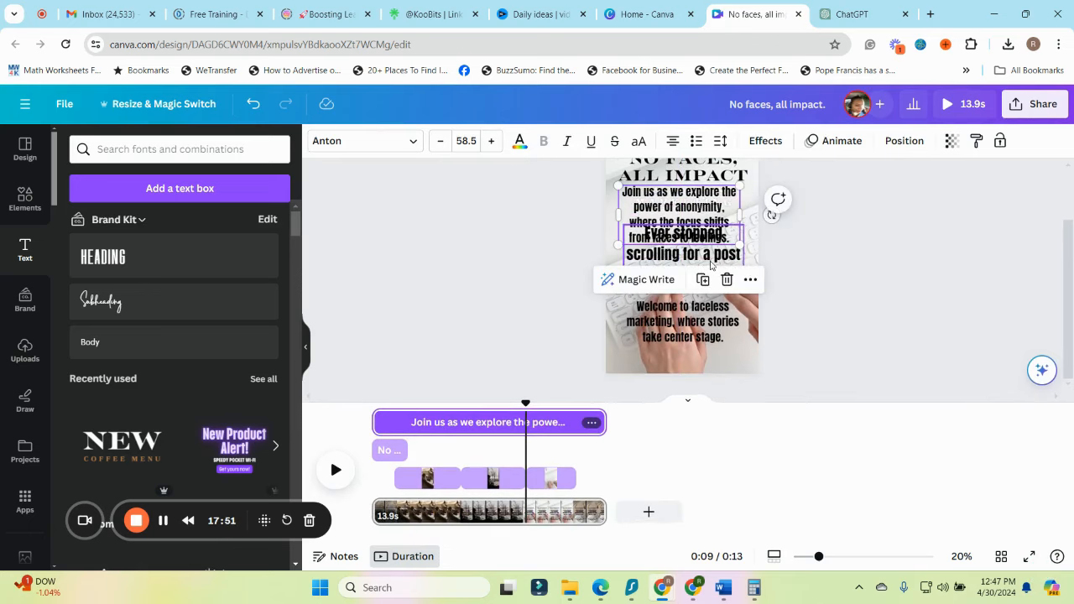
Nudge the "Ever stopped scrolling" text down the page and shorten its timing so it plays right after the opening title
drag(708, 260, 705, 273)
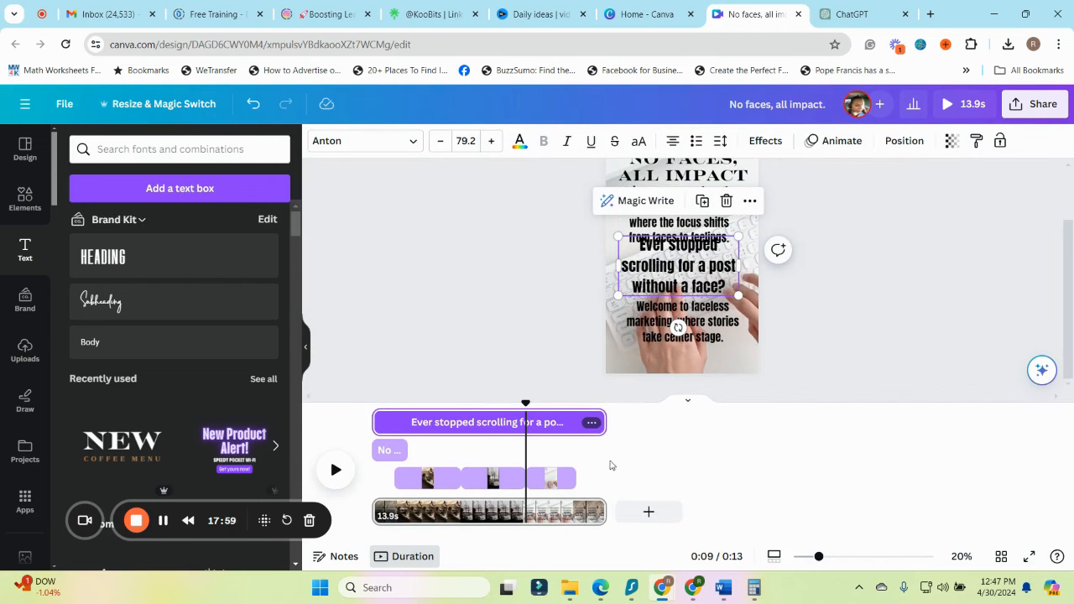
drag(603, 420, 409, 425)
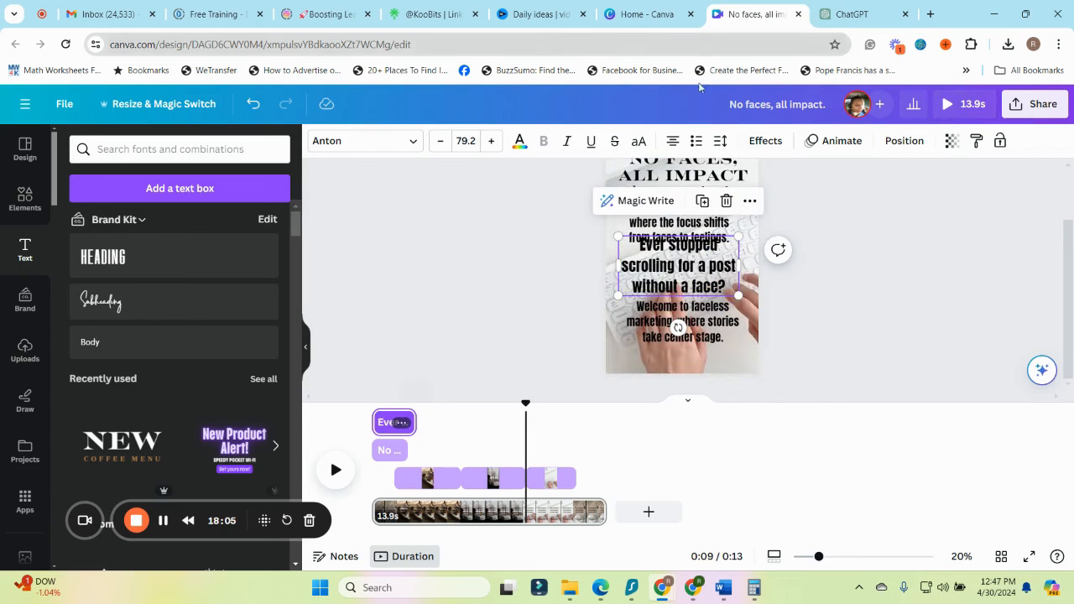
click(901, 140)
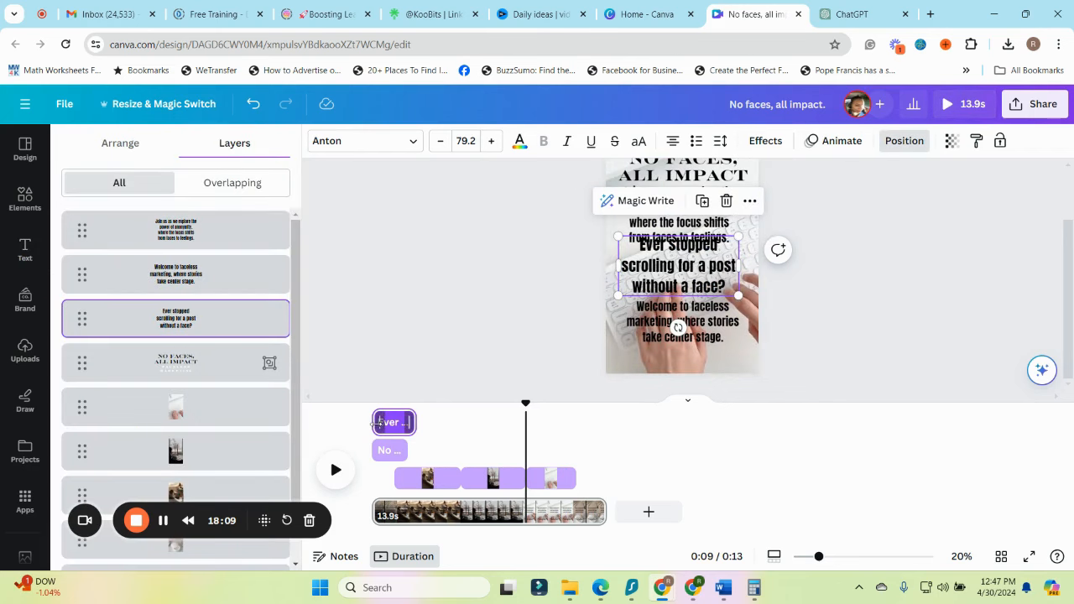
drag(375, 422, 423, 449)
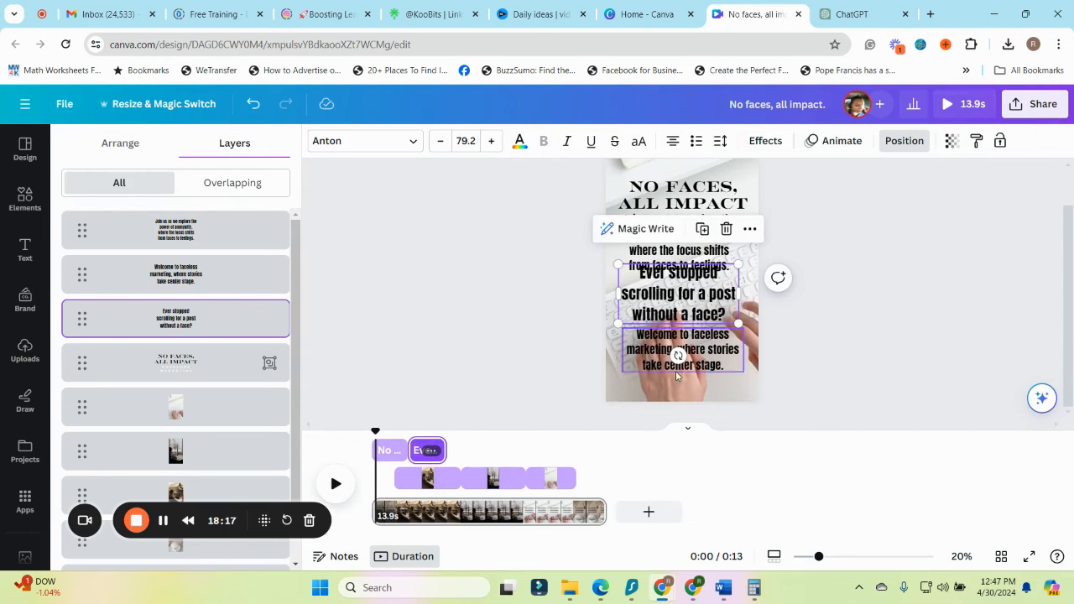
Trim the "Welcome to faceless marketing" text's timing to a short segment directly after the "Ever stopped scrolling" text
click(712, 357)
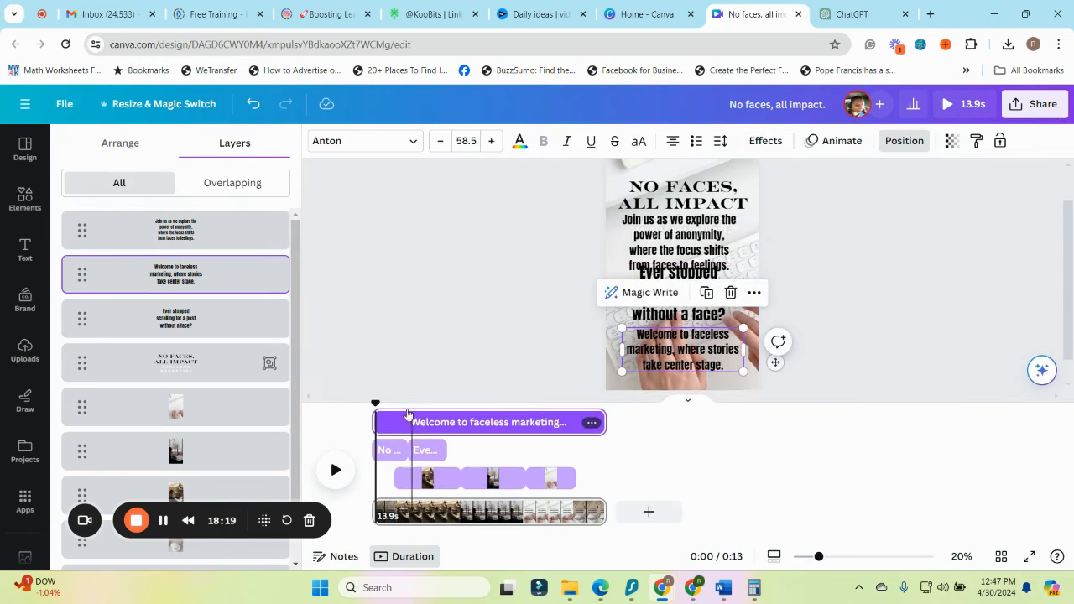
drag(377, 422, 439, 445)
drag(605, 422, 551, 422)
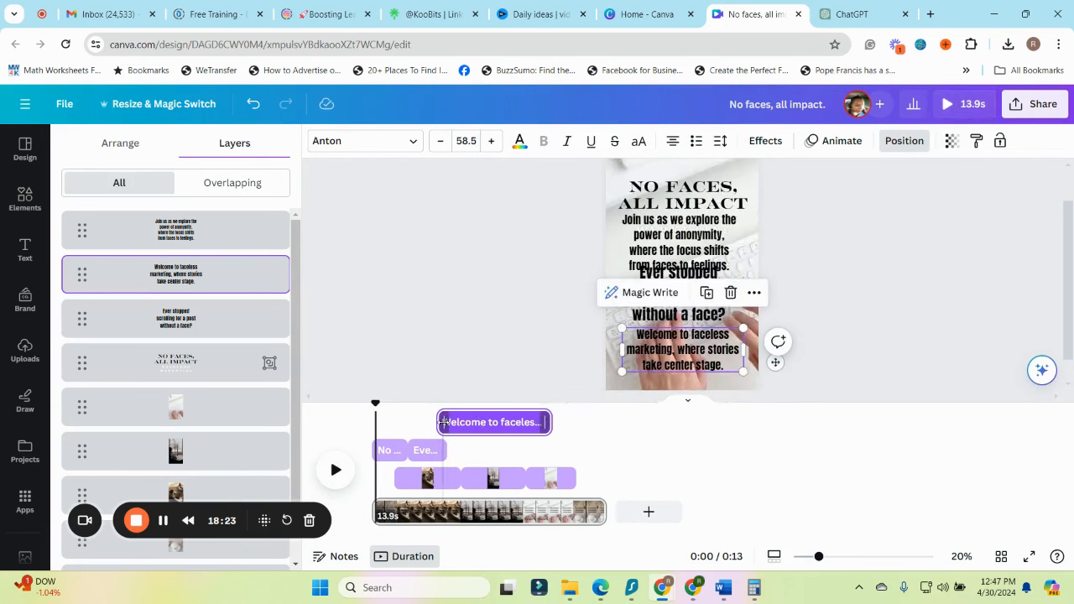
drag(445, 422, 456, 449)
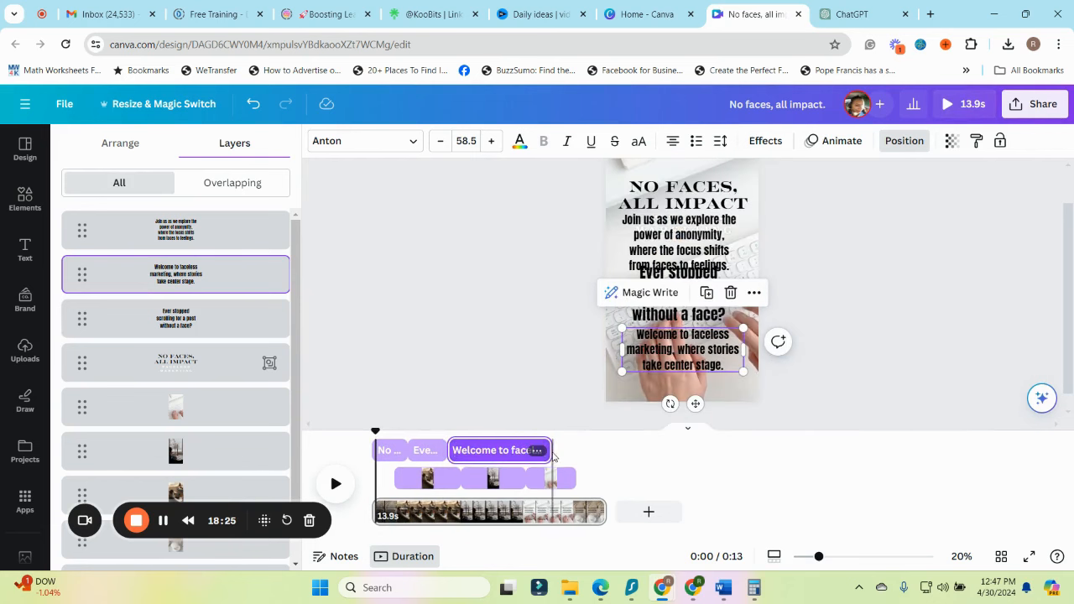
drag(552, 456, 491, 449)
Start the "Join us" text at about 8 seconds and shift the "Welcome" and "Ever stopped" segments later to lead up to it
click(688, 239)
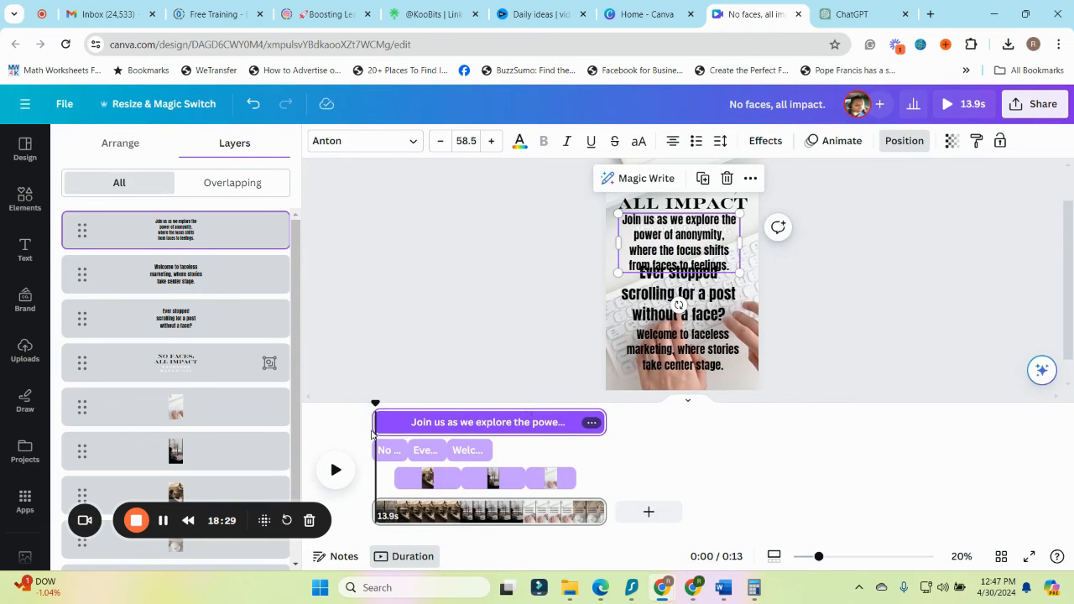
drag(372, 433, 507, 437)
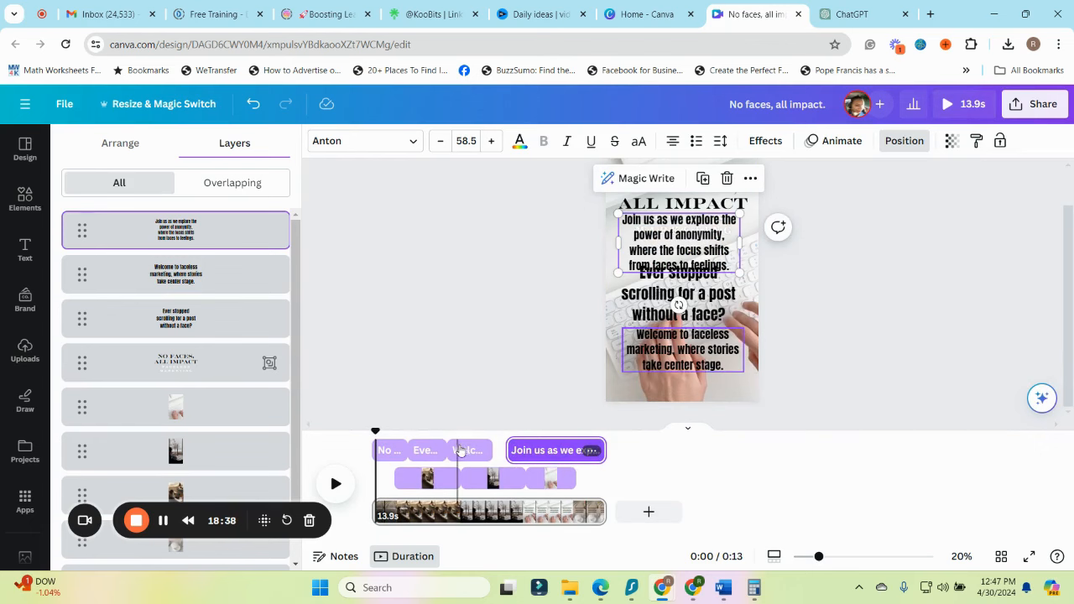
drag(468, 453, 482, 452)
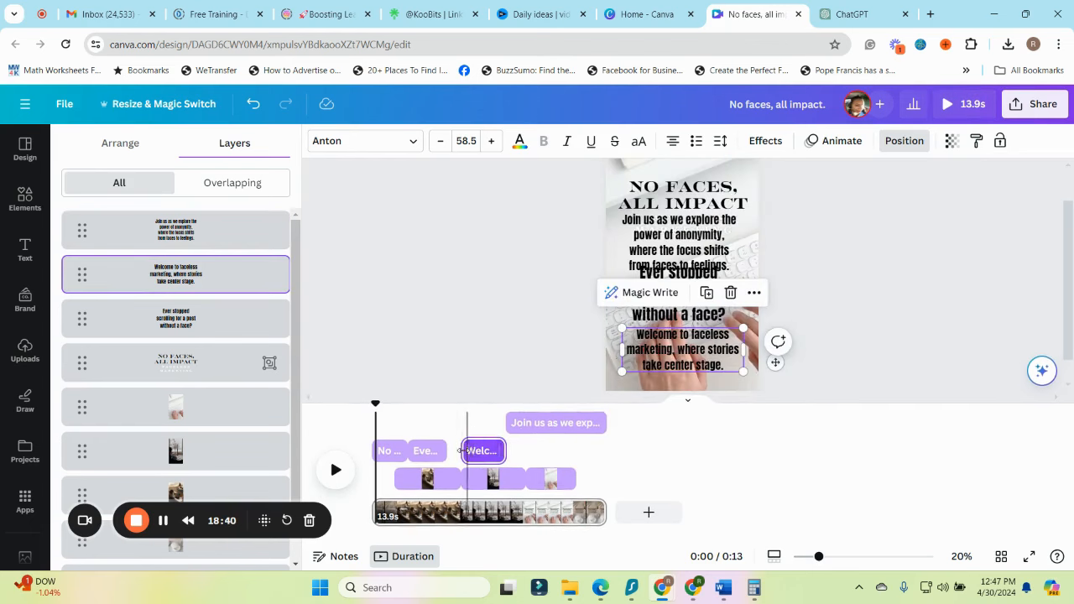
click(509, 422)
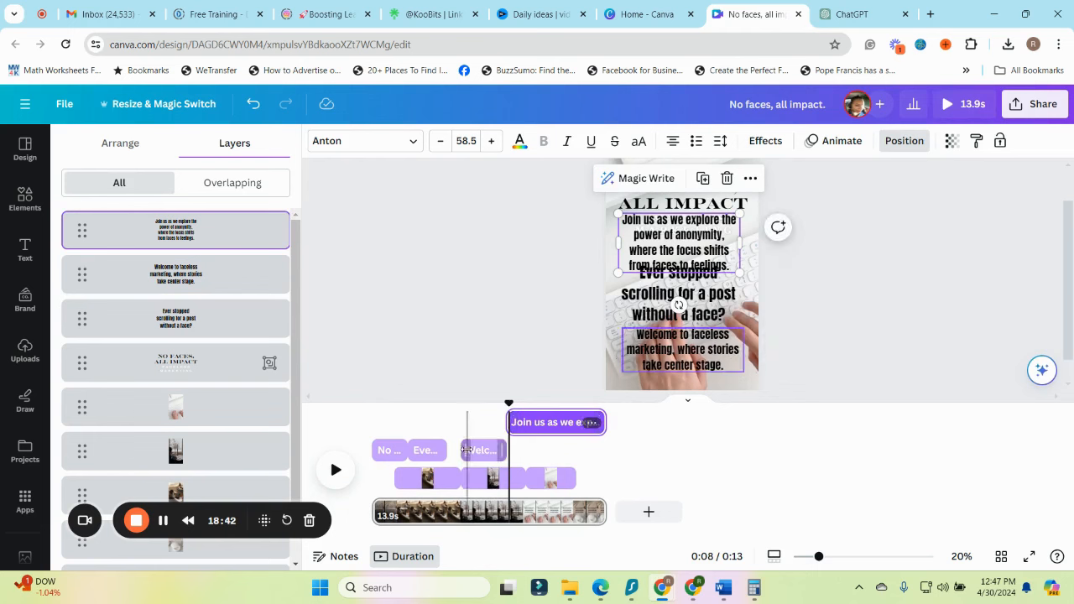
drag(460, 450, 500, 453)
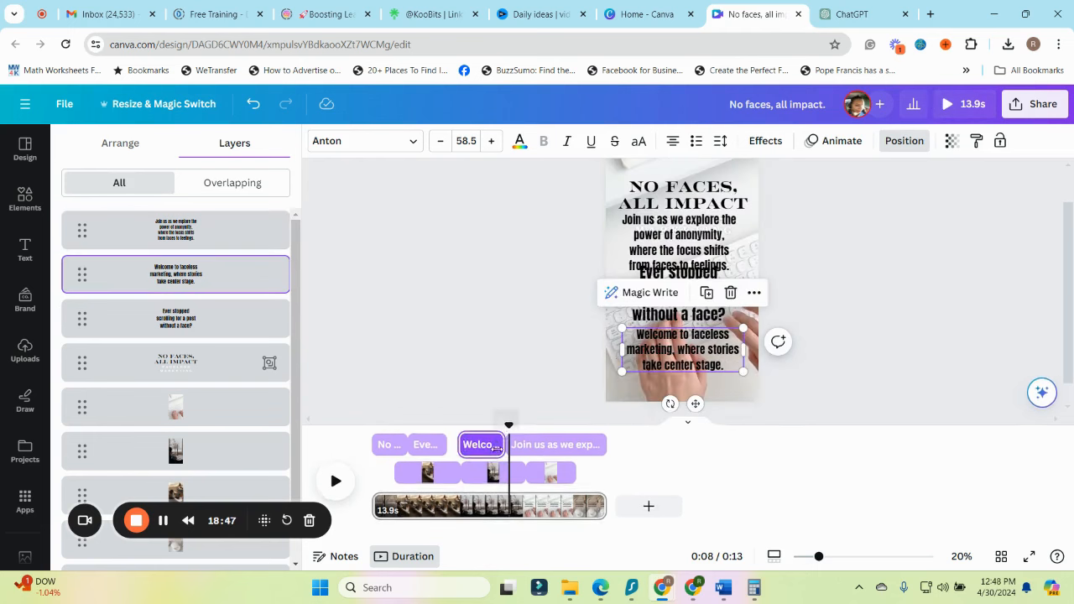
click(433, 453)
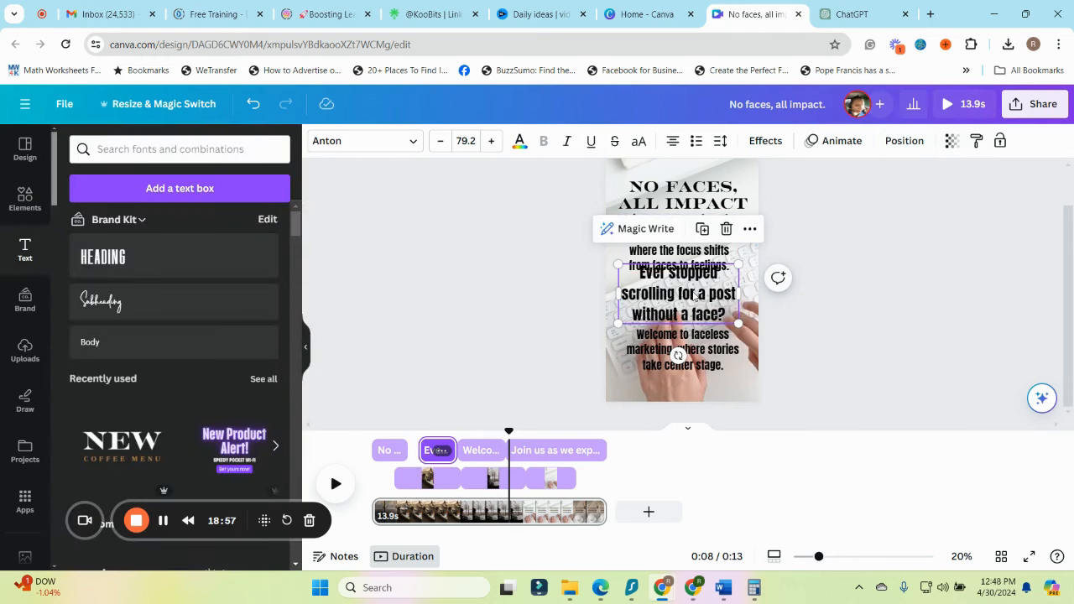
Move the "Ever stopped" and "Welcome" texts up beneath the title and the "Join us" text down below them
mouse_move(695, 295)
mouse_down()
mouse_move(690, 273)
mouse_move(675, 312)
mouse_move(681, 289)
mouse_up()
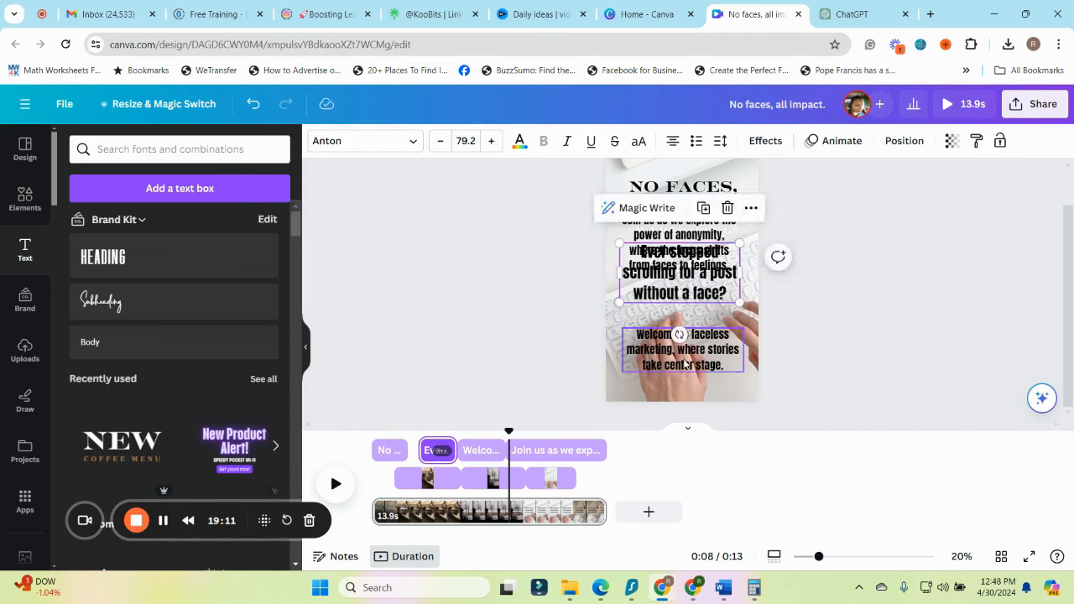
drag(685, 362, 677, 286)
drag(692, 232, 693, 330)
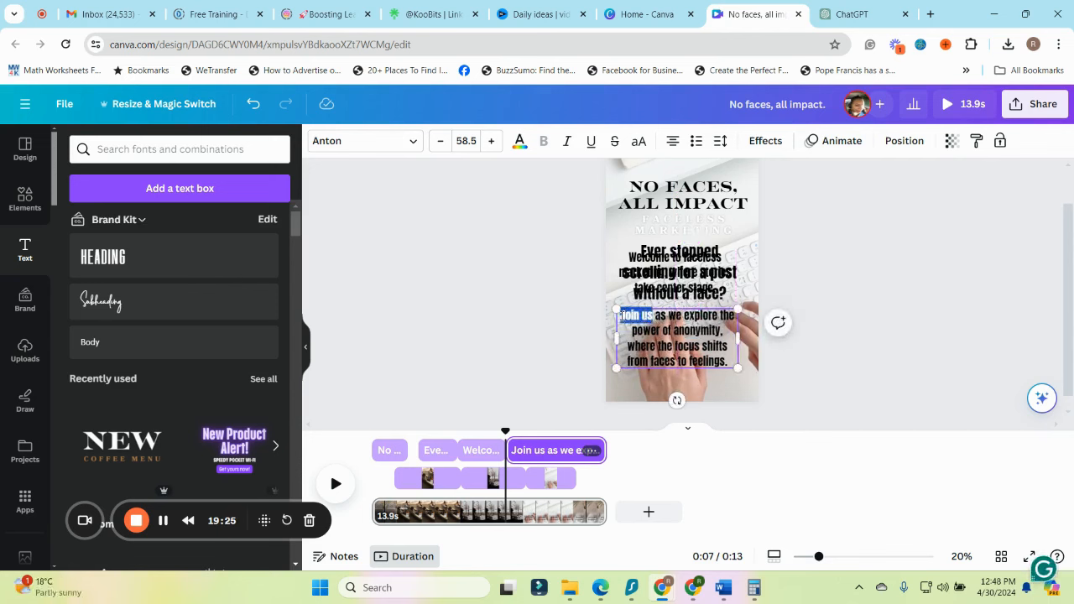
Colour the words "Join us" red in the "Join us as we explore" text
click(521, 140)
click(859, 322)
click(898, 320)
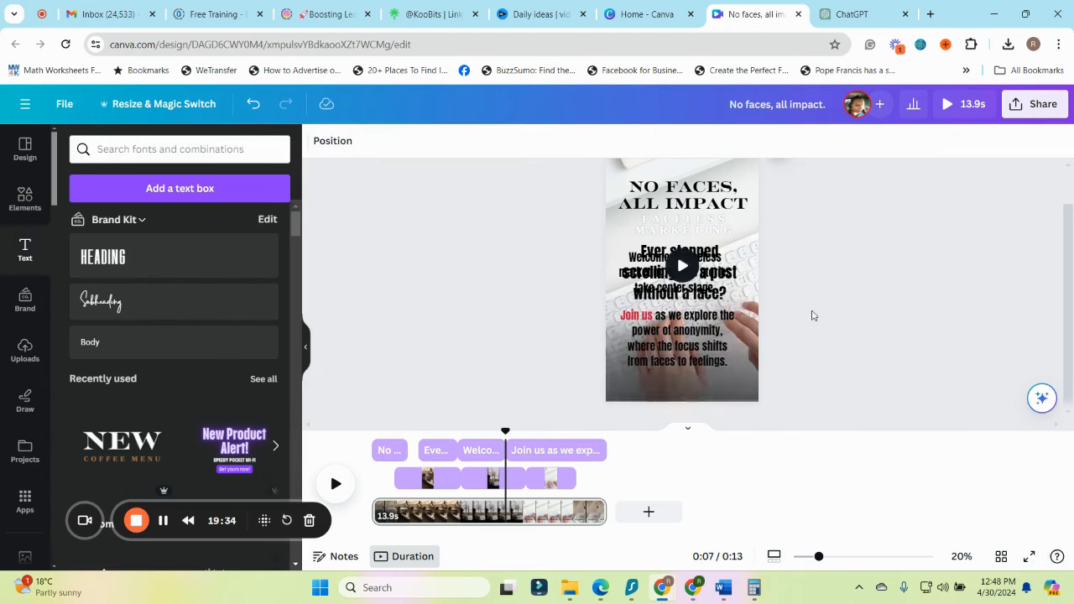
Scale the "Join us" text up to size 70.7 and centre it horizontally on the page
click(733, 363)
drag(737, 368, 765, 381)
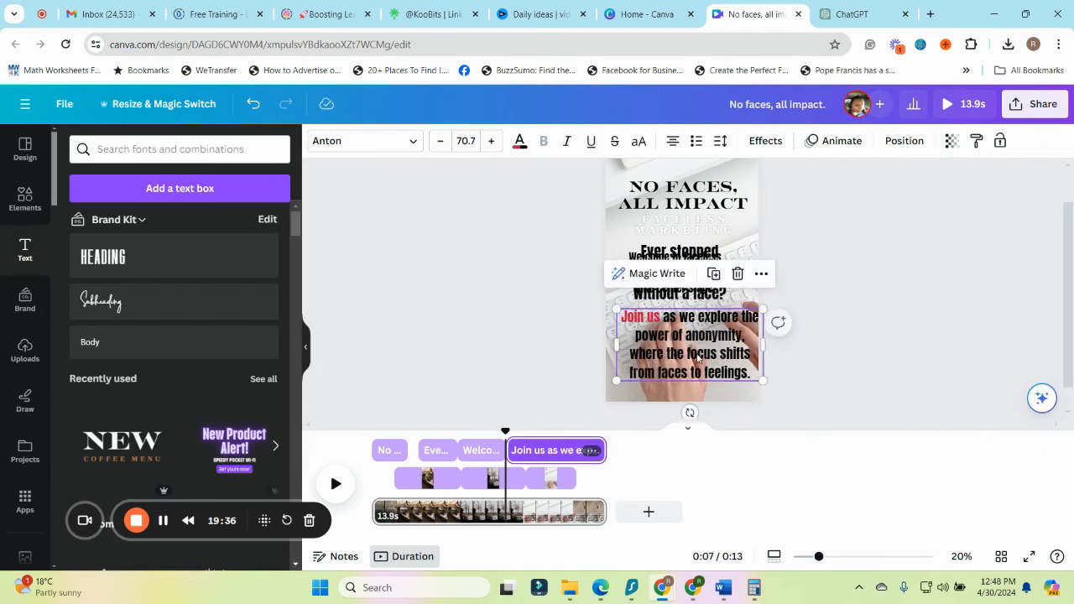
drag(698, 354, 687, 346)
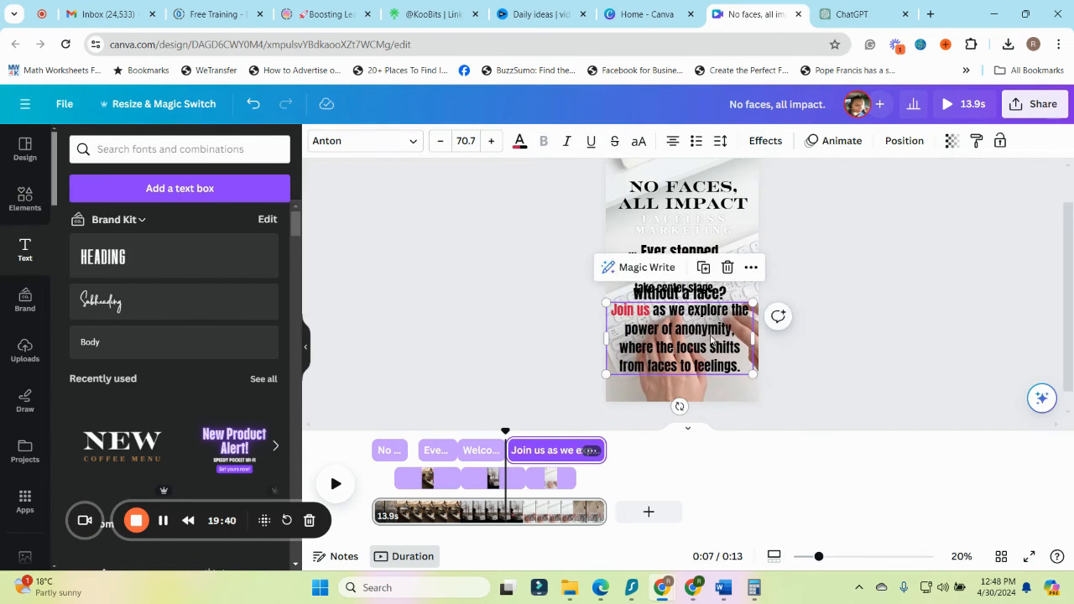
Scrub through the video from the start and trim the "Join us" text to begin at about 9 seconds
click(904, 142)
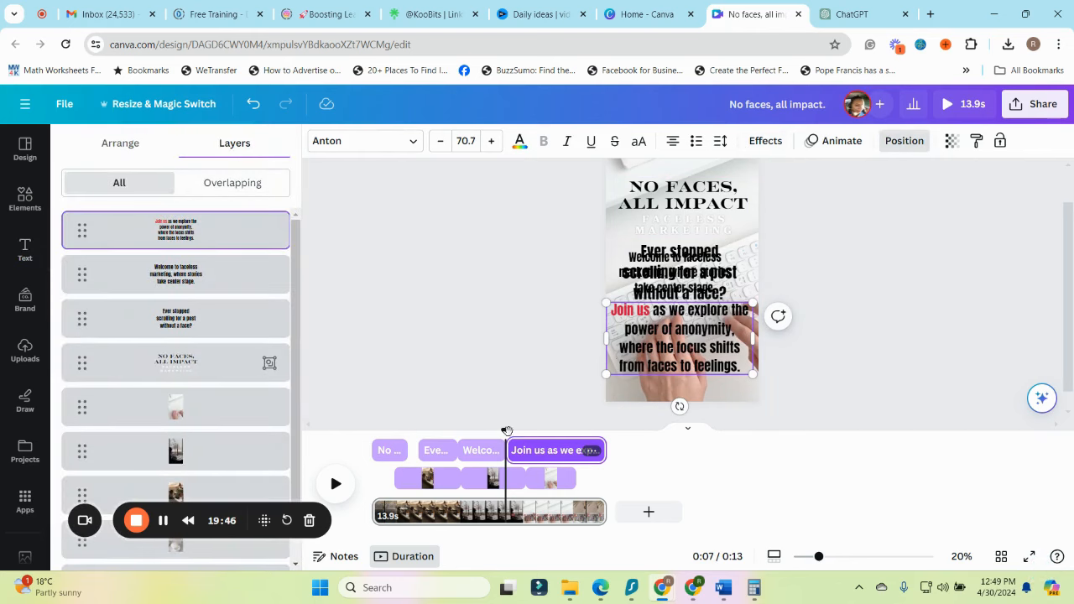
drag(505, 431, 369, 440)
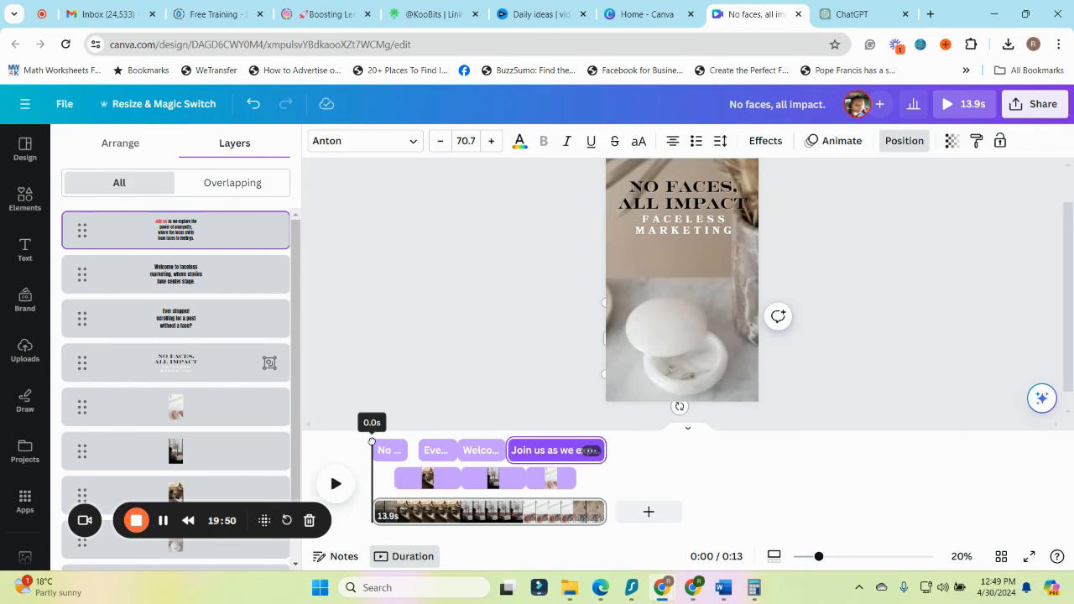
drag(372, 442, 374, 442)
drag(374, 432, 501, 490)
drag(509, 451, 475, 447)
Change the "Ever stopped scrolling" and "Welcome to faceless marketing" texts to white
click(436, 451)
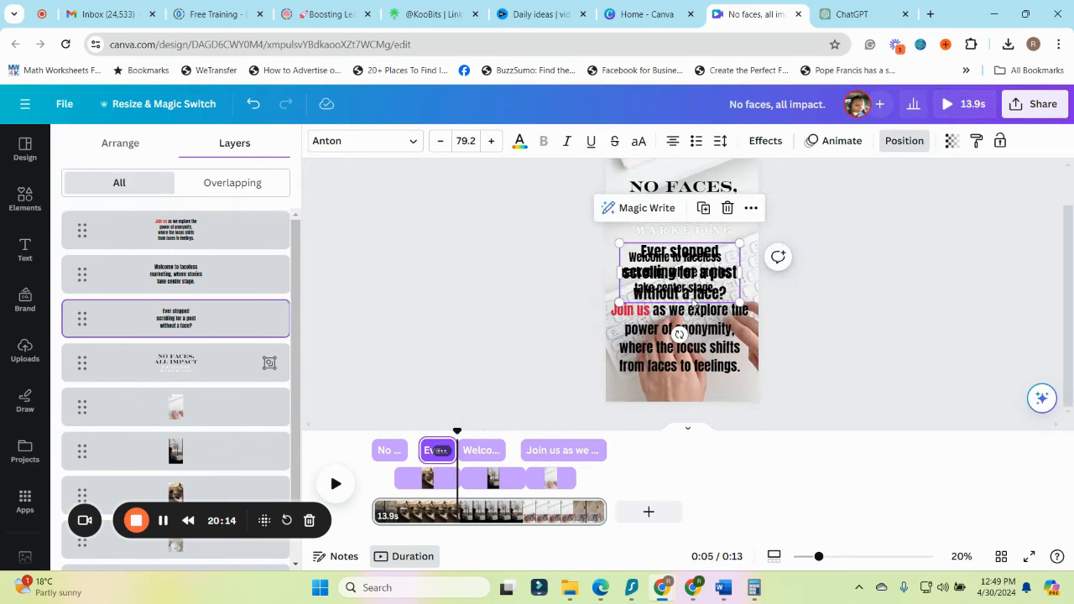
click(519, 141)
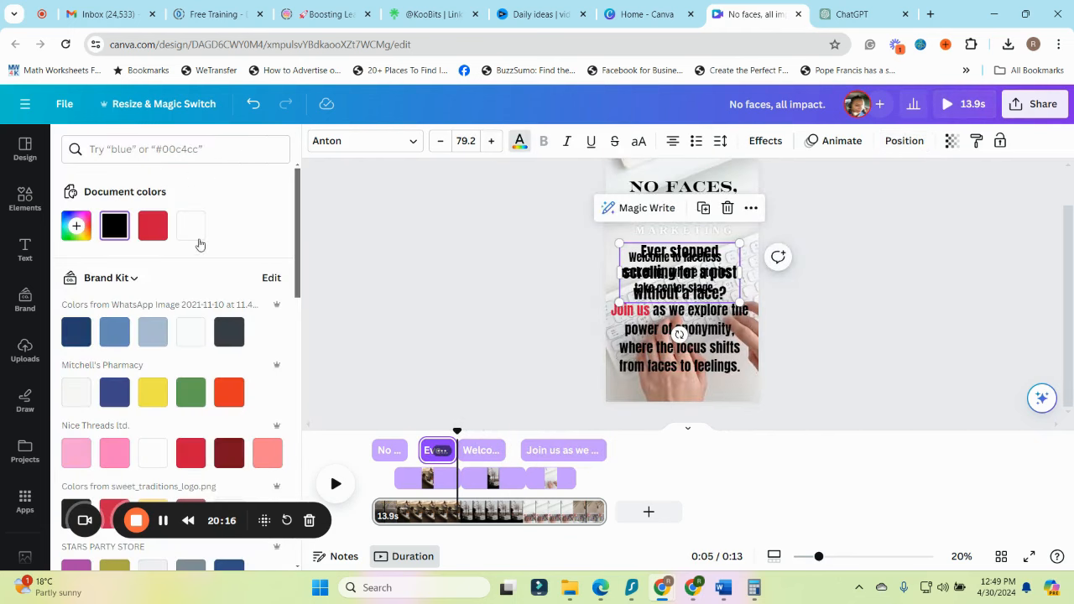
click(191, 225)
click(691, 292)
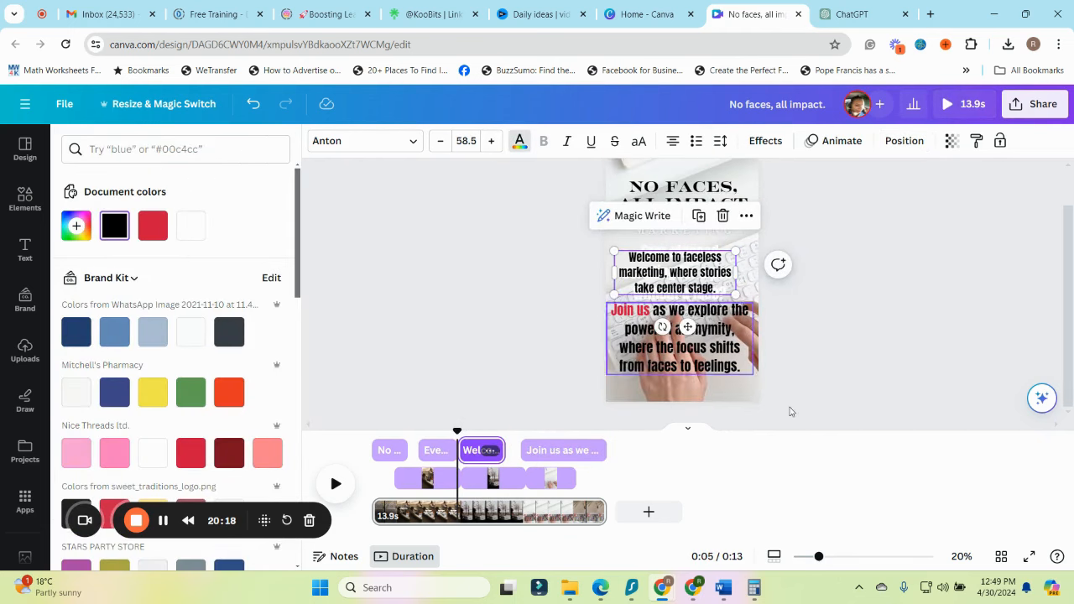
click(191, 225)
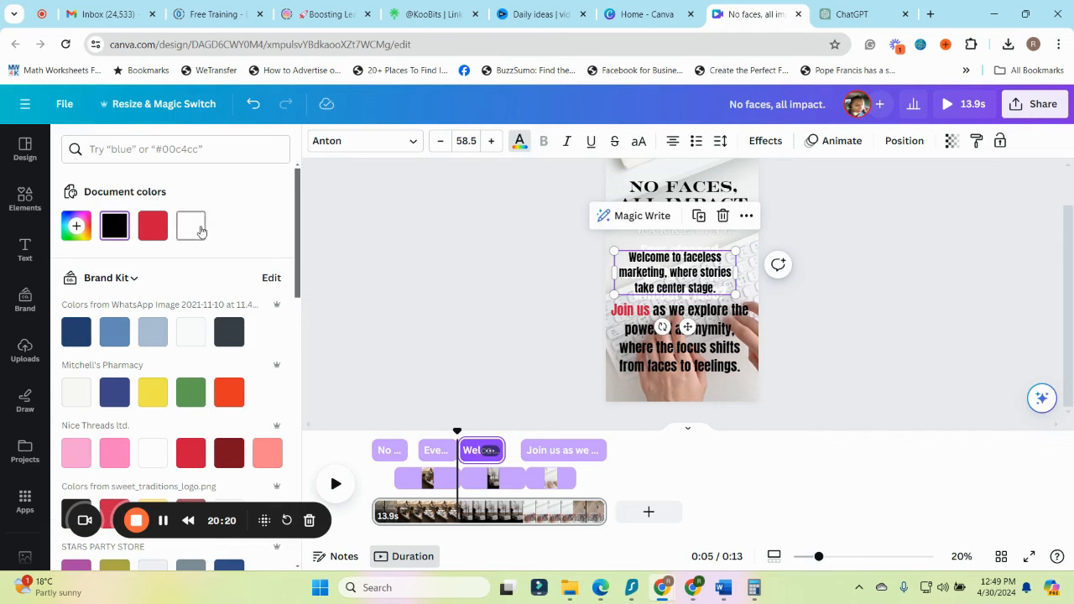
Enlarge the "Welcome to faceless marketing" text to size 90.6 and fit its box to the page's width
mouse_move(457, 433)
mouse_down()
mouse_move(412, 430)
mouse_move(465, 448)
mouse_up()
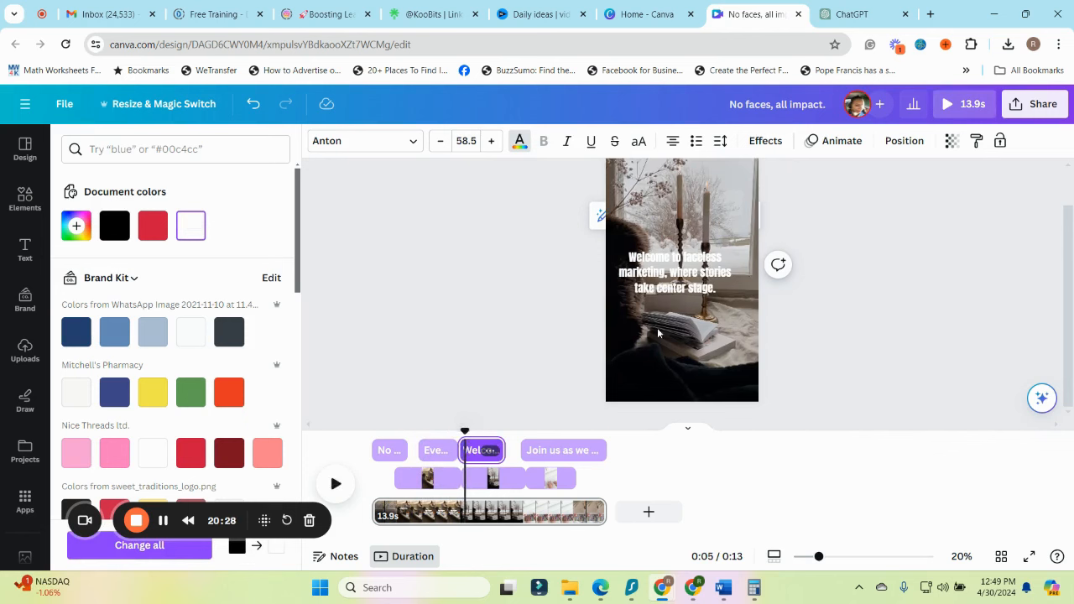
click(683, 287)
drag(735, 296, 762, 304)
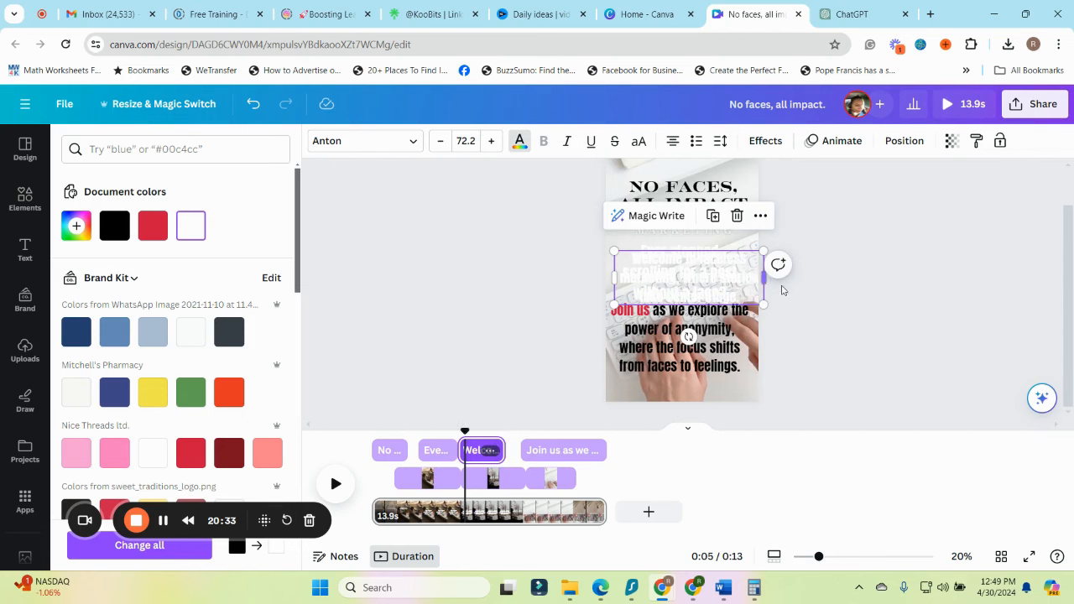
drag(765, 278, 738, 279)
drag(614, 250, 602, 238)
drag(750, 326, 760, 329)
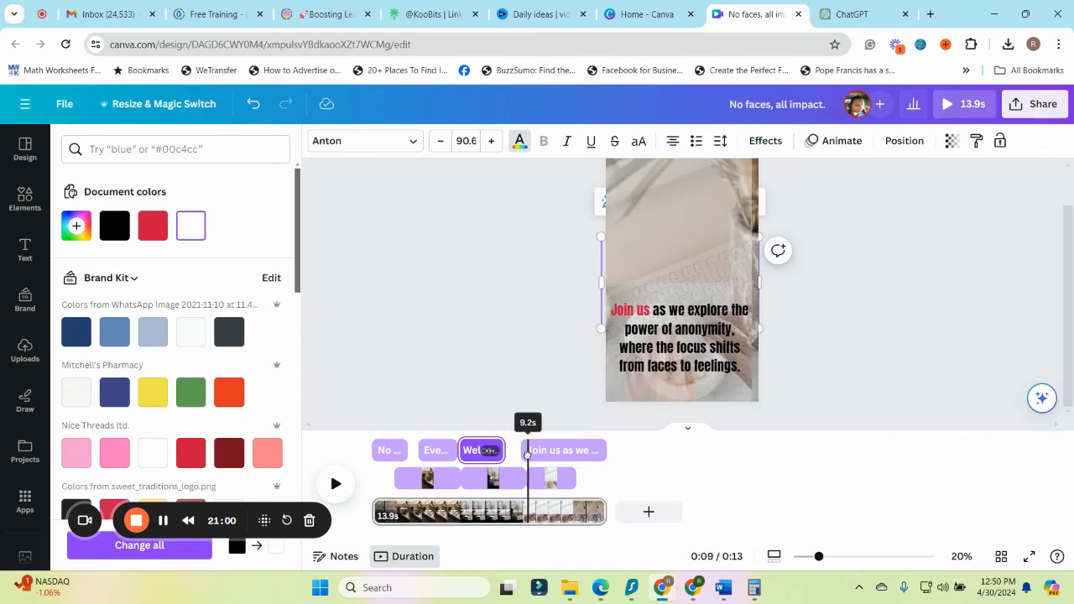
Move the "Join us" text up to the middle of the page
click(716, 344)
drag(715, 344, 716, 269)
scroll(794, 386, up, 1)
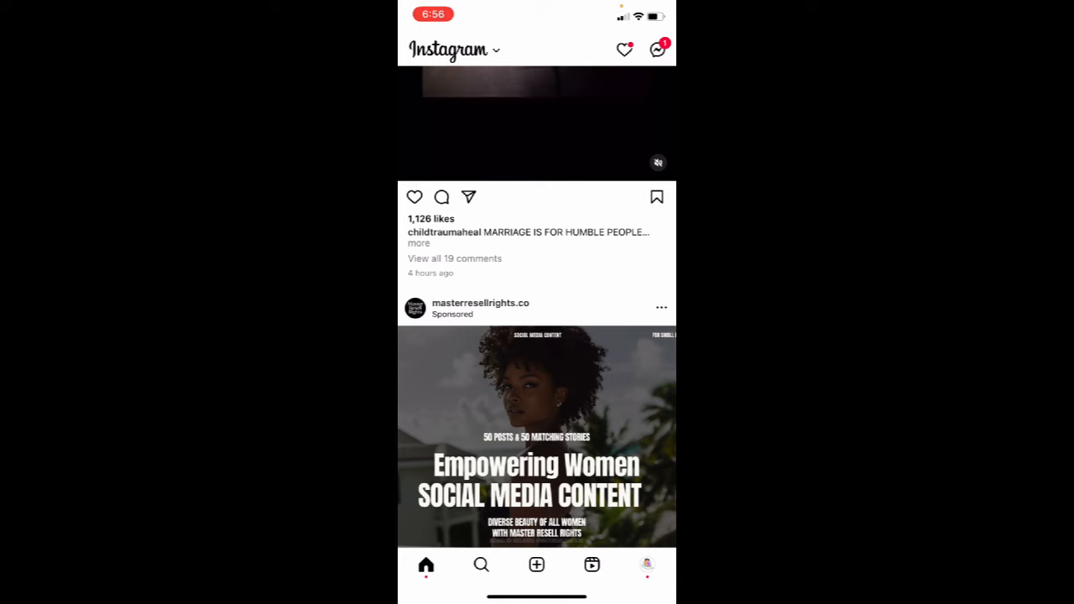
Switch to Instagram on the phone and start a new reel with the graduation cake photo
click(537, 564)
click(664, 196)
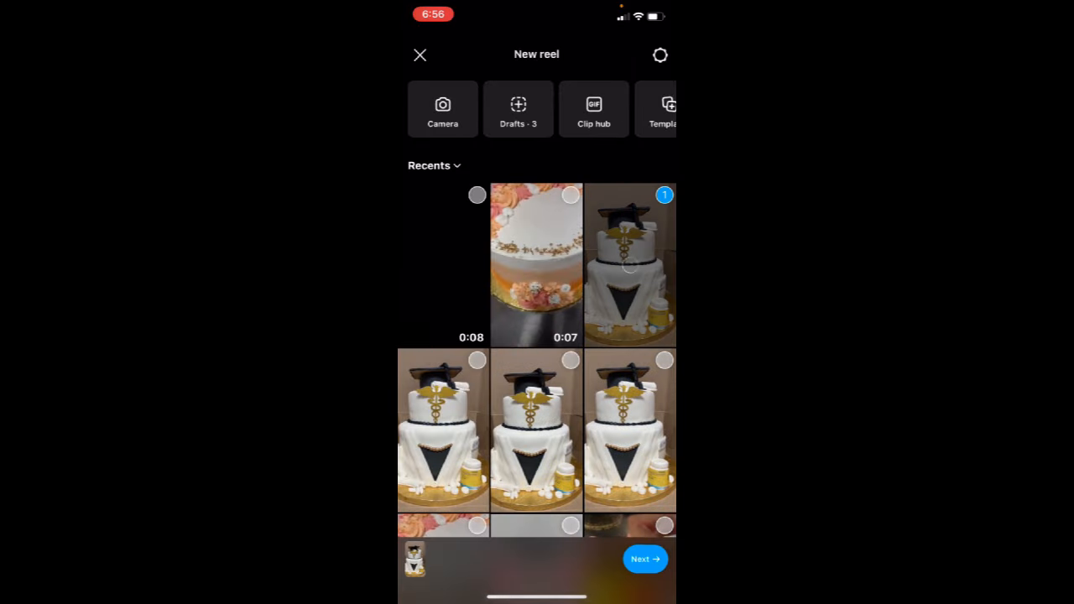
click(646, 558)
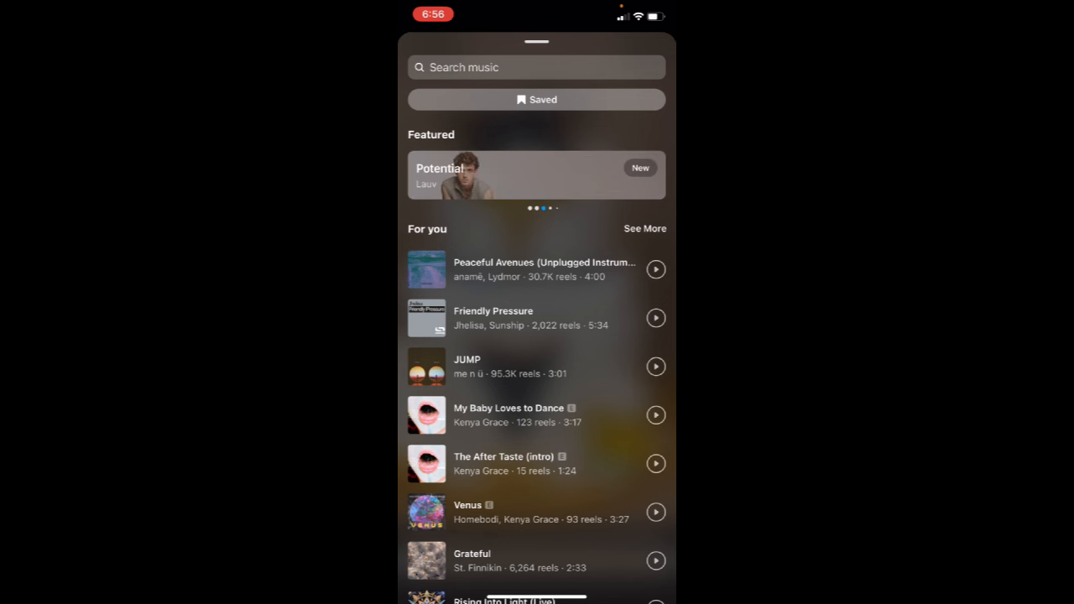
Browse the For you and New releases music lists for a track to use
scroll(537, 360, down, 3)
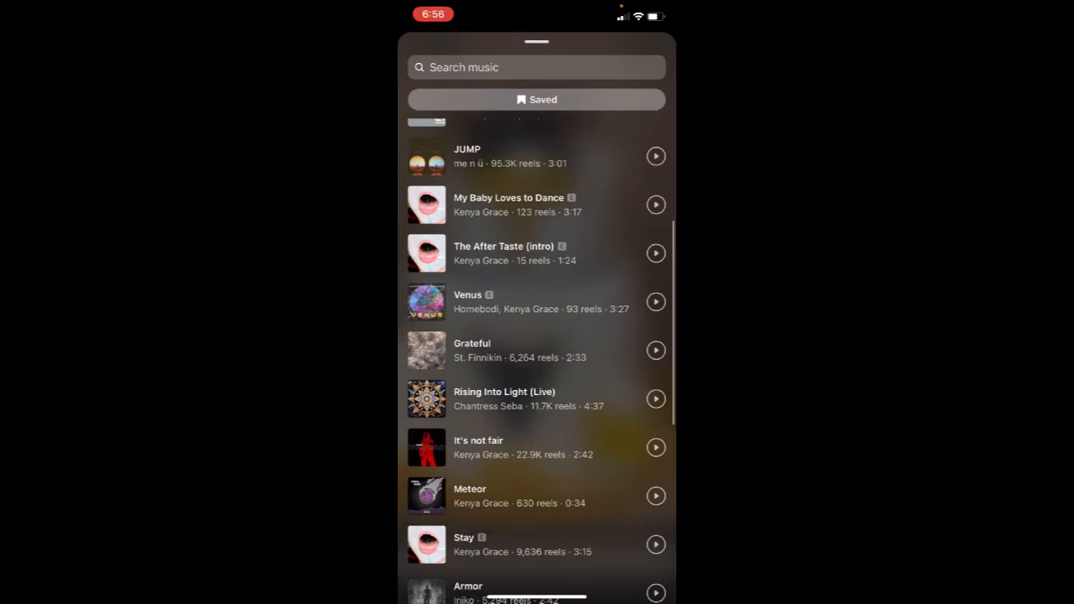
scroll(537, 361, up, 2)
scroll(537, 360, down, 3)
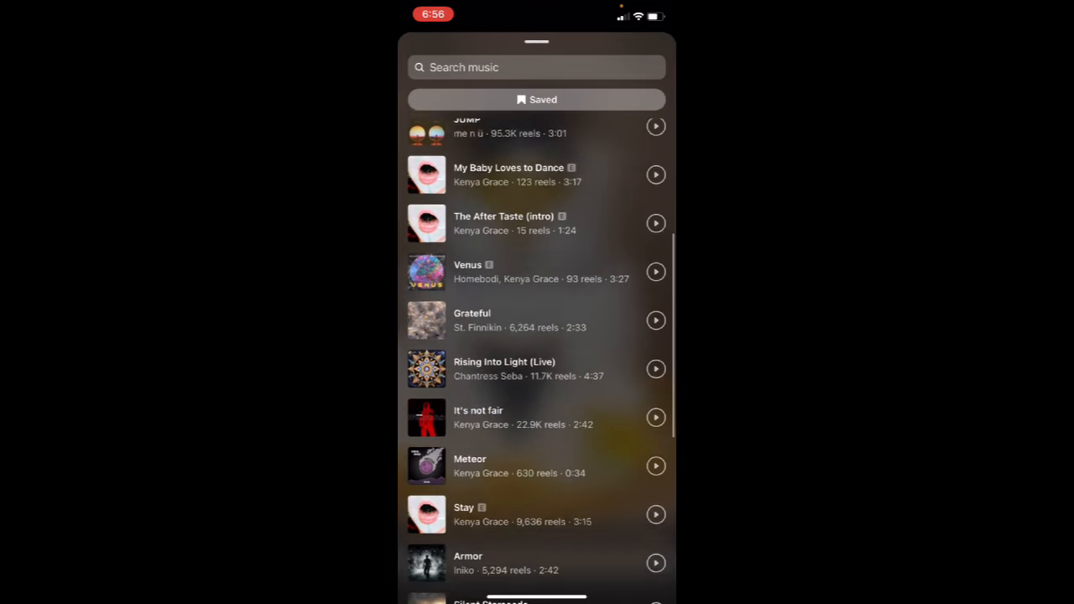
scroll(537, 361, down, 2)
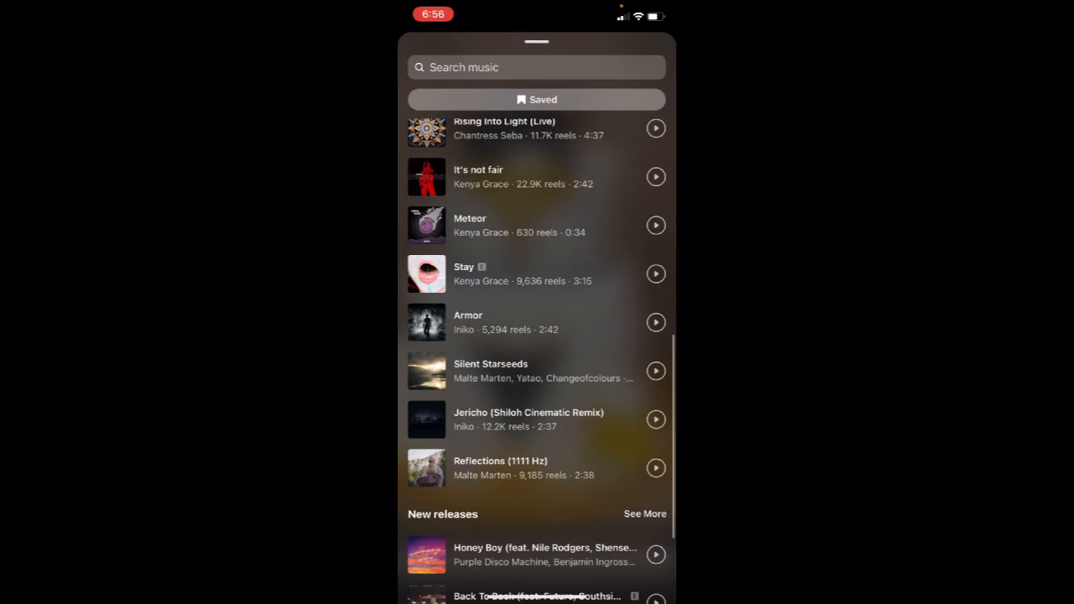
scroll(537, 352, down, 2)
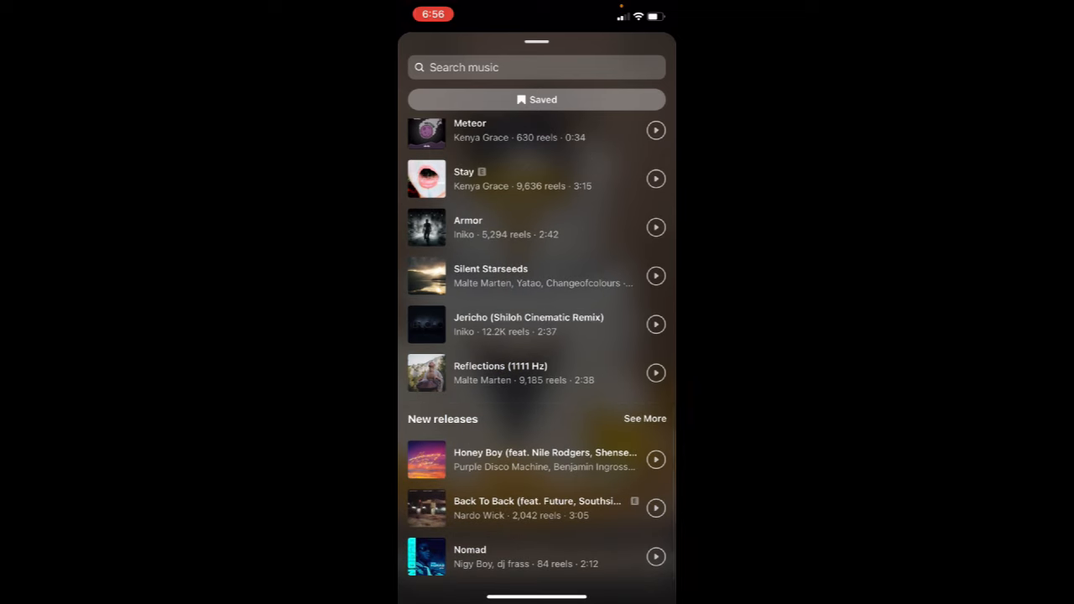
click(644, 418)
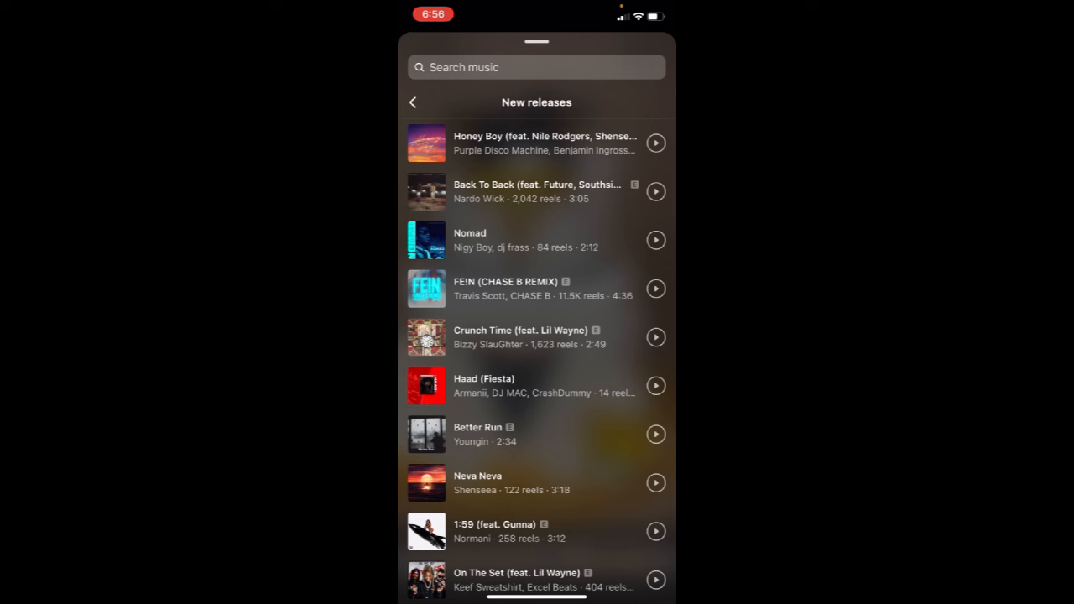
scroll(537, 352, down, 4)
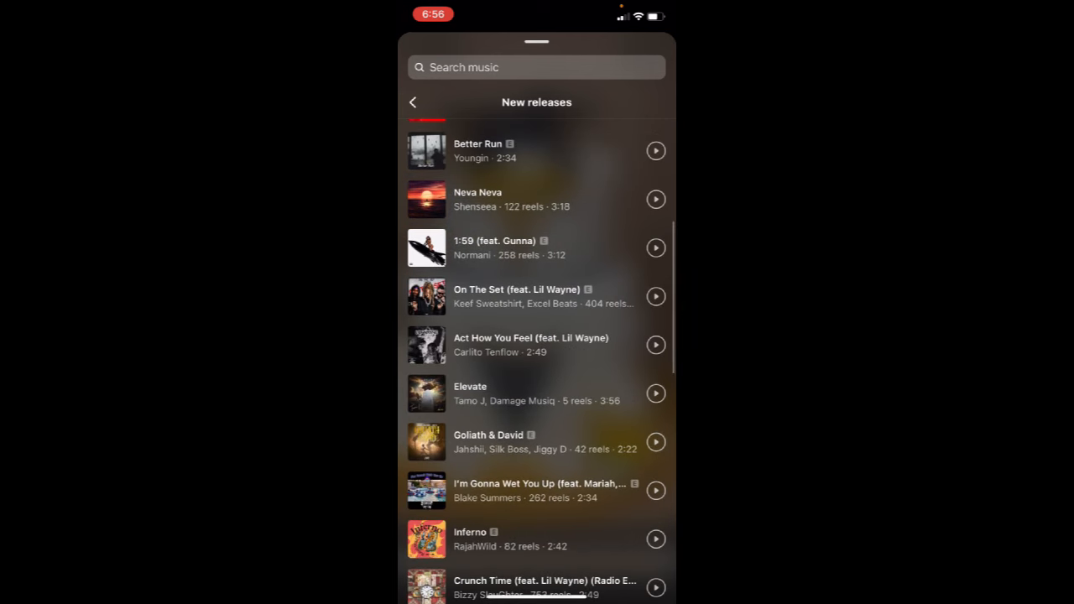
click(412, 102)
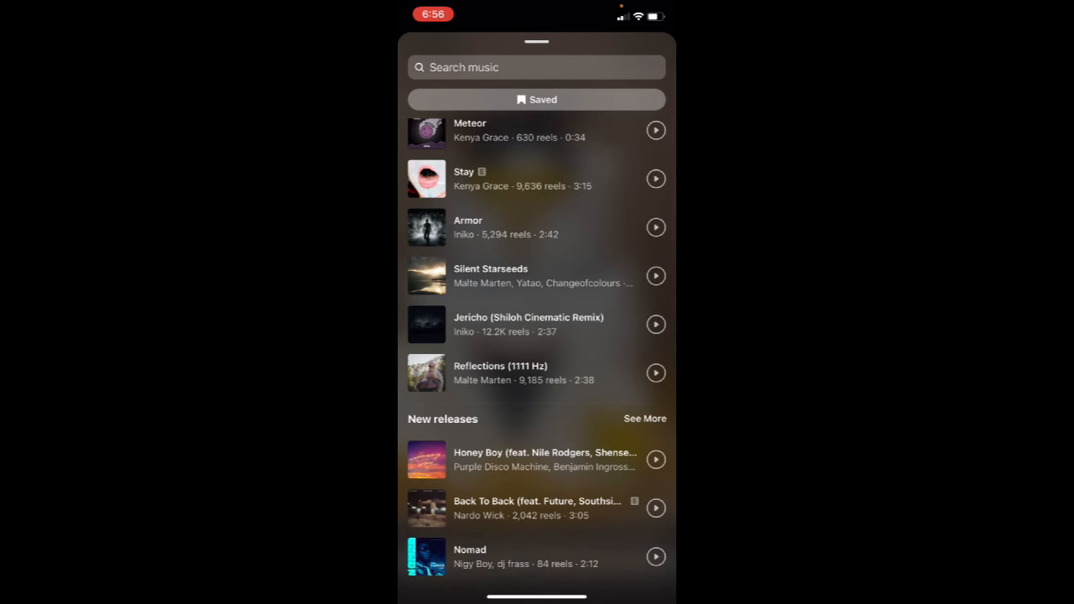
scroll(537, 353, up, 4)
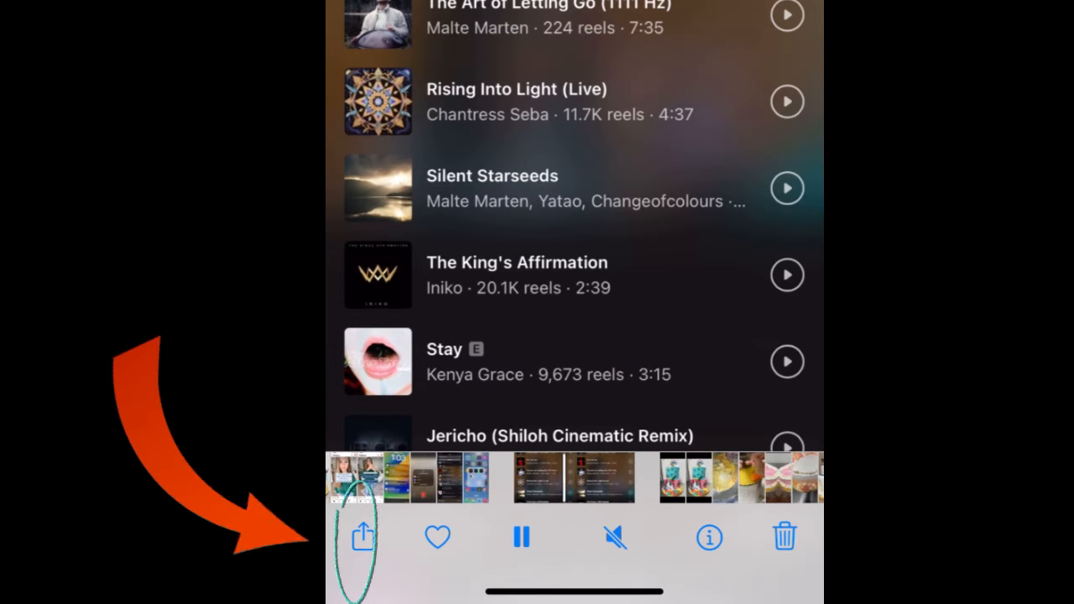
Open the sharing options for the screen recording of the music list in the phone's photo gallery
click(363, 535)
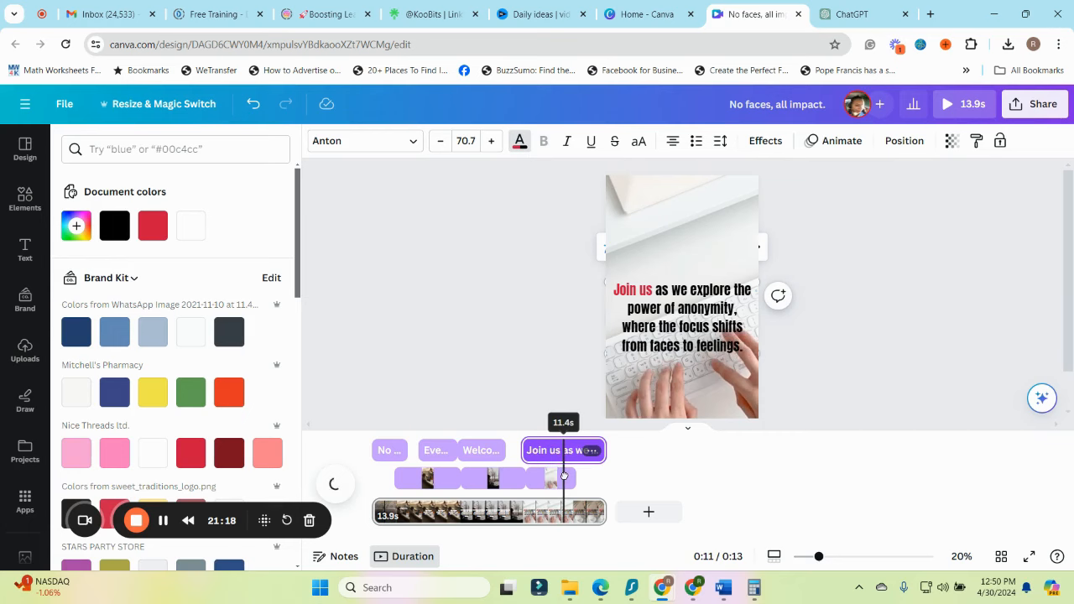
Rewind the Canva timeline, switch to WhatsApp Web, and download the shared audio file and the screen-recording video
drag(560, 465, 374, 466)
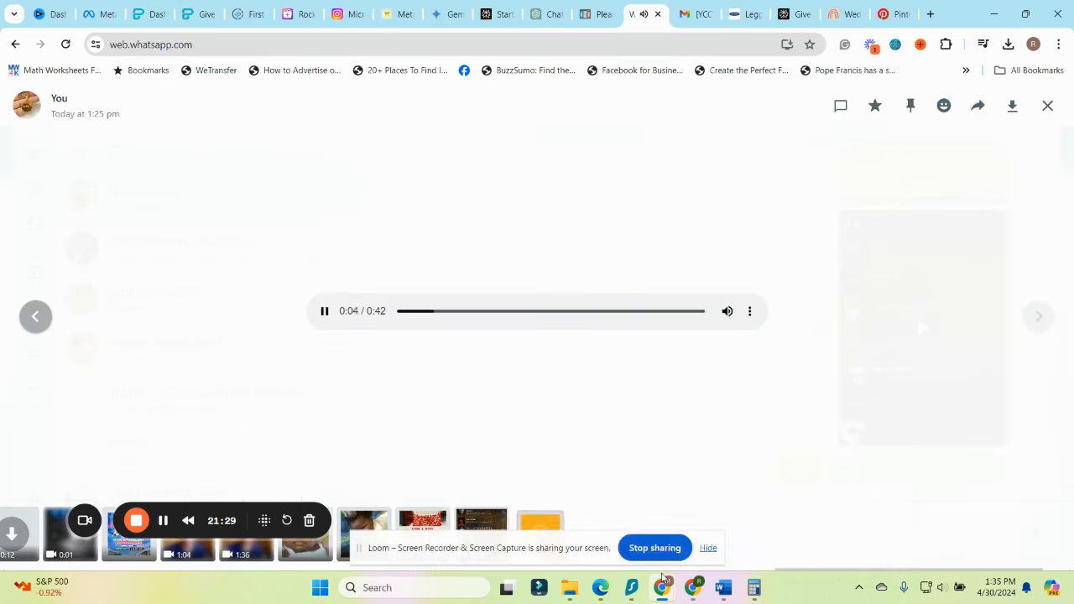
mouse_move(662, 588)
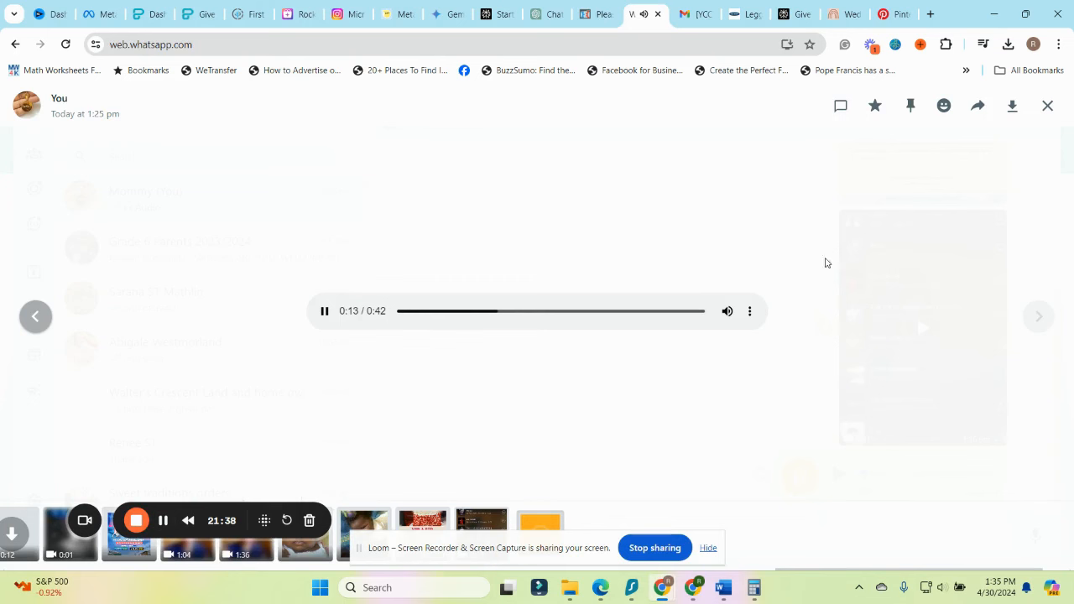
click(708, 547)
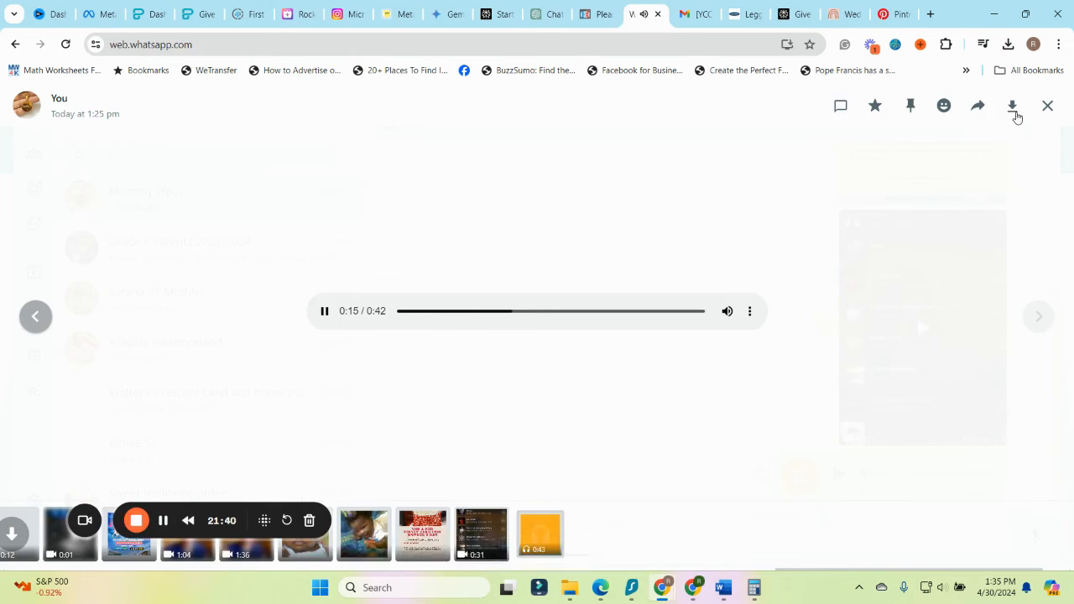
click(1013, 110)
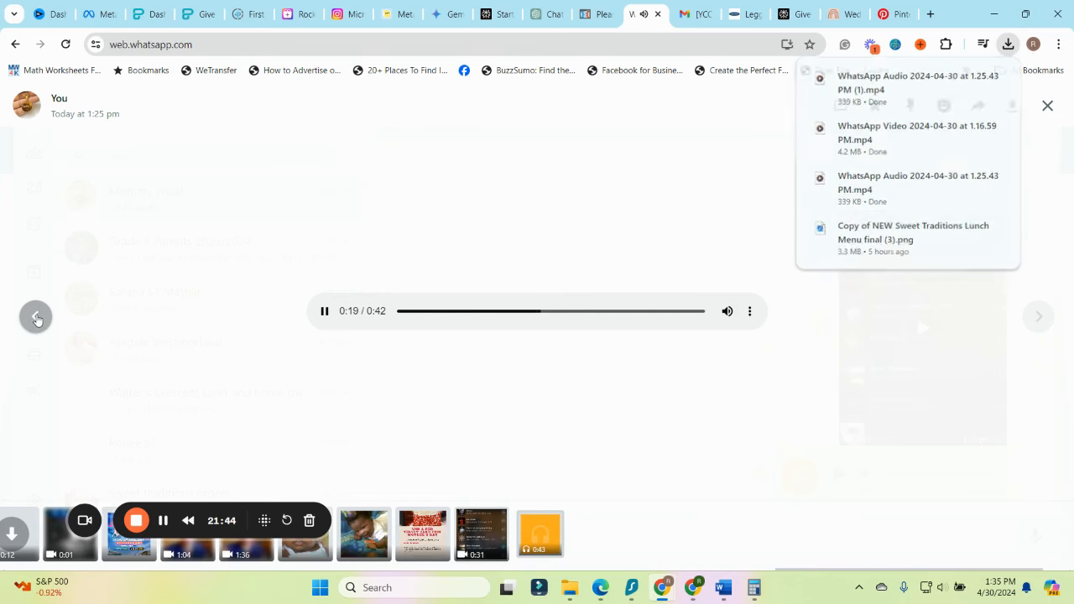
click(35, 317)
click(1011, 108)
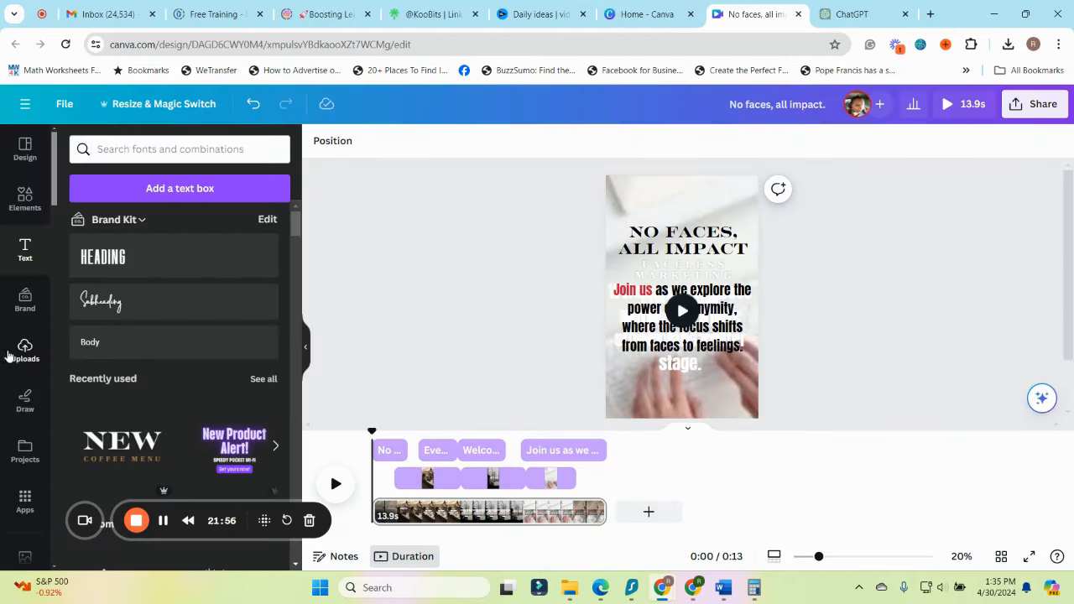
Switch back to Canva and upload the file "WhatsApp Video 2024-04-30 at 1.16.59 PM (1)" from Downloads
click(25, 351)
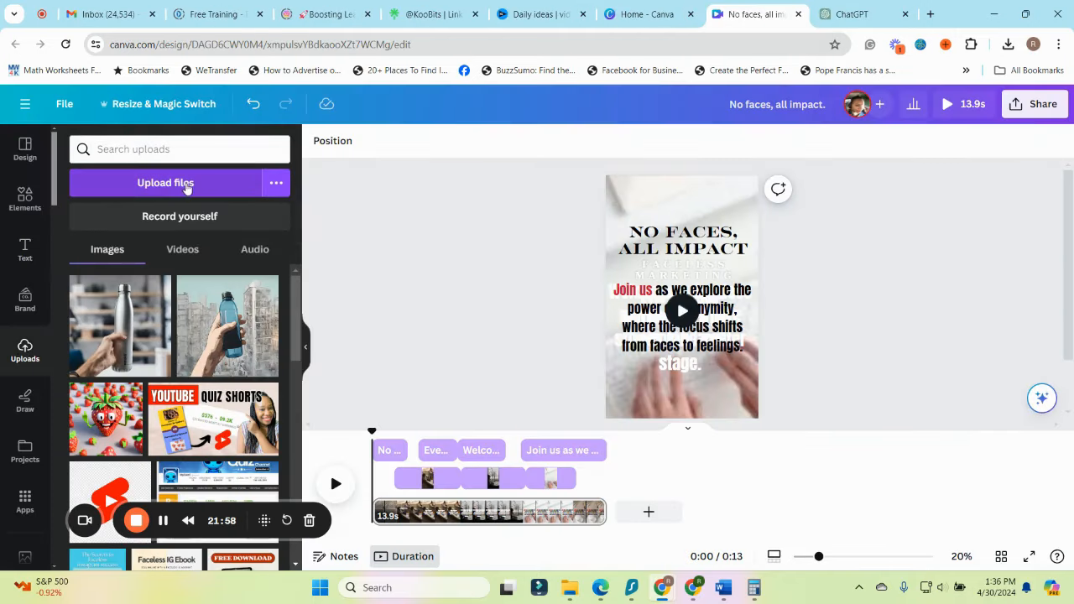
click(196, 191)
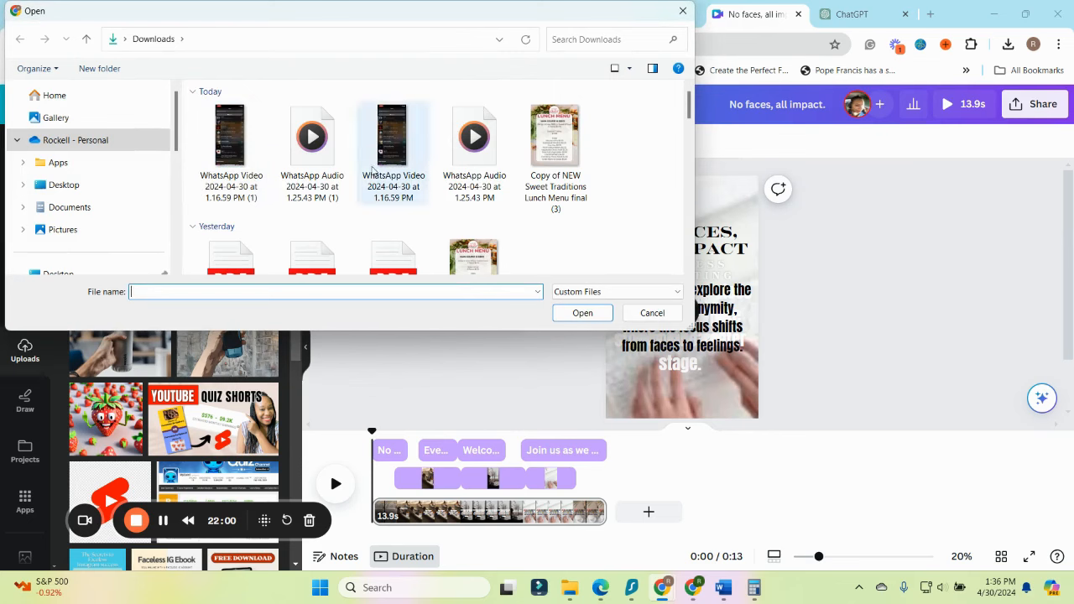
double_click(199, 138)
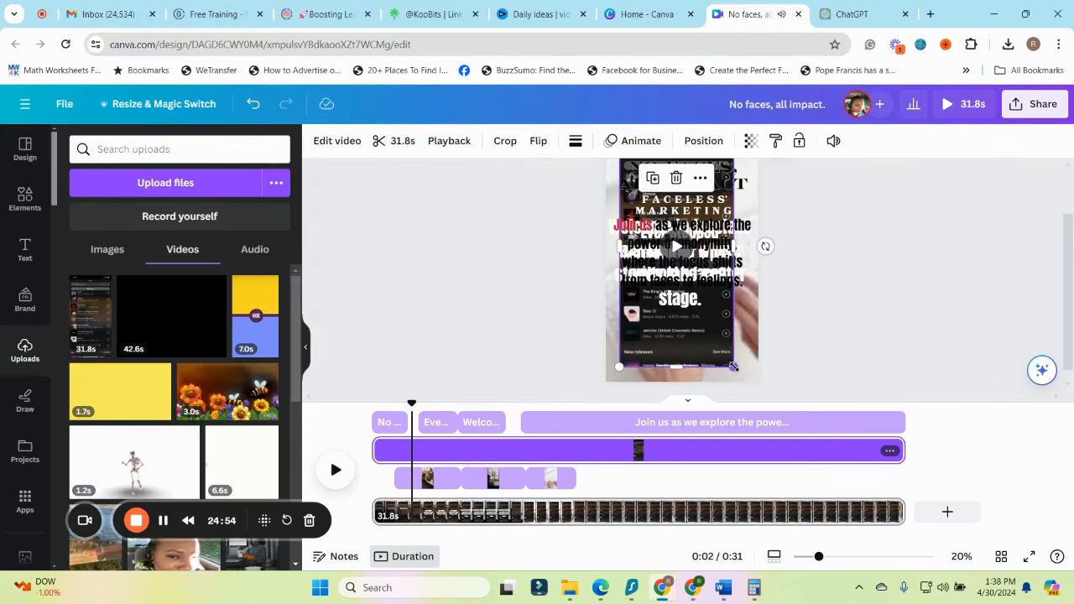
Shrink the music screen recording into the page's lower-left corner and layer it behind all other clips, directly above the background
drag(734, 366, 620, 366)
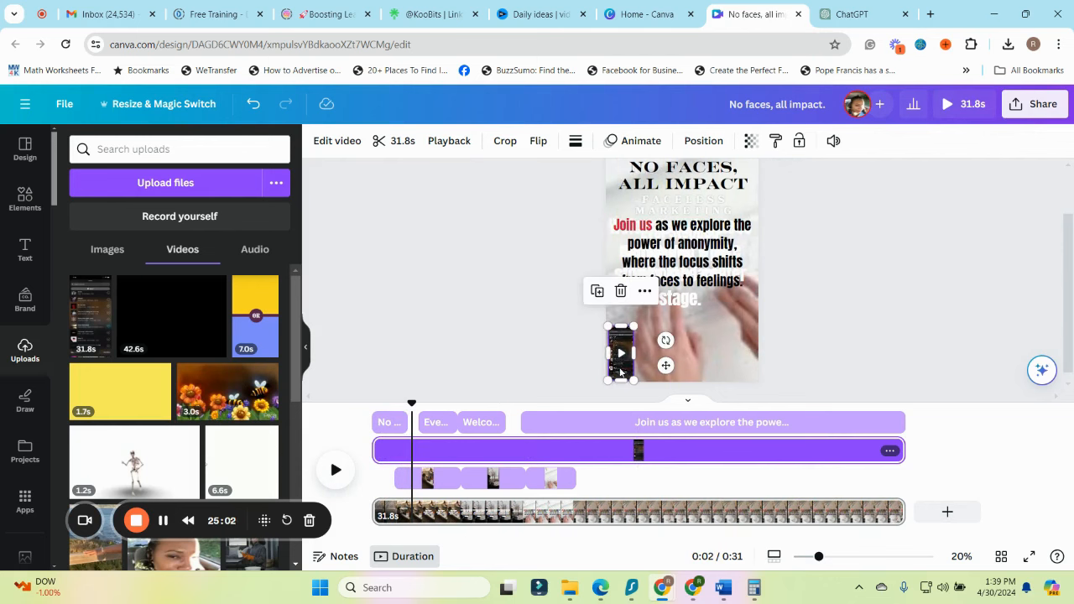
click(698, 143)
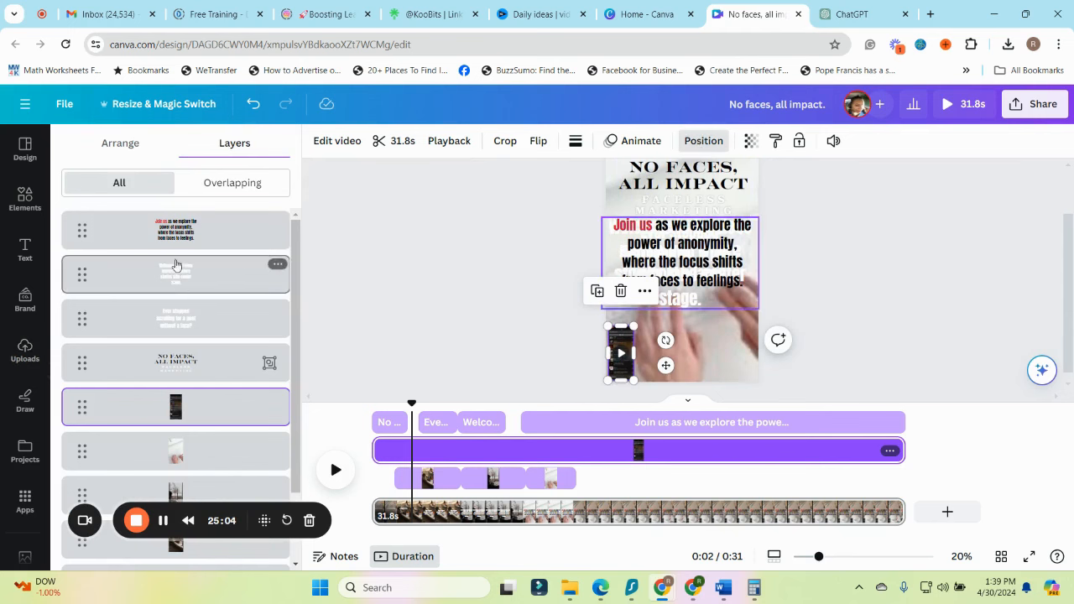
drag(176, 415, 93, 512)
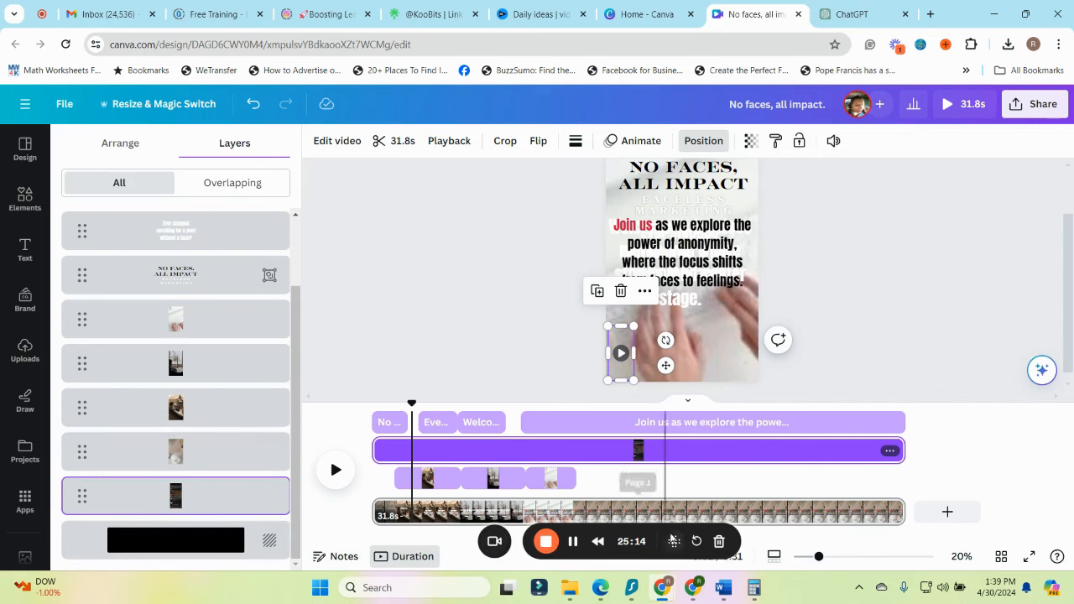
drag(671, 539, 994, 547)
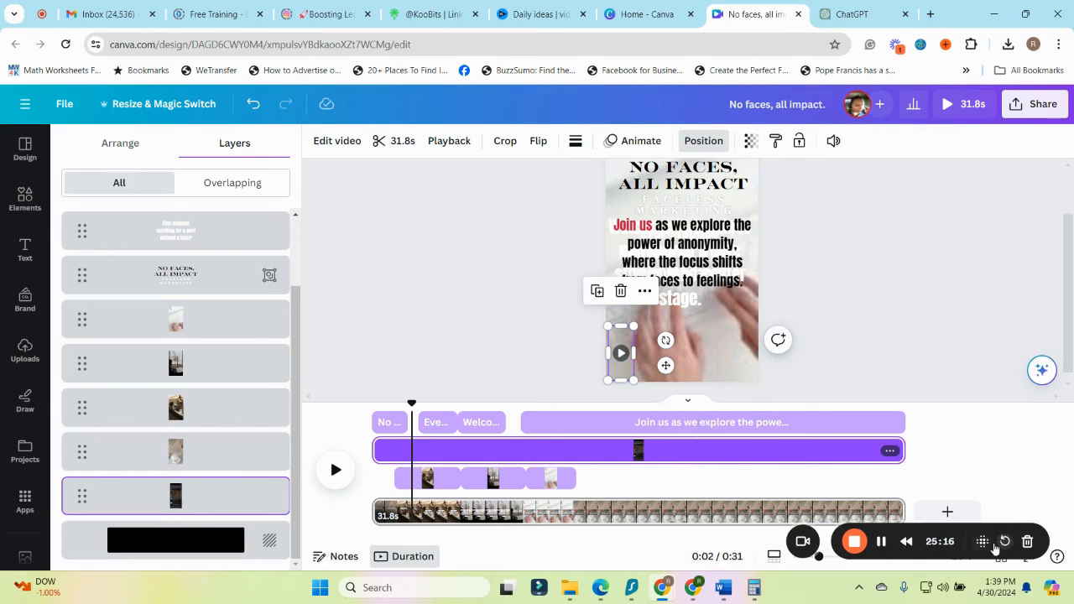
Play the video from the start with its music and scrub ahead to about 29 seconds
drag(394, 413, 375, 417)
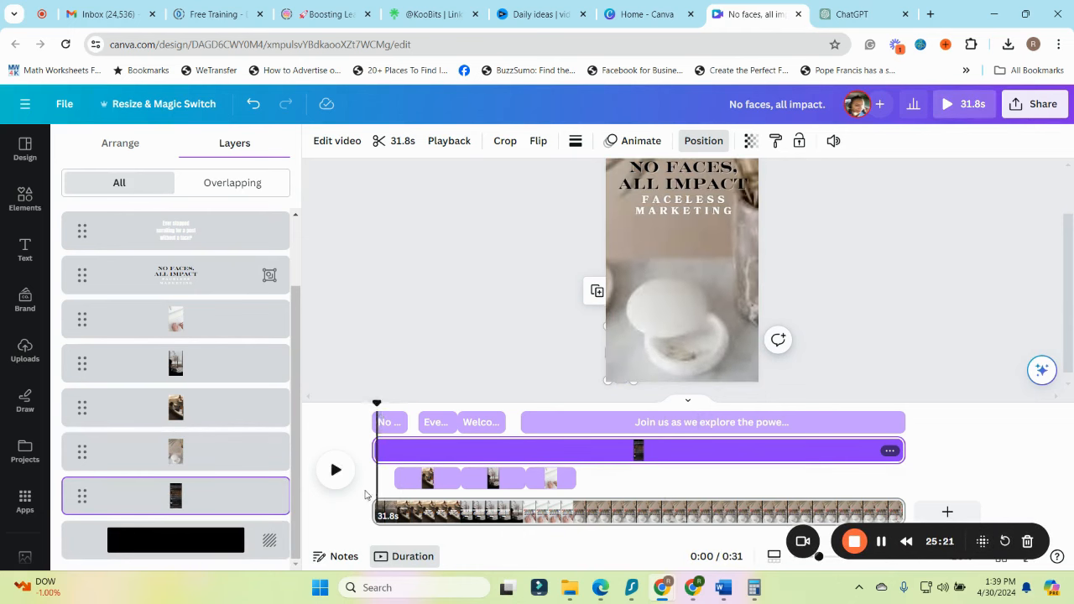
click(335, 470)
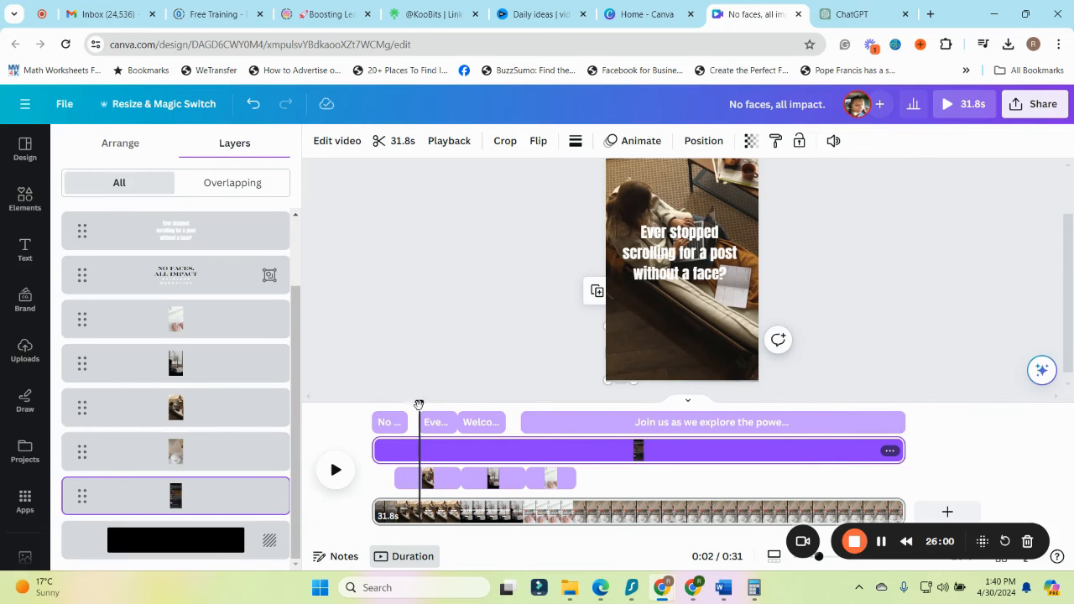
drag(418, 406, 865, 456)
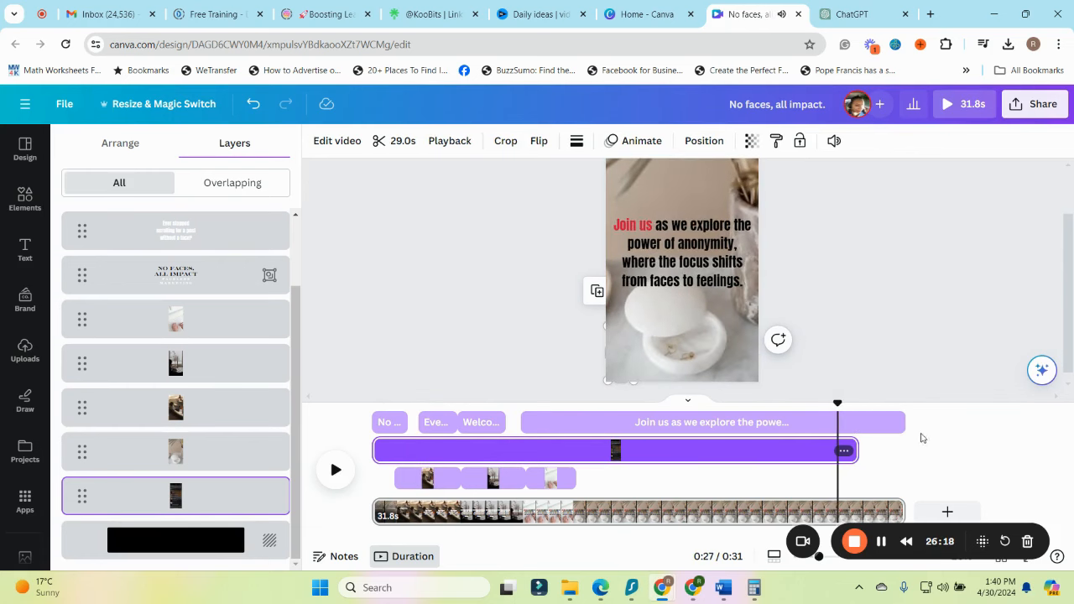
Shorten the "Join us" text's duration and trim the whole page to 14.8 seconds
click(912, 456)
click(886, 424)
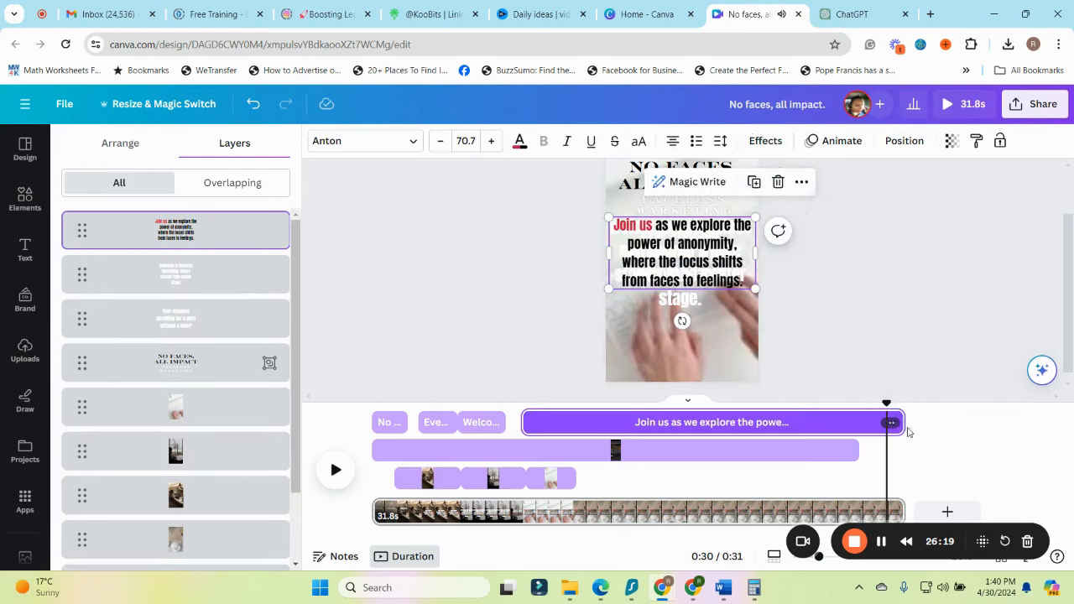
drag(904, 424, 621, 424)
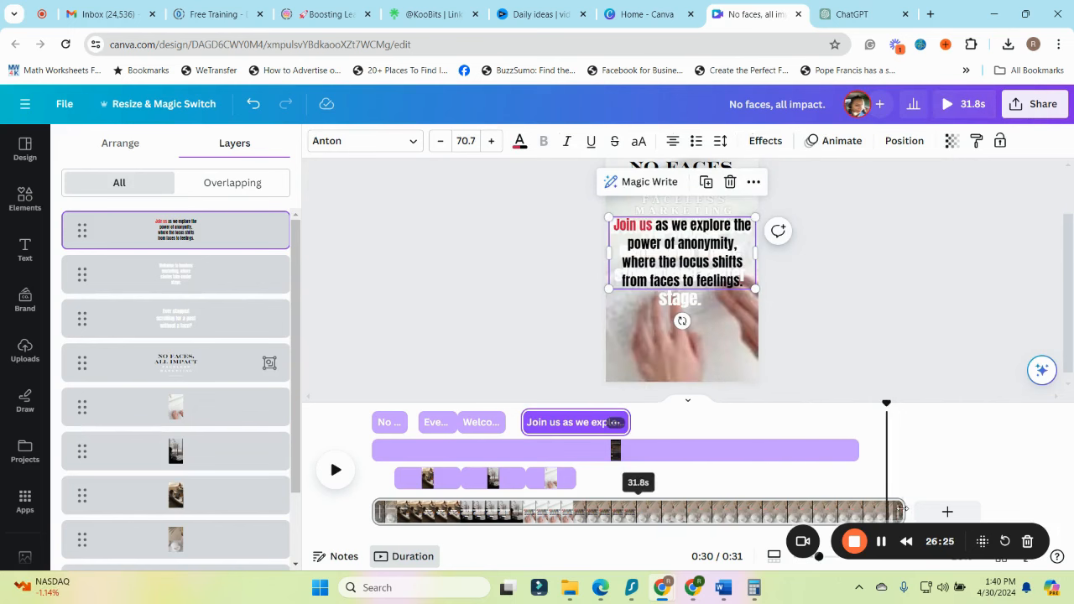
drag(902, 510, 621, 514)
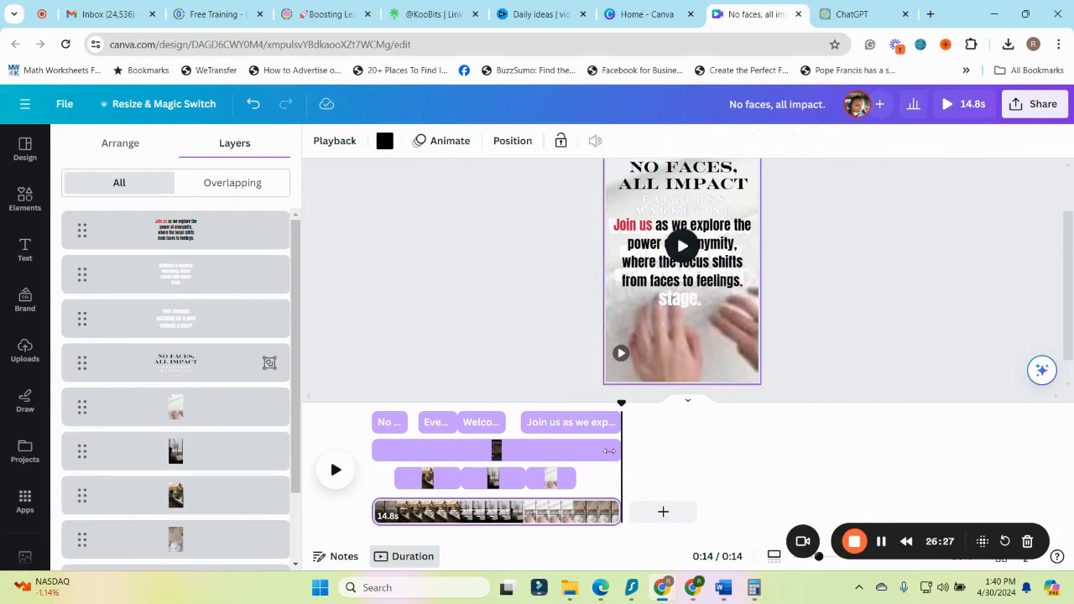
Trim the music screen recording to 14.5 seconds and select it in the timeline at about 6 seconds
drag(621, 404, 604, 410)
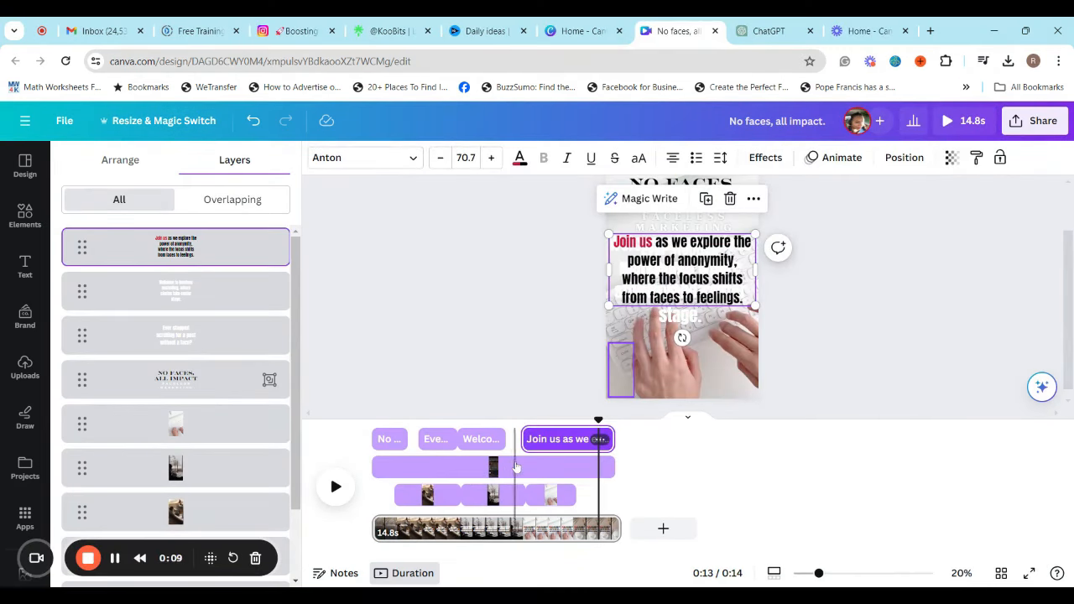
click(484, 468)
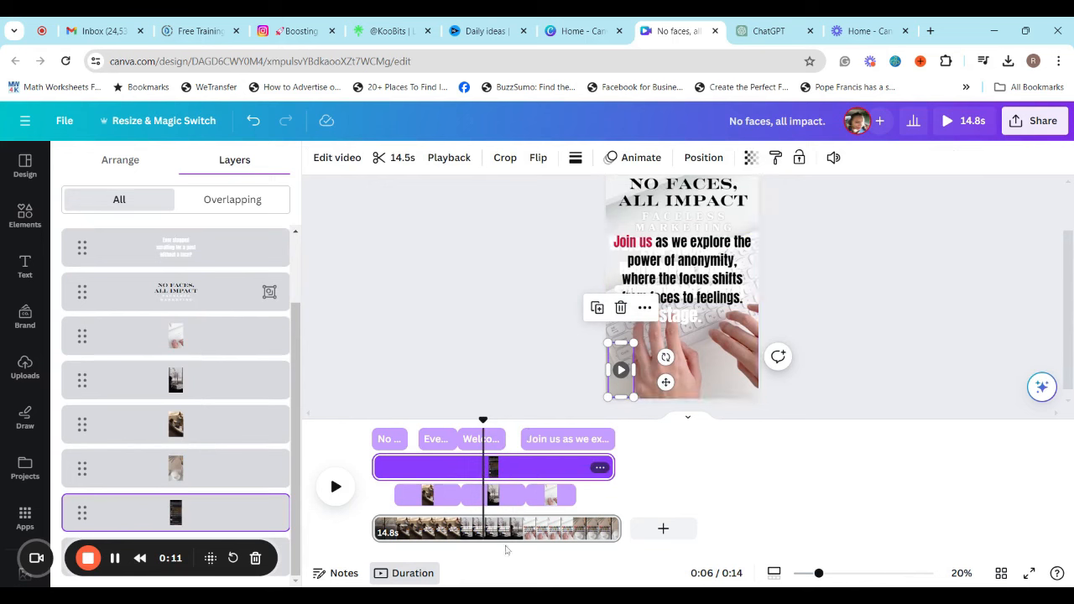
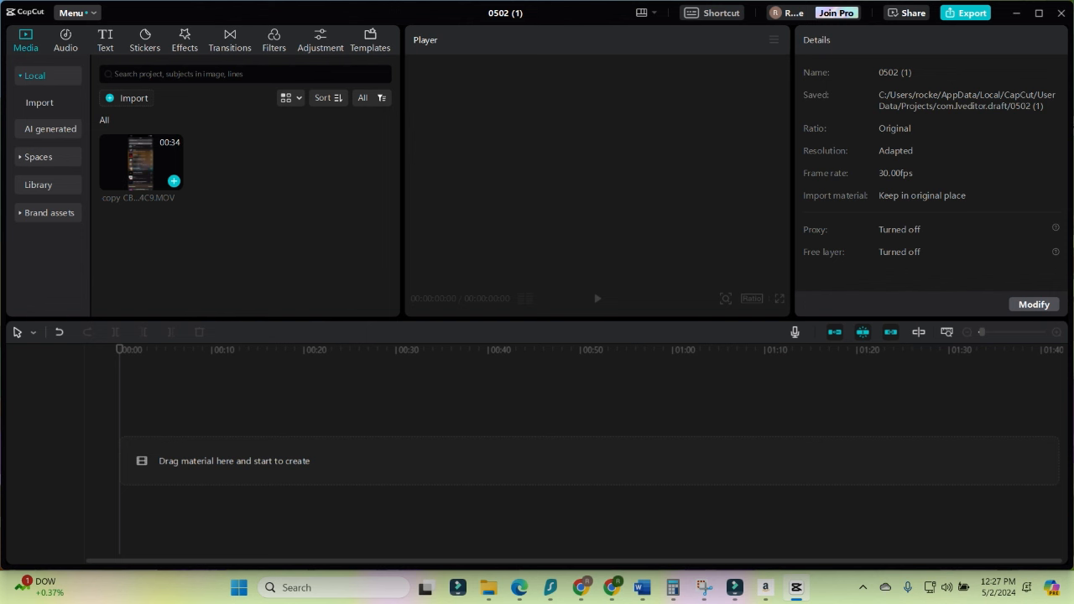
In CapCut, place the imported screen recording on the timeline and set up an MP3 audio-only export to the Desktop
drag(140, 161, 133, 460)
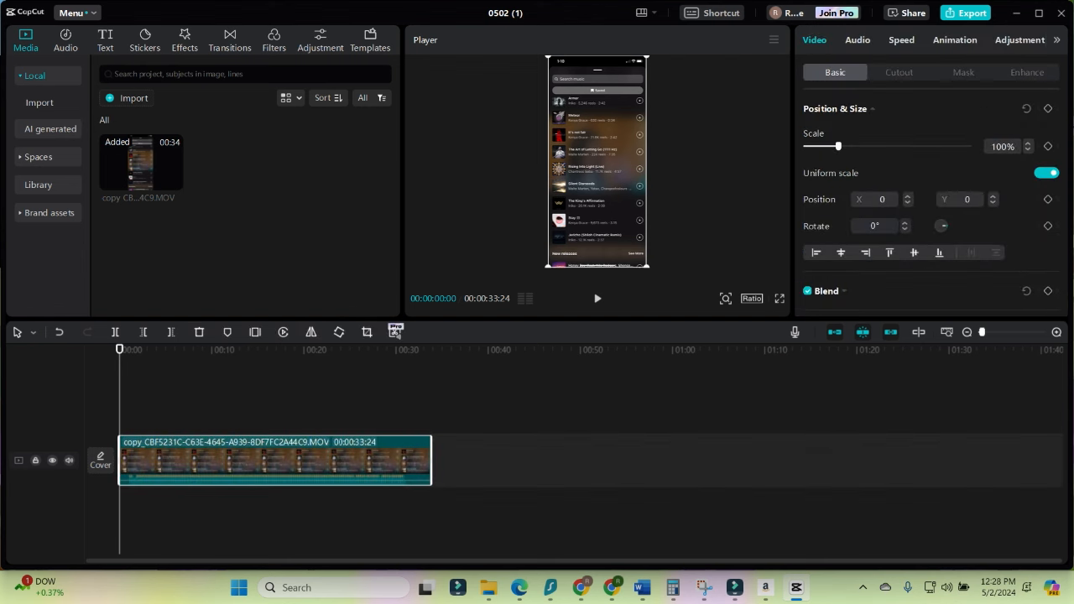
click(966, 13)
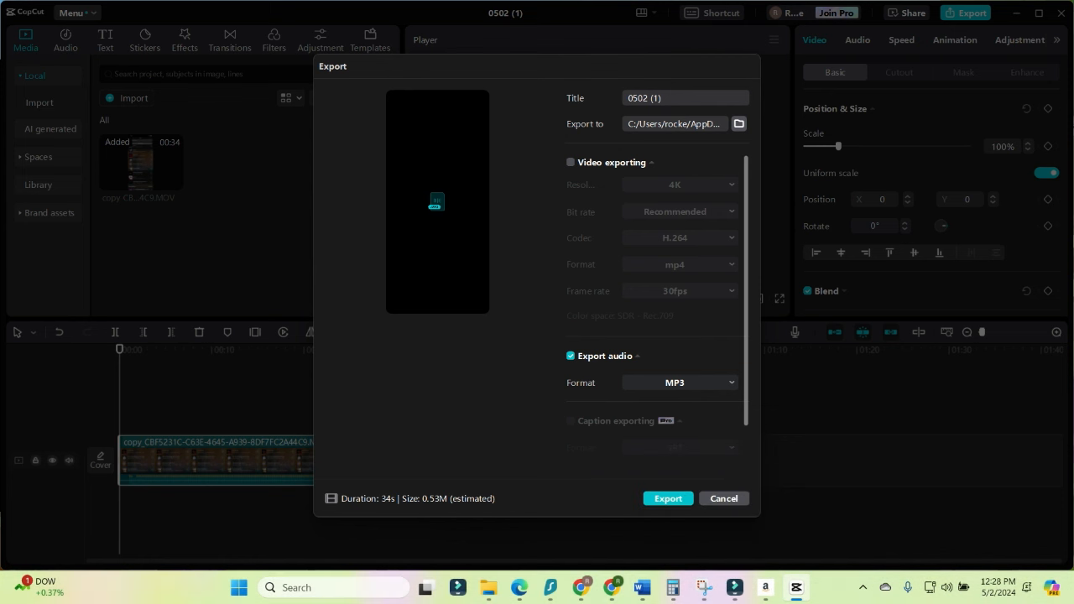
key(ctrl+a)
click(740, 124)
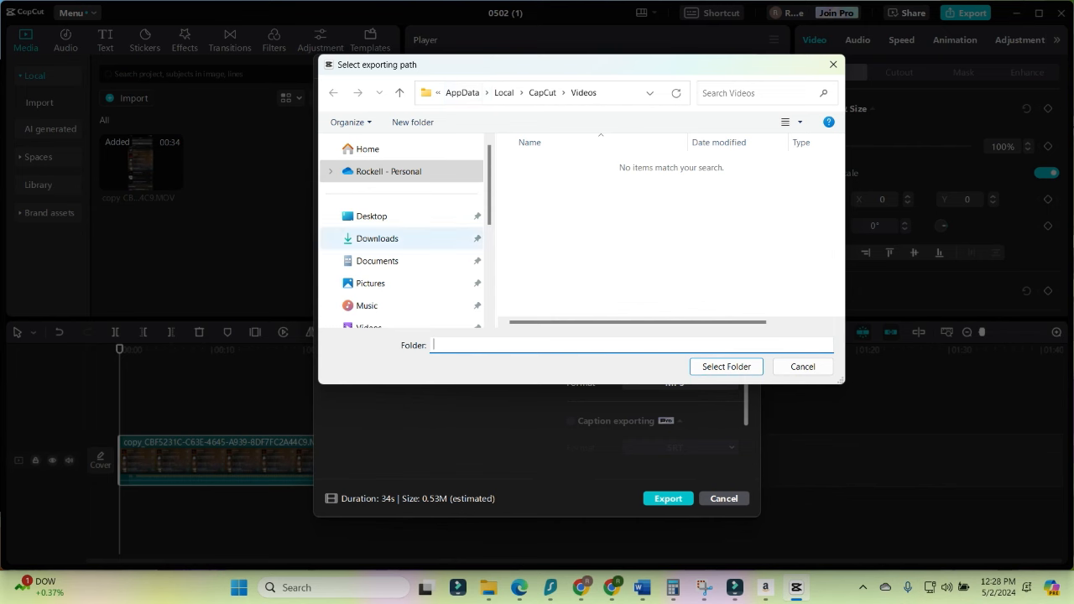
click(372, 217)
click(693, 367)
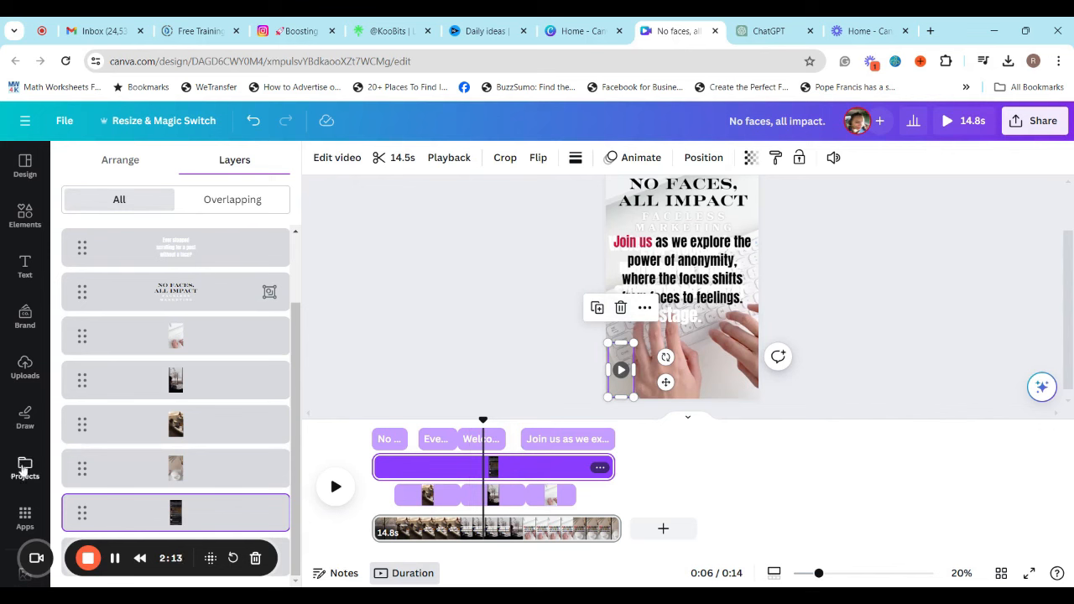
In Canva, add the uploaded 0430 (1).MP3 audio to the timeline and move it to the start of the page
click(24, 369)
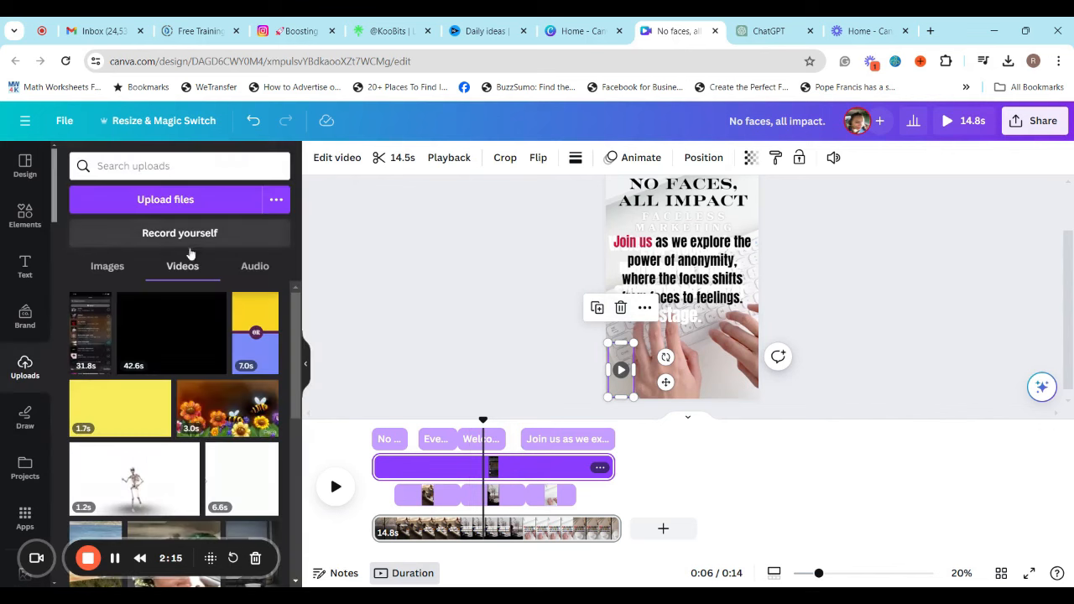
click(259, 268)
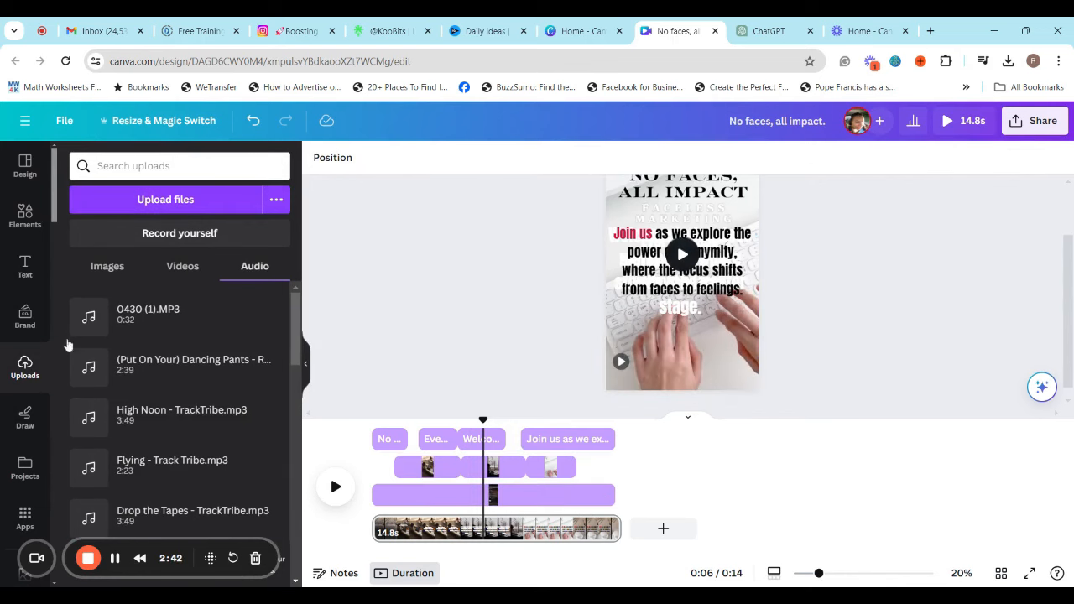
click(261, 310)
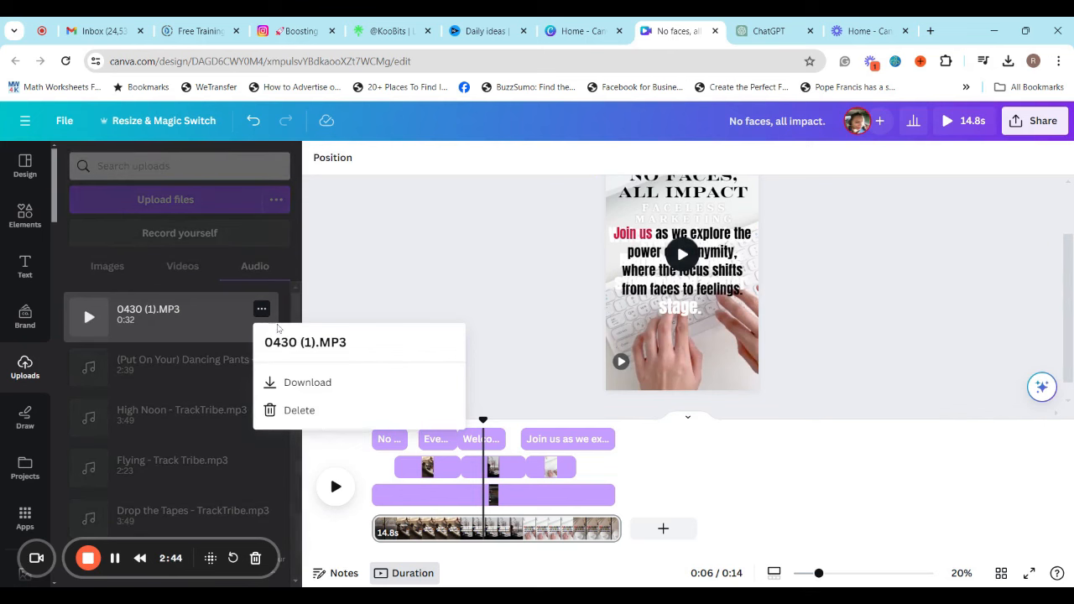
click(212, 295)
click(210, 312)
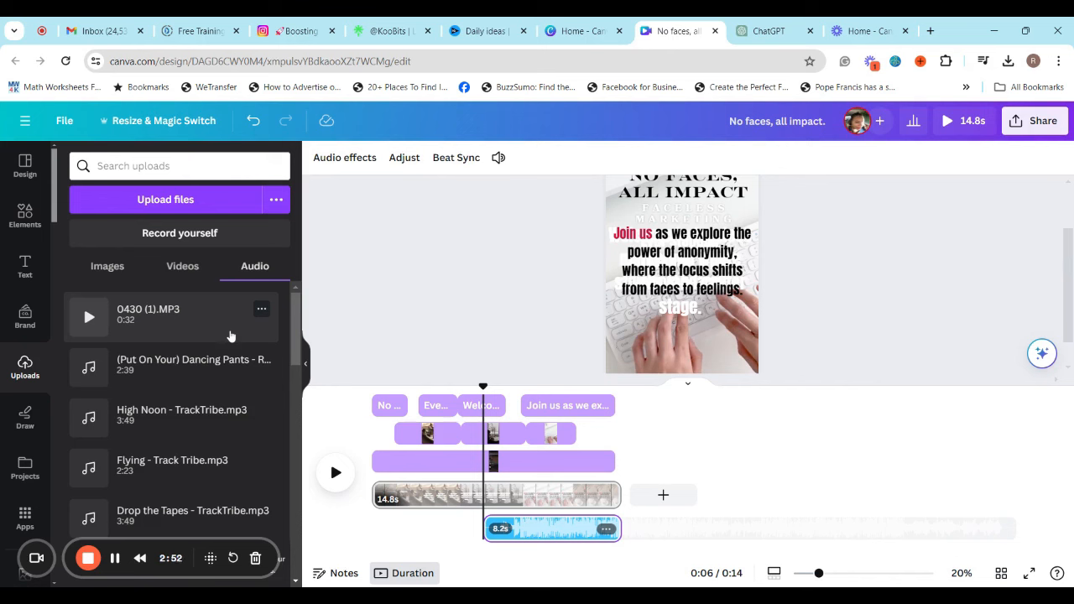
drag(485, 528, 365, 536)
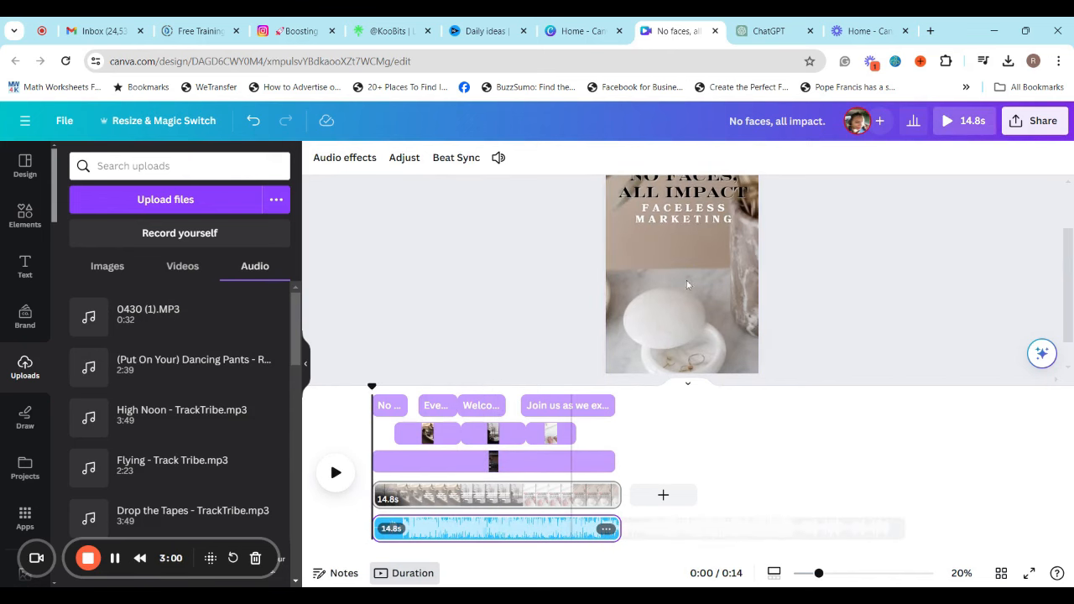
Find the small music screen recording among the page's layers and delete it
click(566, 339)
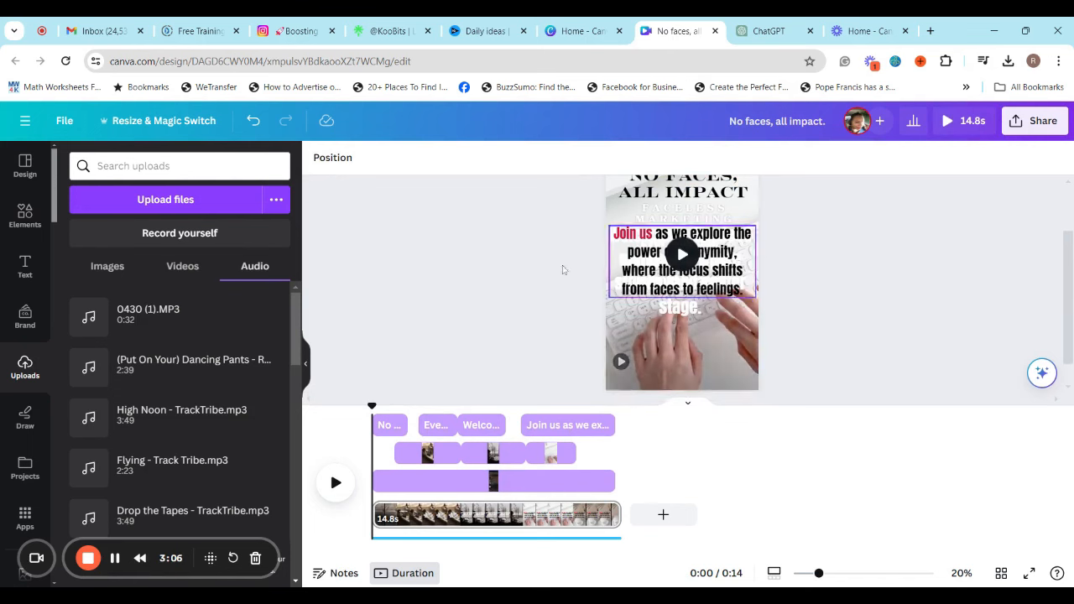
click(689, 340)
click(676, 157)
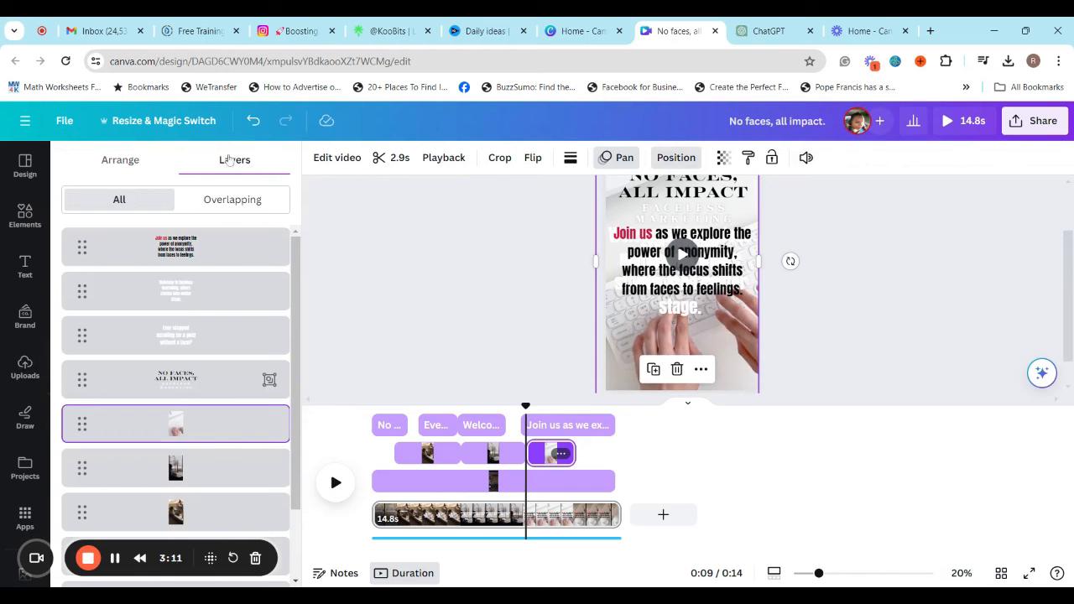
scroll(235, 420, down, 2)
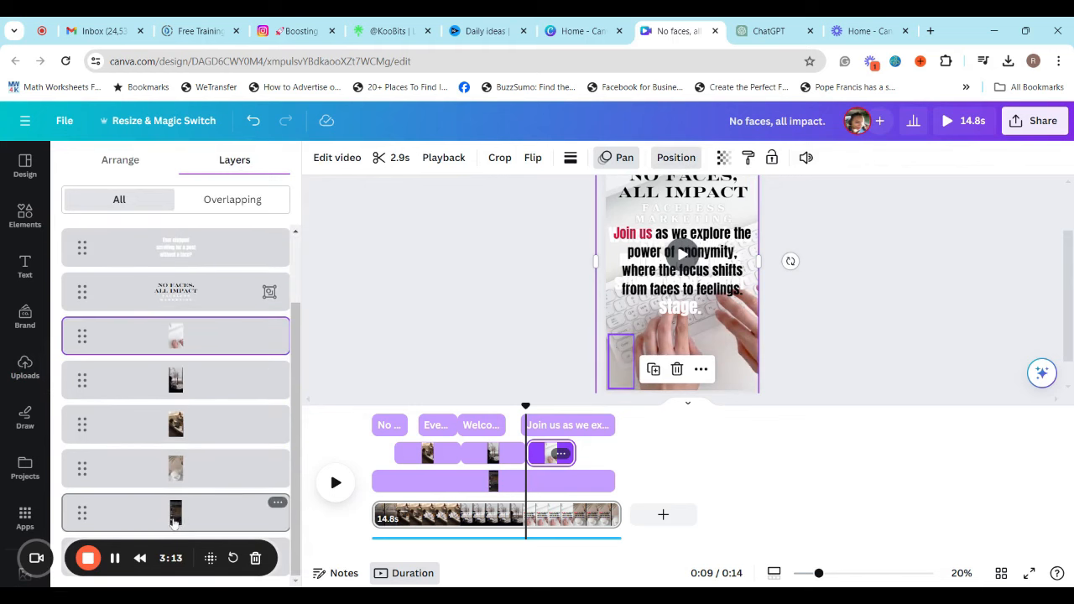
click(178, 519)
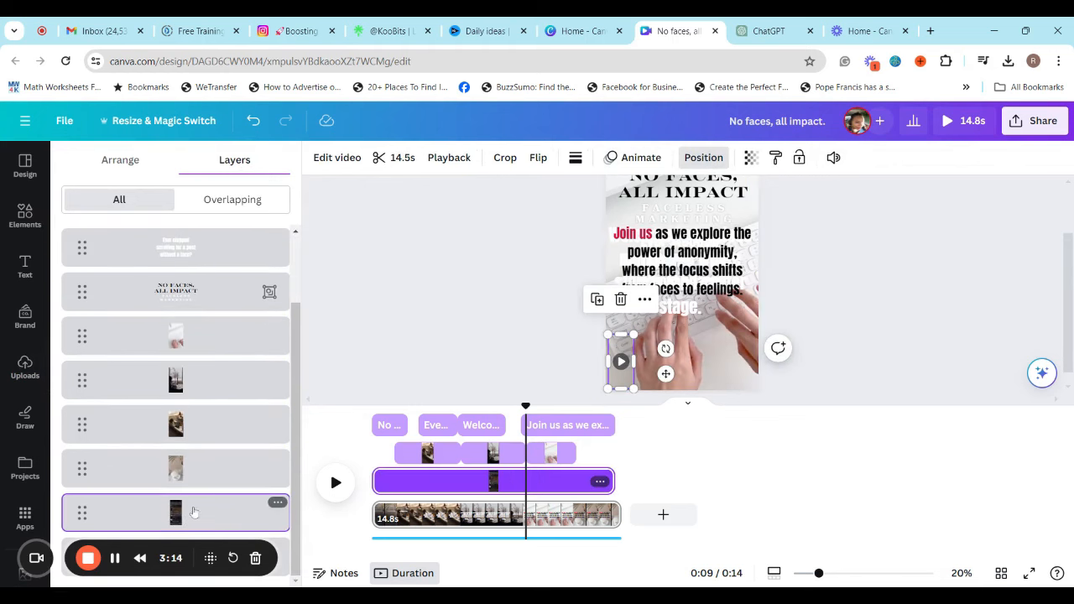
click(278, 503)
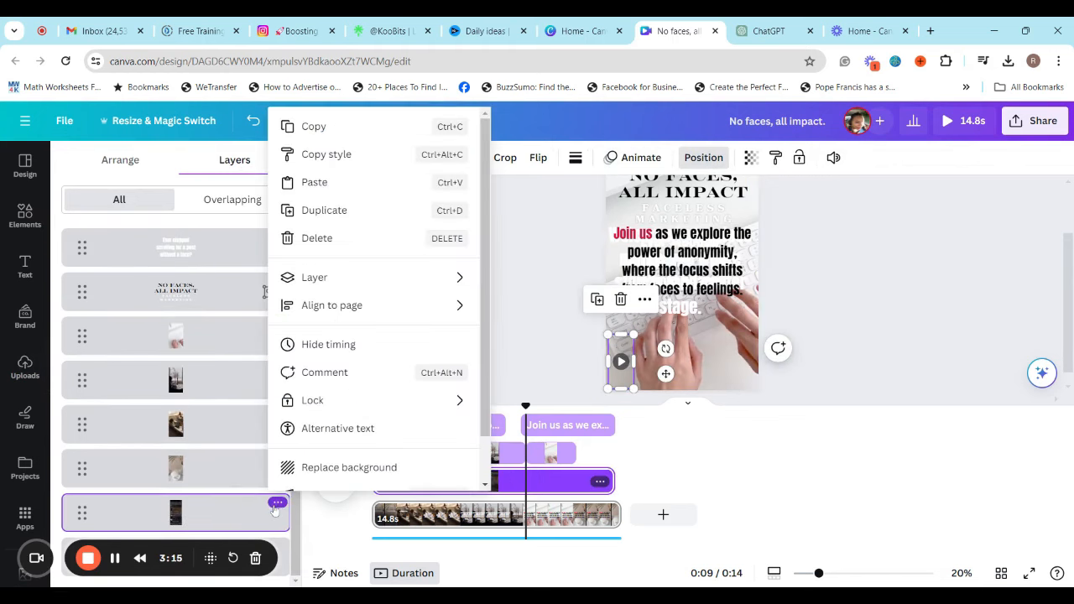
click(327, 238)
Play the video briefly from the start to check the new audio track
click(437, 457)
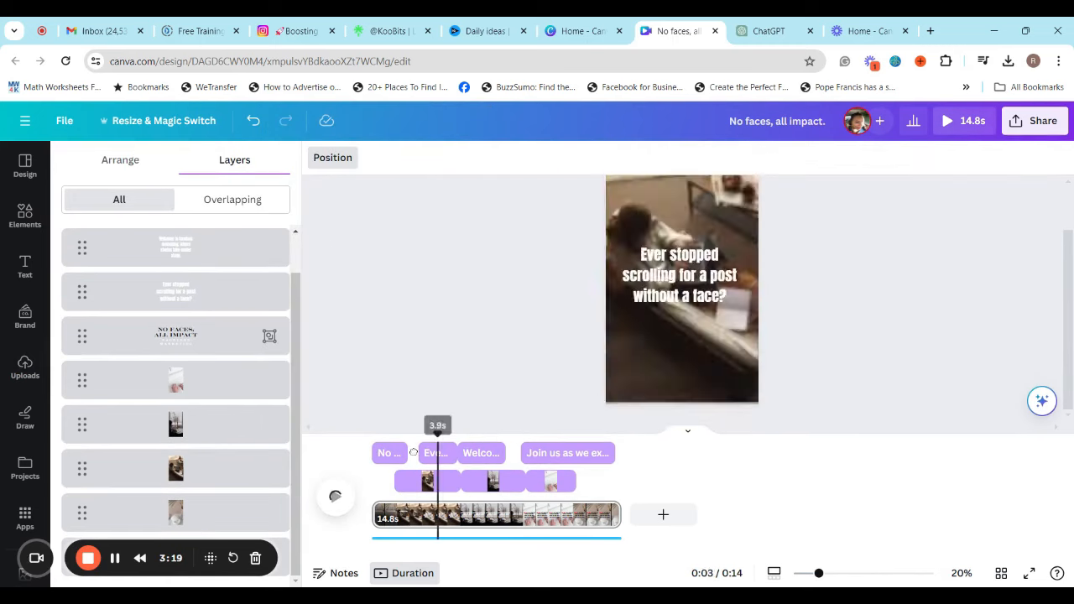
click(335, 497)
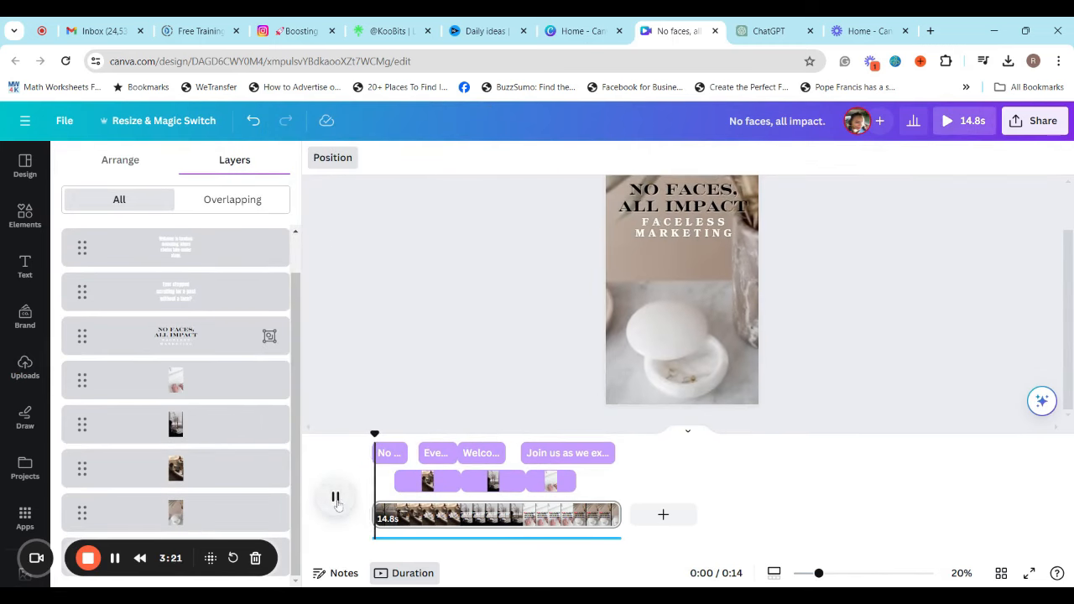
click(334, 497)
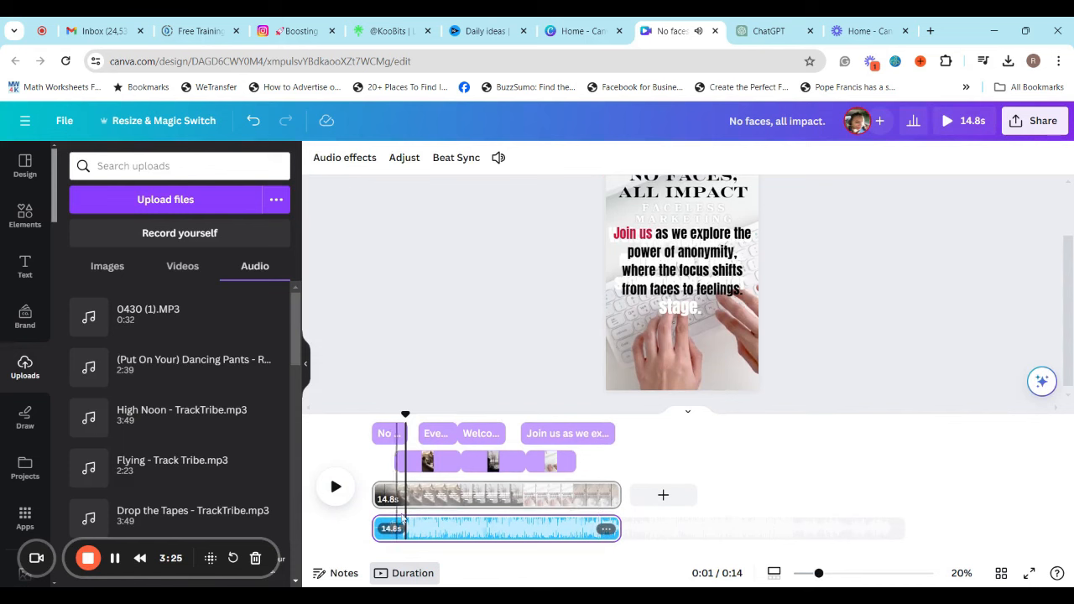
Split the audio track a little under one second in and delete the short opening piece
drag(405, 415, 395, 460)
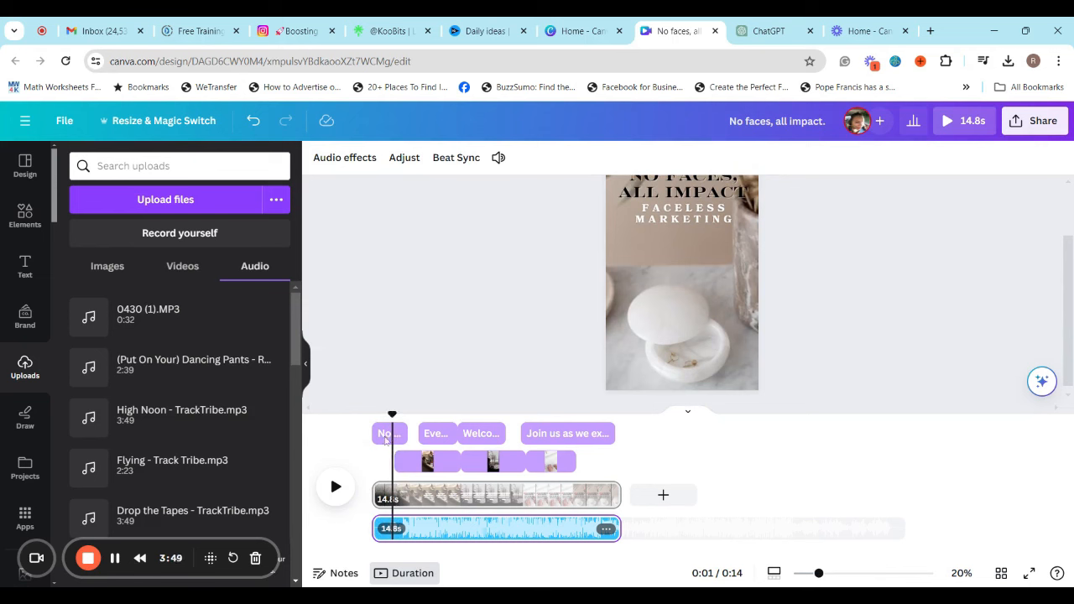
drag(392, 428, 382, 433)
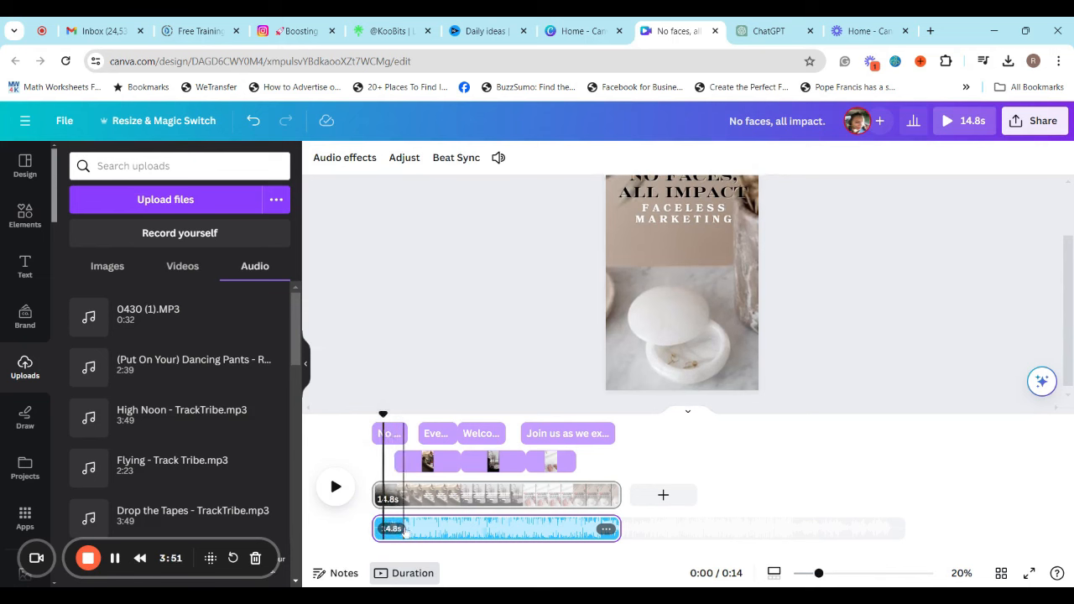
right_click(385, 527)
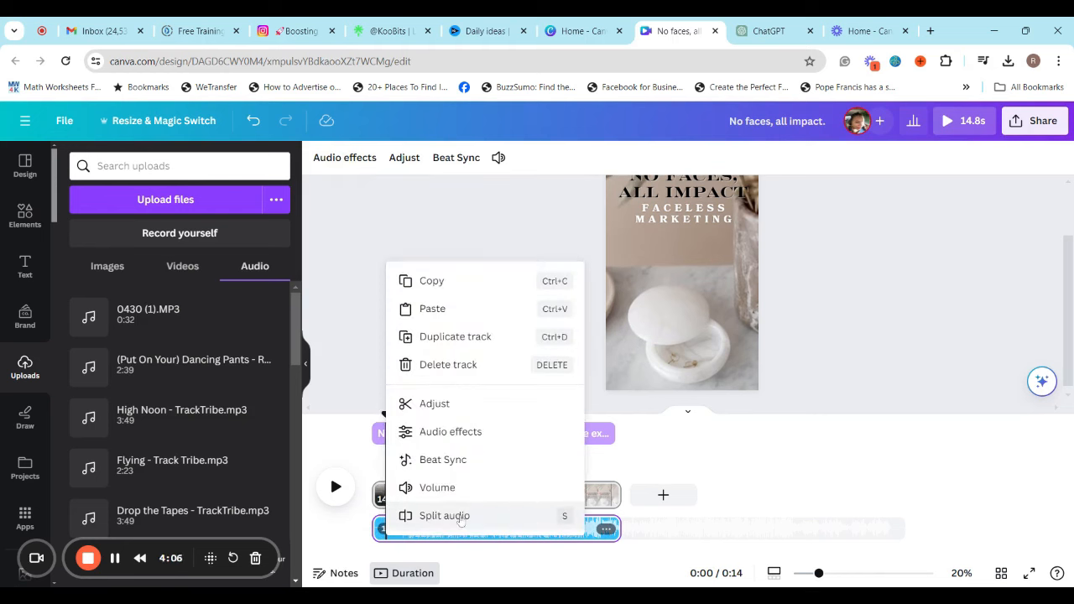
click(429, 516)
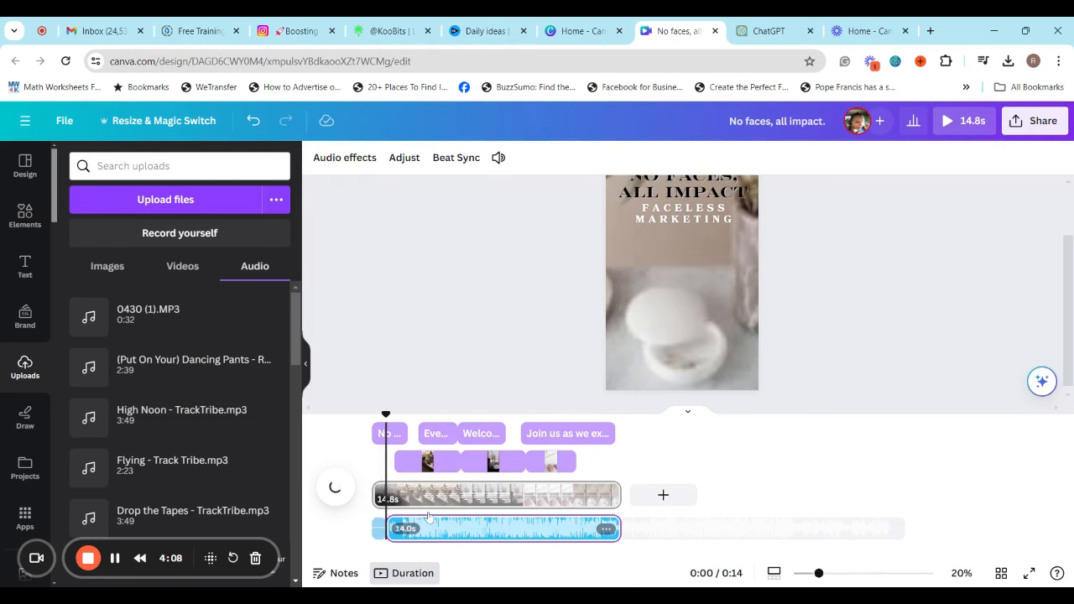
click(378, 528)
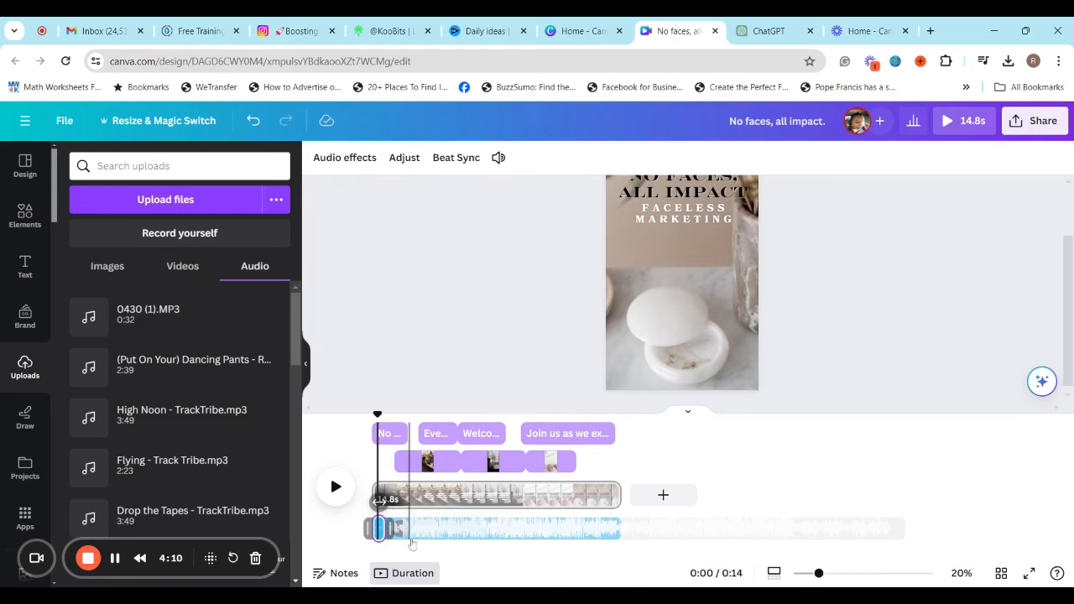
key(Delete)
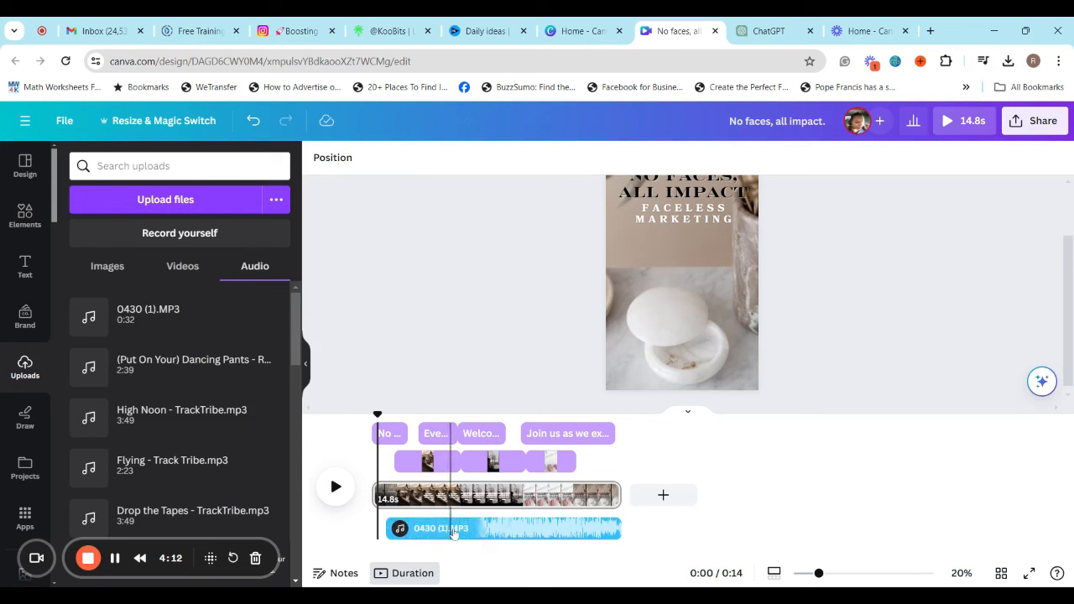
Move and extend the remaining audio so it covers the full 14.8 seconds of the page
mouse_move(470, 526)
mouse_down()
mouse_move(489, 526)
mouse_move(478, 525)
mouse_up()
drag(602, 528, 622, 536)
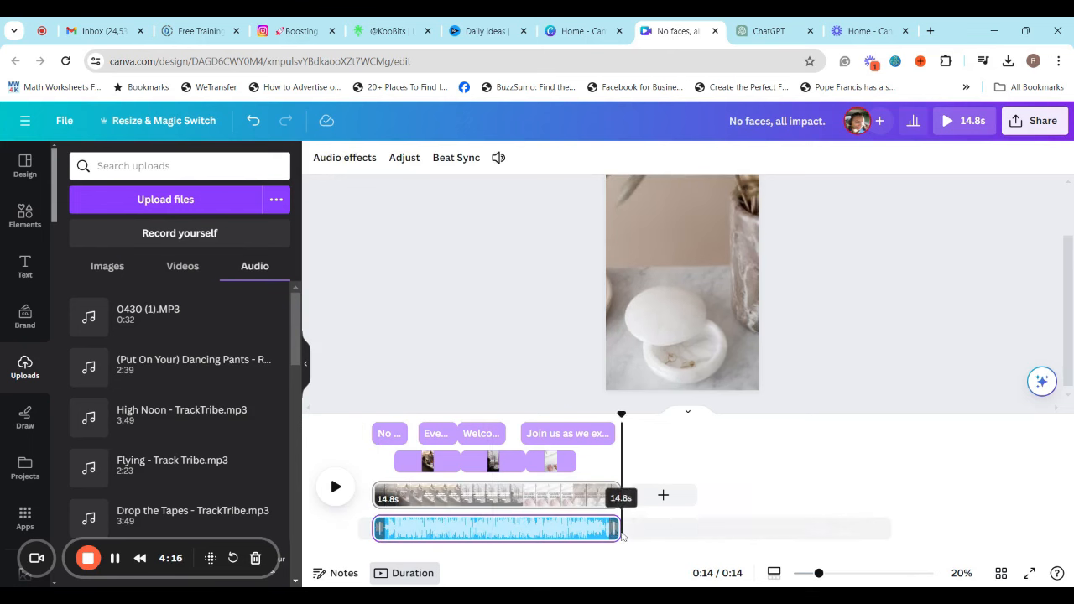
double_click(563, 527)
click(965, 498)
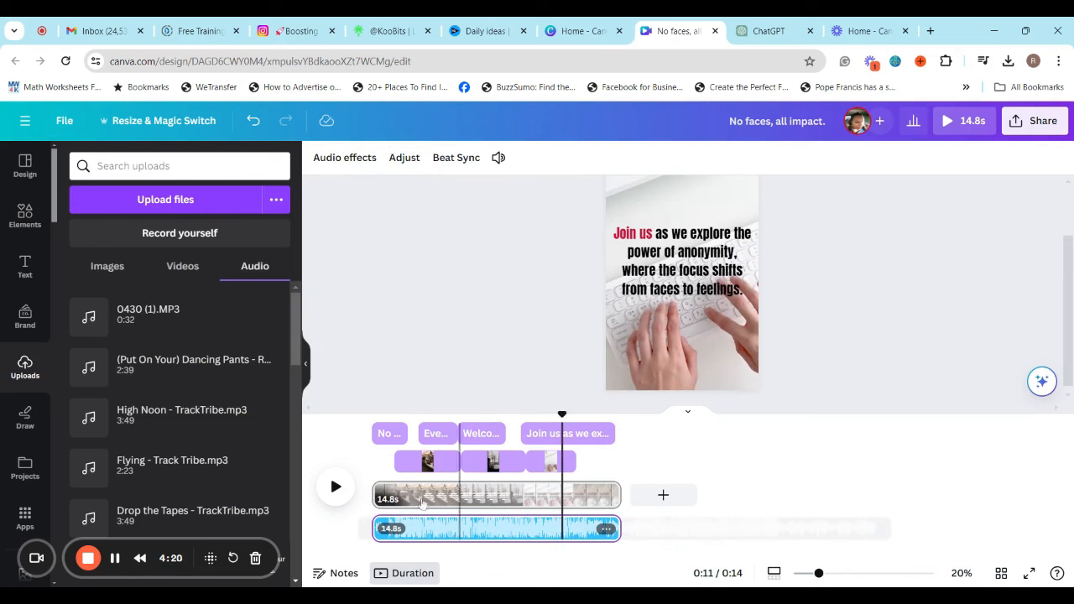
Return the playhead to the start and turn on Beat Sync with beat markers for the audio track
drag(563, 416, 436, 458)
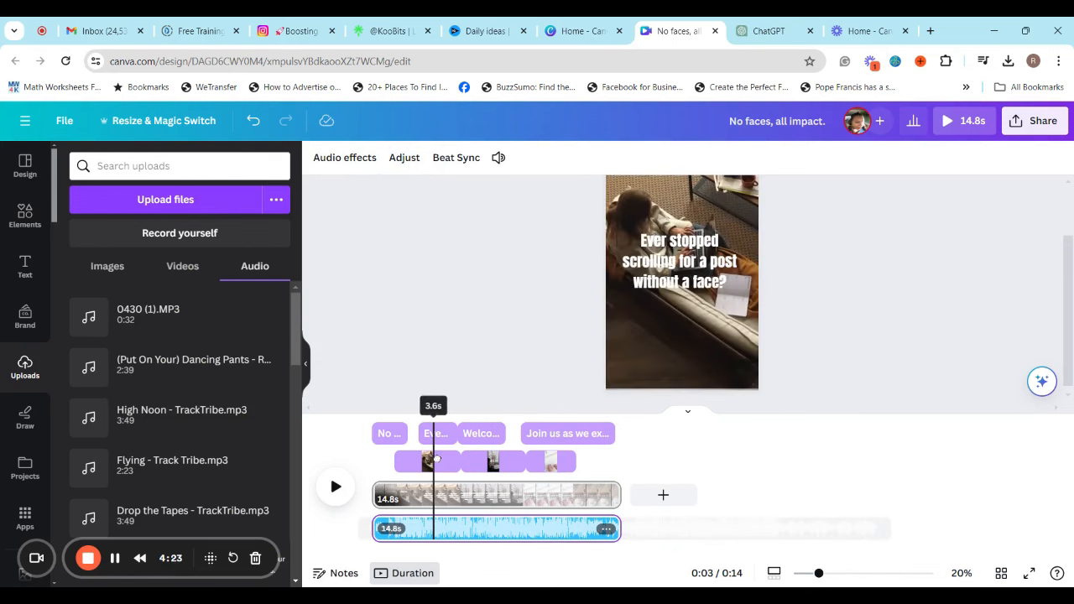
click(530, 539)
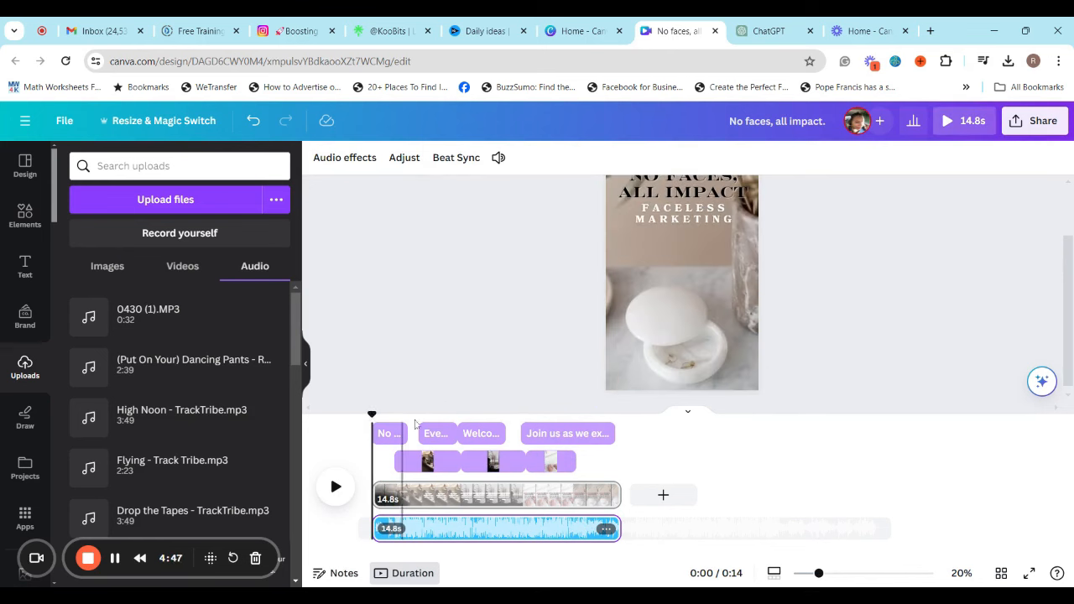
click(504, 529)
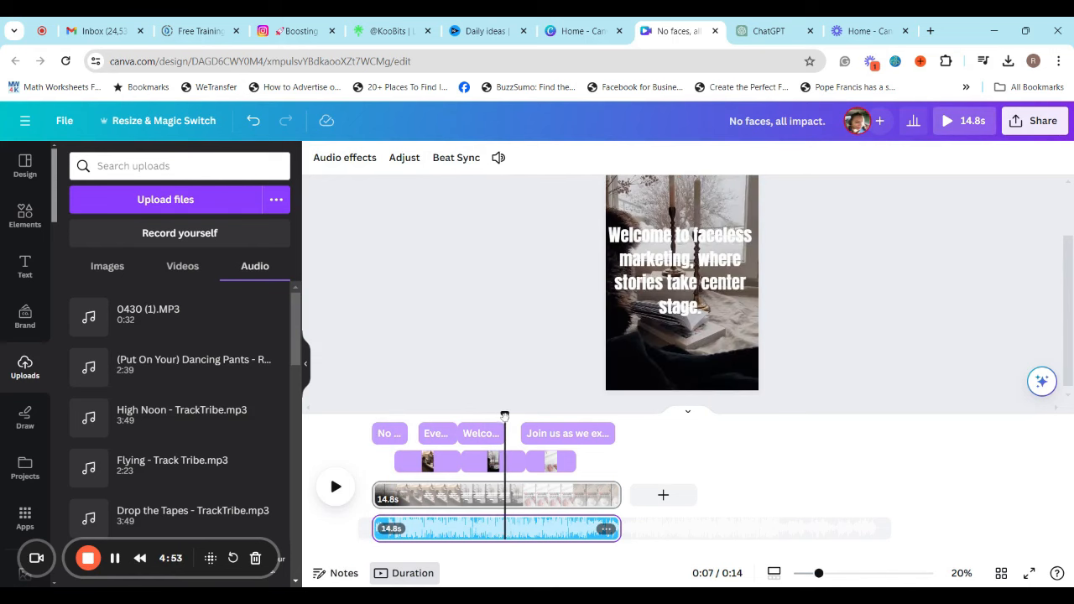
drag(504, 417, 374, 413)
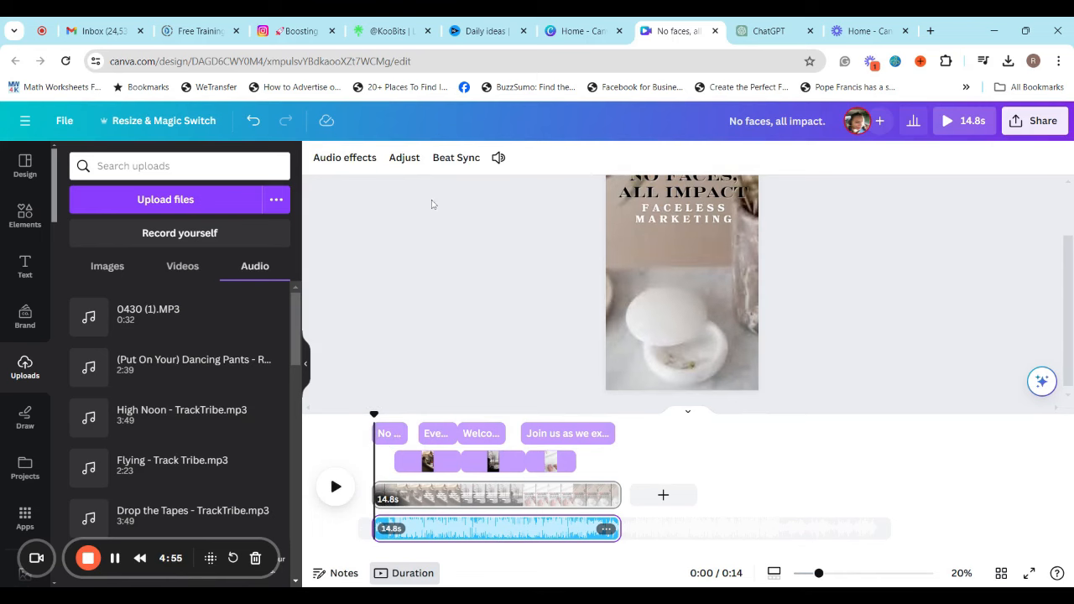
click(457, 160)
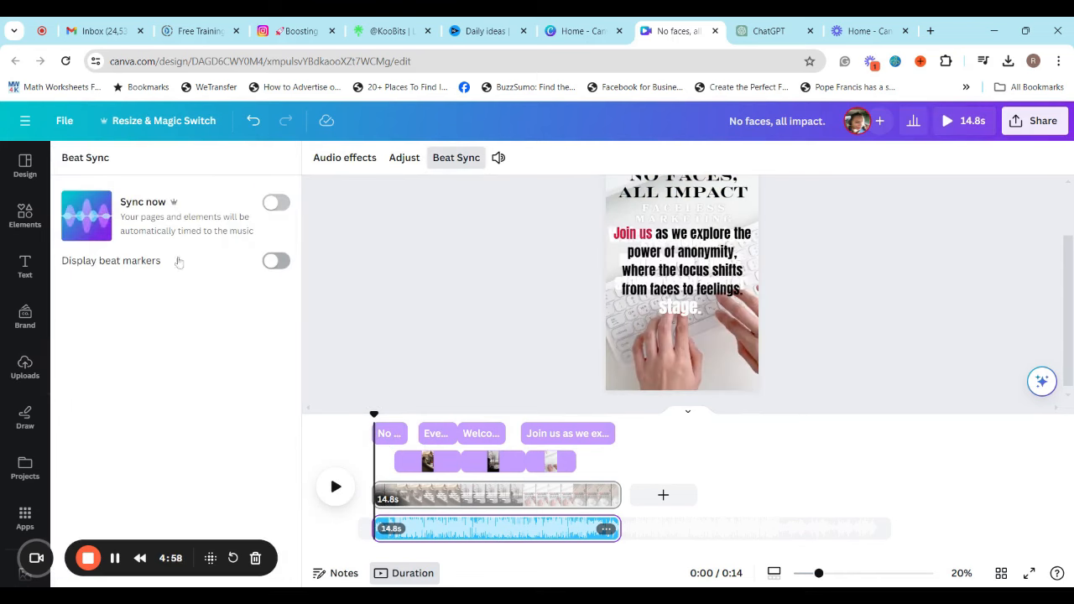
click(275, 204)
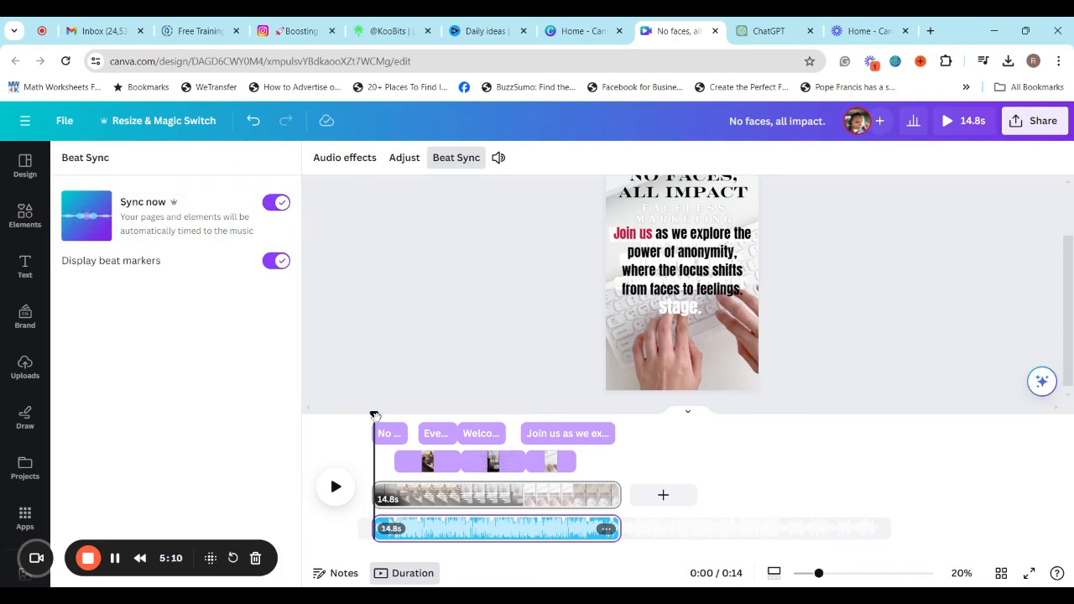
Scrub over the opening title and play the video from the start to about 6 seconds to check the timing
drag(374, 415, 394, 435)
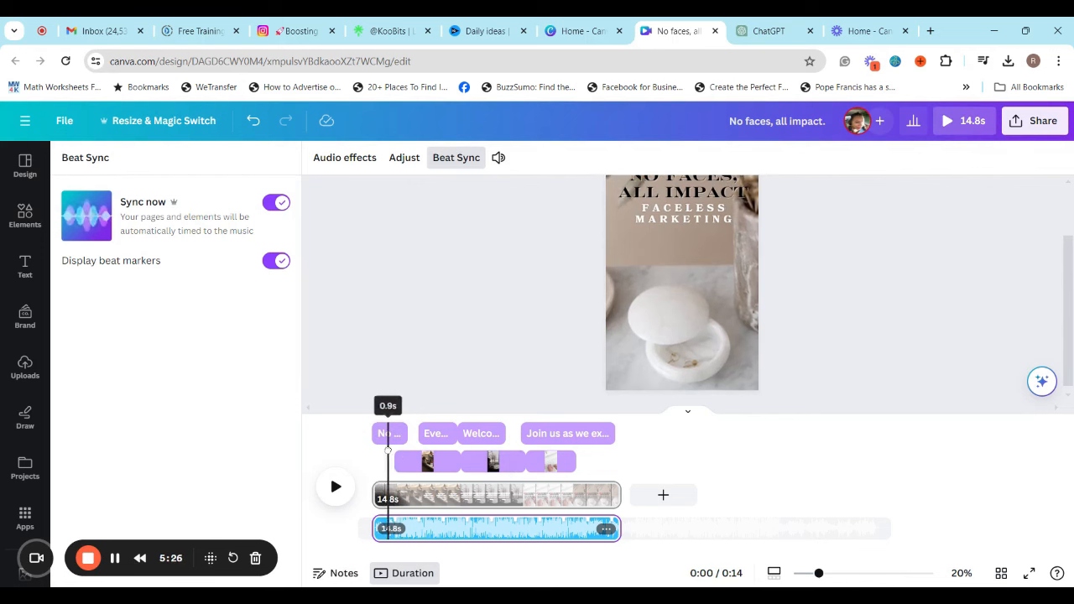
drag(390, 458, 373, 471)
click(336, 486)
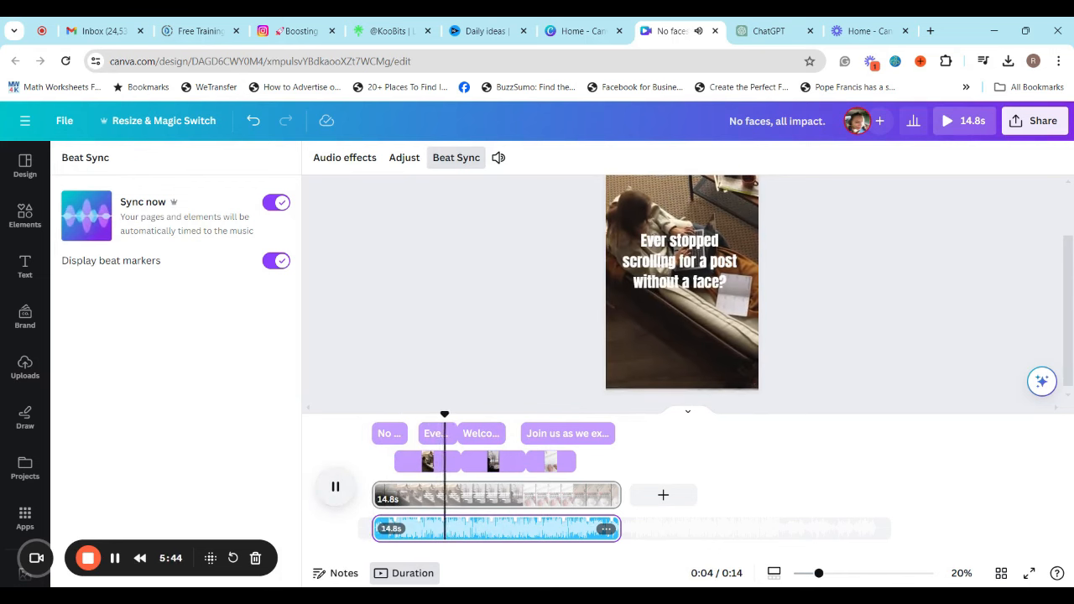
Shift the "Welcome to faceless marketing" text slightly later, leaving a small gap after the "Ever stopped scrolling" text
click(487, 434)
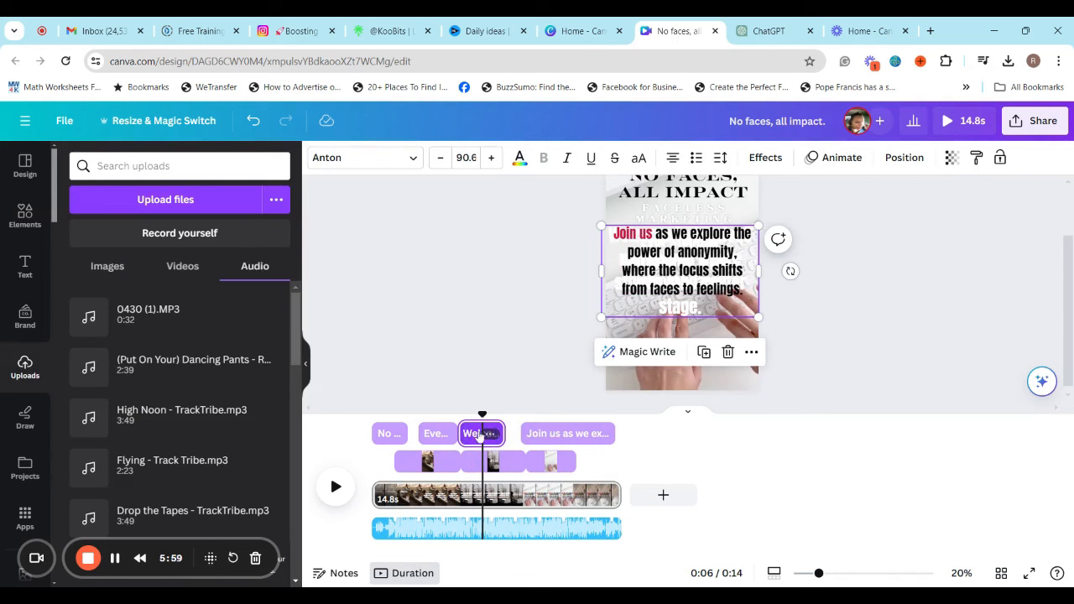
drag(480, 435, 468, 415)
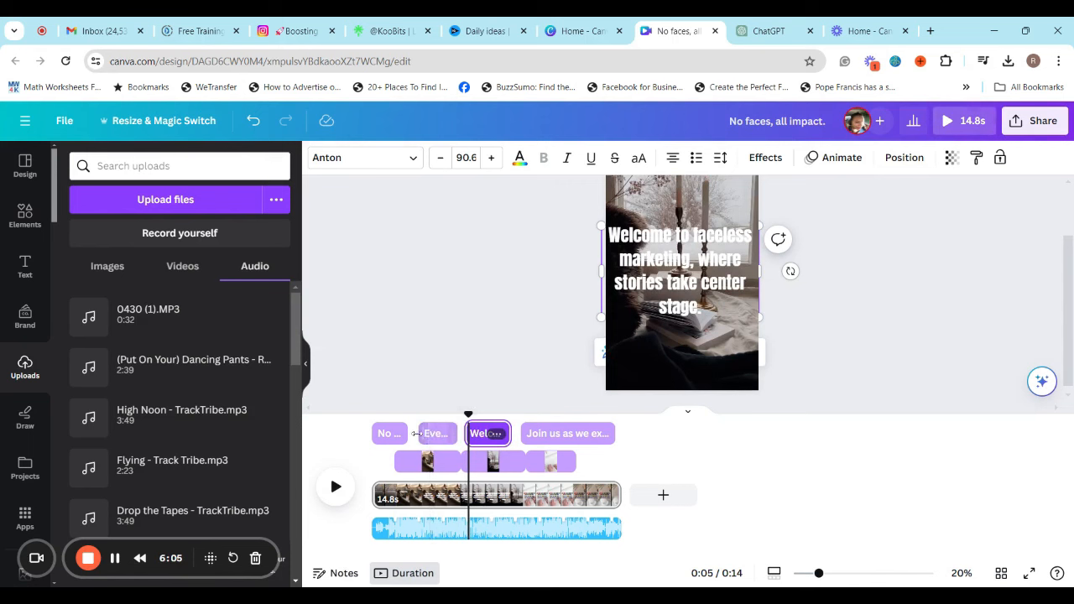
Scrub back to about 3 seconds and apply the Pan animation to the "Join us as we explore" text
drag(468, 416, 427, 416)
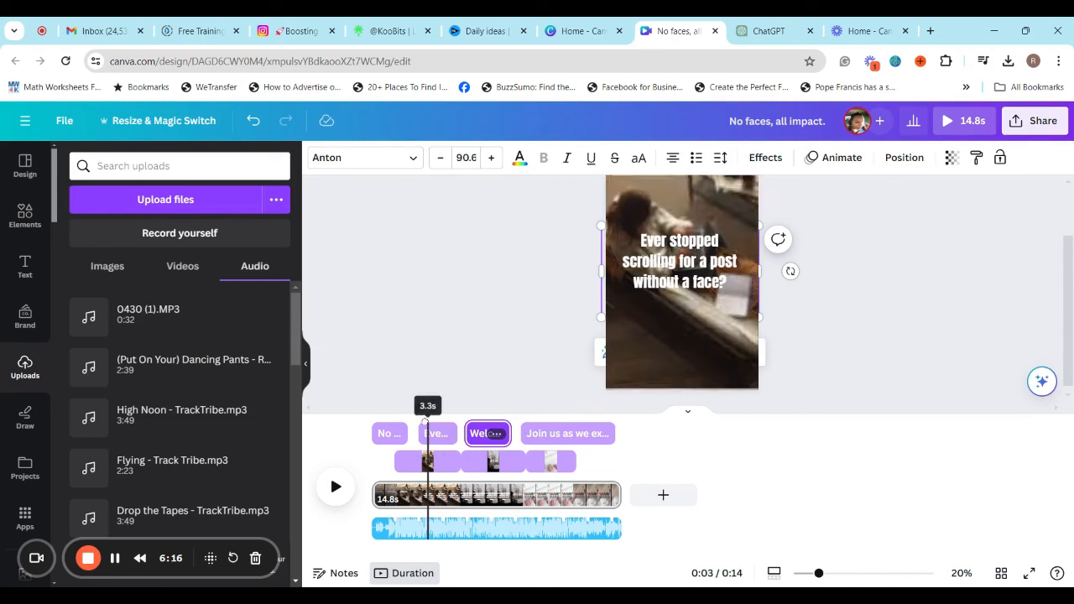
click(438, 433)
click(680, 267)
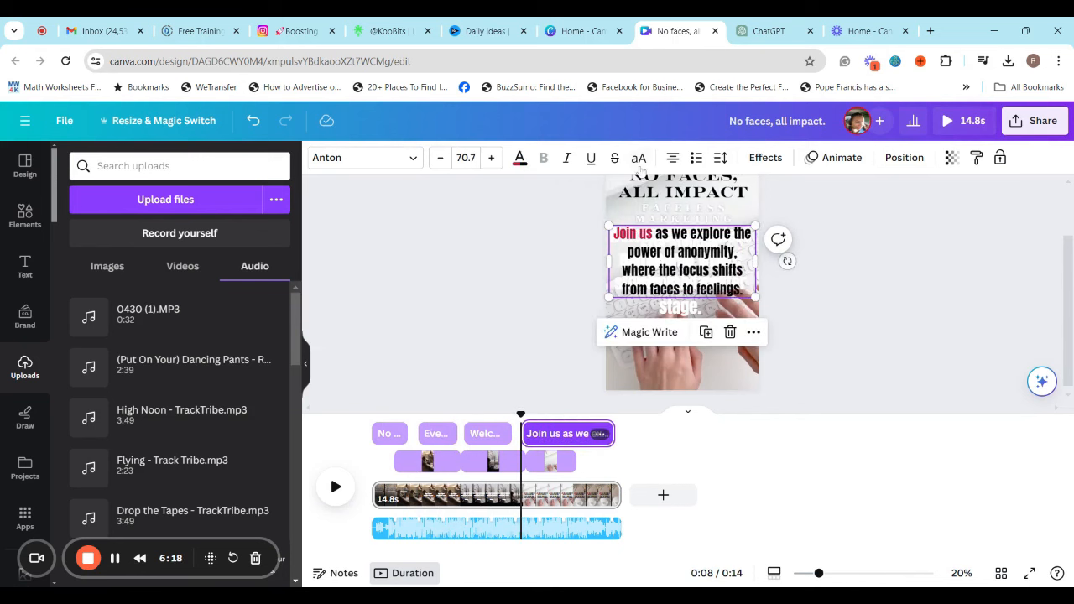
click(835, 158)
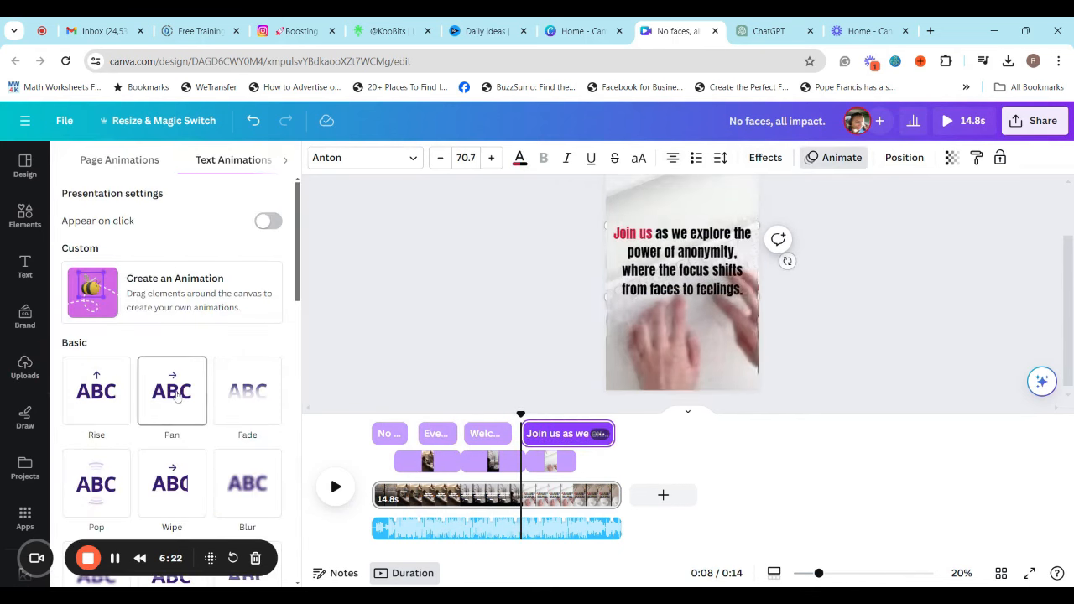
click(176, 394)
Animate the "Welcome to faceless marketing" text with Drift and the "Ever stopped scrolling" text with Ascend
click(480, 433)
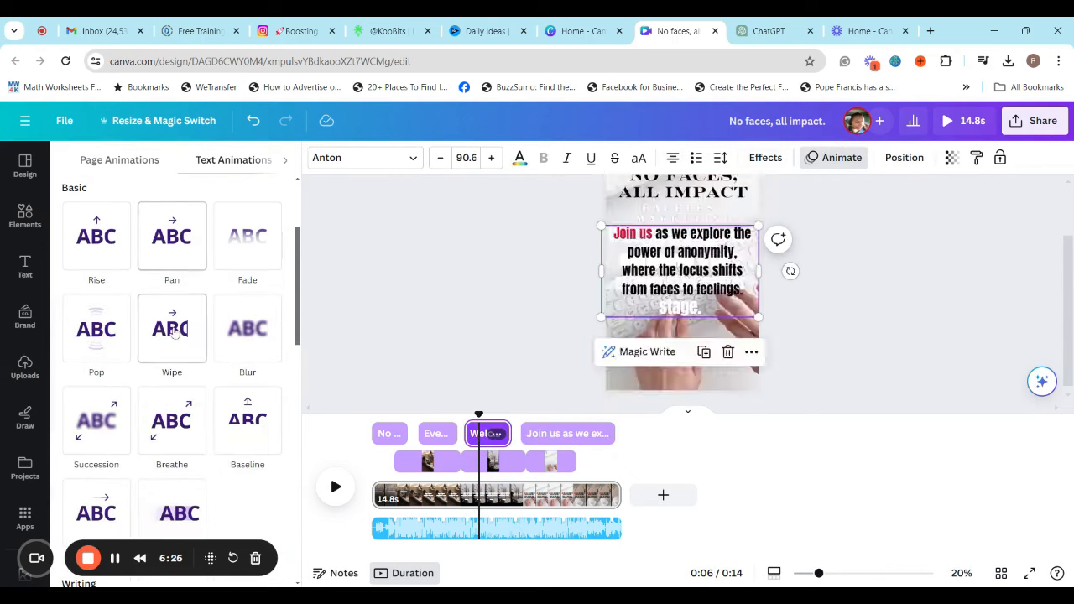
click(109, 516)
click(436, 434)
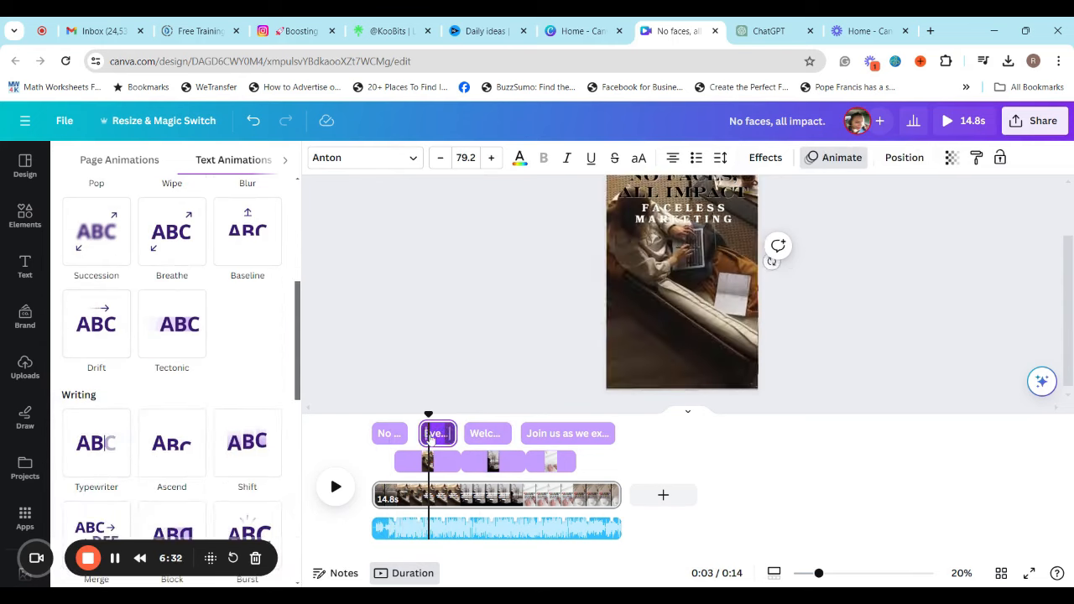
click(176, 440)
scroll(176, 446, down, 3)
scroll(162, 330, up, 3)
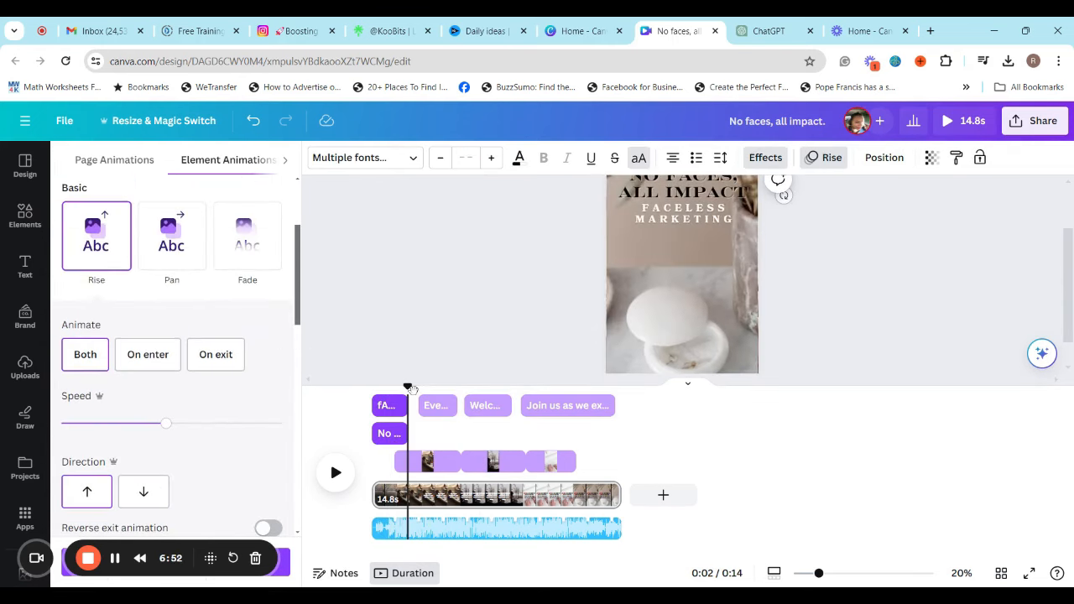
Shorten the page to 14.3 seconds and scrub over its ending to check the timing
drag(412, 390, 379, 387)
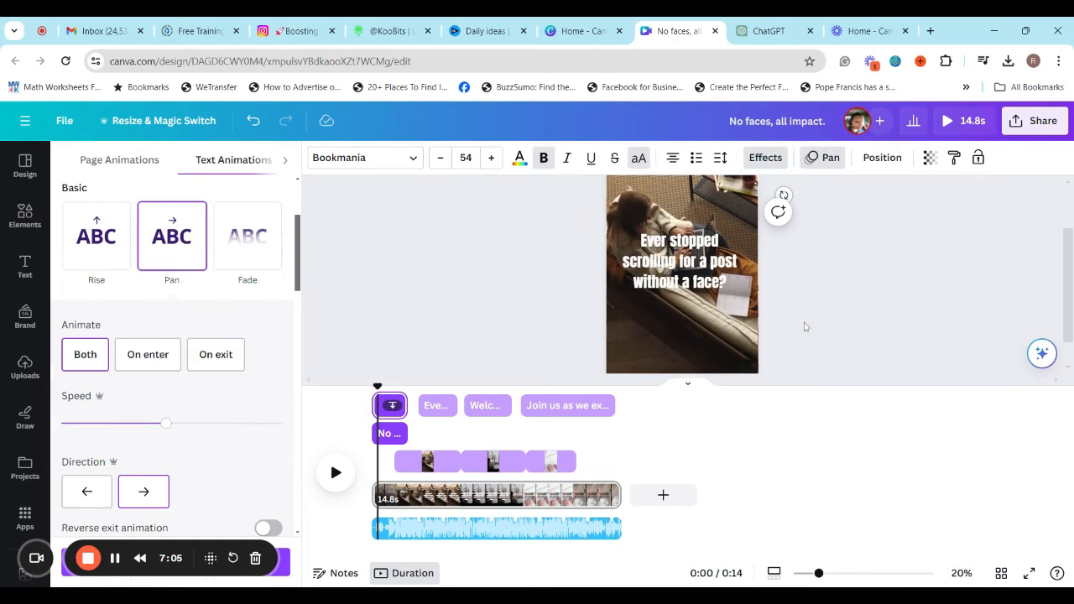
click(851, 385)
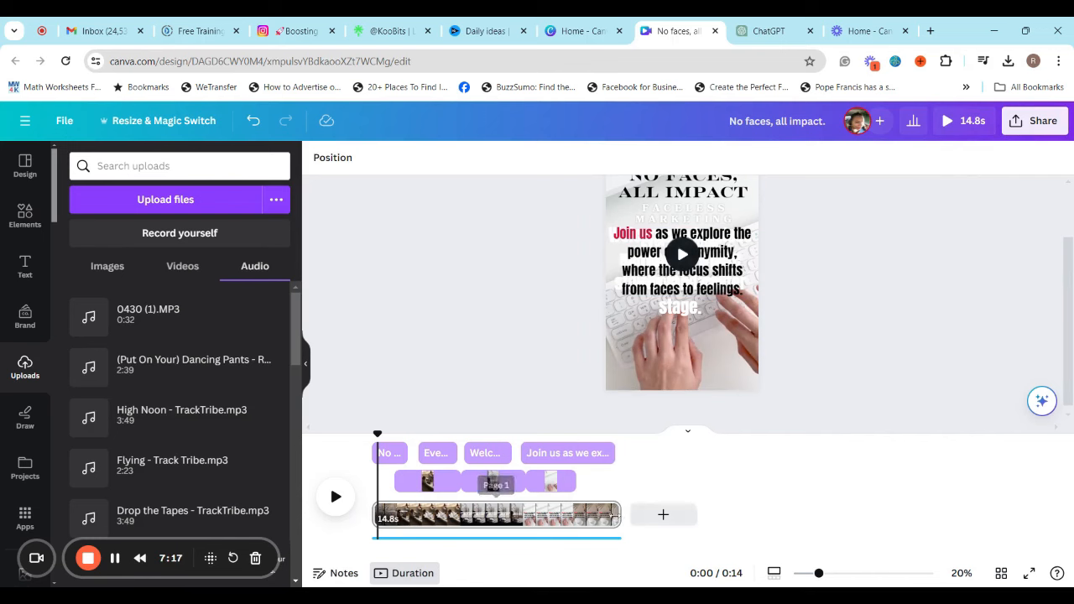
drag(615, 515, 608, 515)
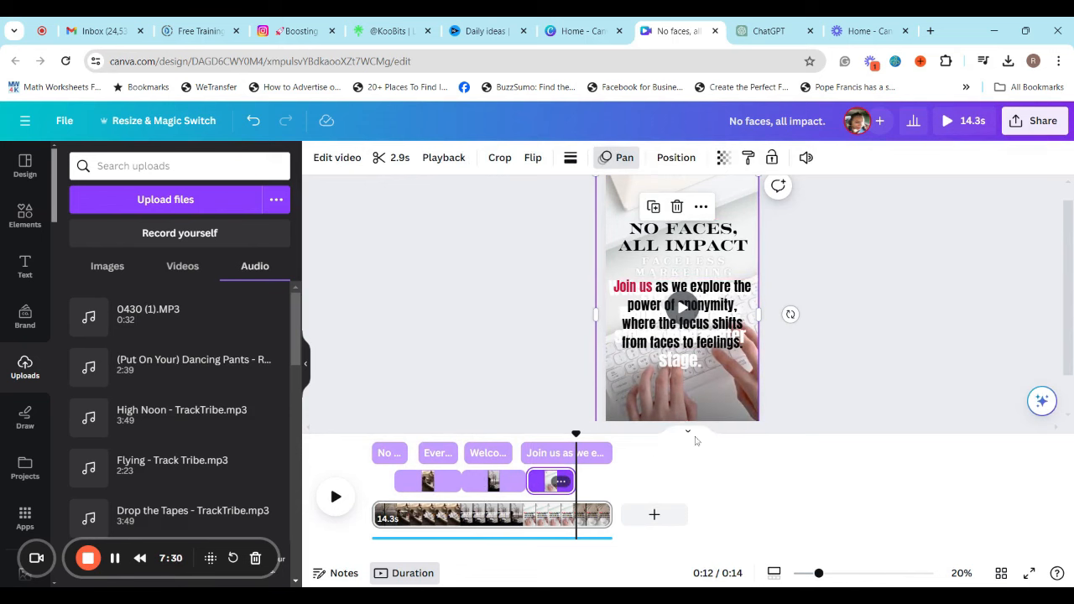
scroll(789, 310, down, 3)
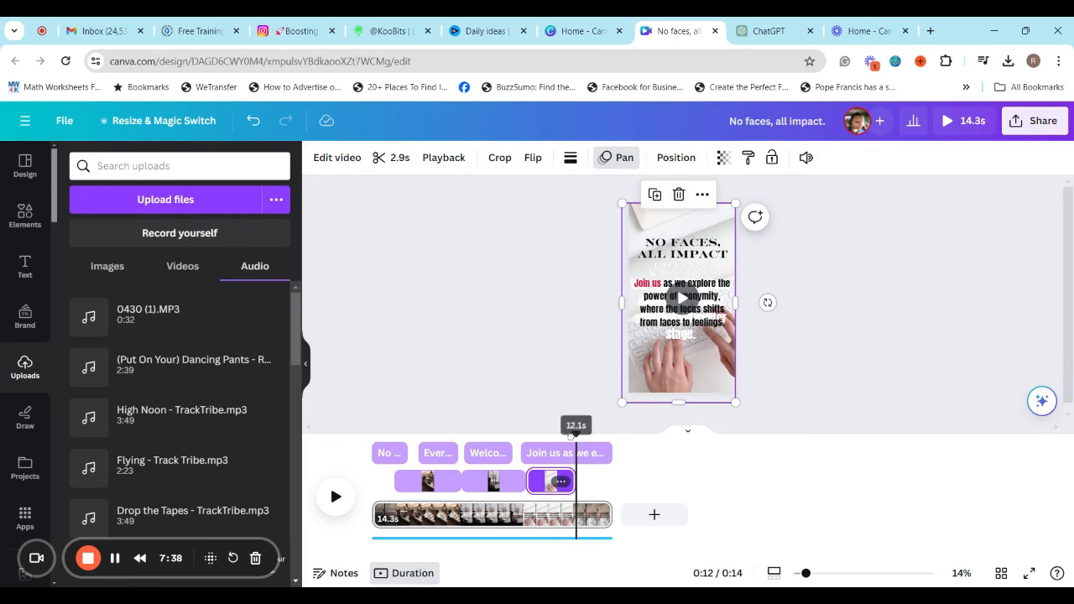
drag(574, 434, 608, 488)
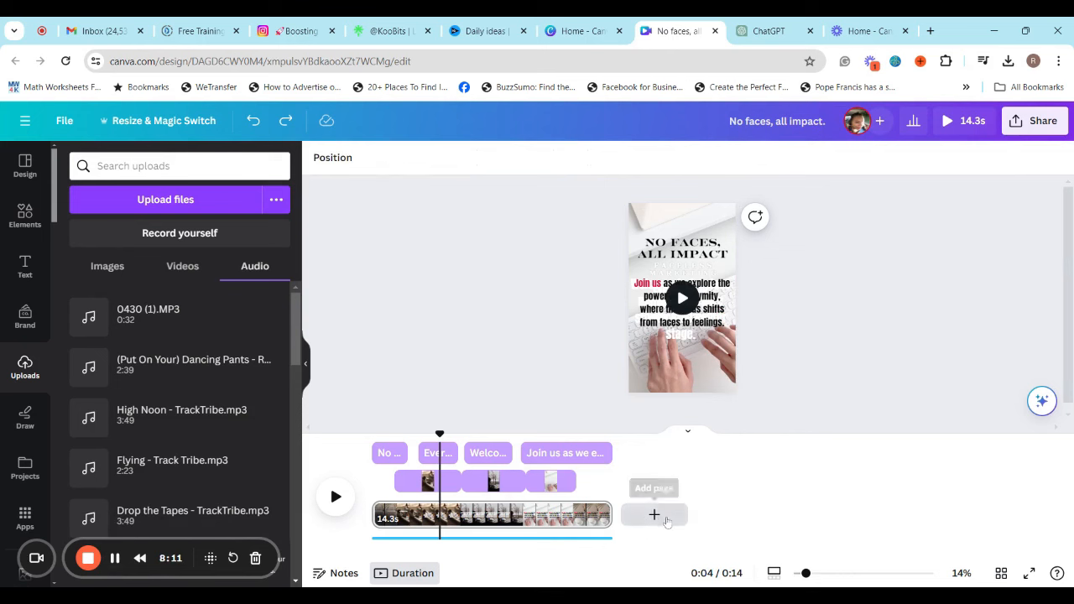
Add two blank pages and place the 11-second coffee cup and desk video on page 3
click(663, 518)
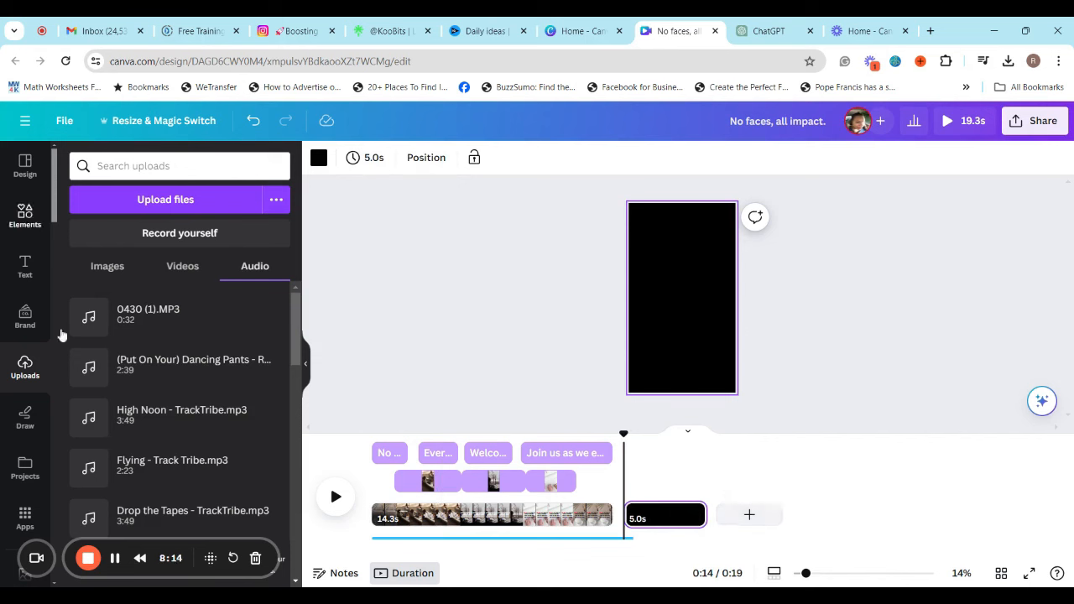
click(749, 514)
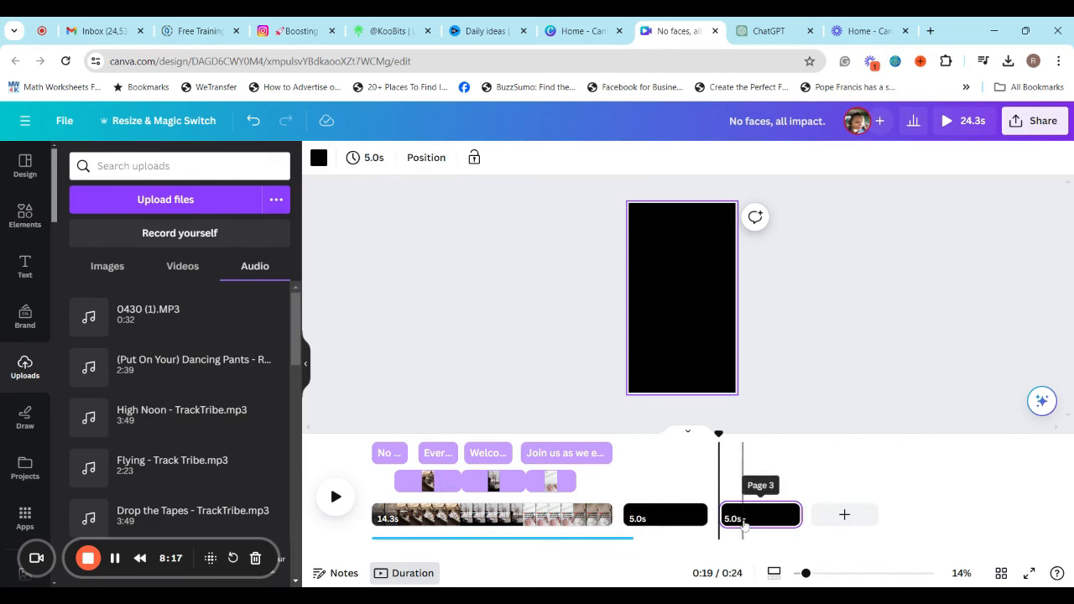
click(26, 217)
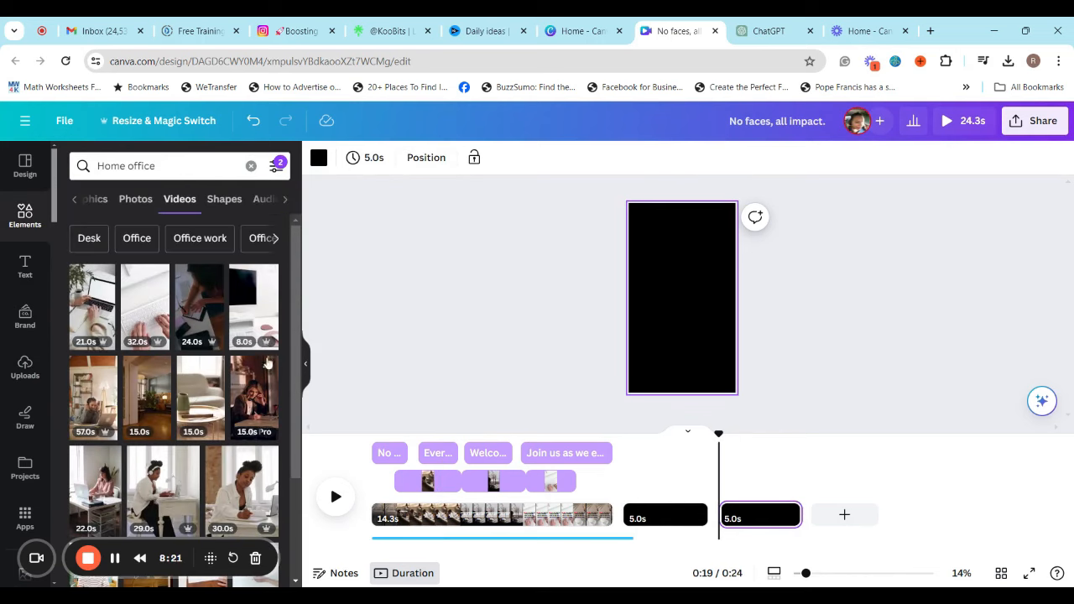
scroll(168, 336, down, 3)
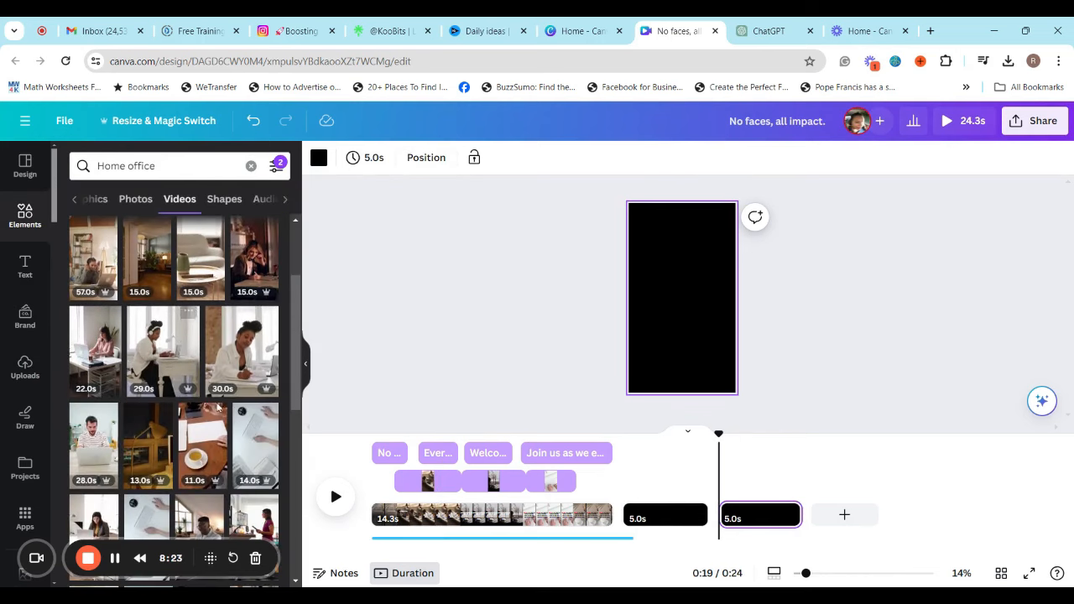
click(217, 407)
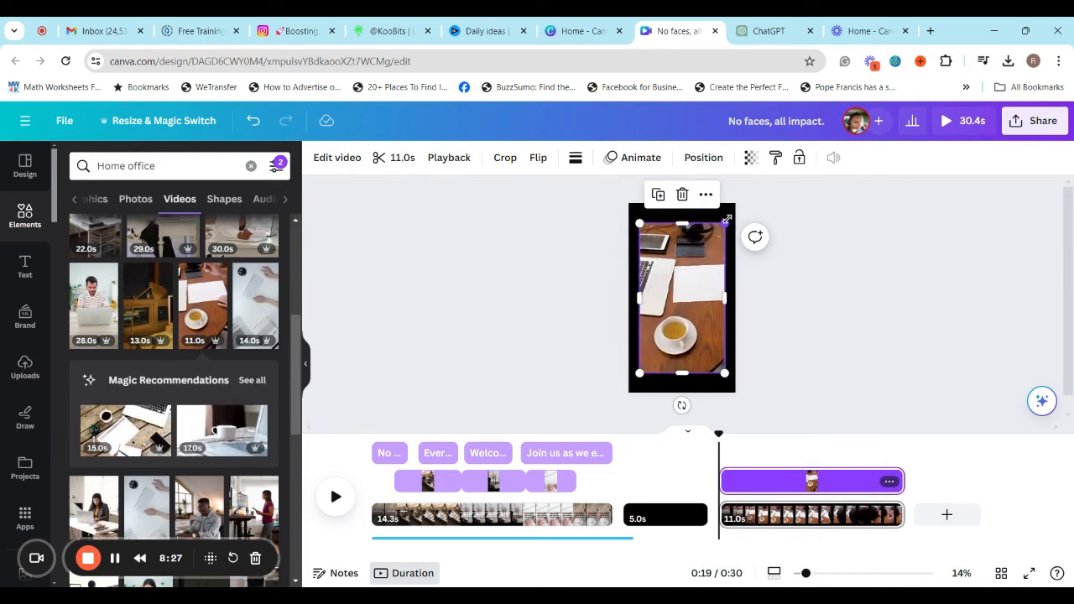
Enlarge and reposition the coffee cup and desk video so it fills all of page 3
drag(726, 219, 739, 208)
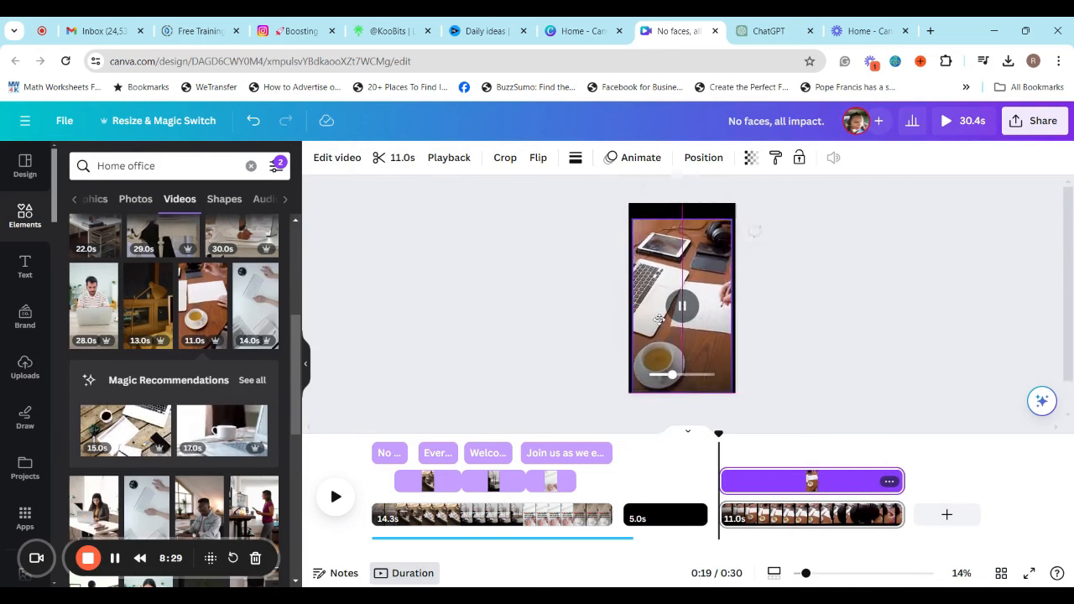
drag(659, 319, 659, 320)
drag(631, 219, 617, 193)
drag(697, 321, 704, 322)
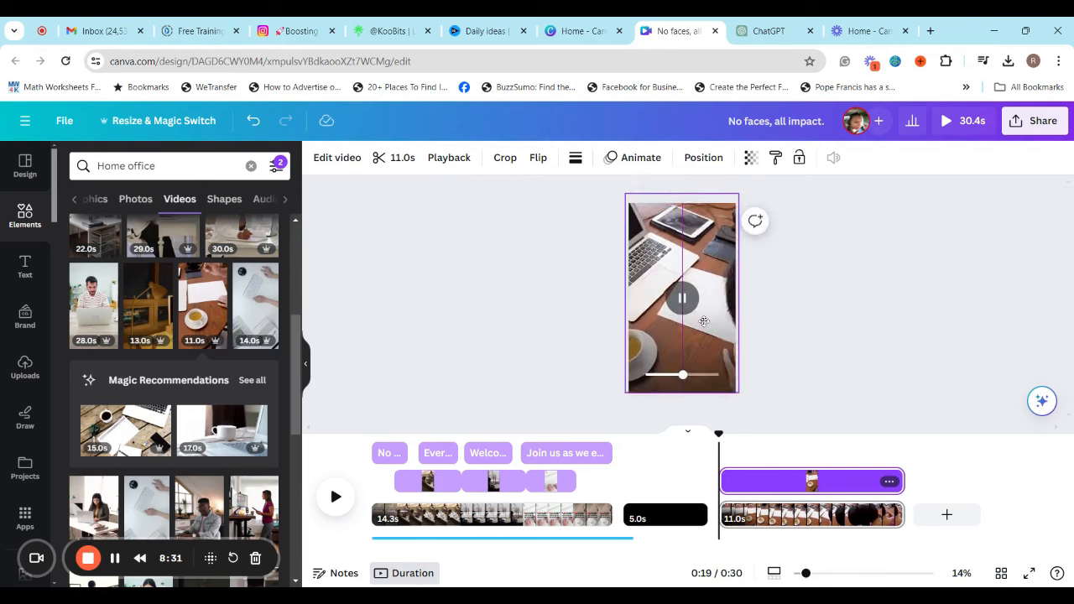
Place the 14-second white desk and keyboard video on page 2 and enlarge it to fill the page
click(676, 518)
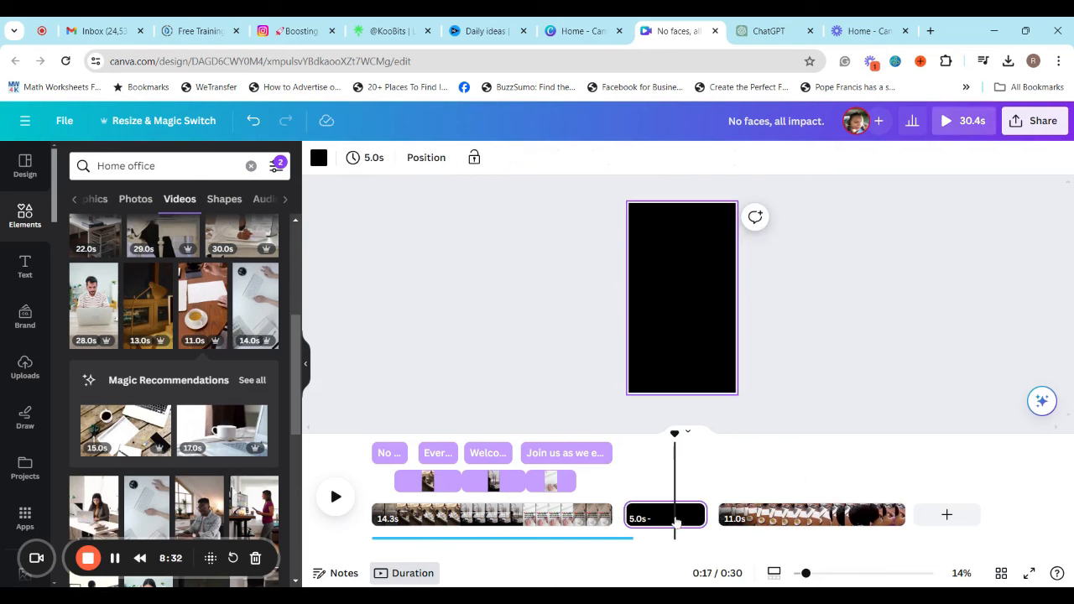
click(241, 319)
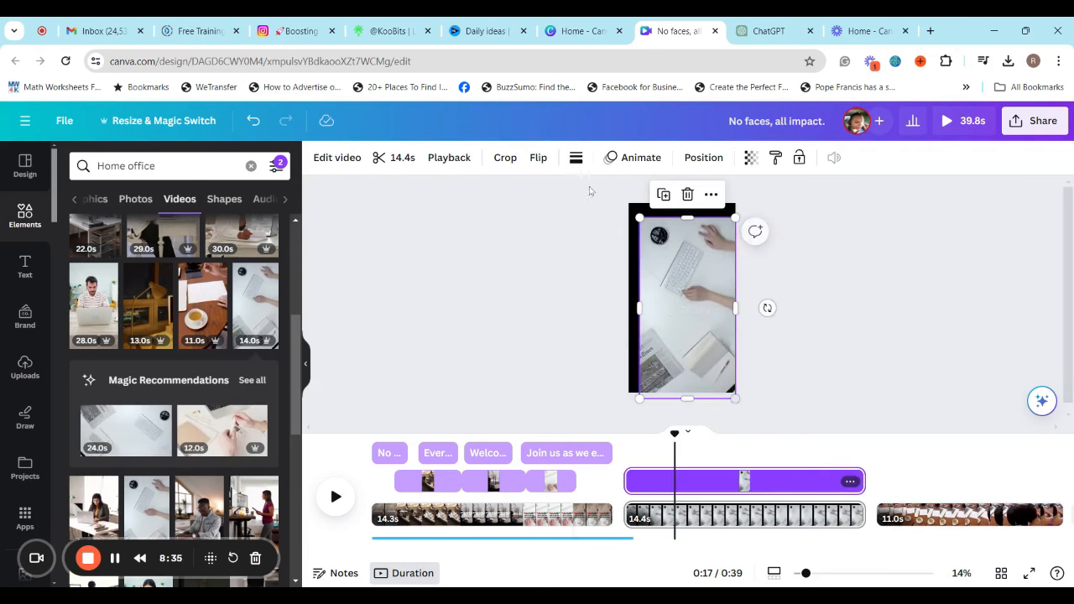
drag(648, 215, 629, 207)
Trim page 2 to 9.2 seconds and page 3 to 7.4 seconds
click(797, 360)
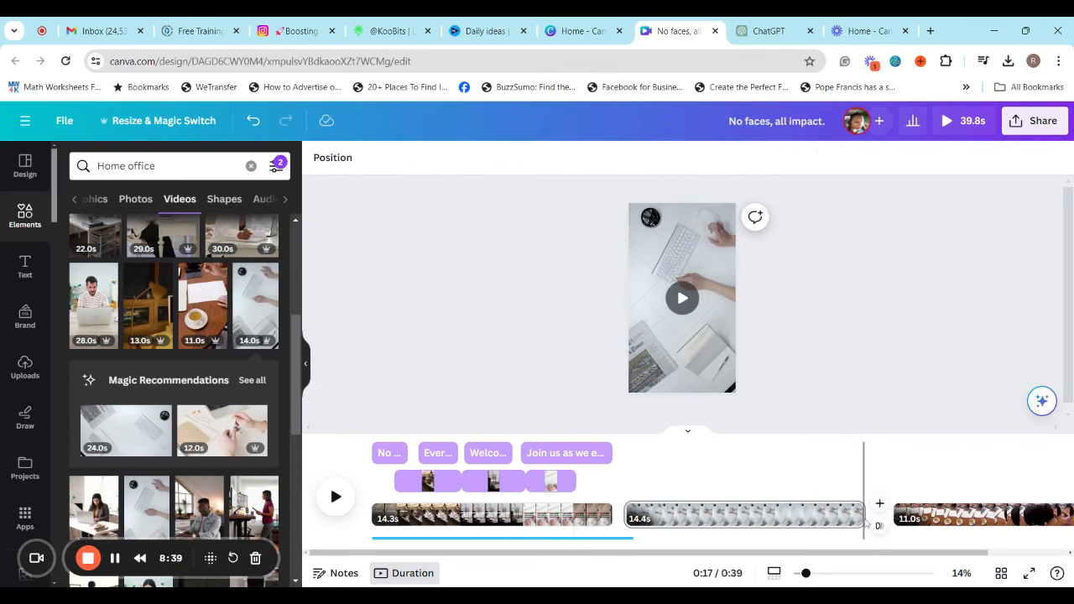
drag(854, 518, 779, 521)
drag(973, 518, 913, 520)
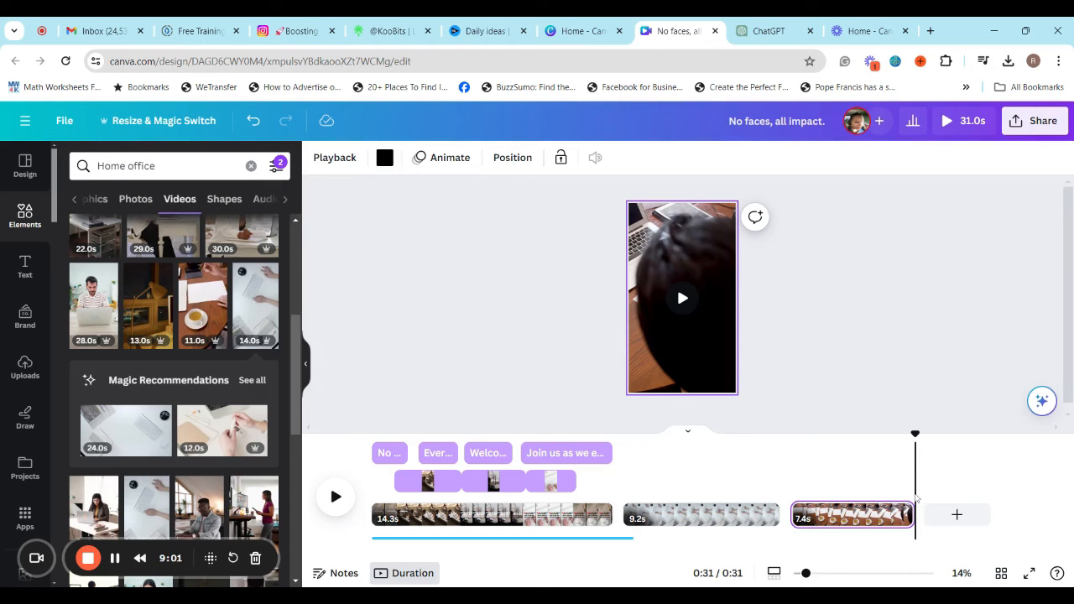
Review the download options for the three-page video, including file type, quality and page selection, without downloading
click(1037, 120)
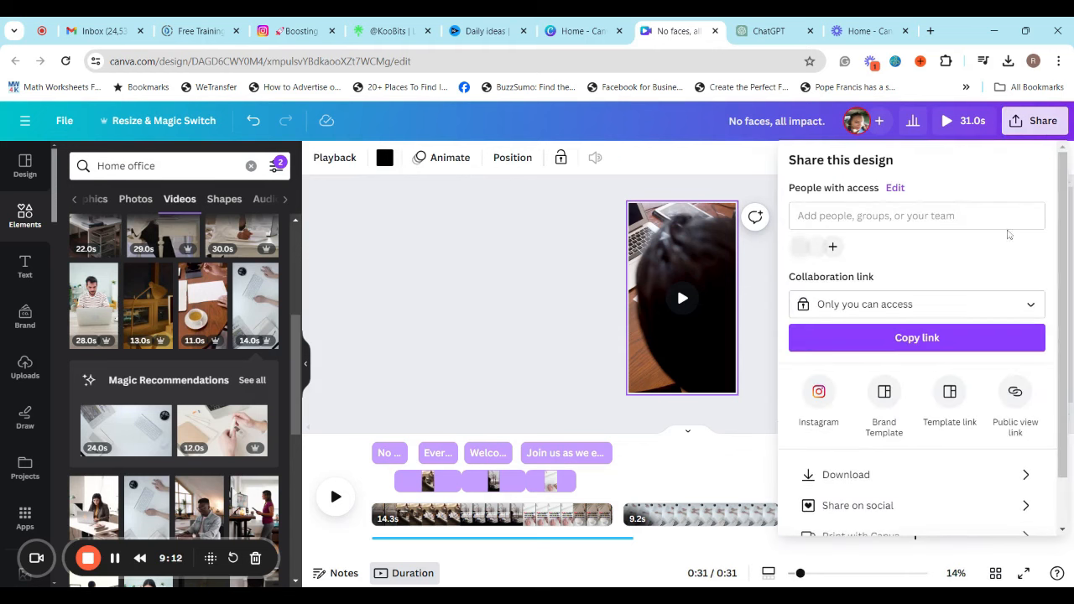
scroll(889, 457, down, 1)
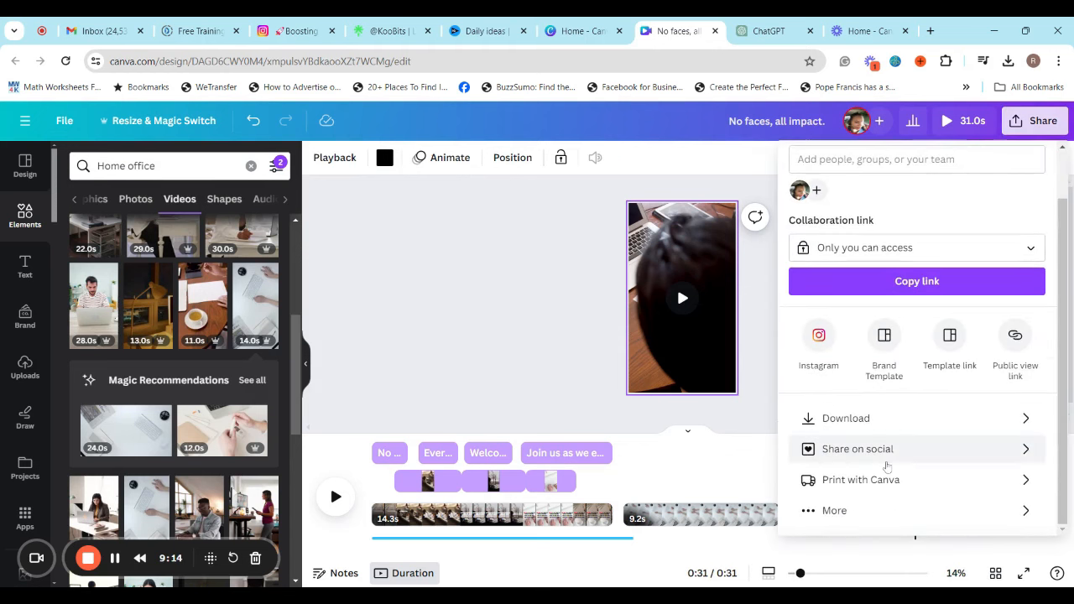
click(849, 418)
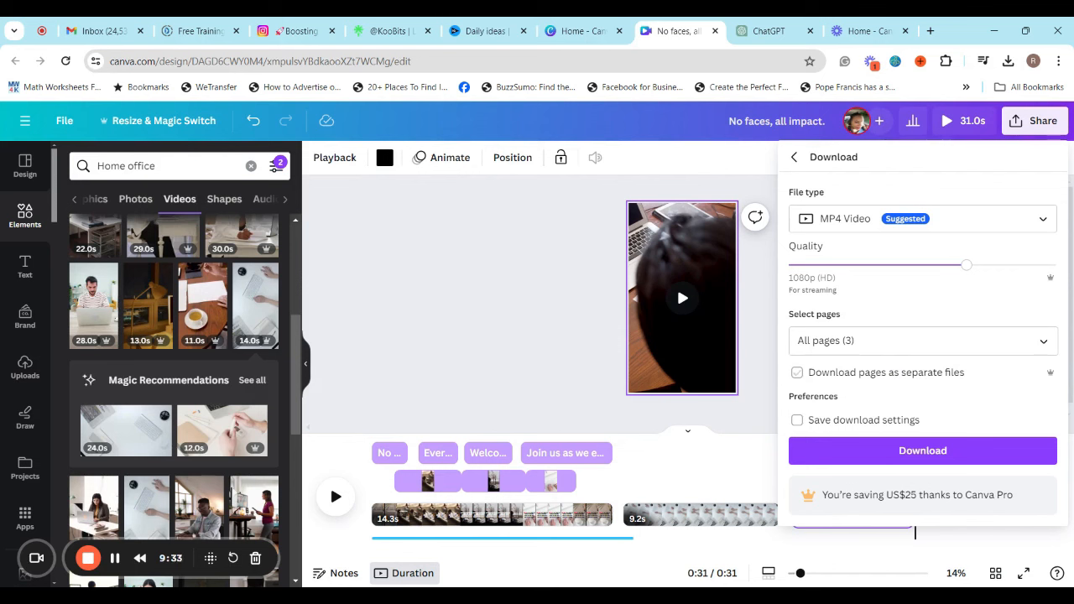
click(571, 371)
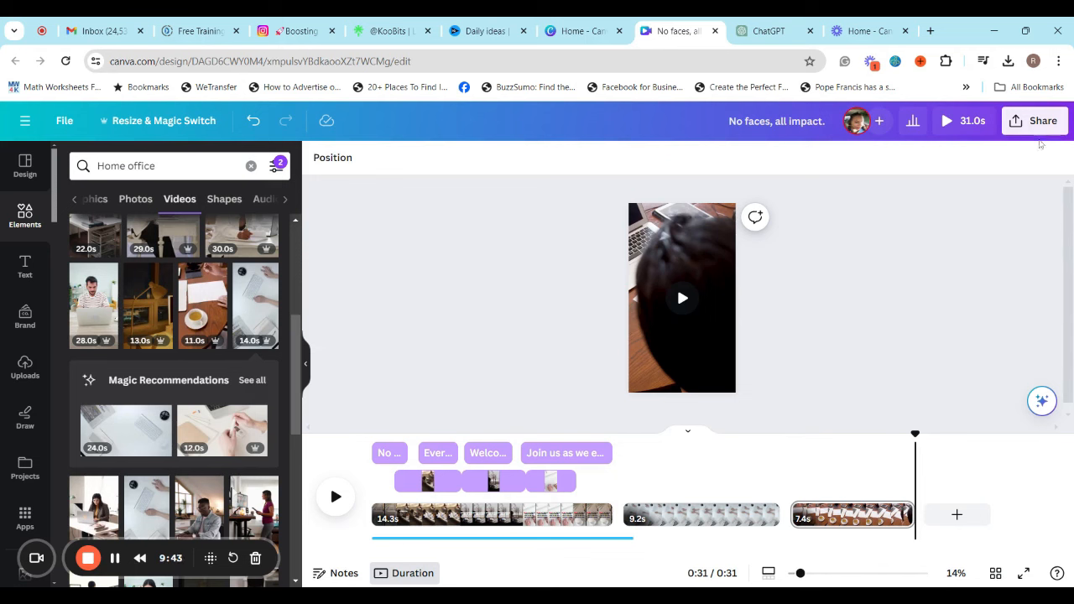
Delete pages 3 and 2, keeping only the original first page
click(898, 515)
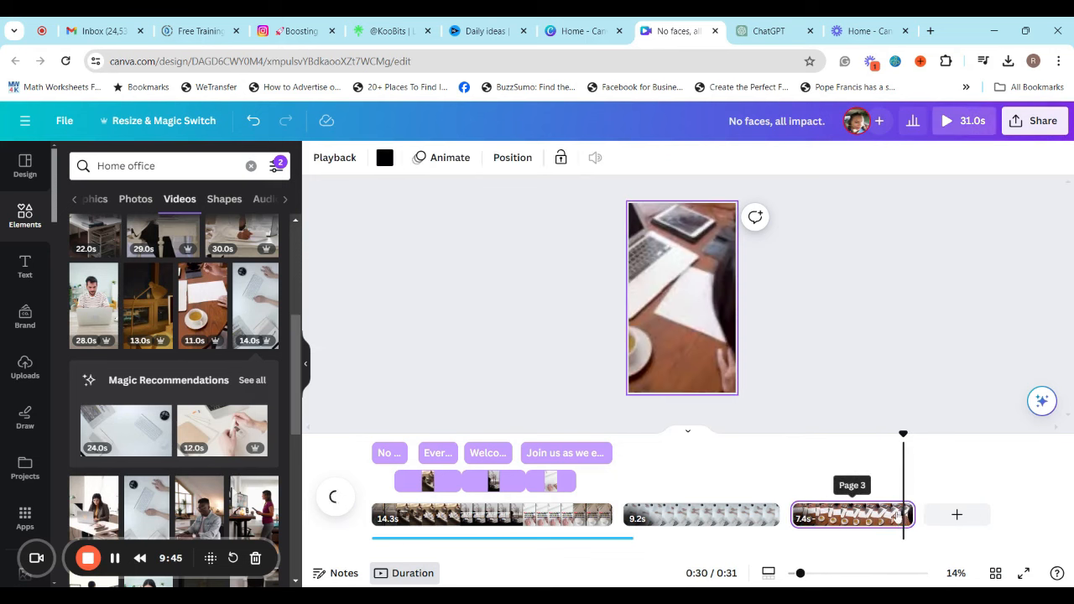
key(Delete)
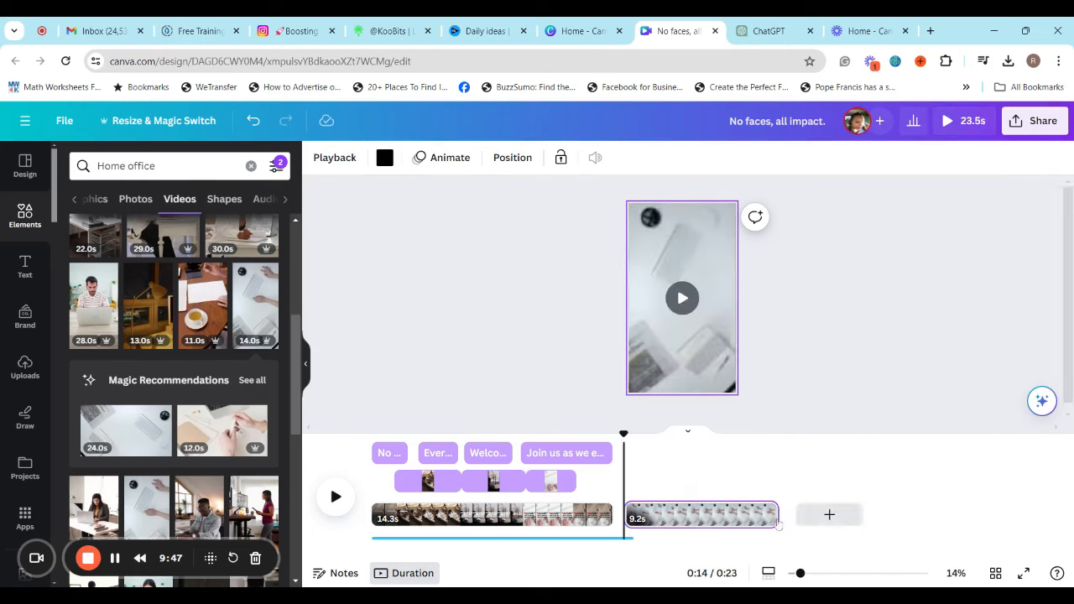
key(Delete)
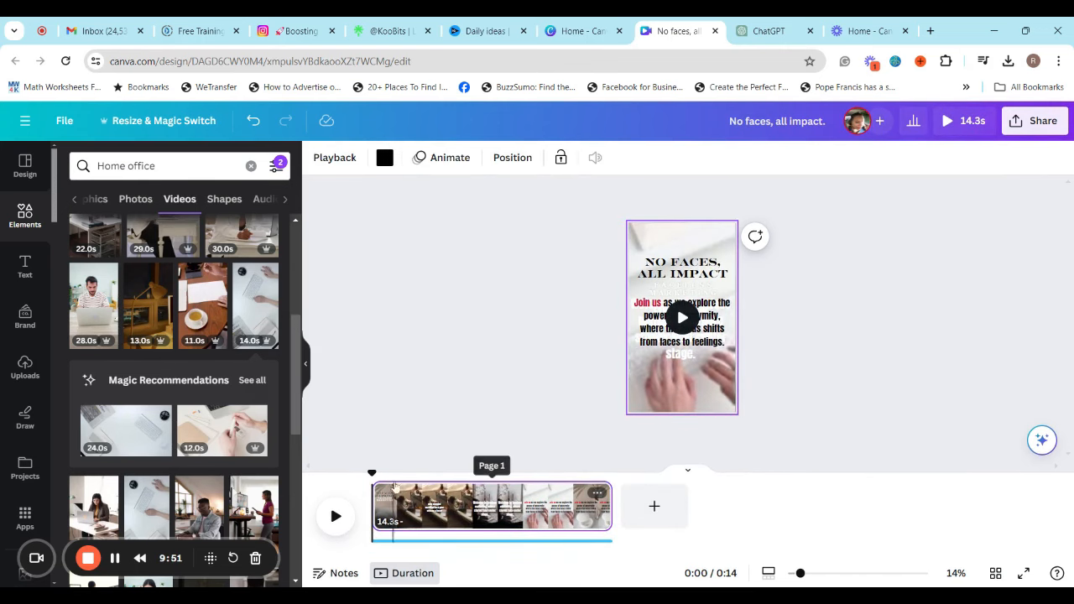
Download the single-page design as an MP4 video in 1080p quality
click(1036, 120)
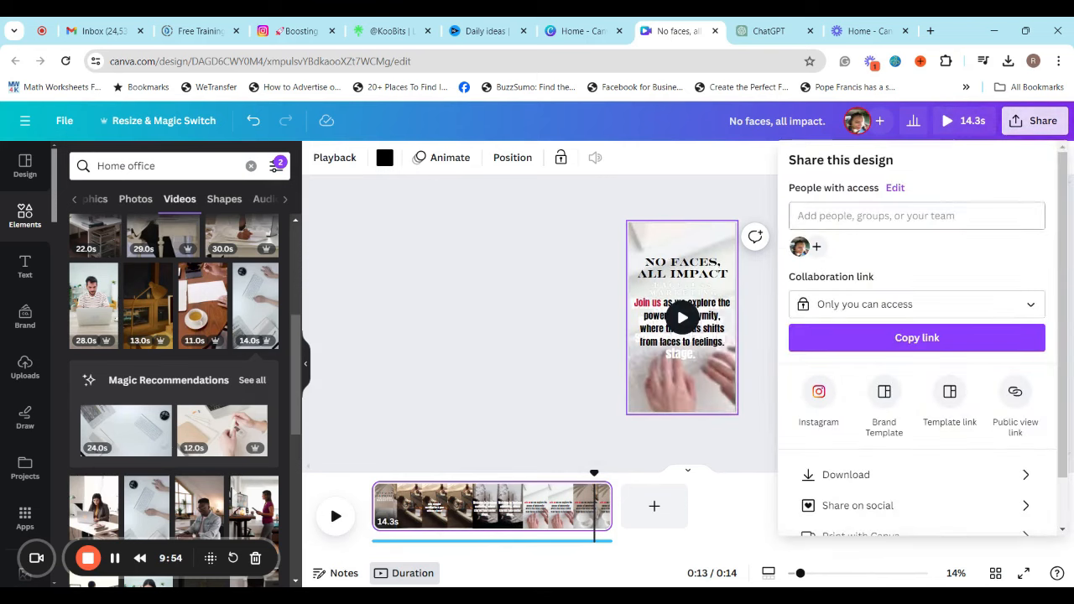
click(896, 475)
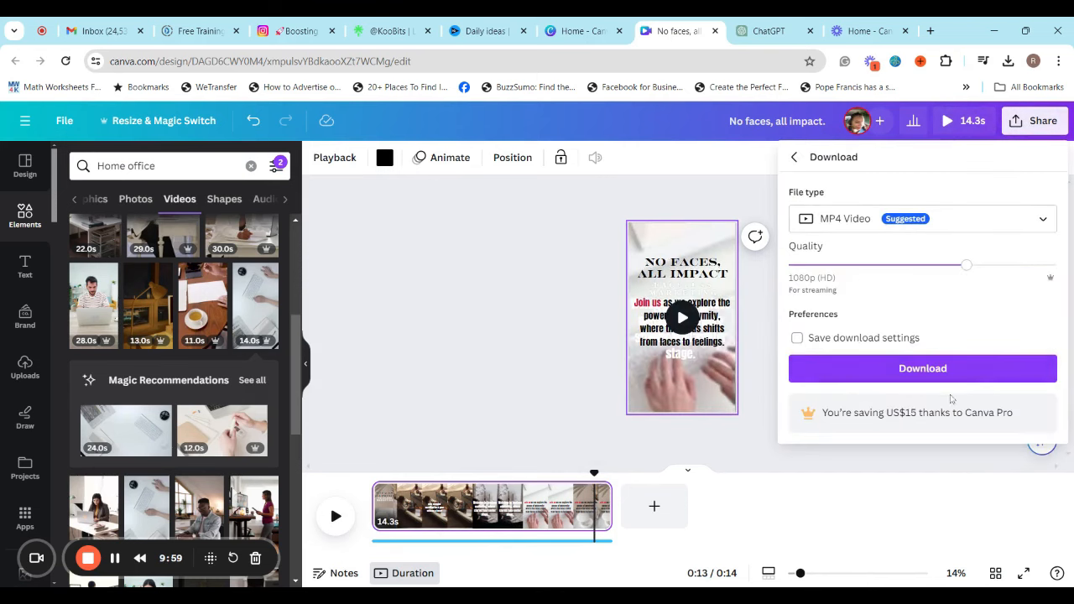
click(942, 370)
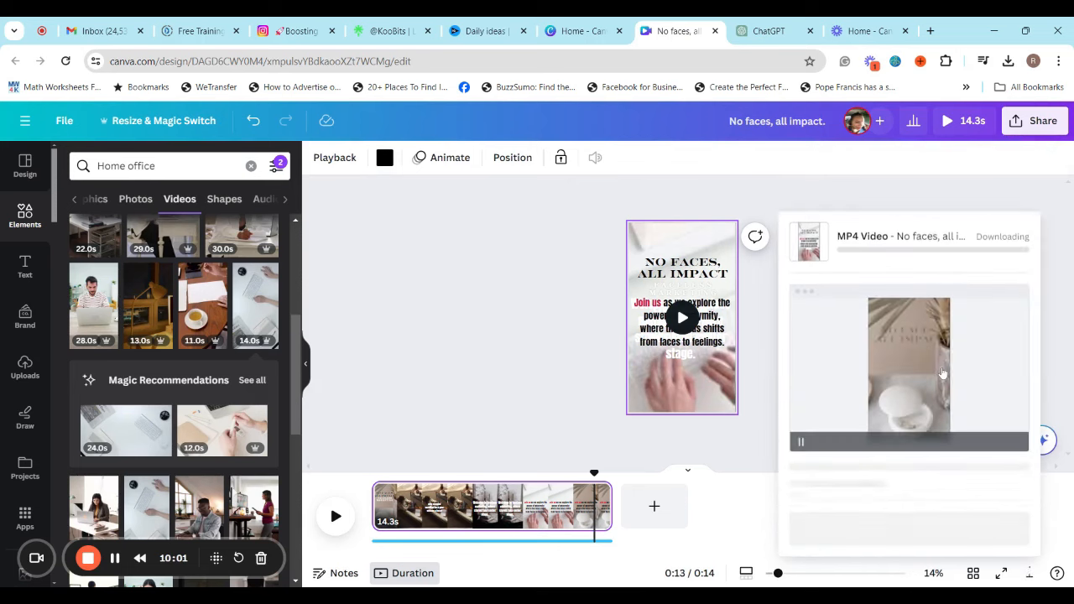